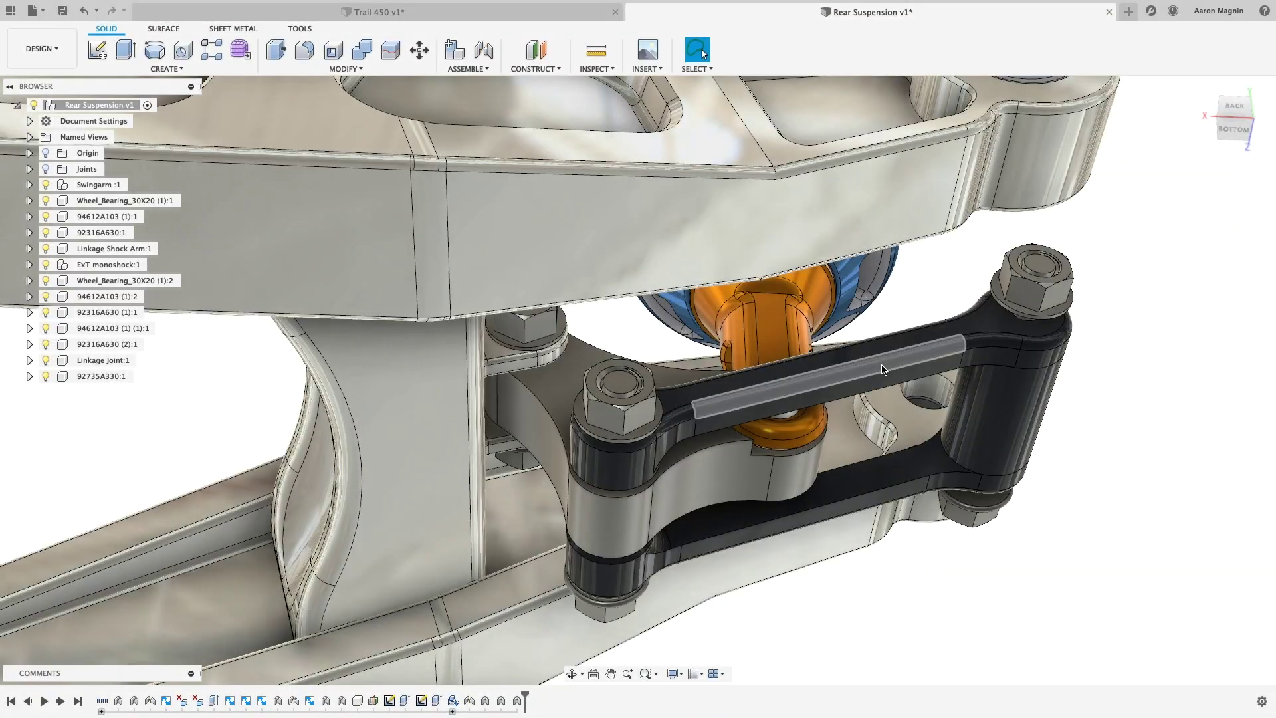
# Swing the linkage to test the joint, then orbit both synchronized stress views to a new angle.
pyautogui.moveTo(882, 369)
pyautogui.mouseDown()
pyautogui.moveTo(867, 321)
pyautogui.moveTo(877, 389)
pyautogui.mouseUp()
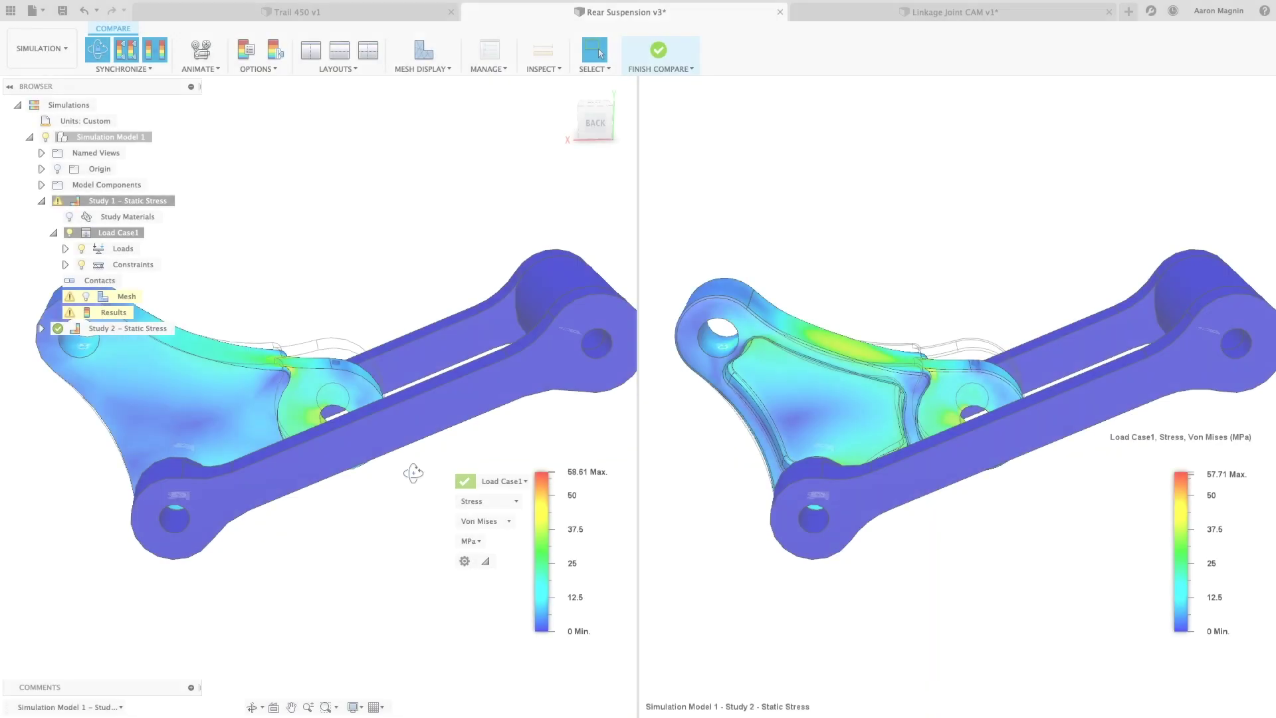
pyautogui.keyDown('shift'); pyautogui.moveTo(413, 473); pyautogui.dragTo(601, 120, button='middle'); pyautogui.keyUp('shift')
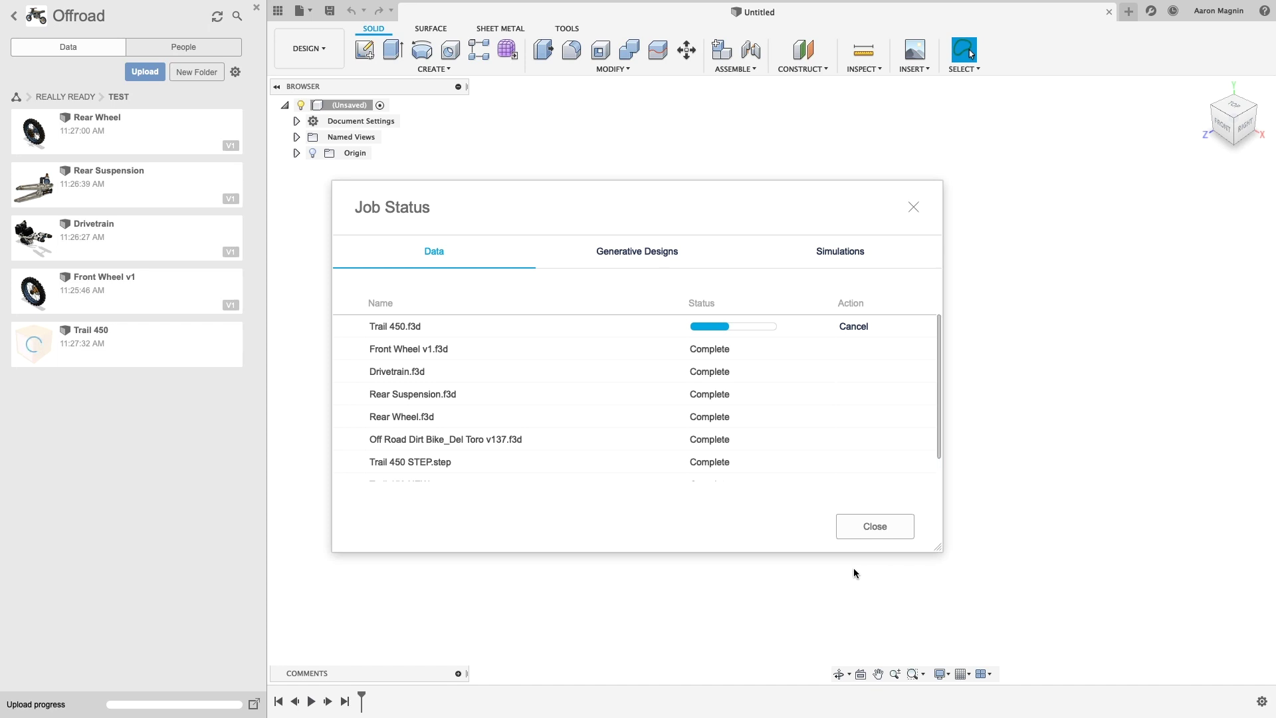
# Close Job Status and open the Trail 450 design full-window with the Data Panel closed.
pyautogui.click(864, 535)
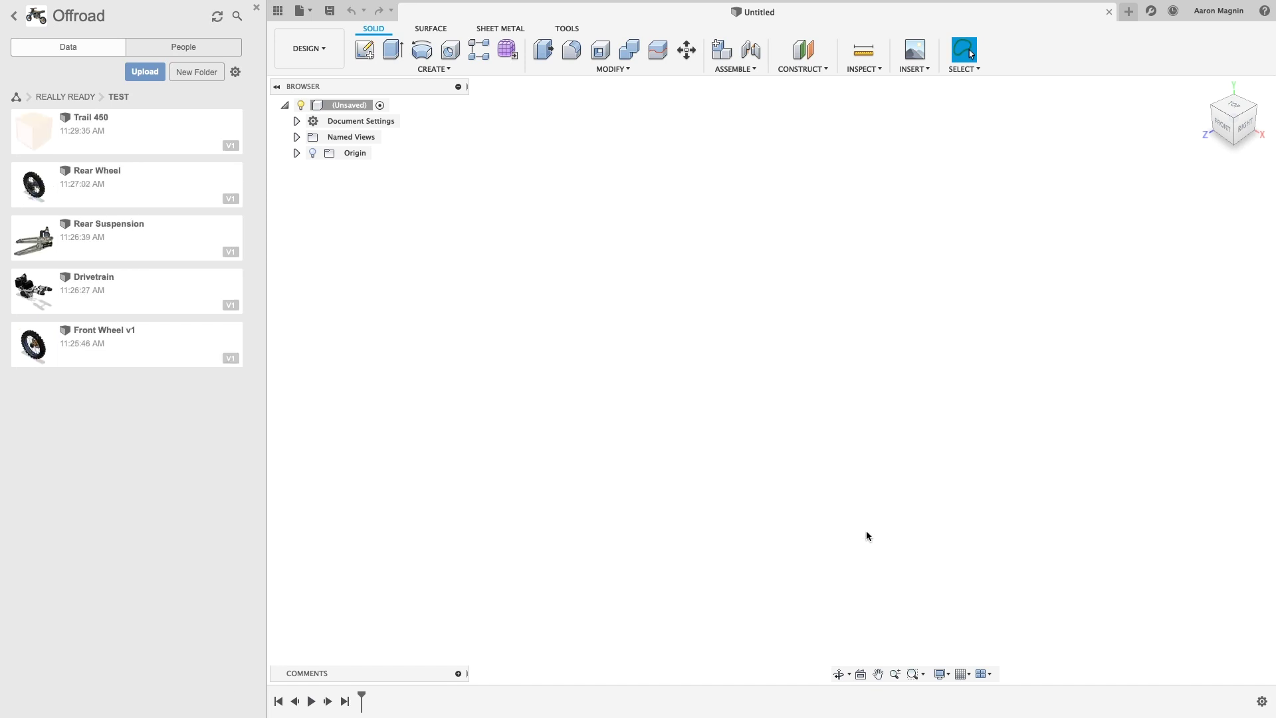
pyautogui.doubleClick(167, 144)
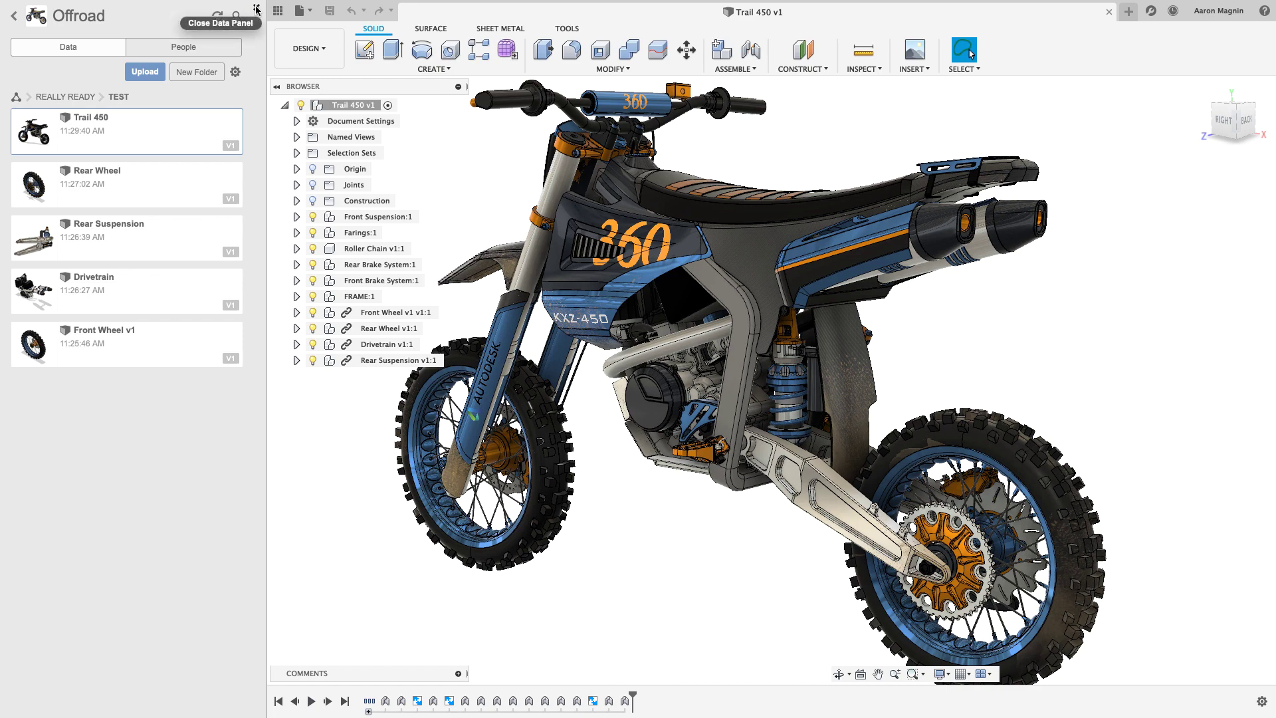
pyautogui.click(257, 9)
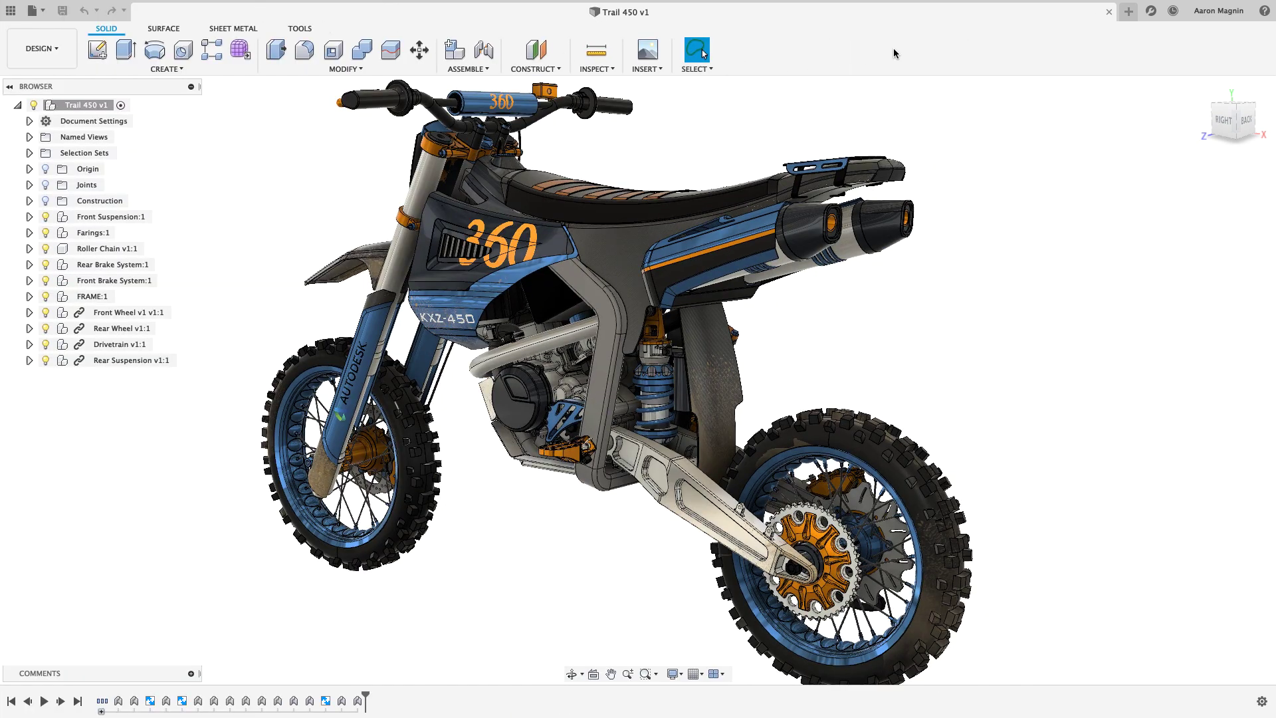
# Switch Fusion 360 to working offline from the Job Status options.
pyautogui.click(1174, 12)
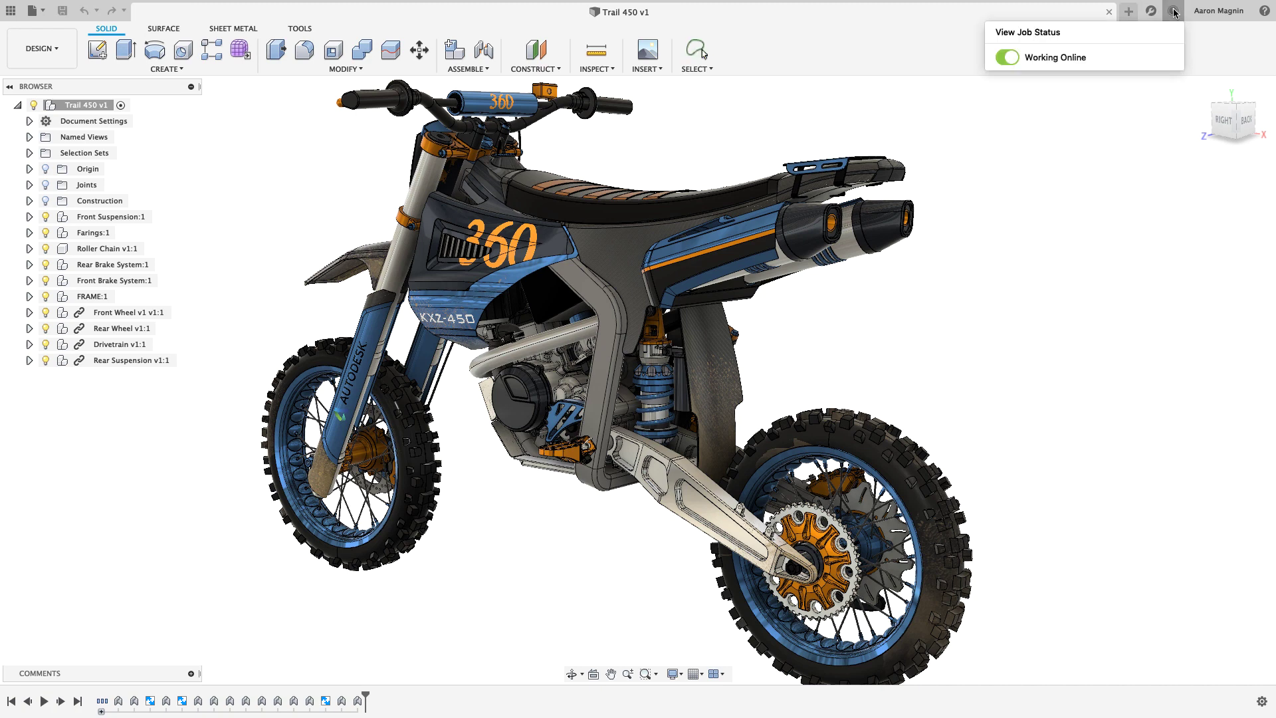
pyautogui.click(1008, 58)
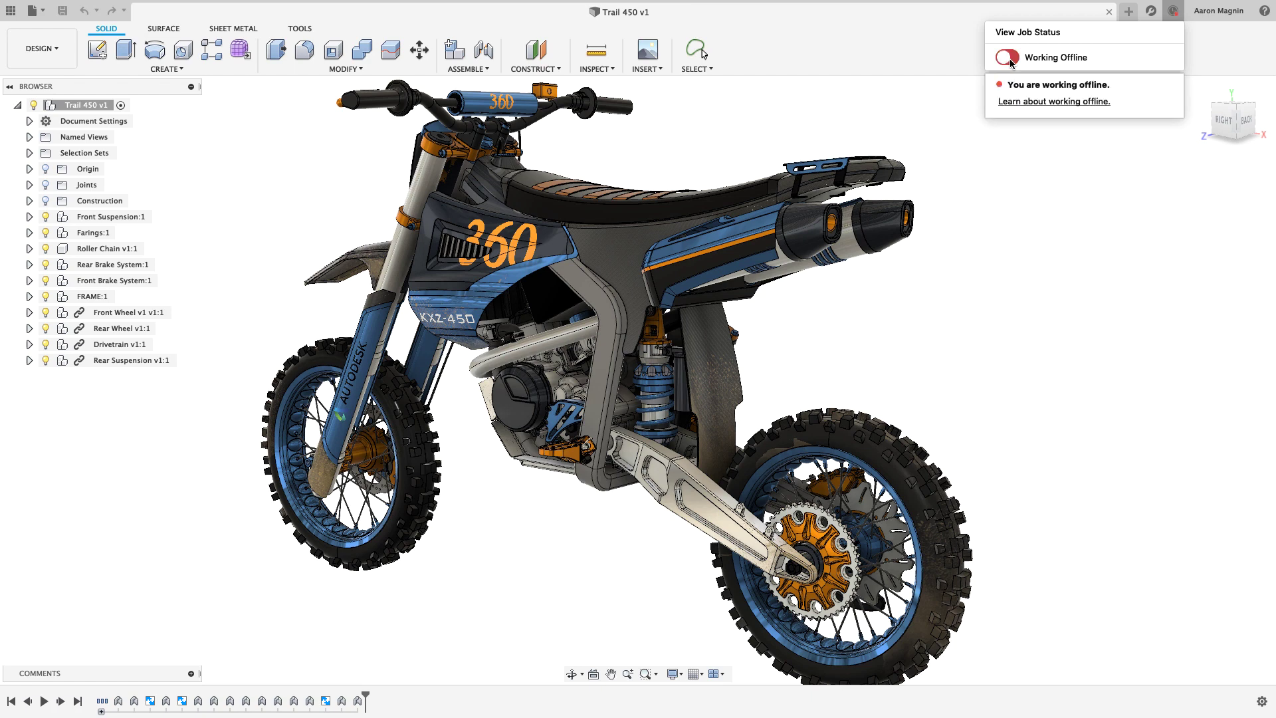
pyautogui.click(961, 104)
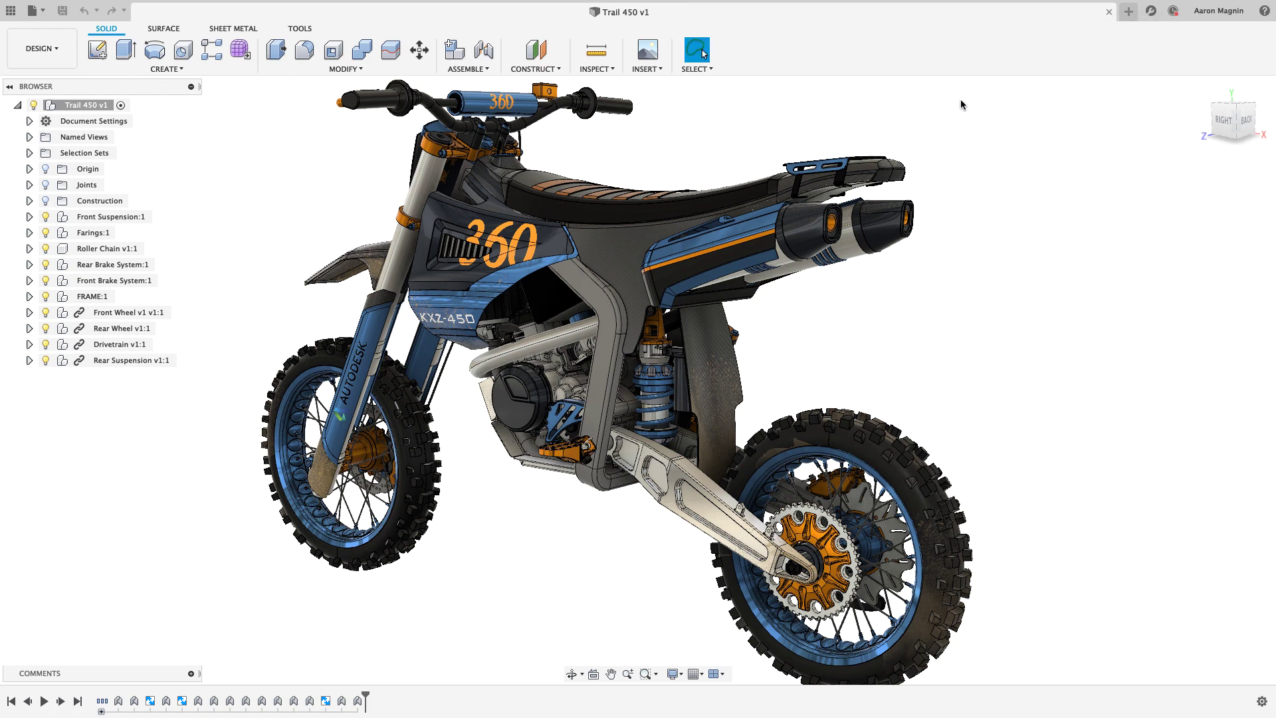
# Apply the Front Rendering named view, then the Animation named view.
pyautogui.click(29, 137)
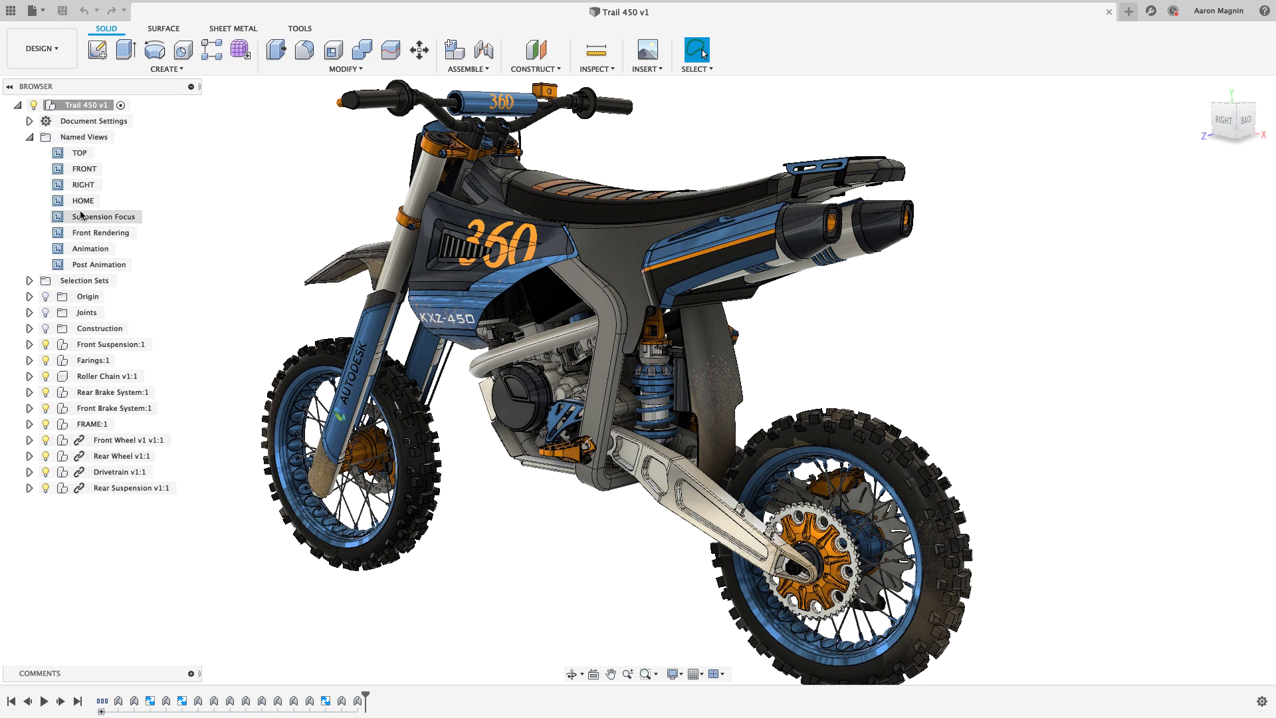
pyautogui.doubleClick(95, 232)
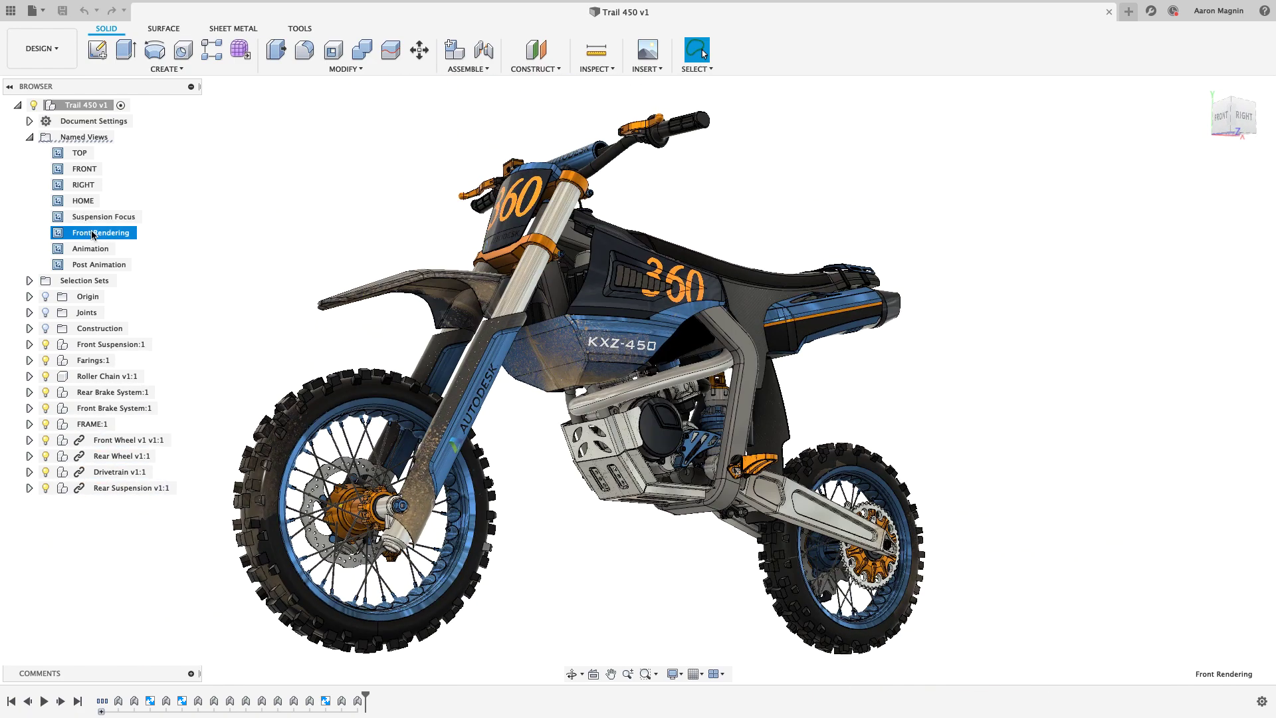
pyautogui.doubleClick(93, 249)
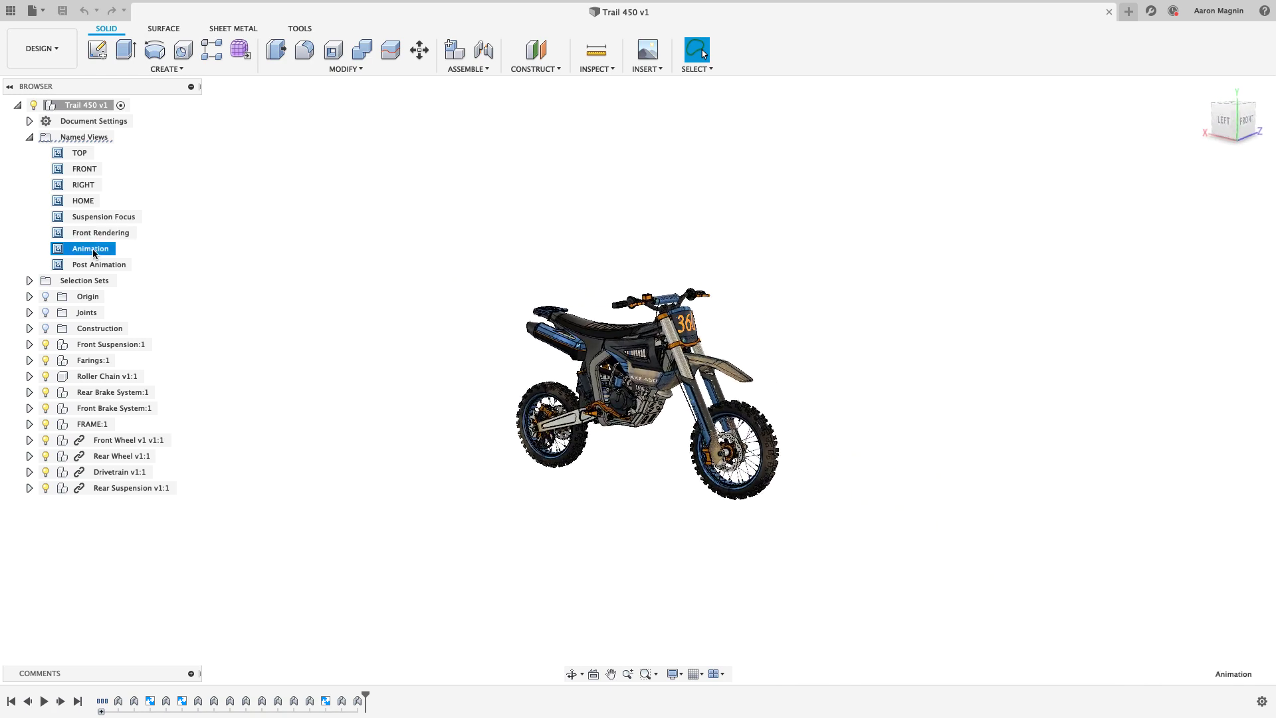
# Show the workspace list: Design, Generative Design, Render, Animation, Simulation, Manufacture, Drawing.
pyautogui.click(64, 63)
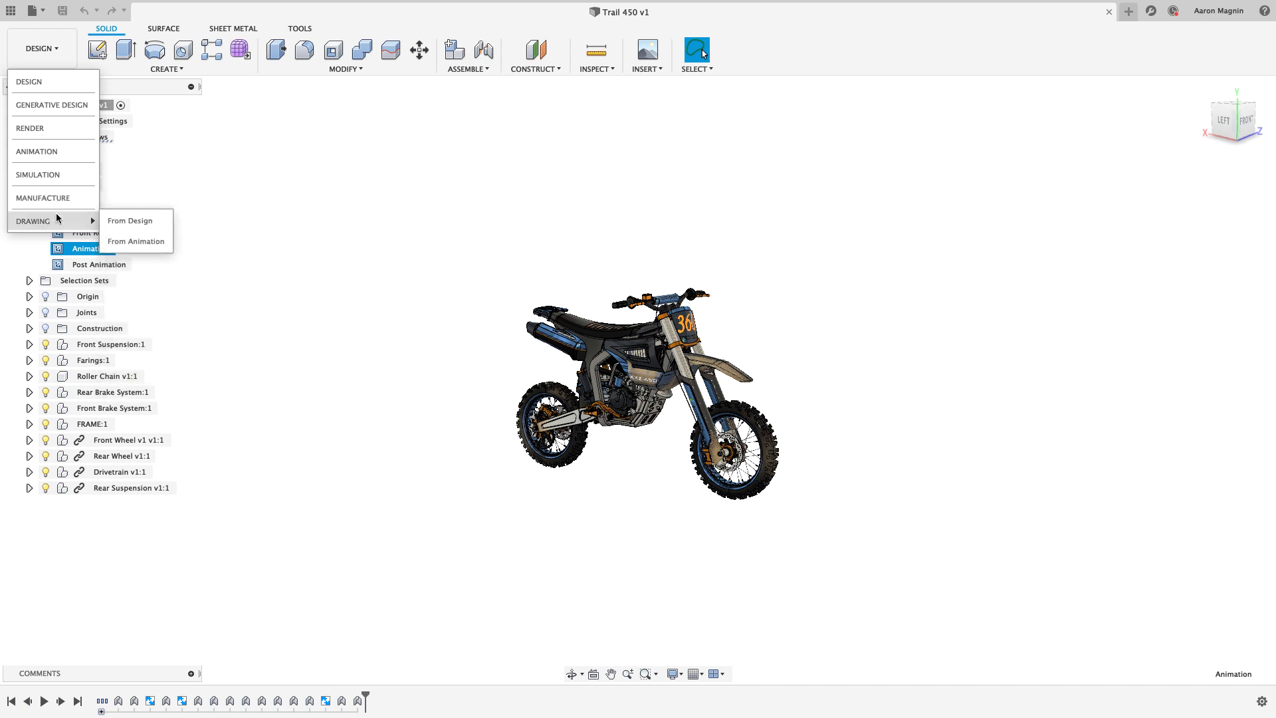
# Switch the Trail 450 assembly into the Animation workspace.
pyautogui.click(55, 153)
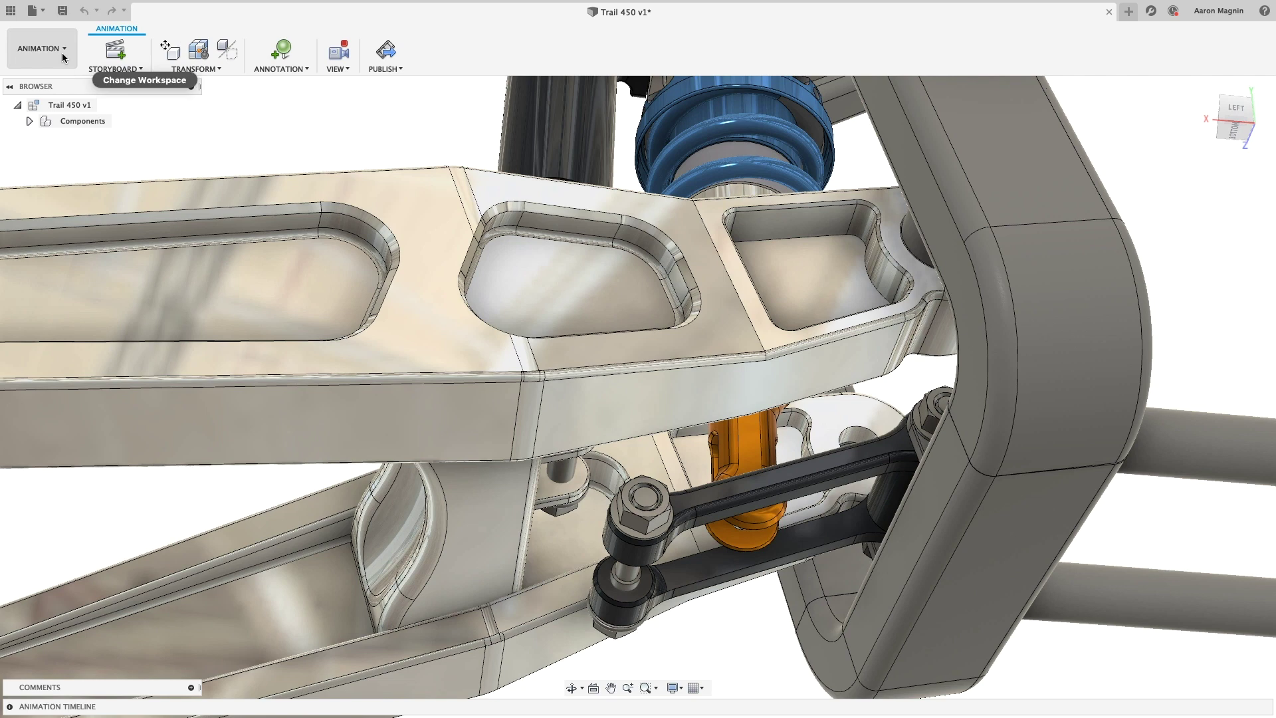
# Return to the Design workspace and open Rear Suspension v1:1 in its own tab.
pyautogui.click(62, 53)
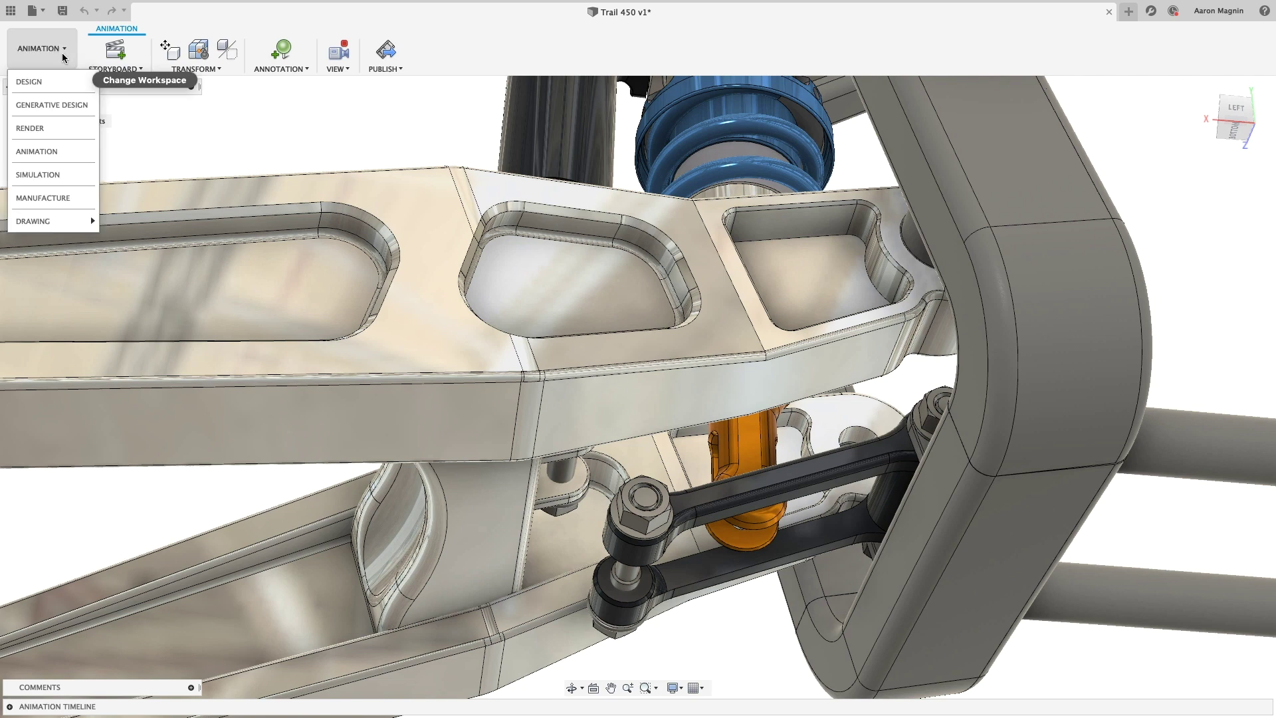
pyautogui.click(55, 82)
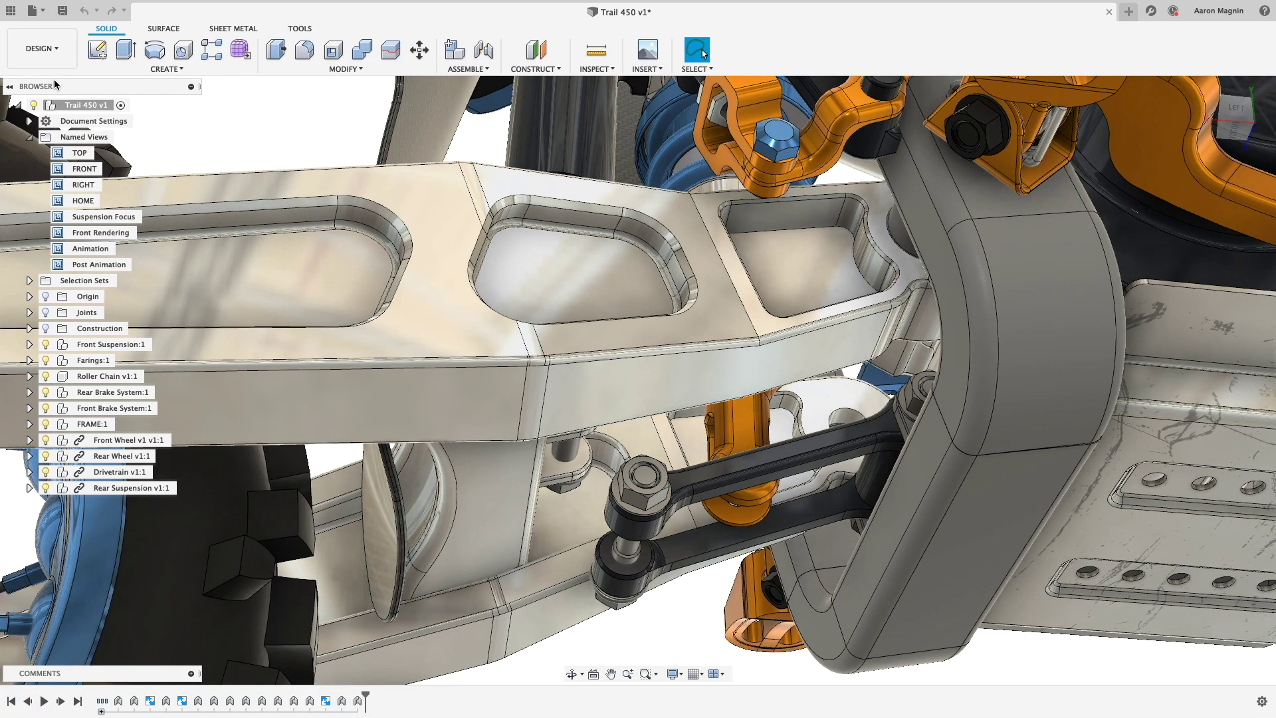
pyautogui.click(121, 489)
pyautogui.rightClick(121, 488)
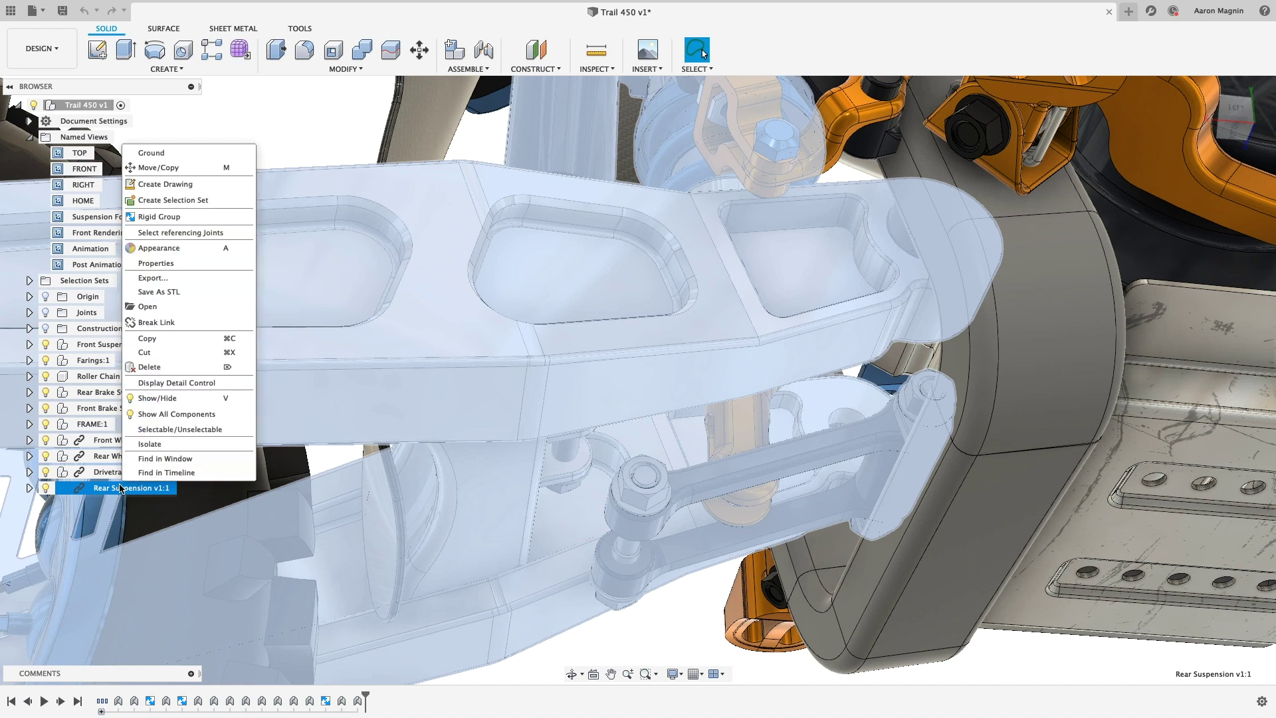
pyautogui.click(159, 307)
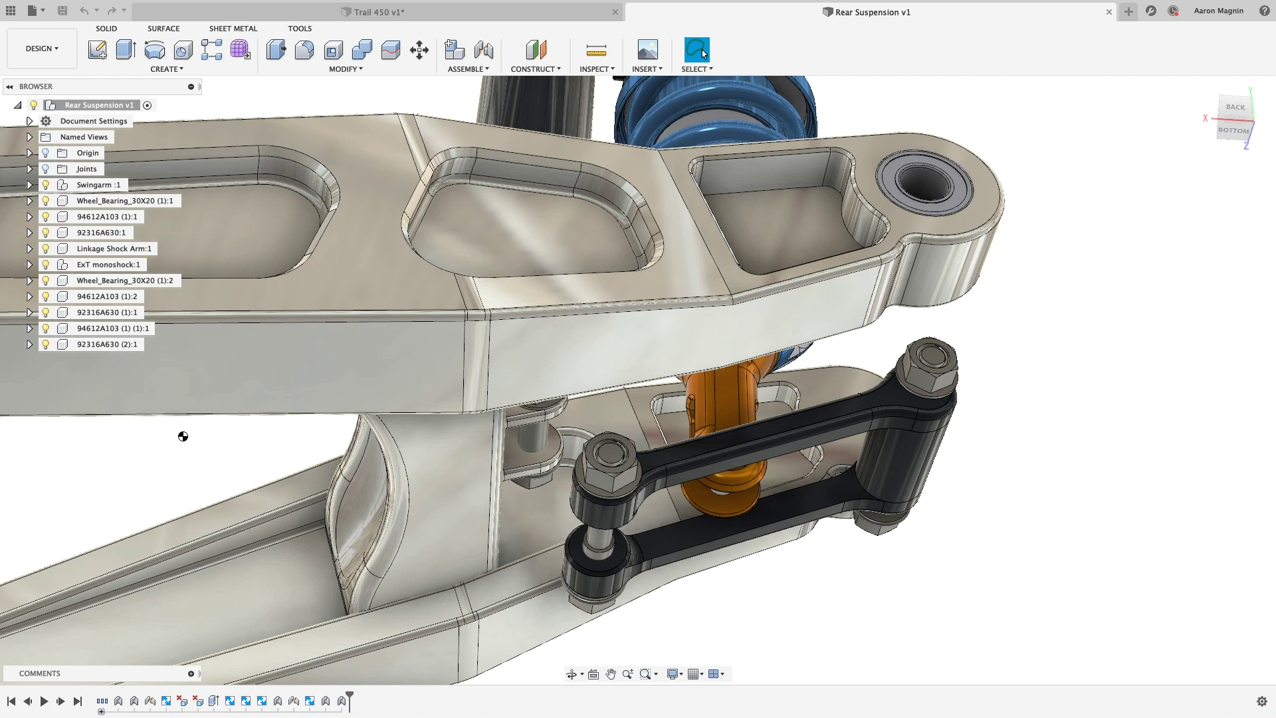
# Create a new component named Linkage Joint.
pyautogui.click(450, 50)
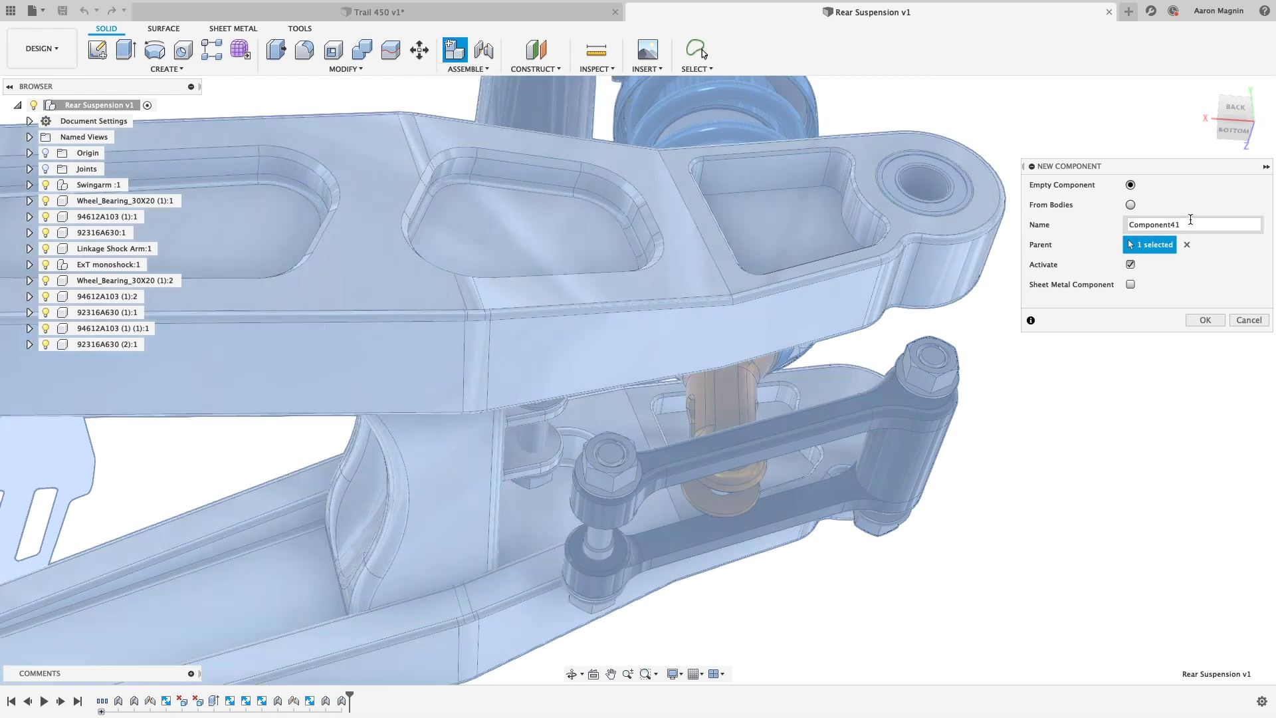
pyautogui.moveTo(1190, 225); pyautogui.dragTo(1121, 228)
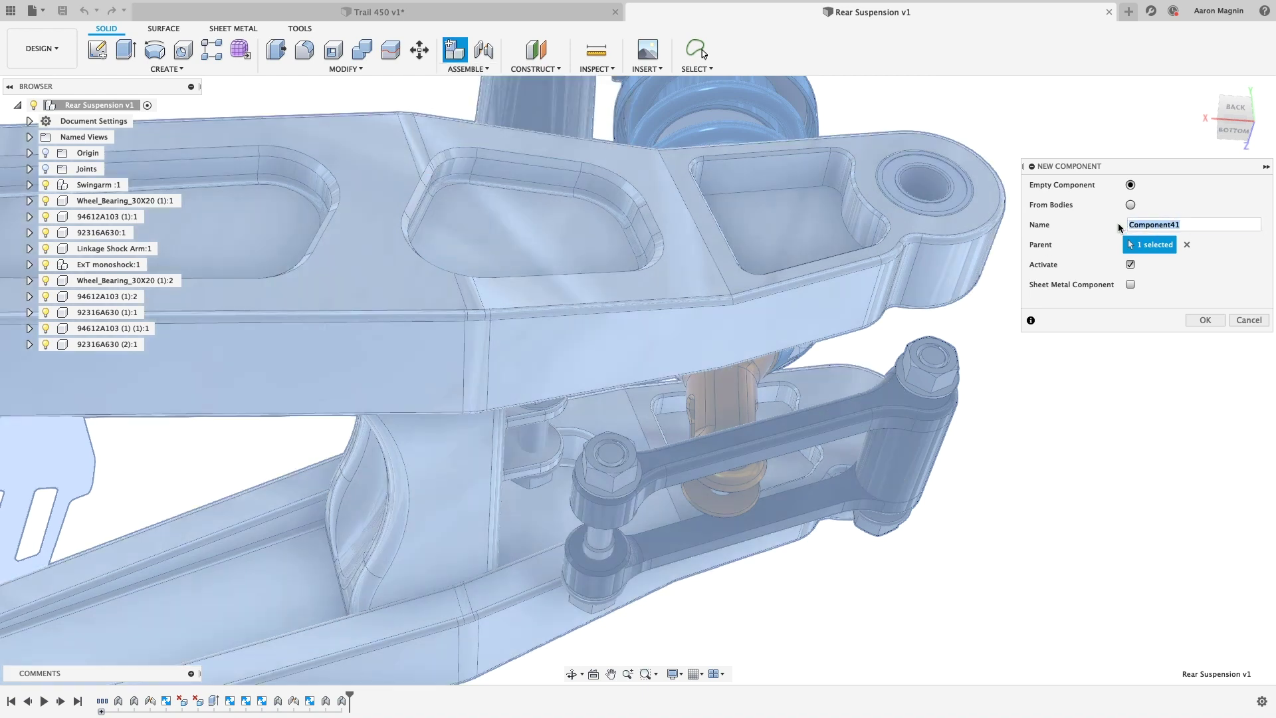
pyautogui.write('Linkage Joint')
pyautogui.press('Return')
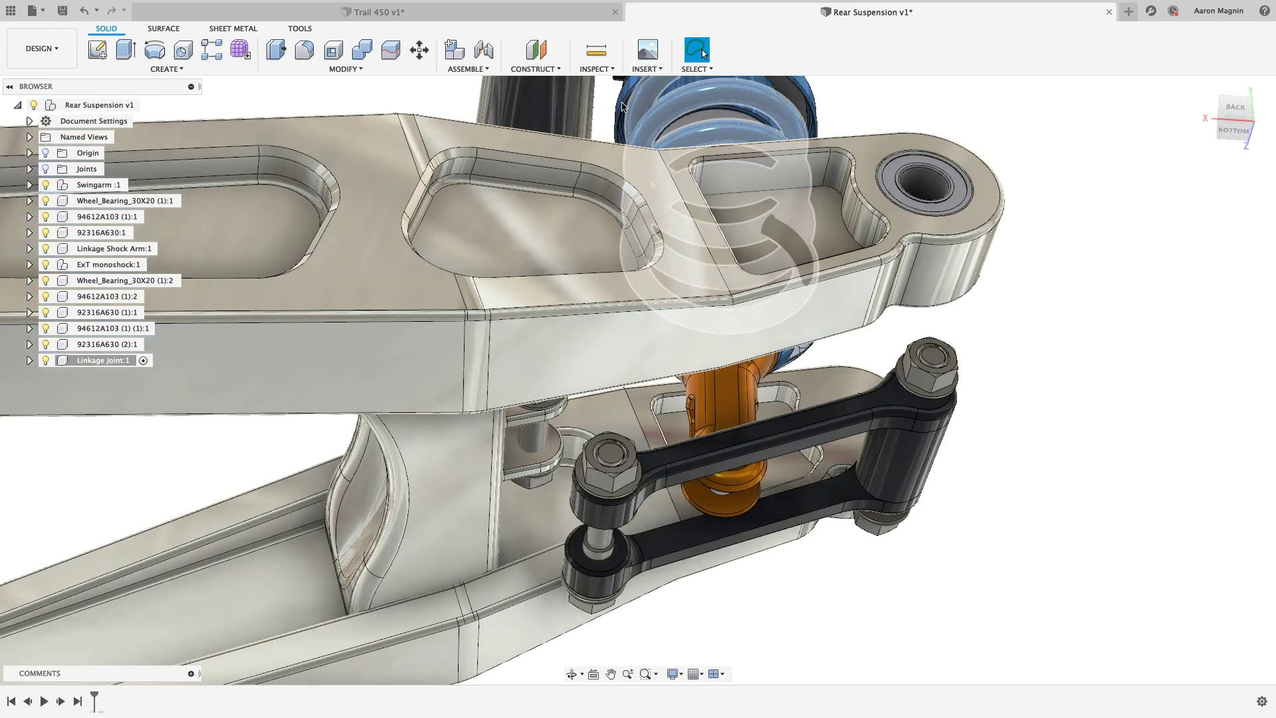
# Add a midplane between the two linkage tab faces, which sit 21 mm apart.
pyautogui.click(531, 69)
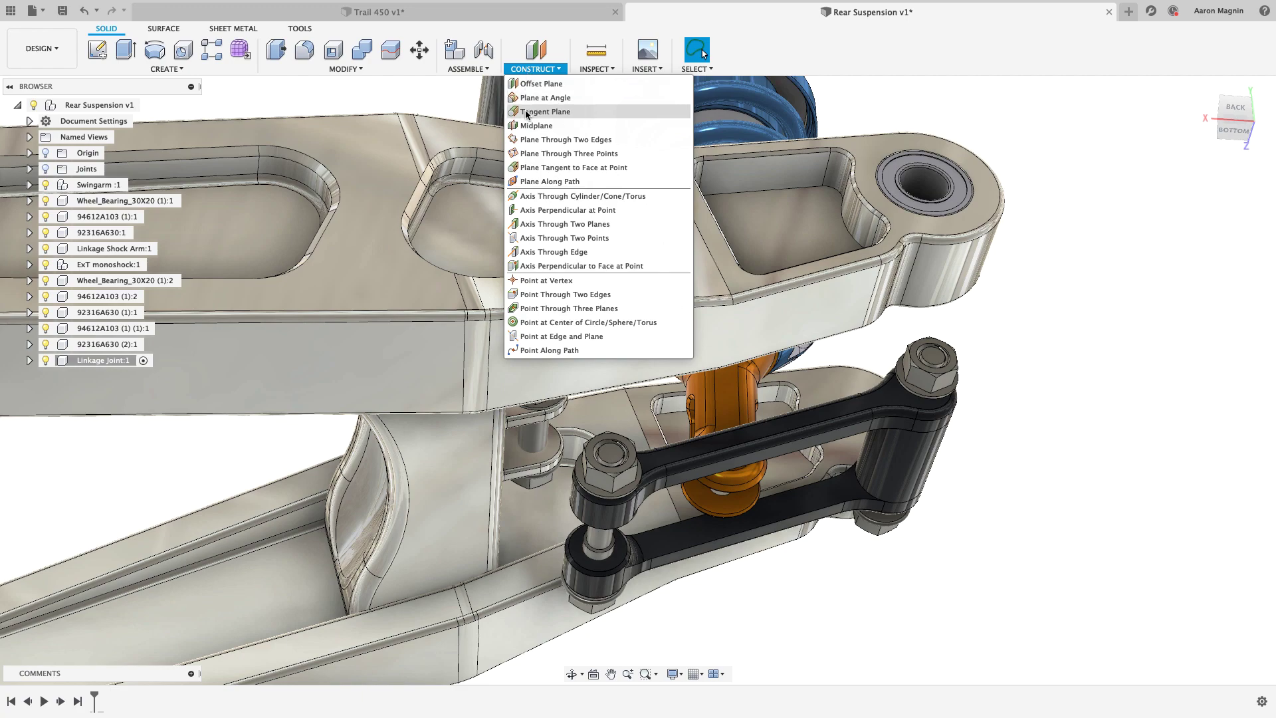
pyautogui.click(524, 127)
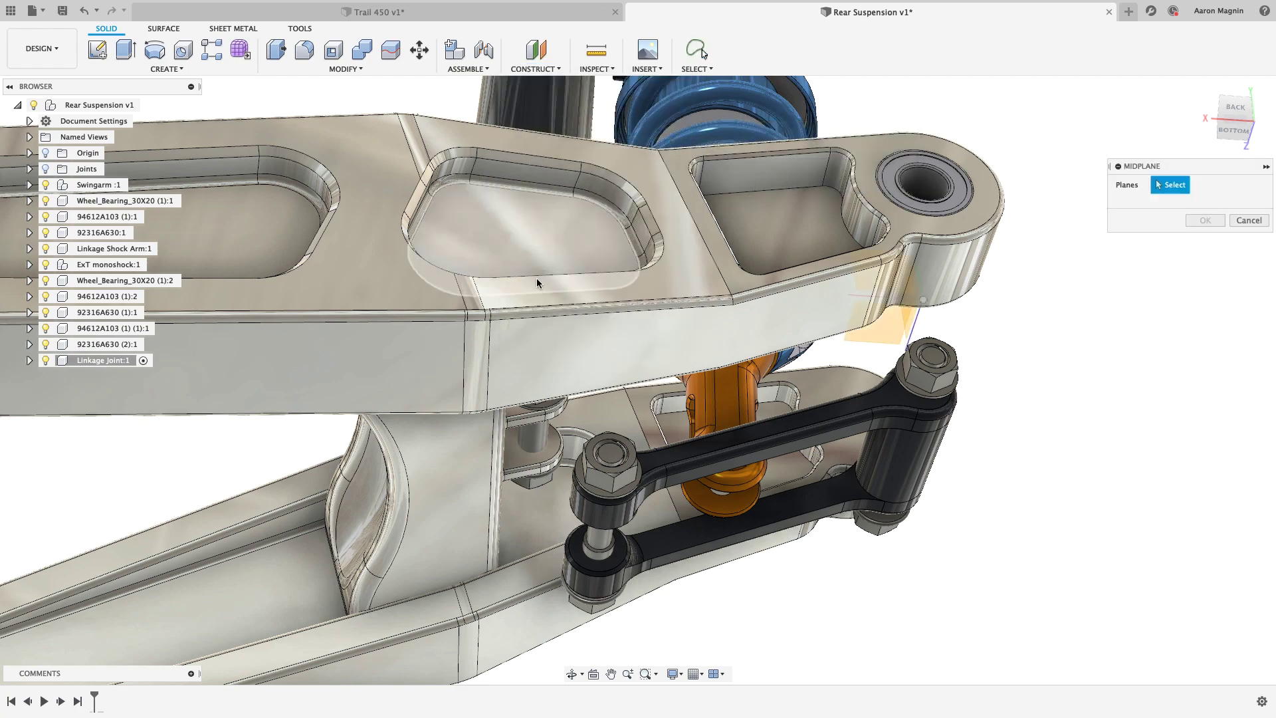
pyautogui.click(521, 445)
pyautogui.moveTo(520, 441)
pyautogui.keyDown('shift'); pyautogui.mouseDown(button='middle')
pyautogui.moveTo(519, 381)
pyautogui.moveTo(530, 452)
pyautogui.mouseUp(button='middle'); pyautogui.keyUp('shift')
pyautogui.click(520, 382)
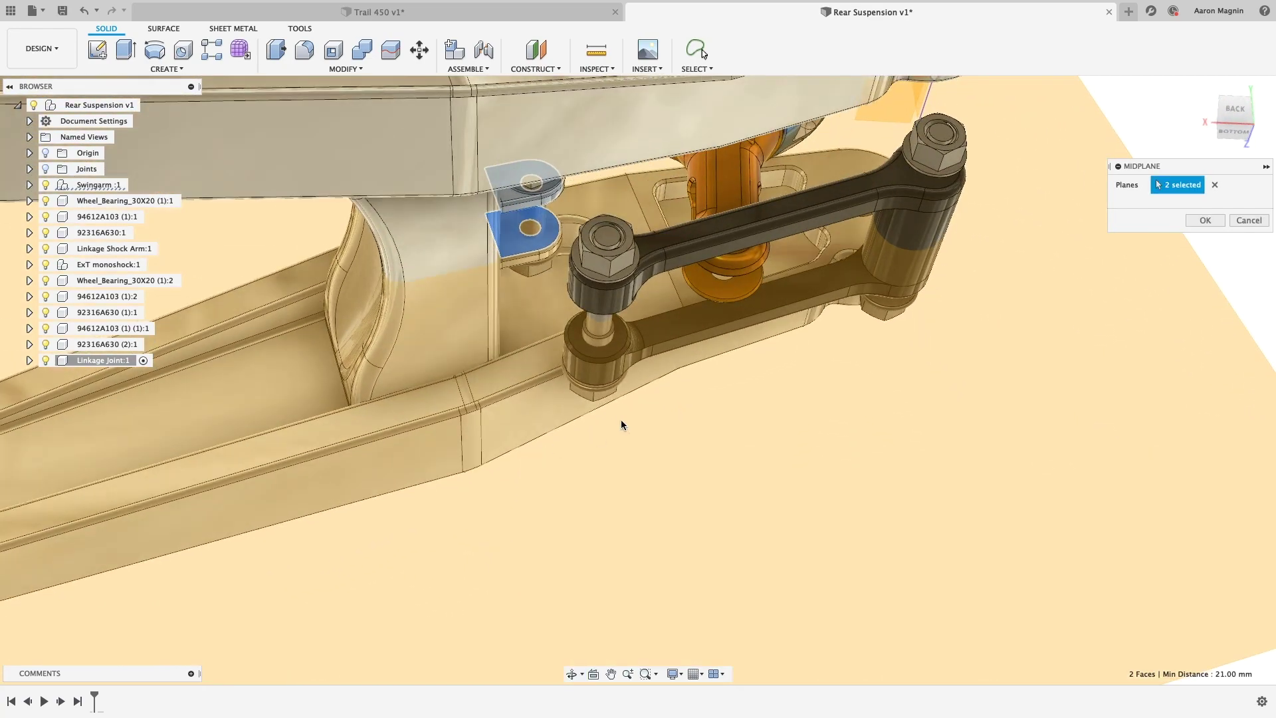
pyautogui.click(1200, 221)
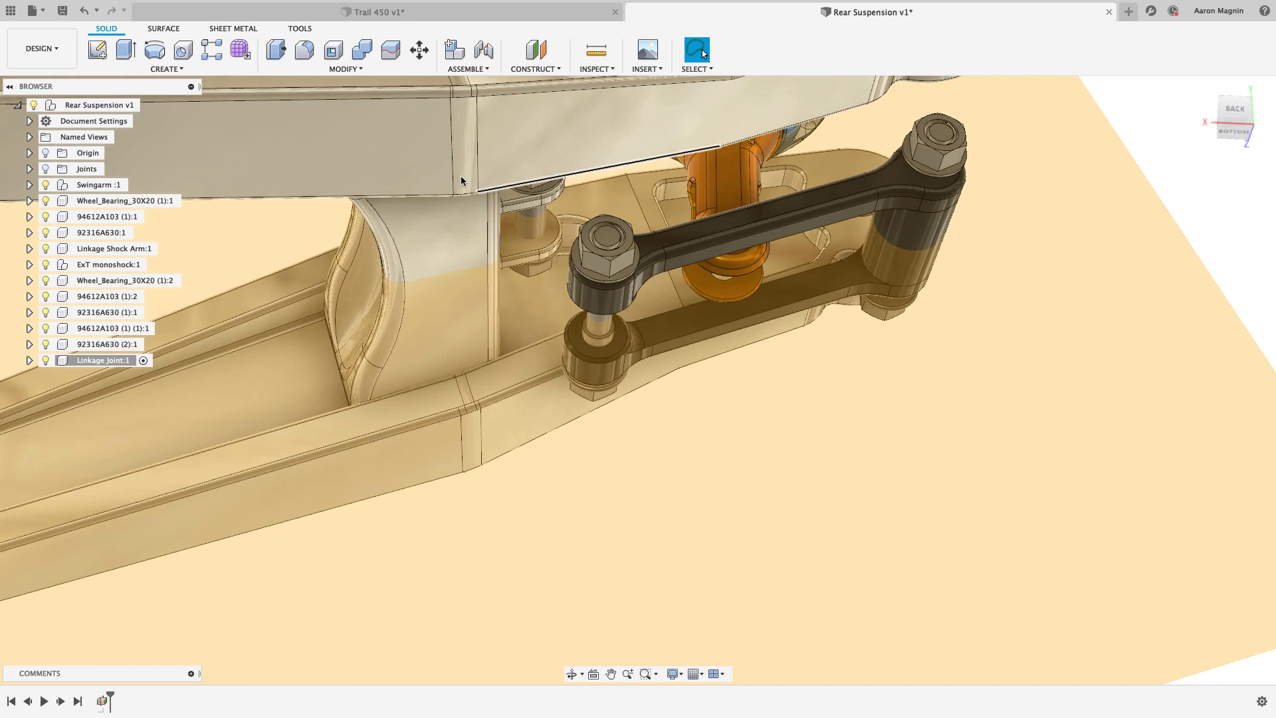
pyautogui.click(100, 53)
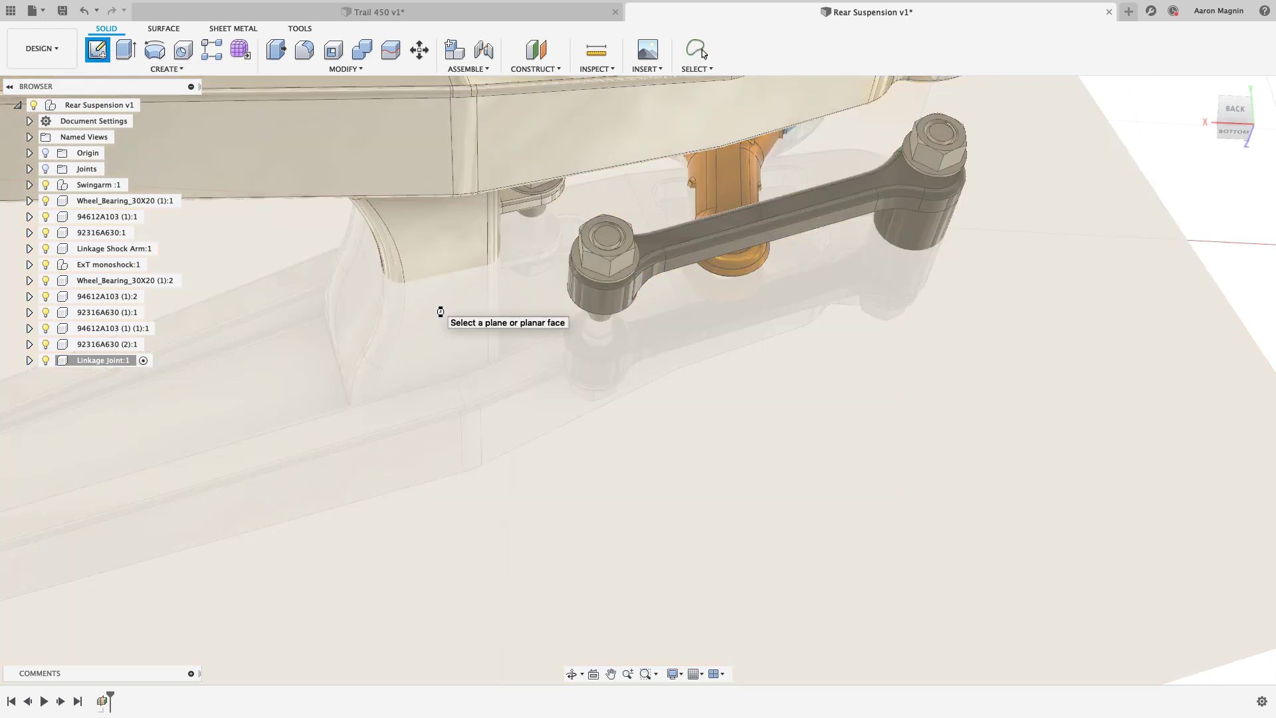
# Place the sketch on the new midplane and centre the swingarm in view.
pyautogui.click(440, 311)
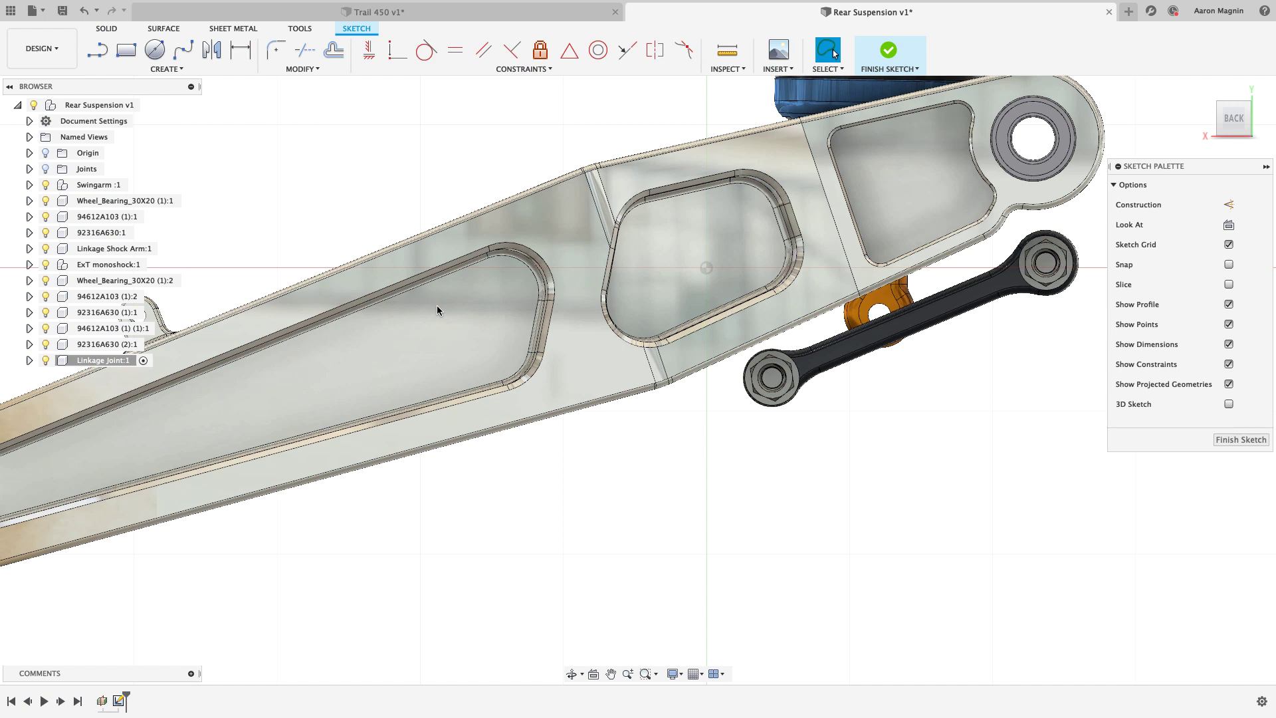
pyautogui.moveTo(437, 310); pyautogui.dragTo(339, 395, button='middle')
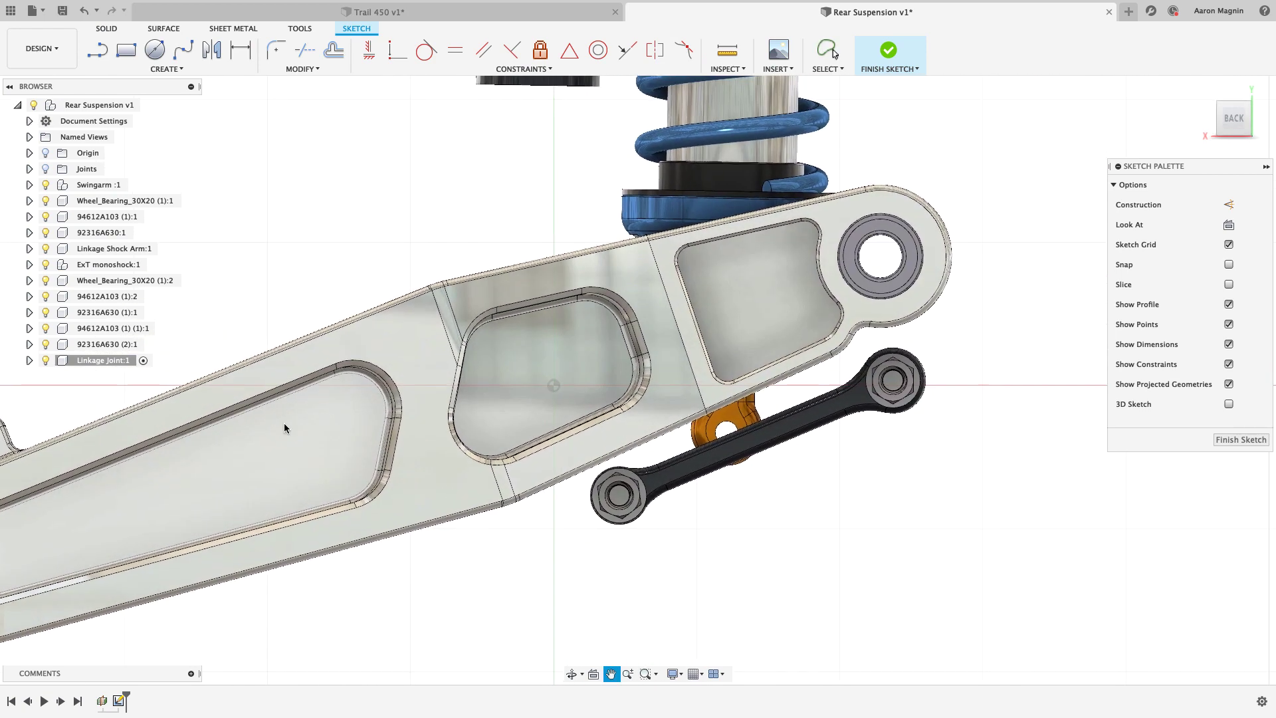
pyautogui.click(562, 344)
pyautogui.rightClick(564, 343)
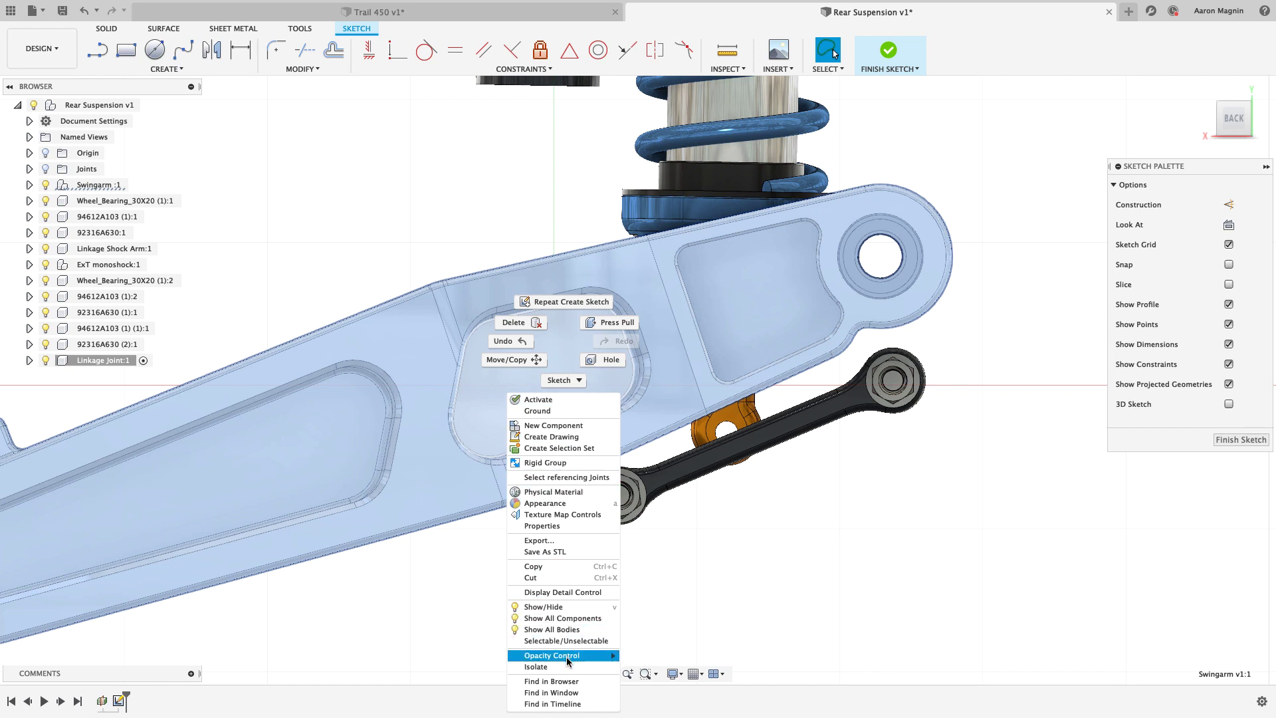
pyautogui.moveTo(569, 662)
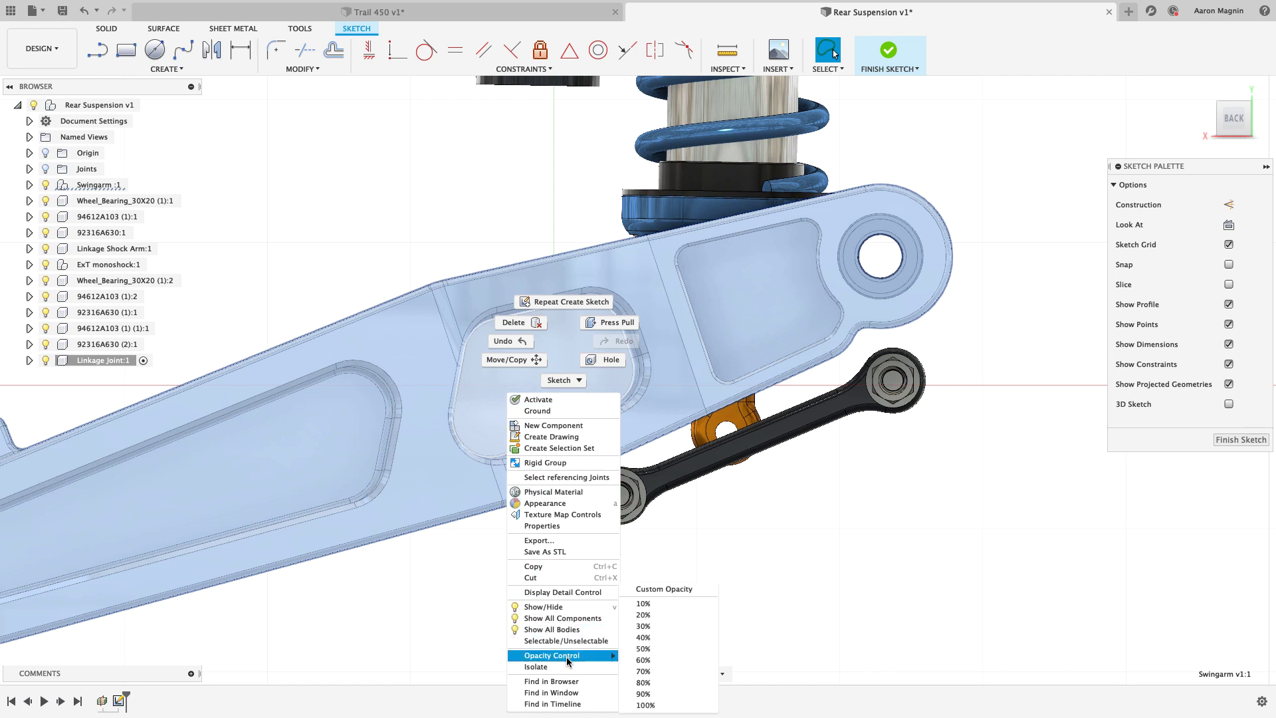
pyautogui.click(686, 543)
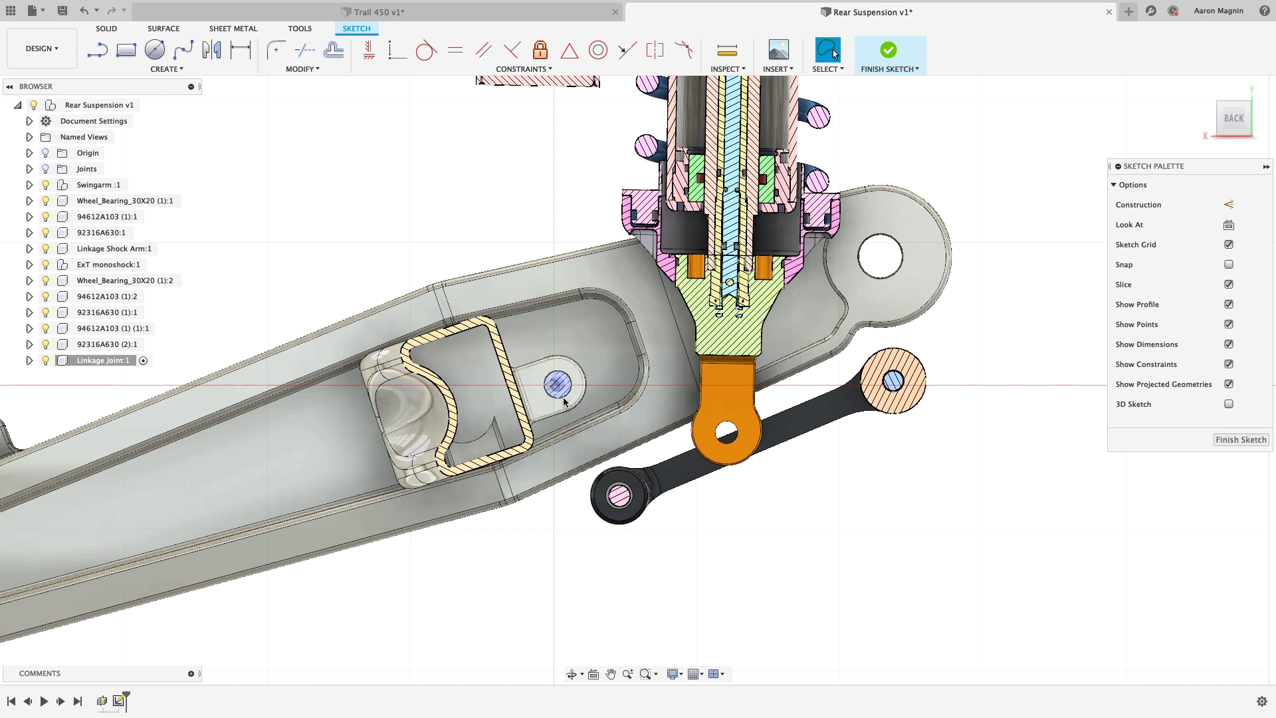
pyautogui.scroll(4, 558, 392)
# Project the pin, lower bushing and orange link edges into the sketch.
pyautogui.press('p')
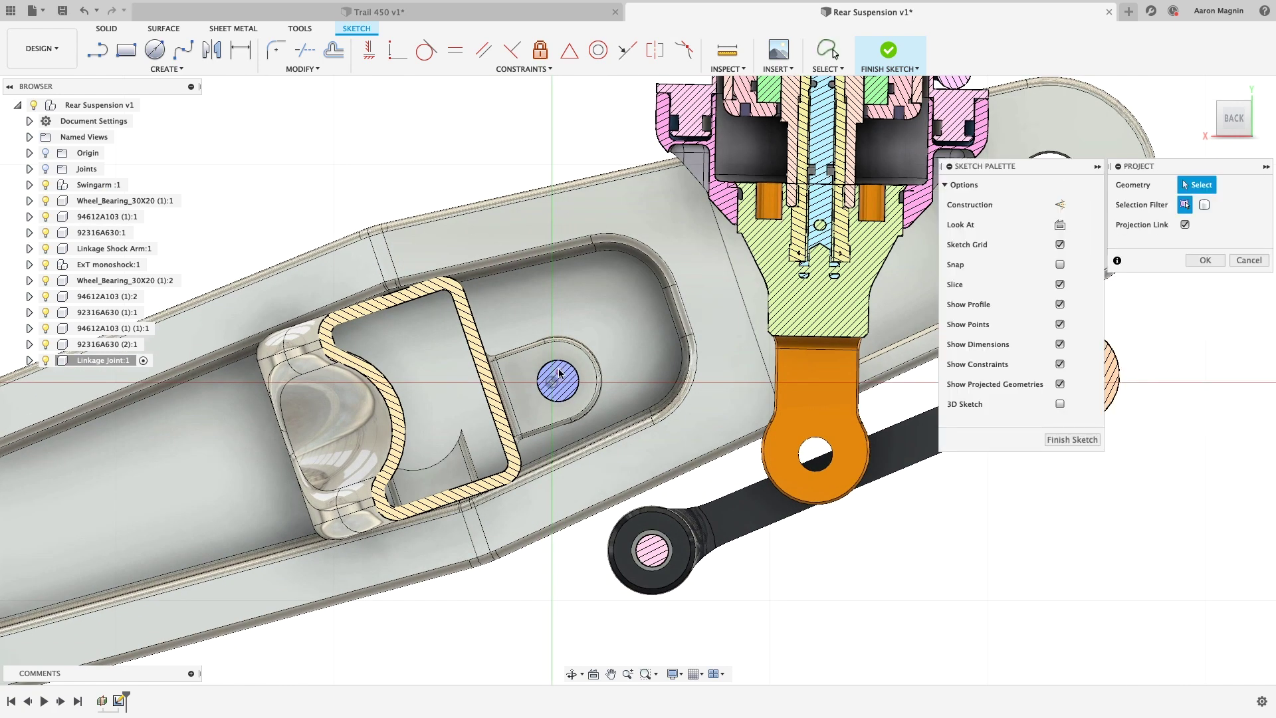
pyautogui.click(559, 373)
pyautogui.click(638, 537)
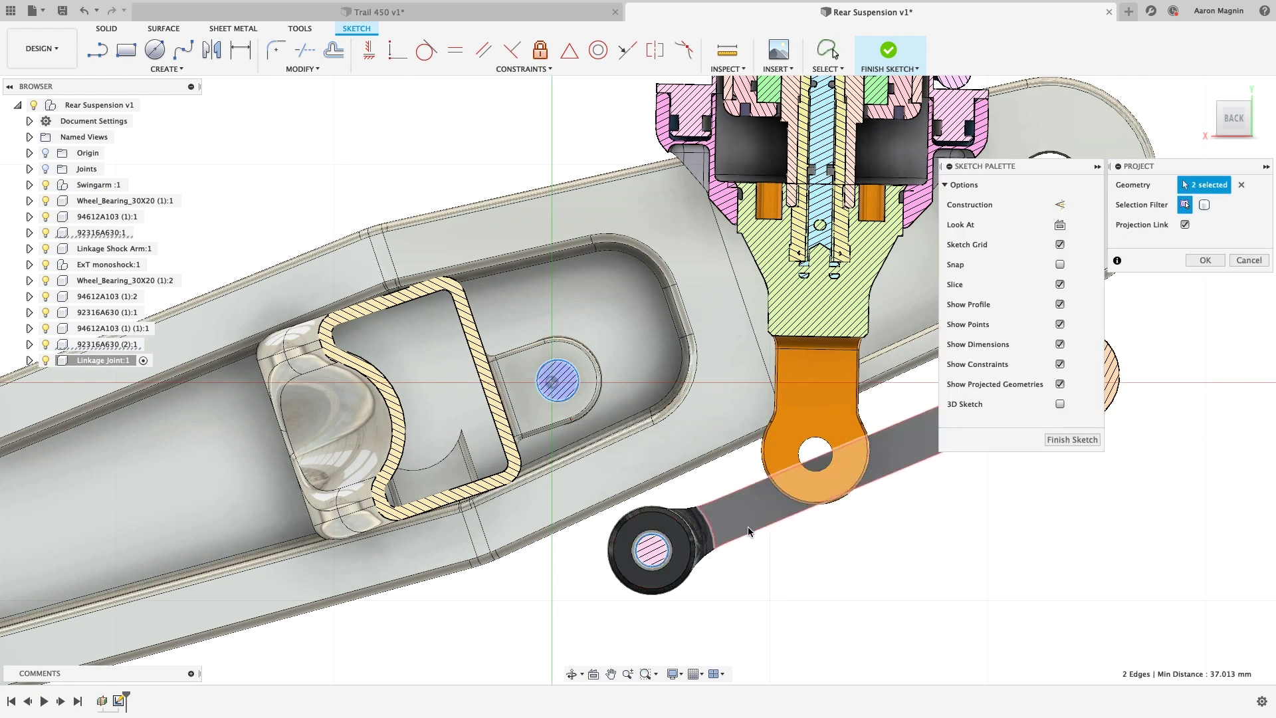
pyautogui.click(799, 467)
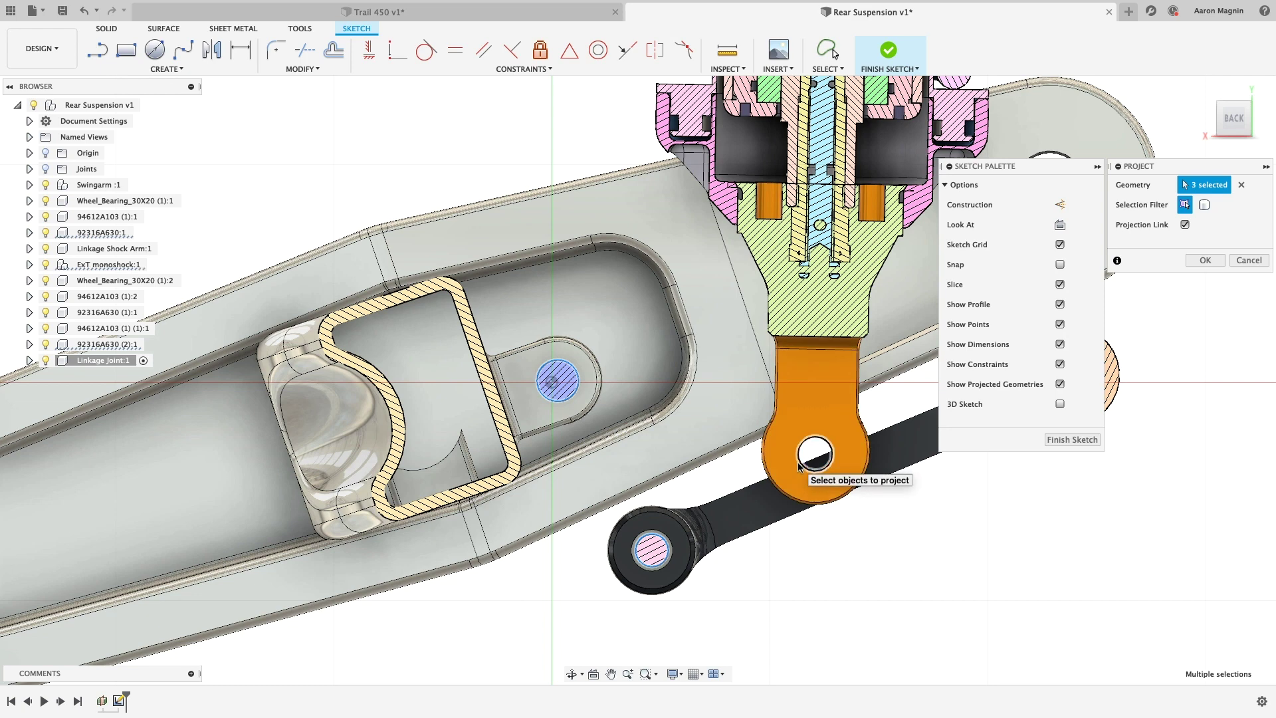
pyautogui.click(1187, 260)
# Draw circles of 20 mm on the pin, 20 mm on the bushing and 25 mm on the link hole.
pyautogui.press('c')
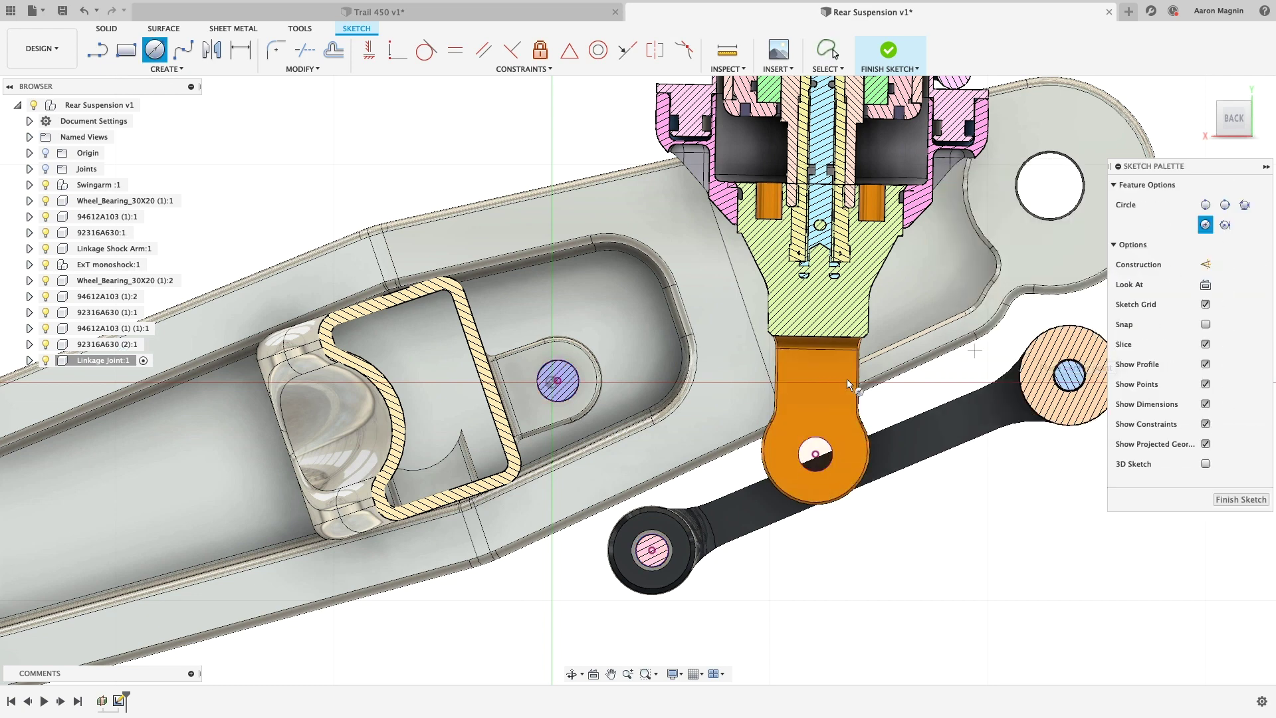
pyautogui.click(558, 381)
pyautogui.write('20')
pyautogui.press('Return')
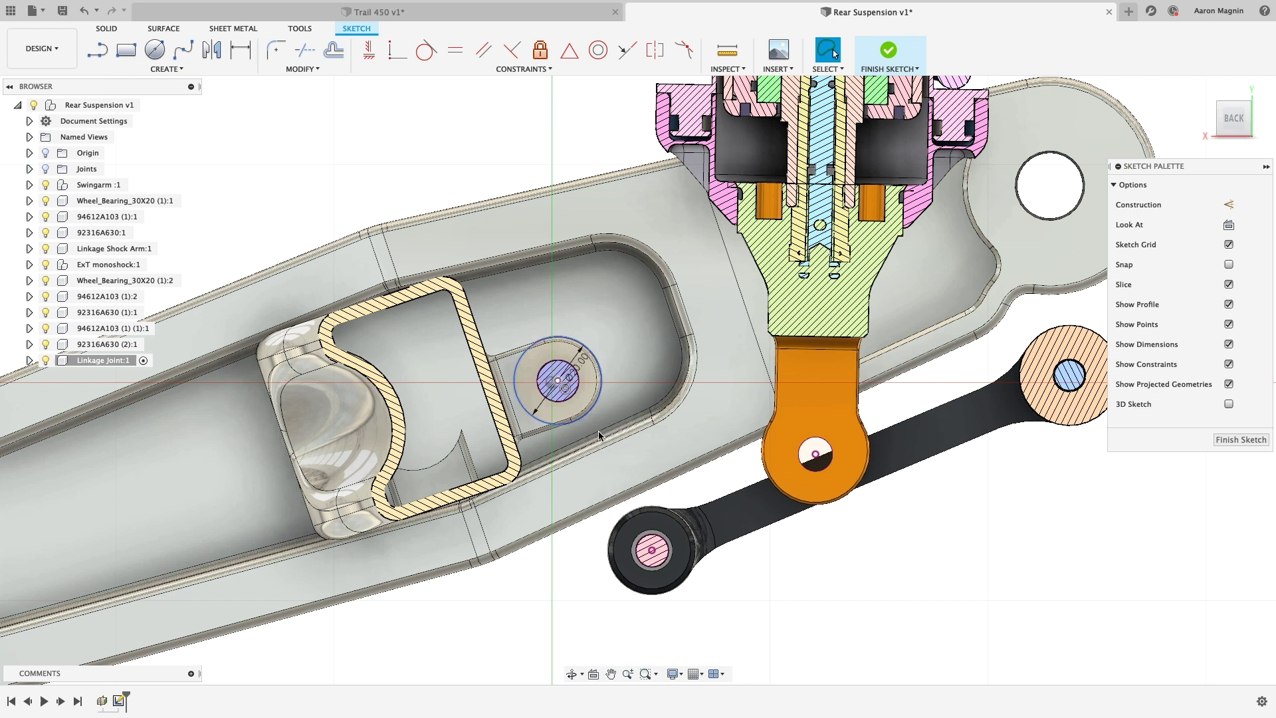
pyautogui.click(652, 549)
pyautogui.write('20')
pyautogui.press('Return')
pyautogui.click(816, 454)
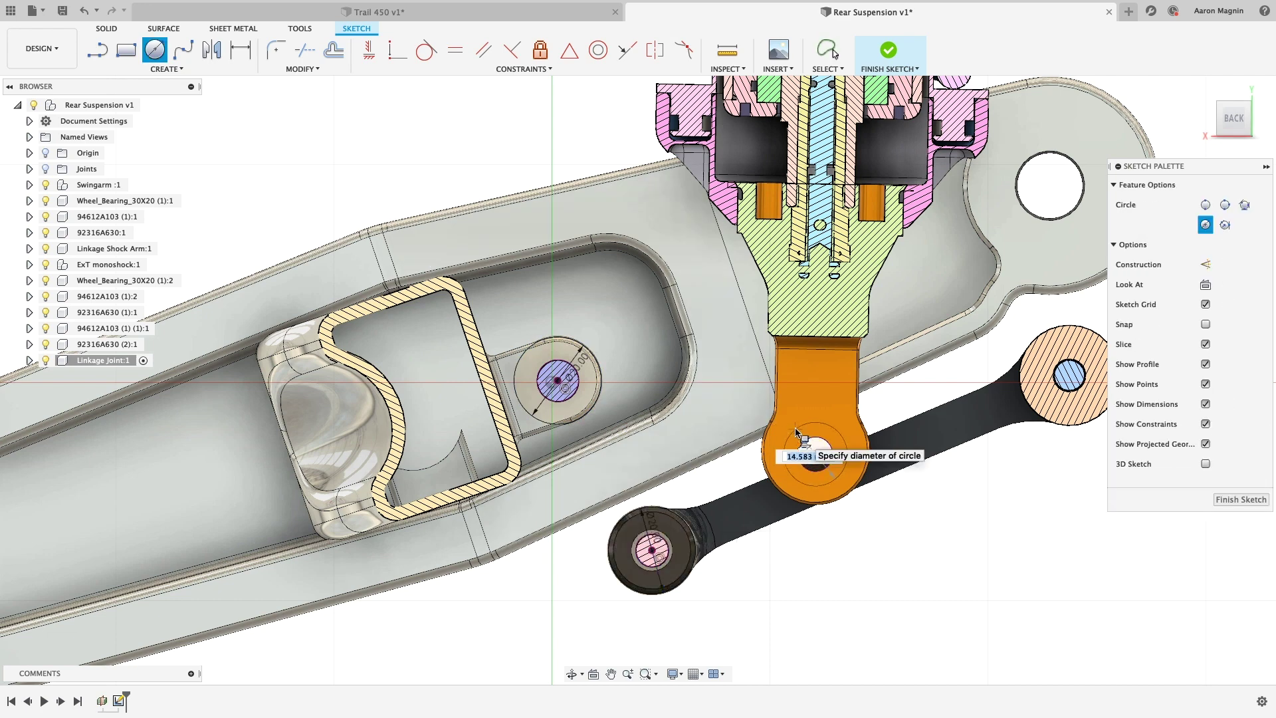
pyautogui.write('25')
pyautogui.press('Return')
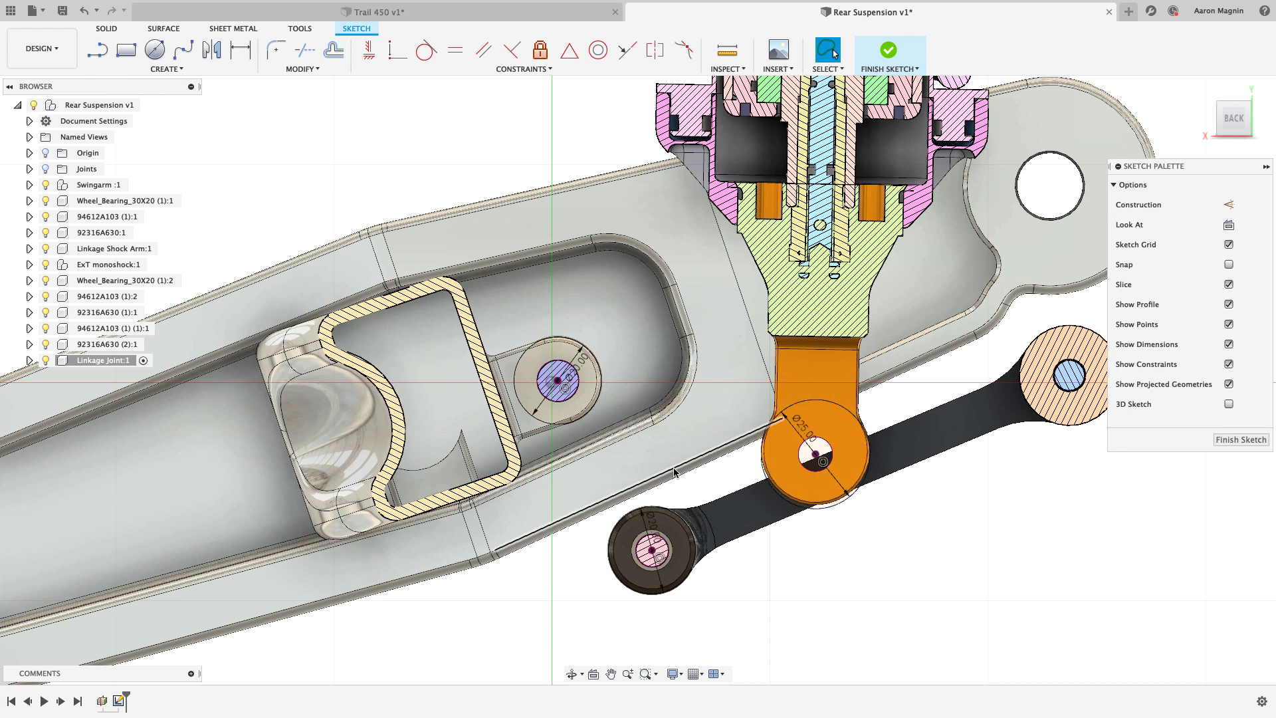
# Isolate the Linkage Joint component and centre its circles in view.
pyautogui.rightClick(123, 364)
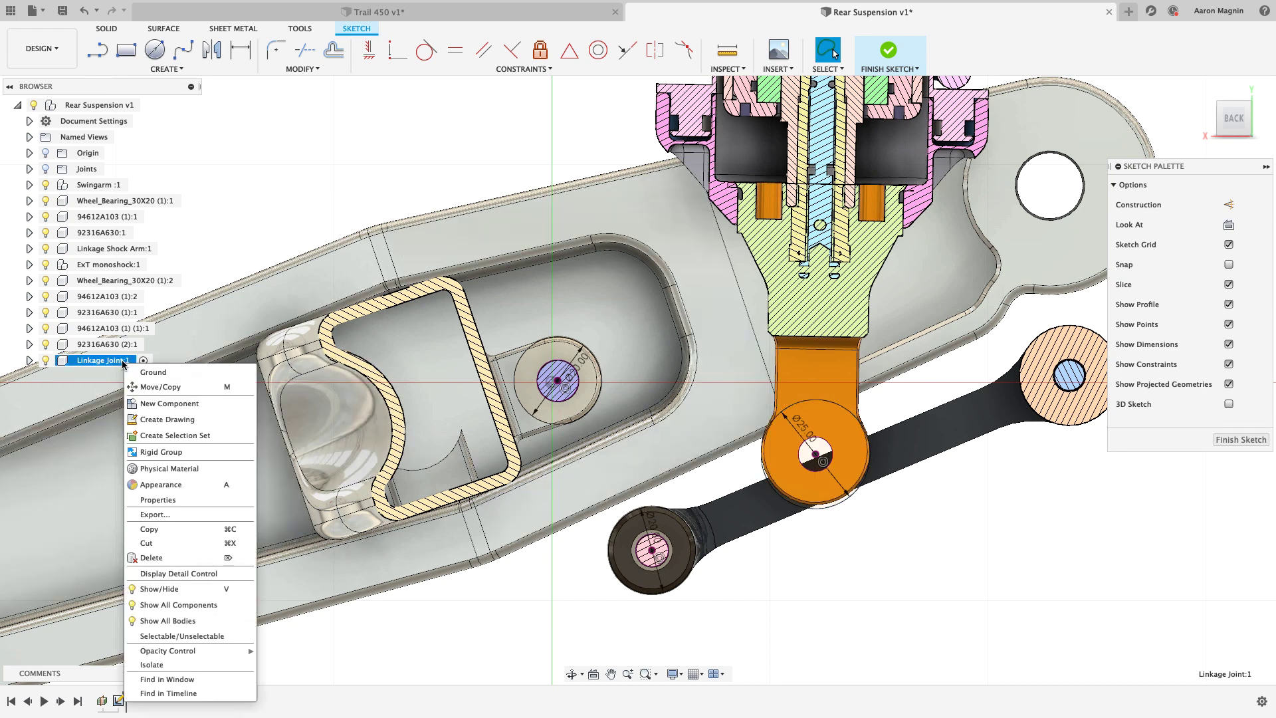
pyautogui.click(175, 666)
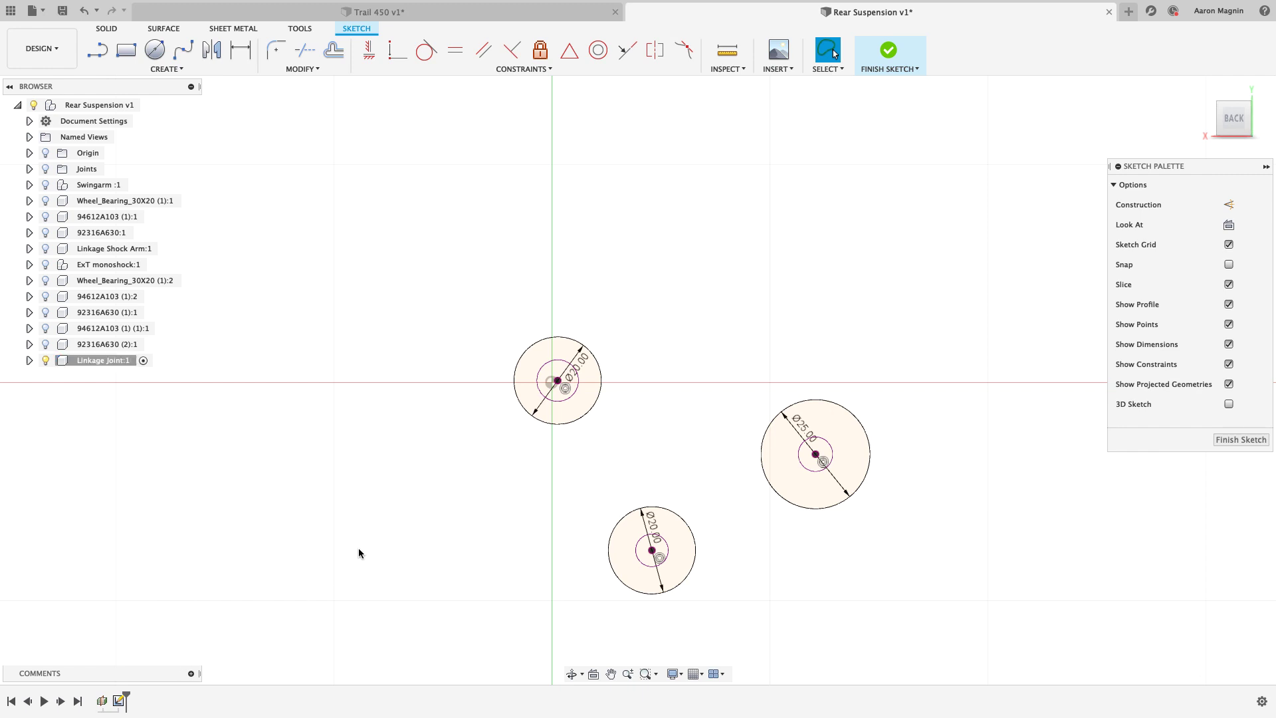
pyautogui.moveTo(401, 522); pyautogui.dragTo(347, 428, button='middle')
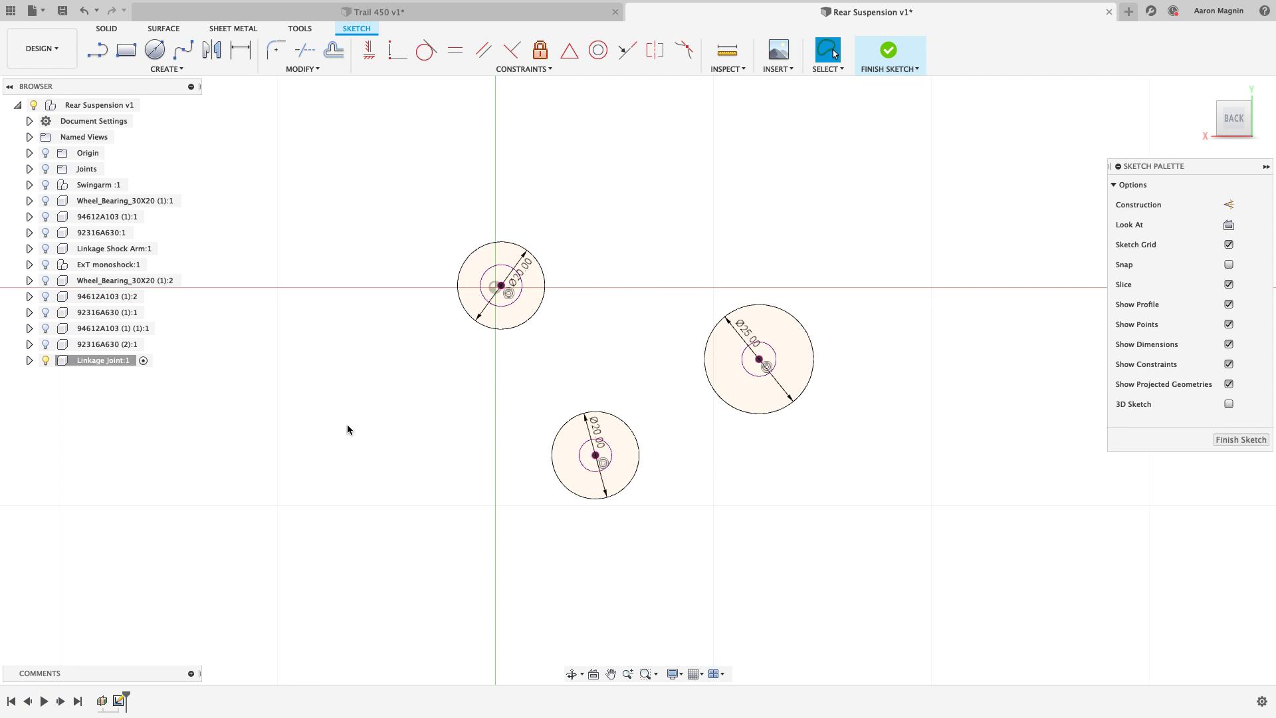
# Search the sketch tools for 'arc' to reach 3-Point Arc.
pyautogui.press('s')
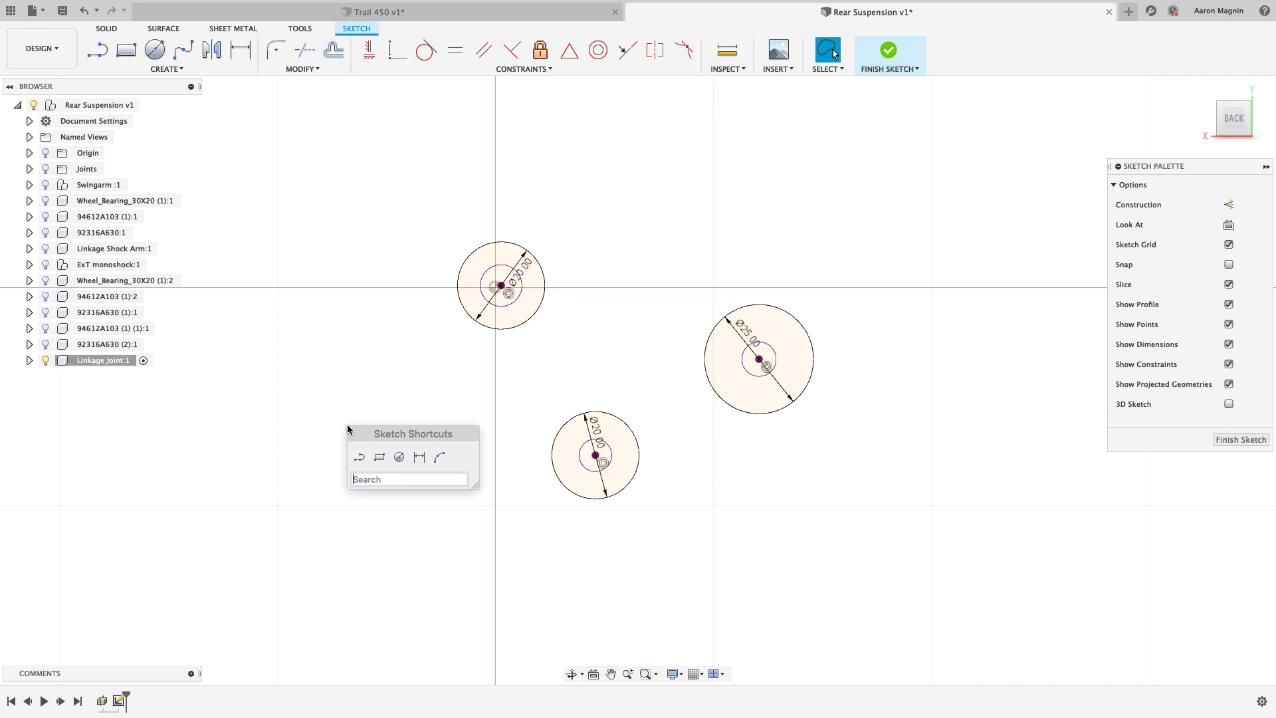
pyautogui.write('a')
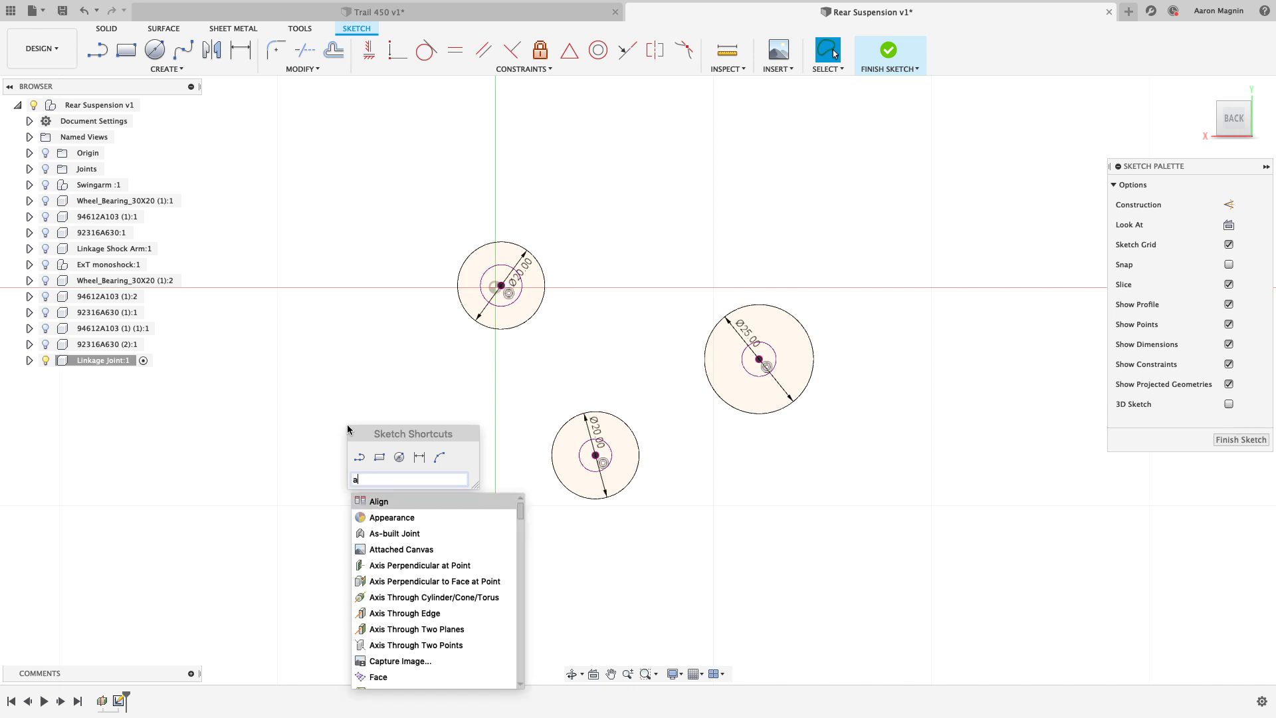
pyautogui.write('r')
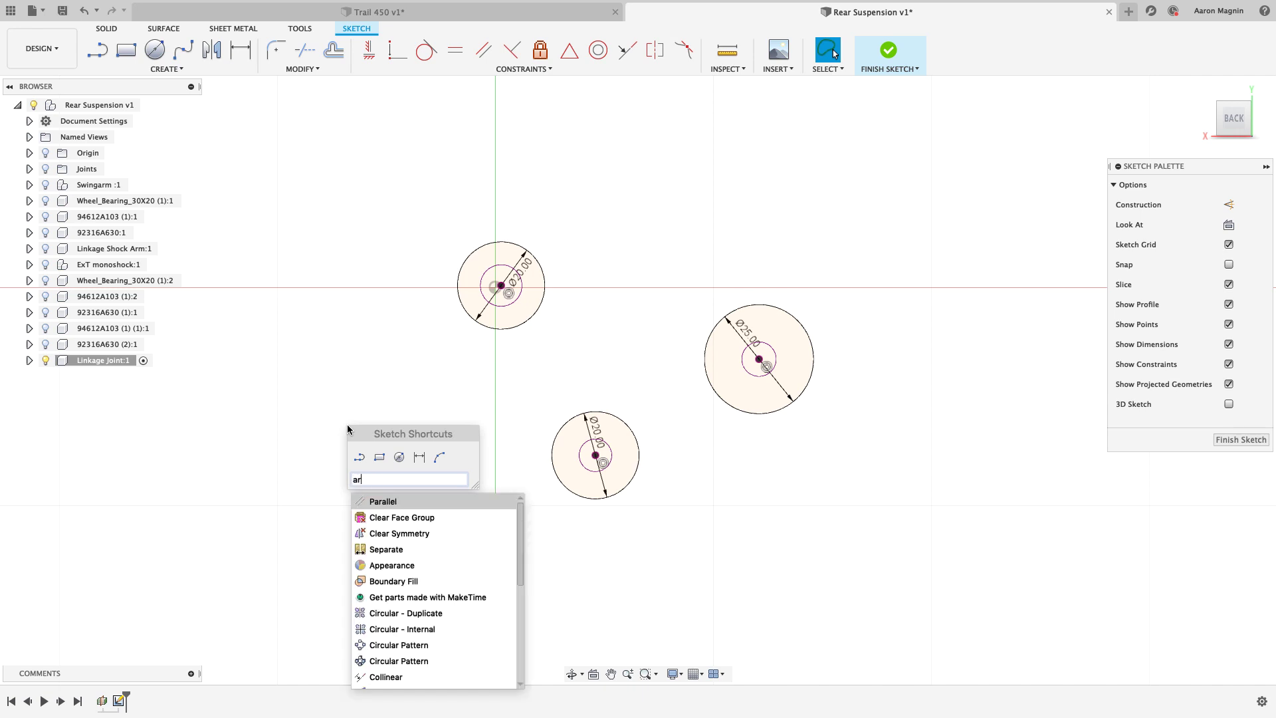
pyautogui.write('c')
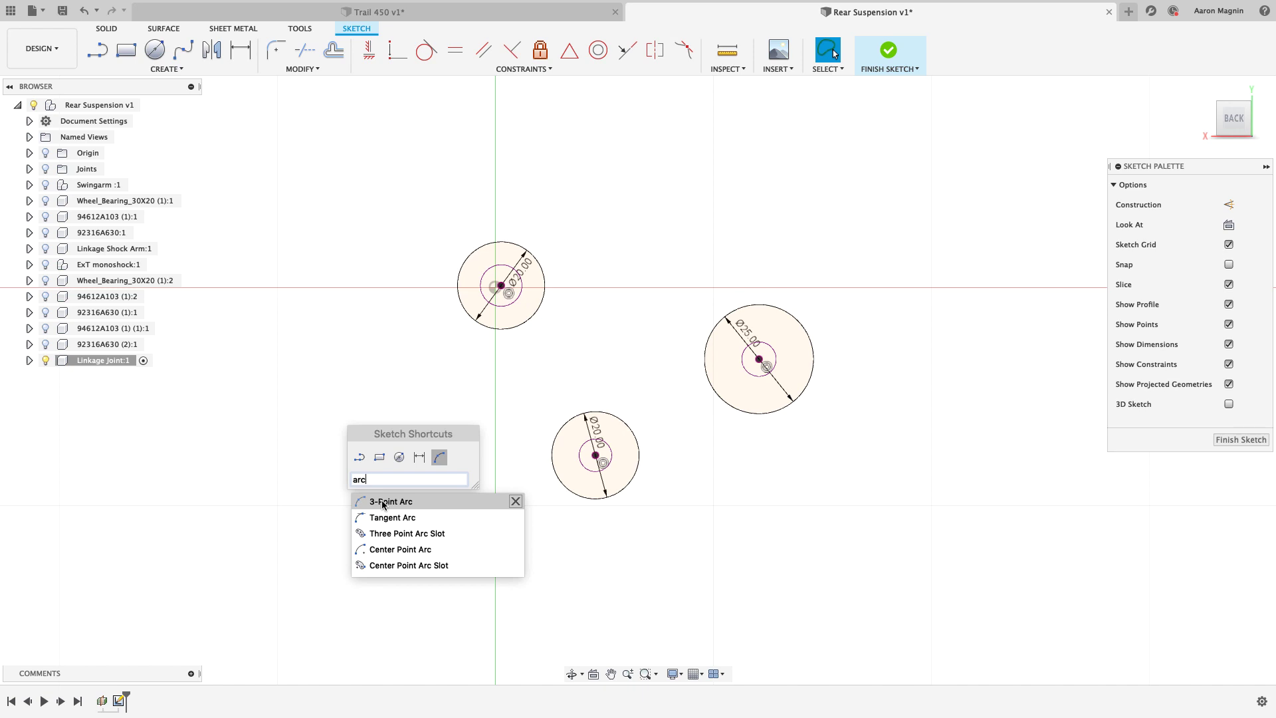
pyautogui.press('Escape')
# Draw three 3-point arcs linking the top, lower and right circles into a closed loop.
pyautogui.click(440, 457)
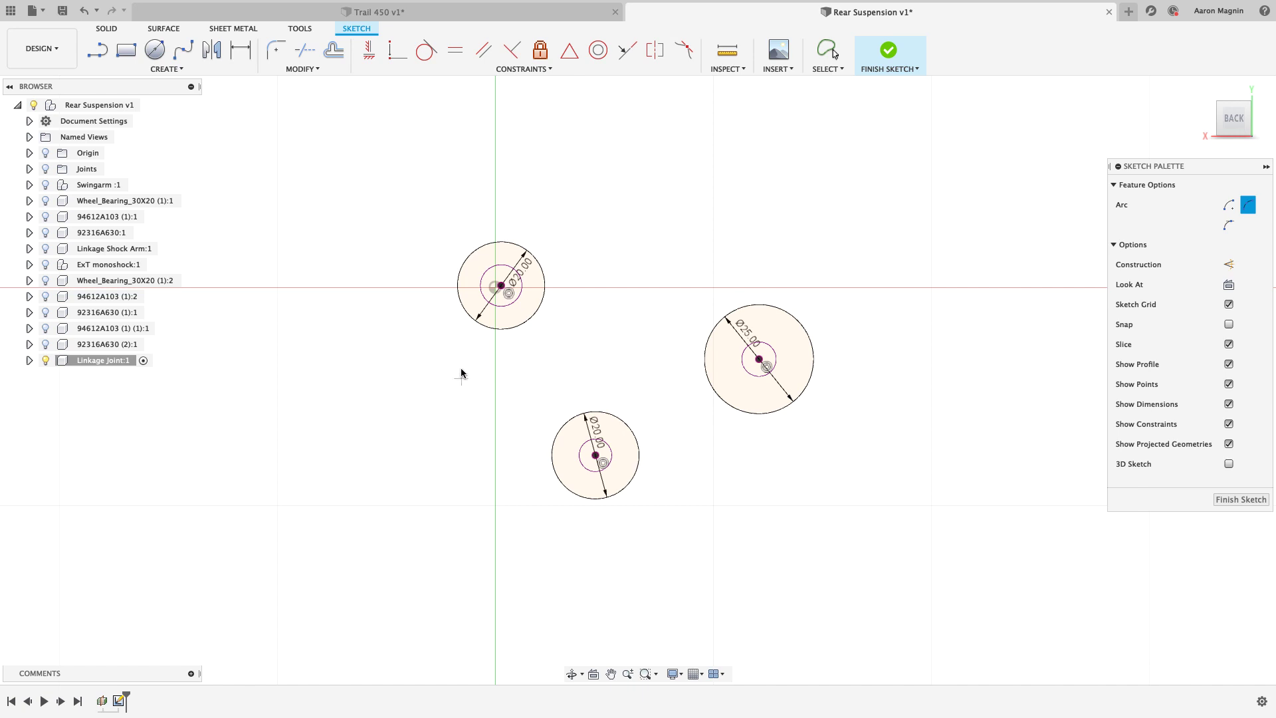
pyautogui.click(478, 326)
pyautogui.click(551, 453)
pyautogui.click(545, 426)
pyautogui.click(637, 469)
pyautogui.click(748, 412)
pyautogui.click(684, 417)
pyautogui.click(726, 318)
pyautogui.click(543, 273)
pyautogui.click(566, 294)
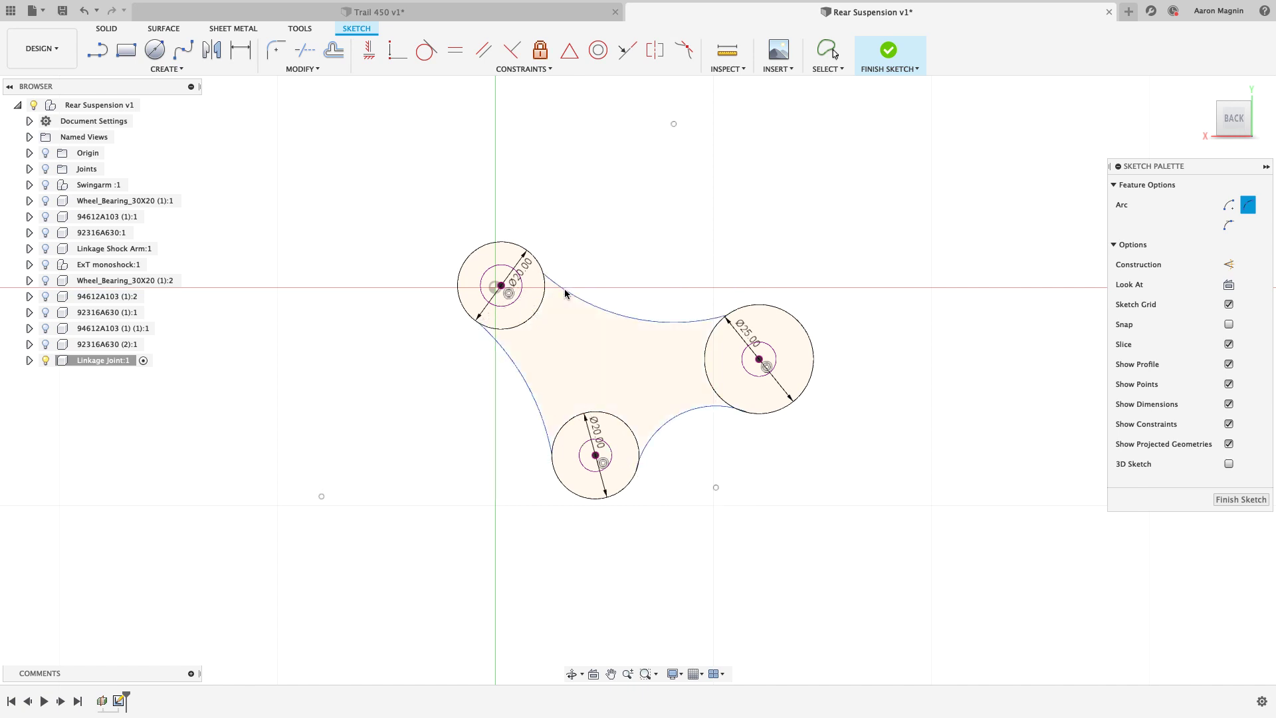
# Make each arc end tangent to the circle it meets.
pyautogui.click(426, 50)
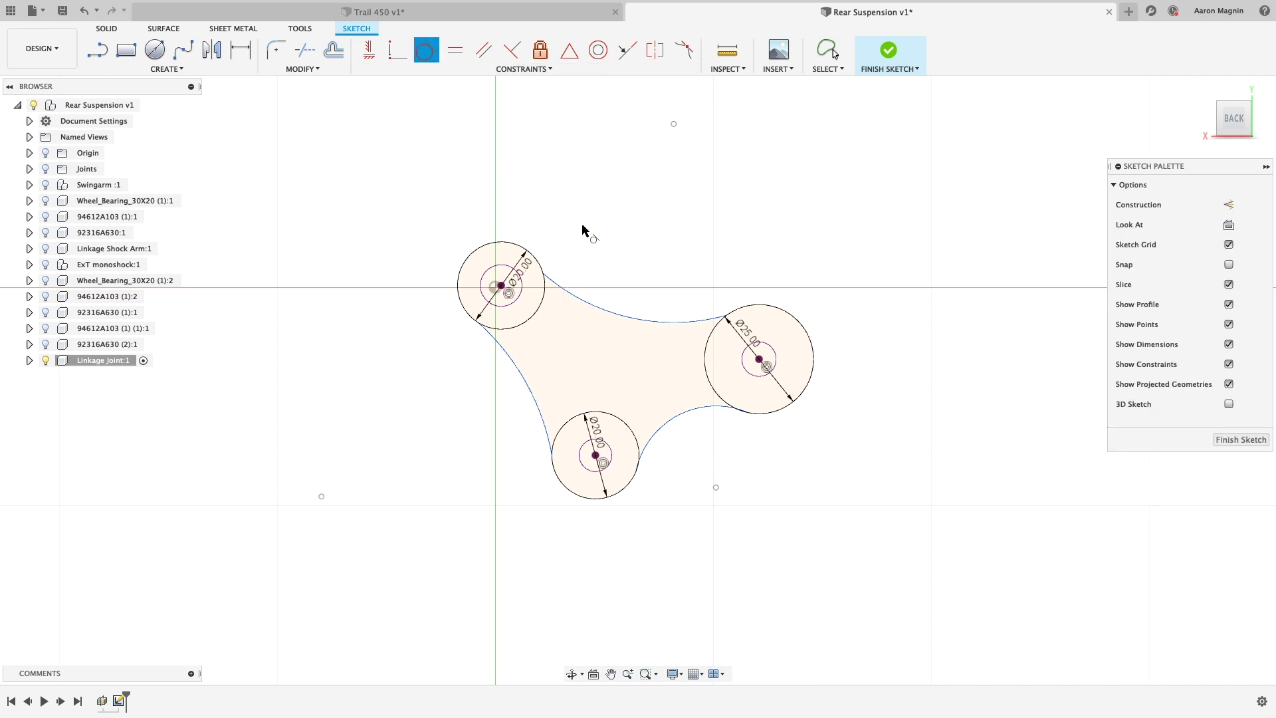
pyautogui.click(530, 268)
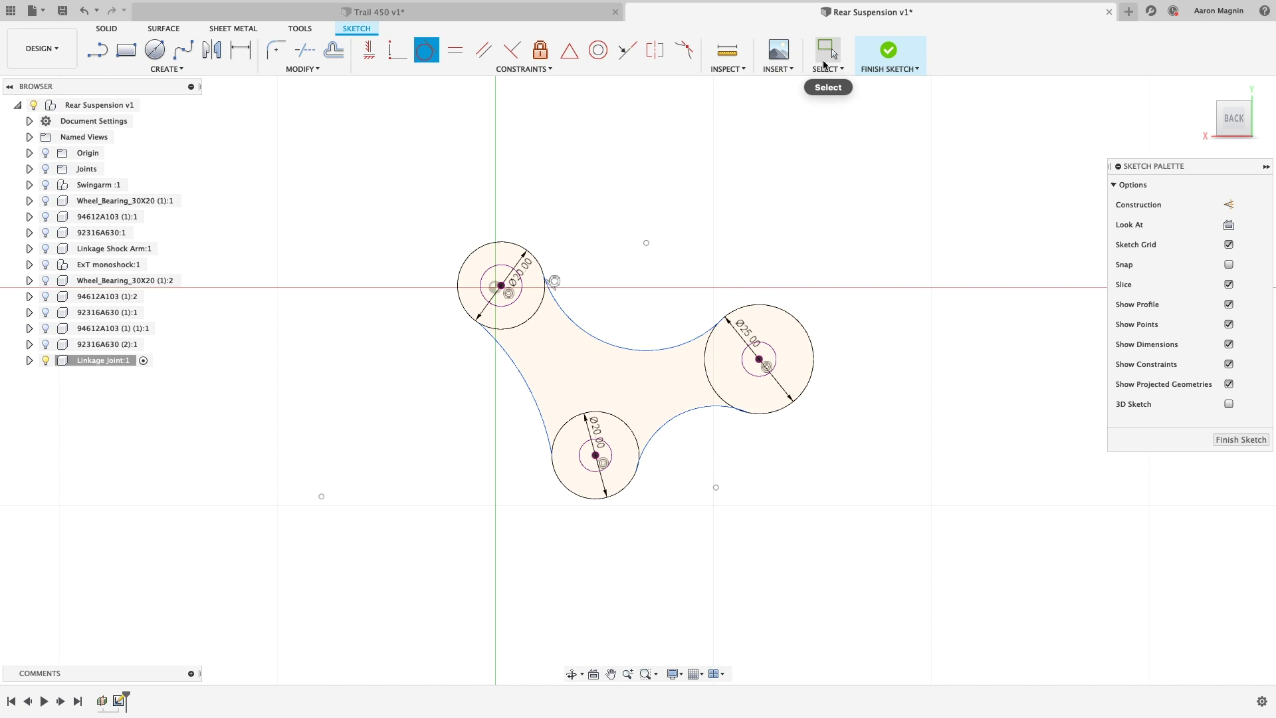
pyautogui.click(707, 319)
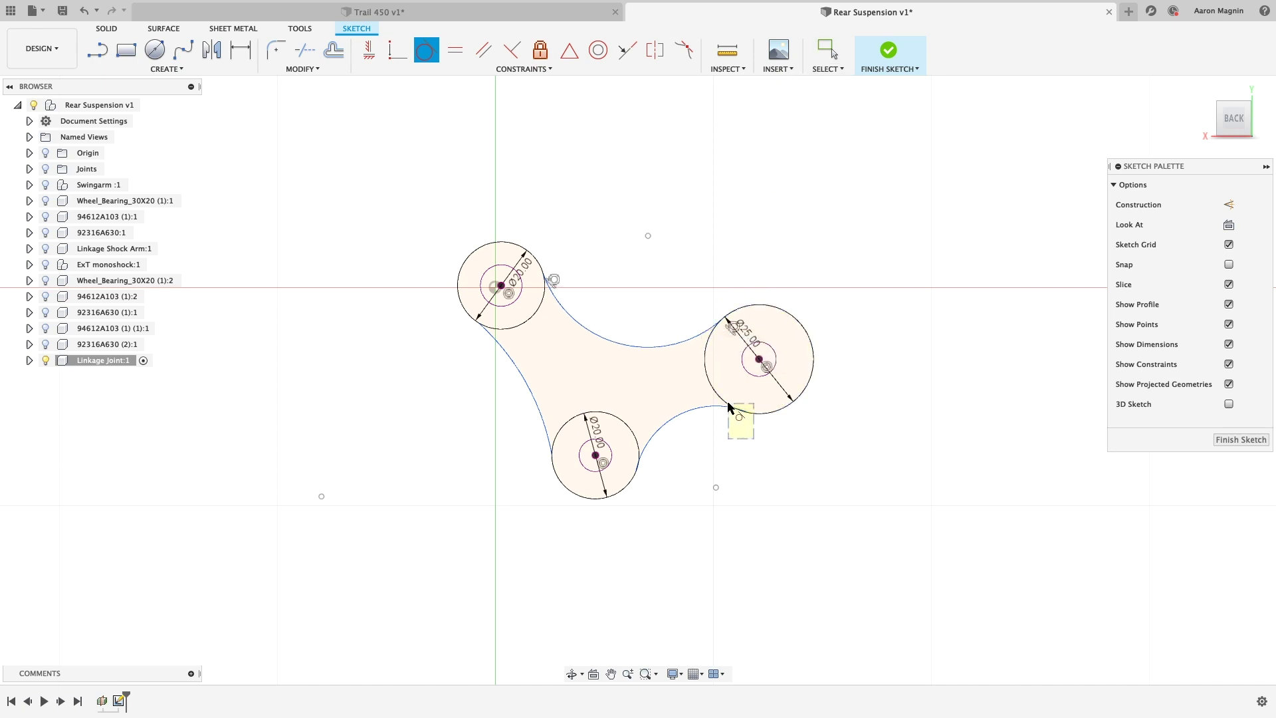
pyautogui.click(739, 413)
pyautogui.click(634, 466)
pyautogui.click(551, 454)
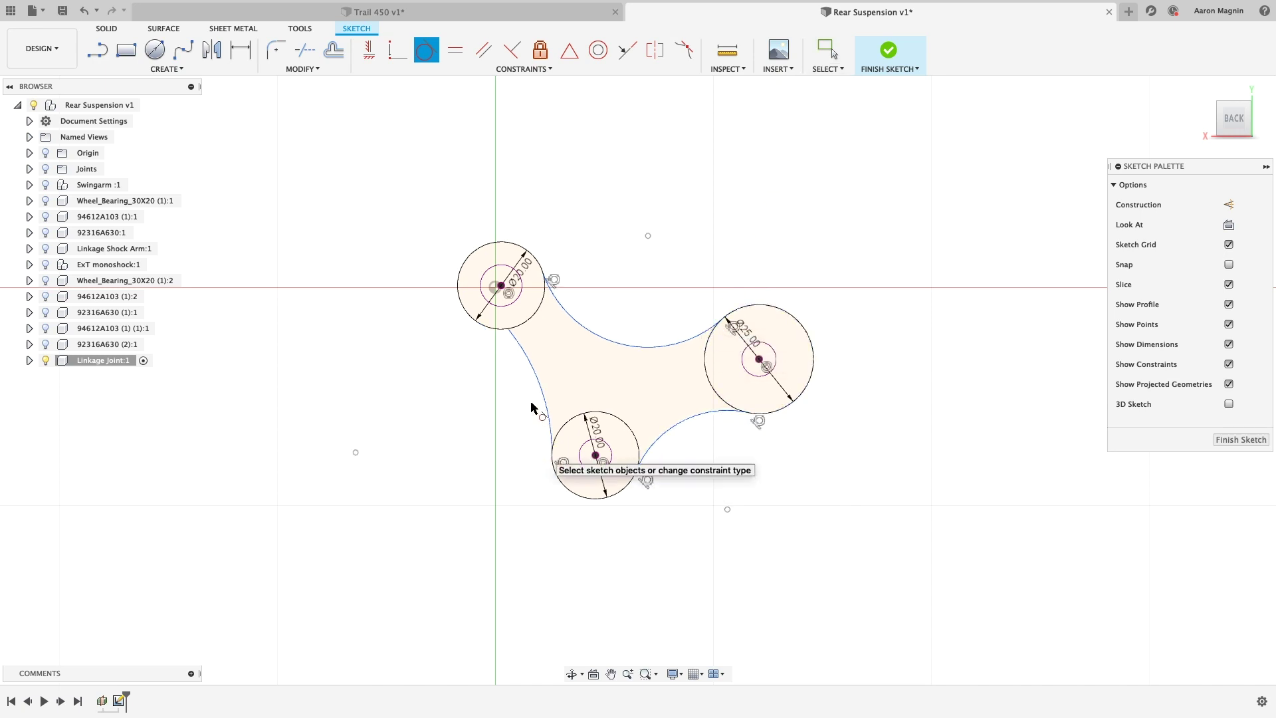
pyautogui.click(498, 325)
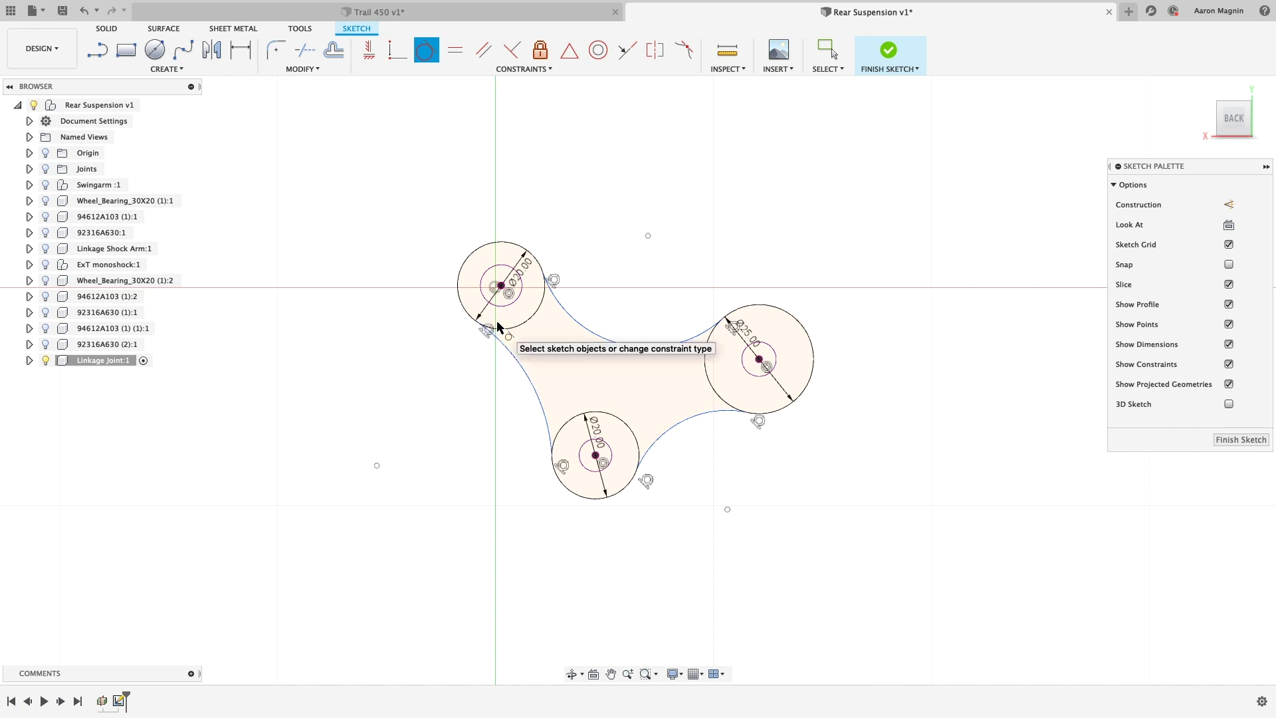
# Start Sketch Dimension and set the left arc radius to 20 mm.
pyautogui.rightClick(475, 382)
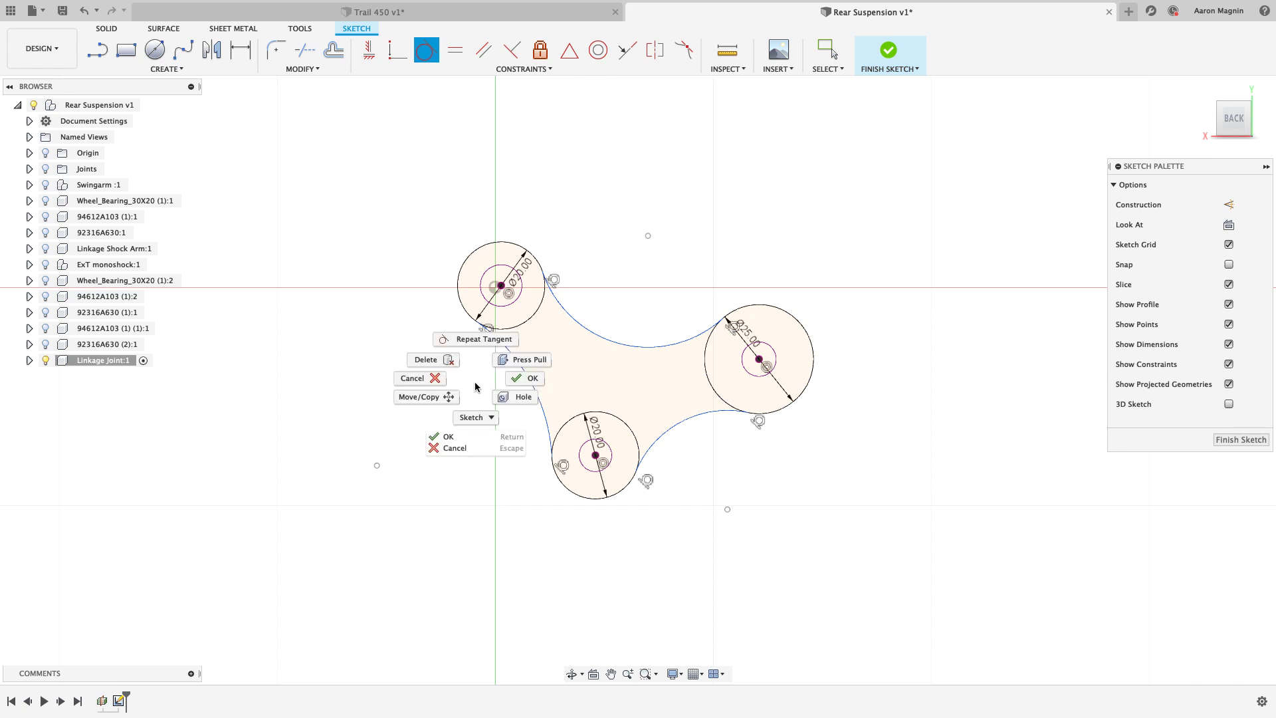
pyautogui.click(476, 418)
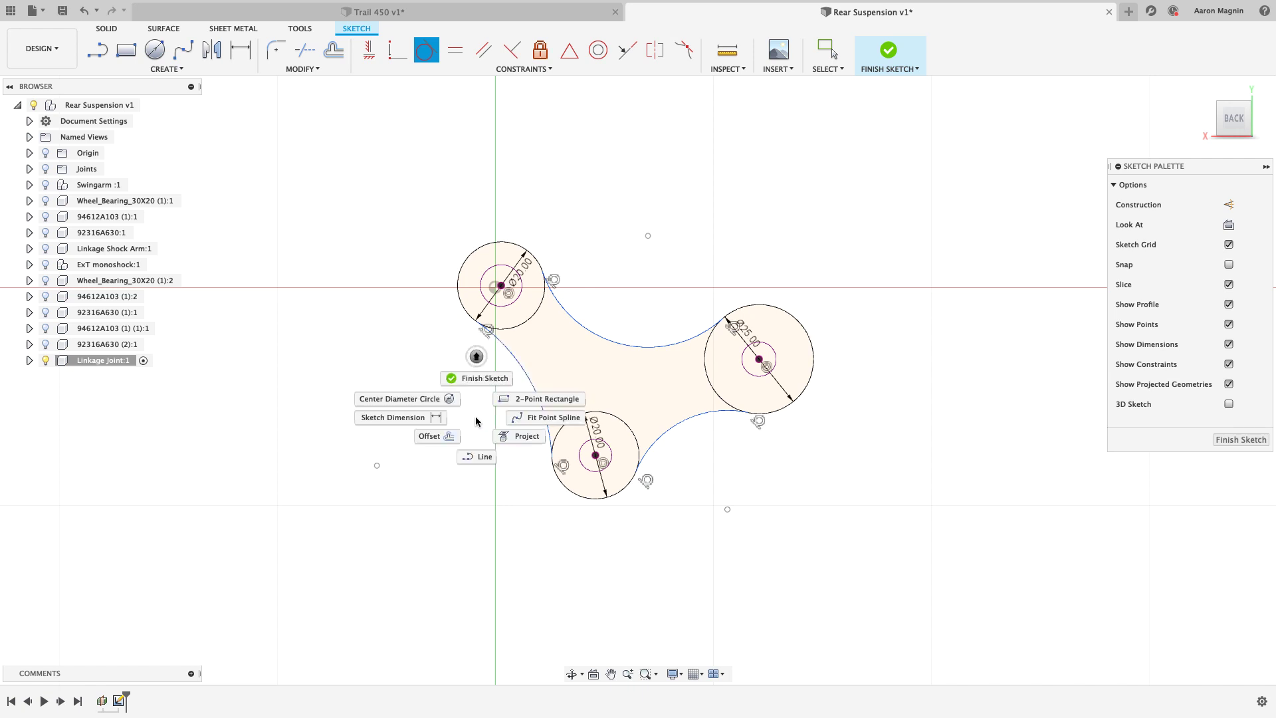
pyautogui.click(406, 417)
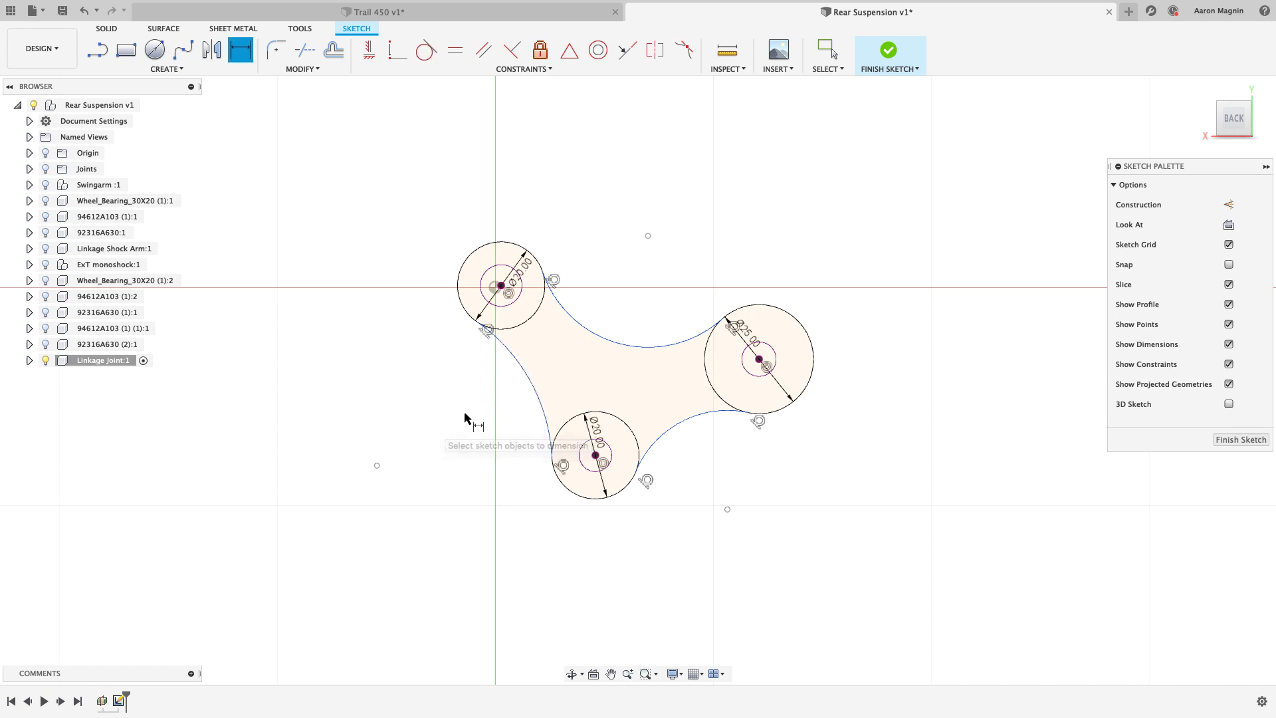
pyautogui.click(529, 387)
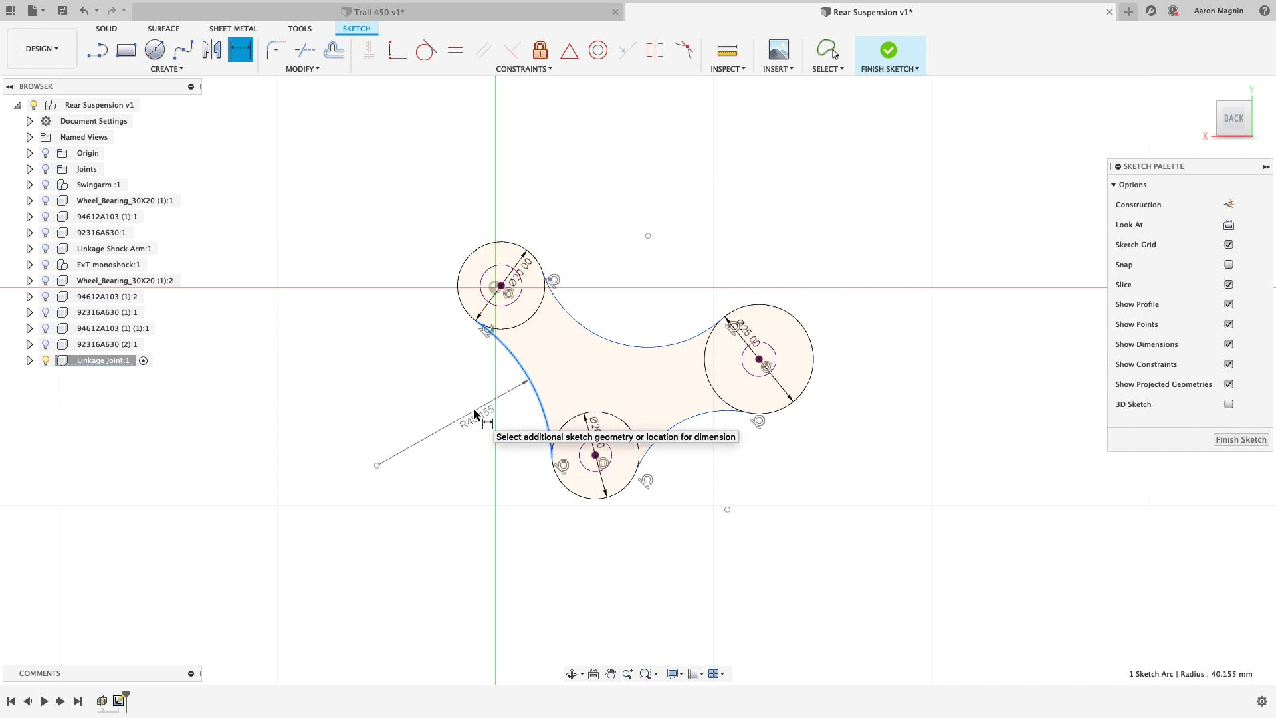
pyautogui.click(475, 415)
pyautogui.write('20')
pyautogui.press('Return')
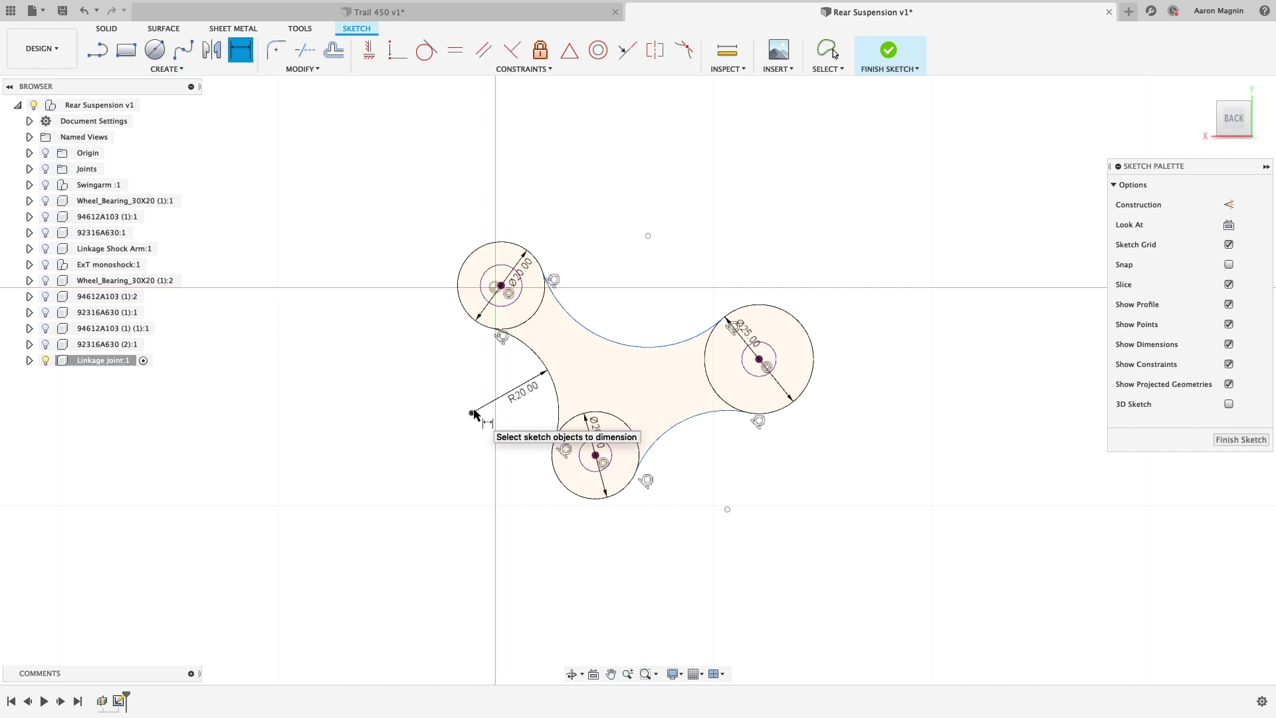
# Dimension the top arc R50 and lower-right arc R30, then re-enter the left arc's radius as 50.
pyautogui.click(650, 343)
pyautogui.click(650, 344)
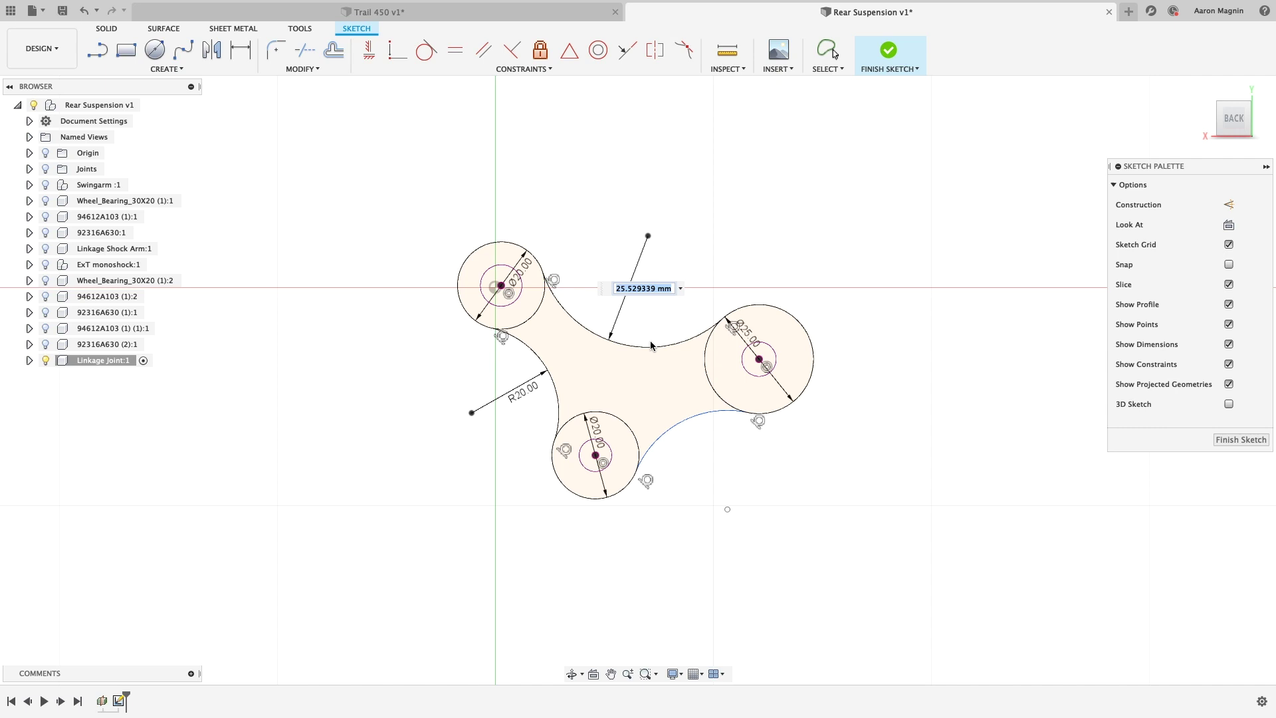
pyautogui.write('50')
pyautogui.press('Return')
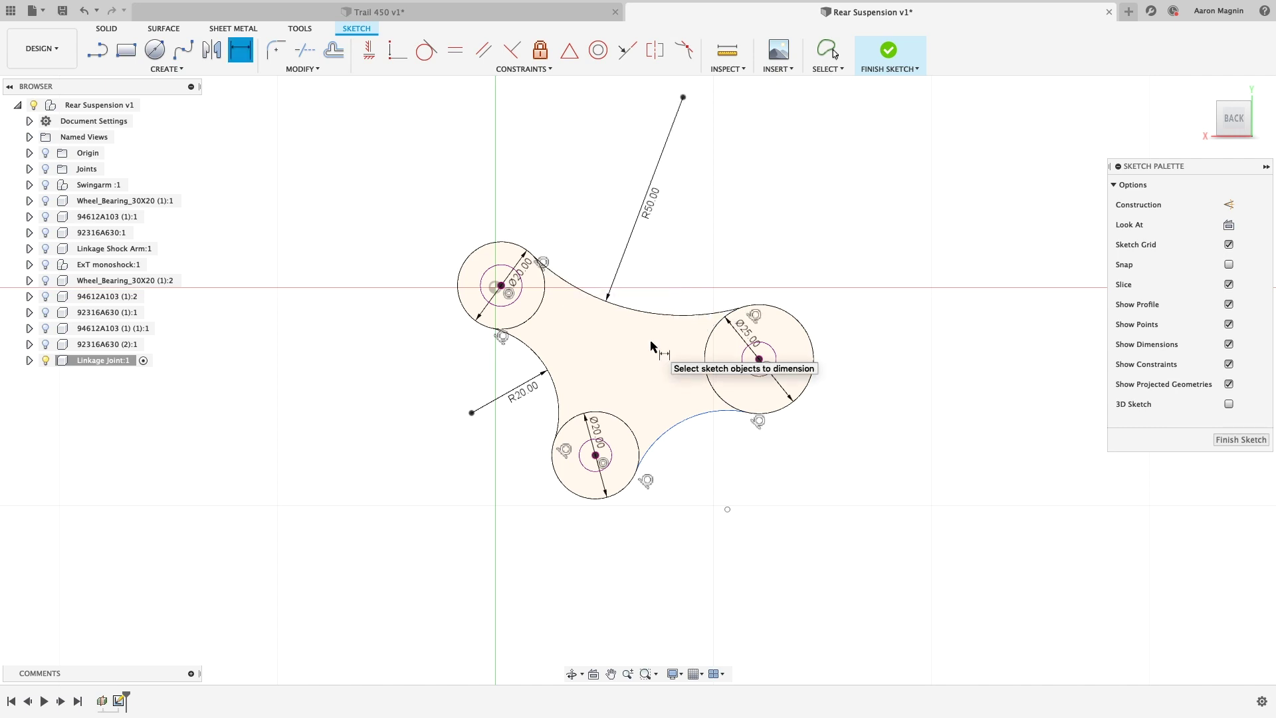
pyautogui.click(679, 426)
pyautogui.click(696, 463)
pyautogui.write('30')
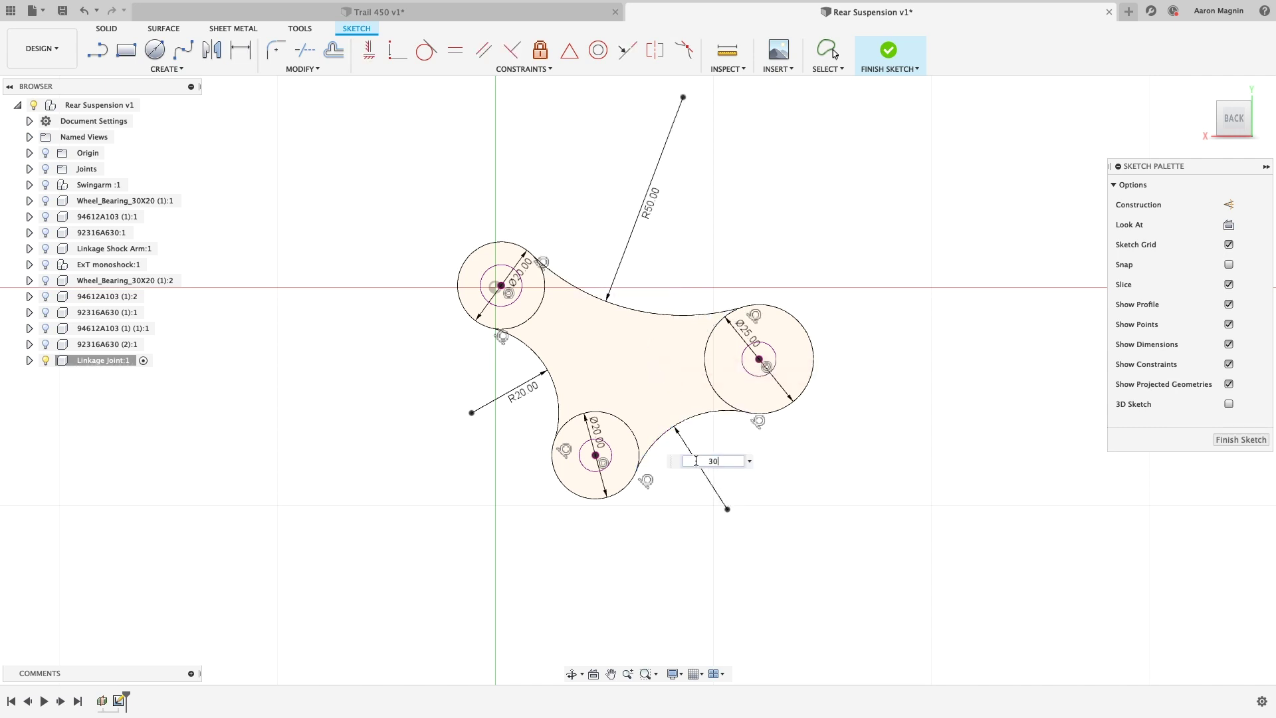
pyautogui.press('Return')
pyautogui.click(530, 404)
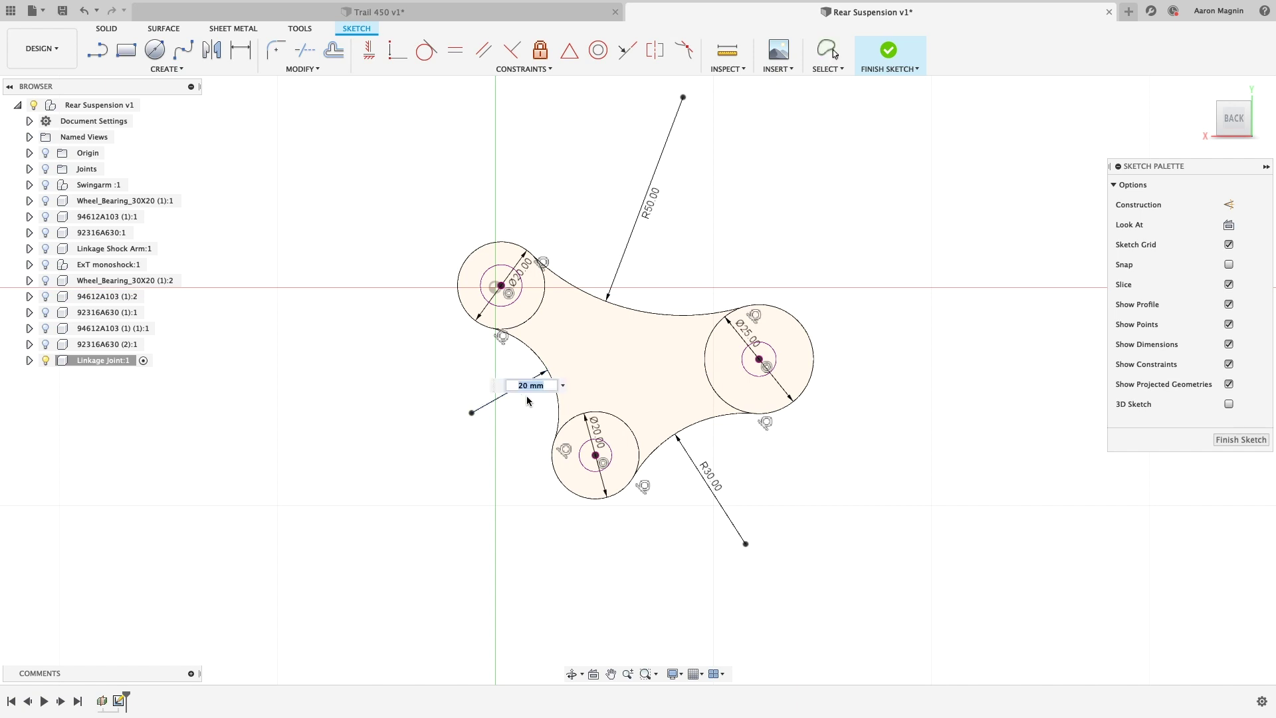
pyautogui.write('50')
pyautogui.press('Return')
# Finish the sketch and show all hidden components again.
pyautogui.click(888, 53)
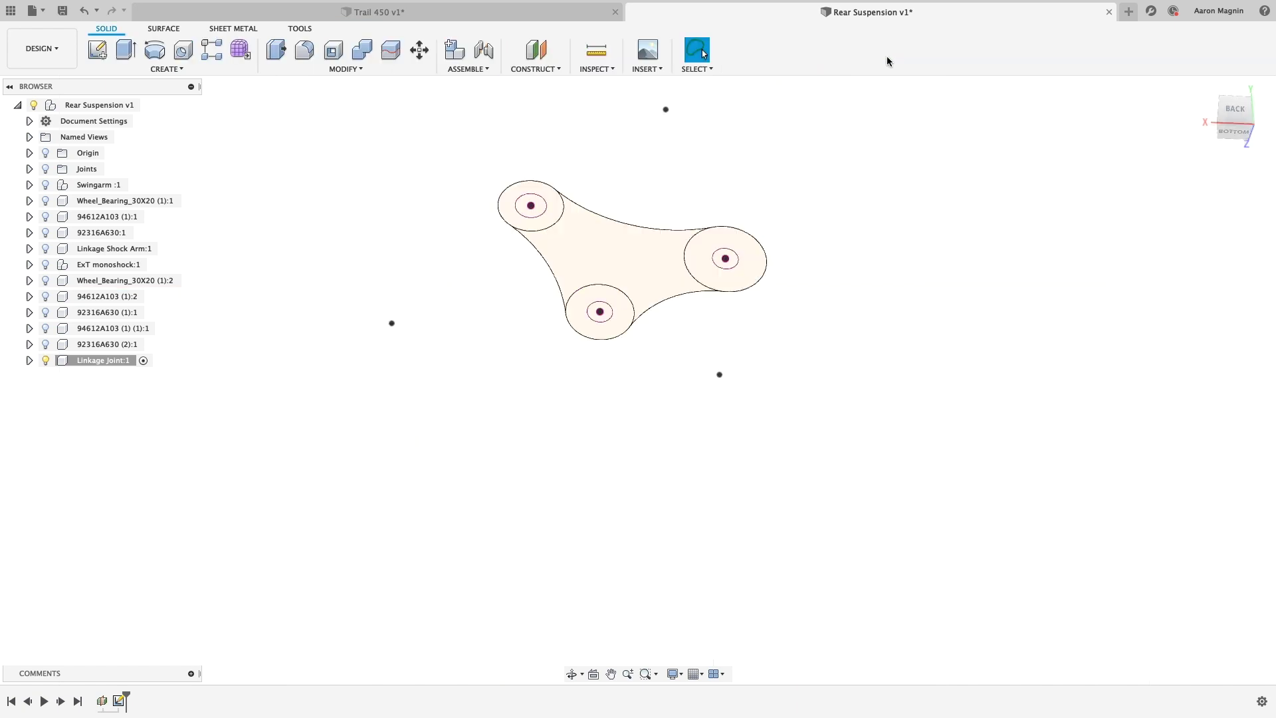
pyautogui.rightClick(323, 309)
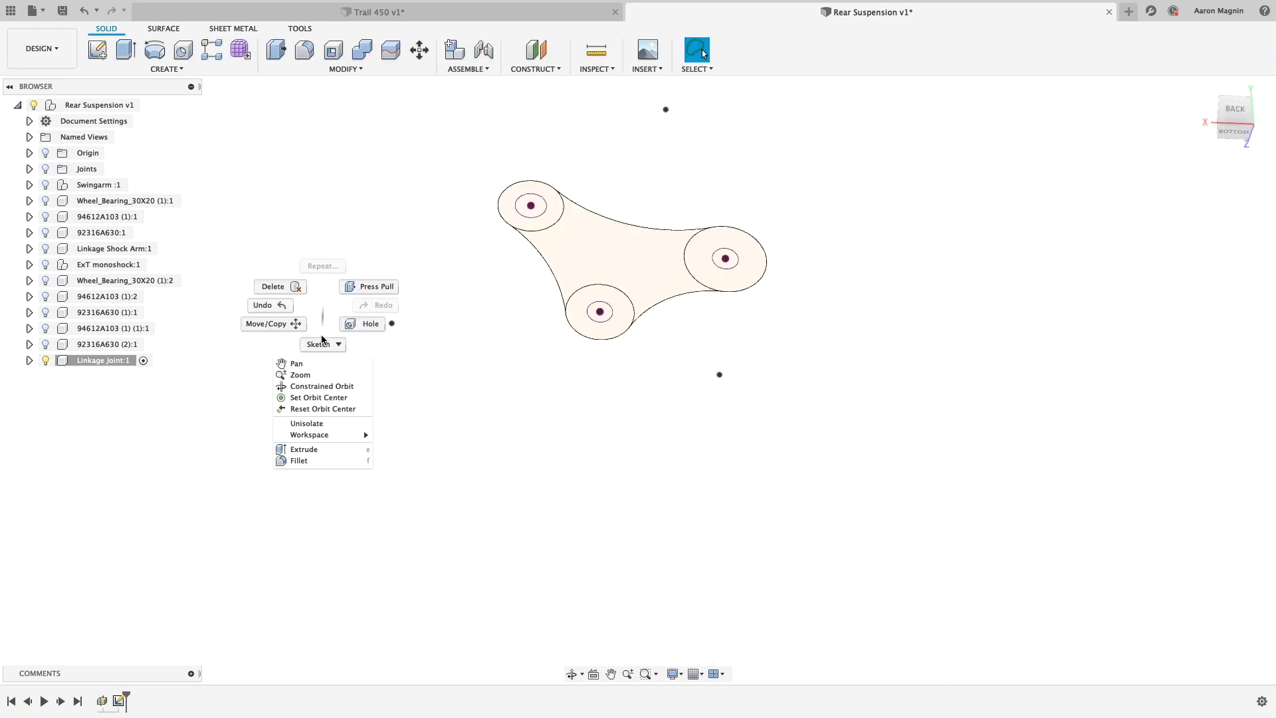
pyautogui.click(325, 428)
# Extrude the linkage joint profiles symmetrically to 10 mm thickness.
pyautogui.press('e')
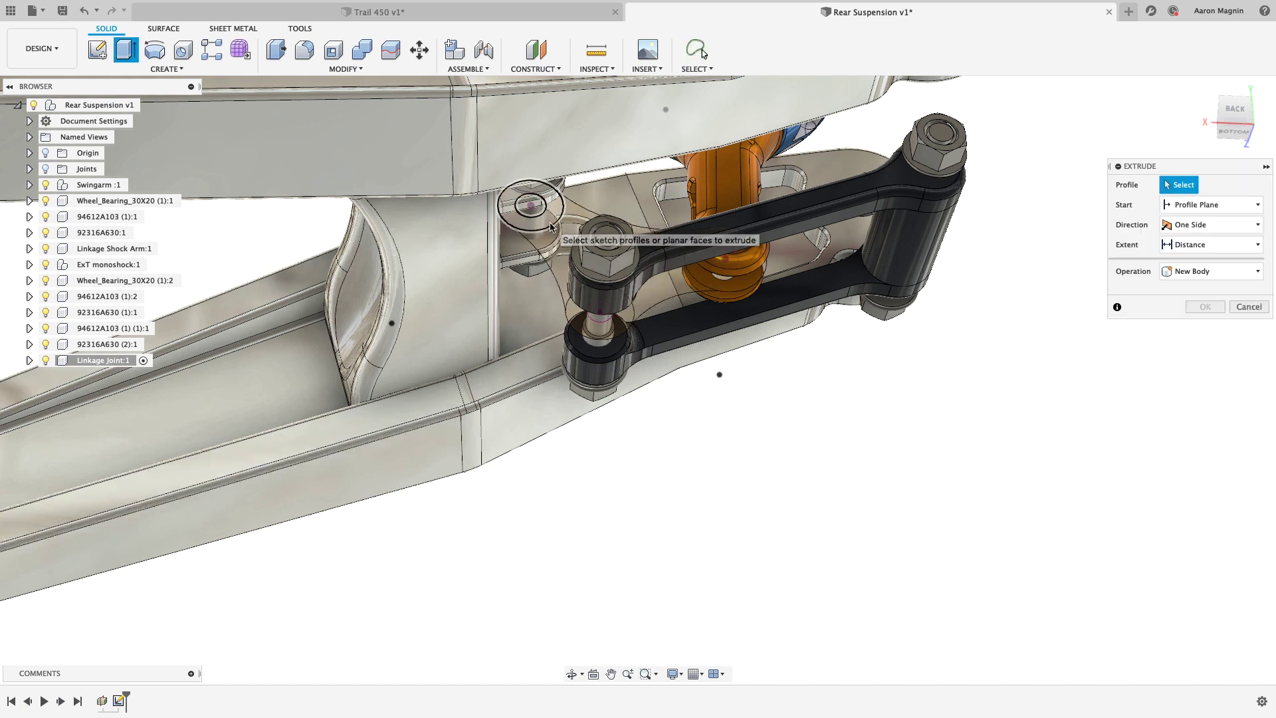
pyautogui.click(551, 228)
pyautogui.click(598, 300)
pyautogui.click(722, 266)
pyautogui.click(1215, 224)
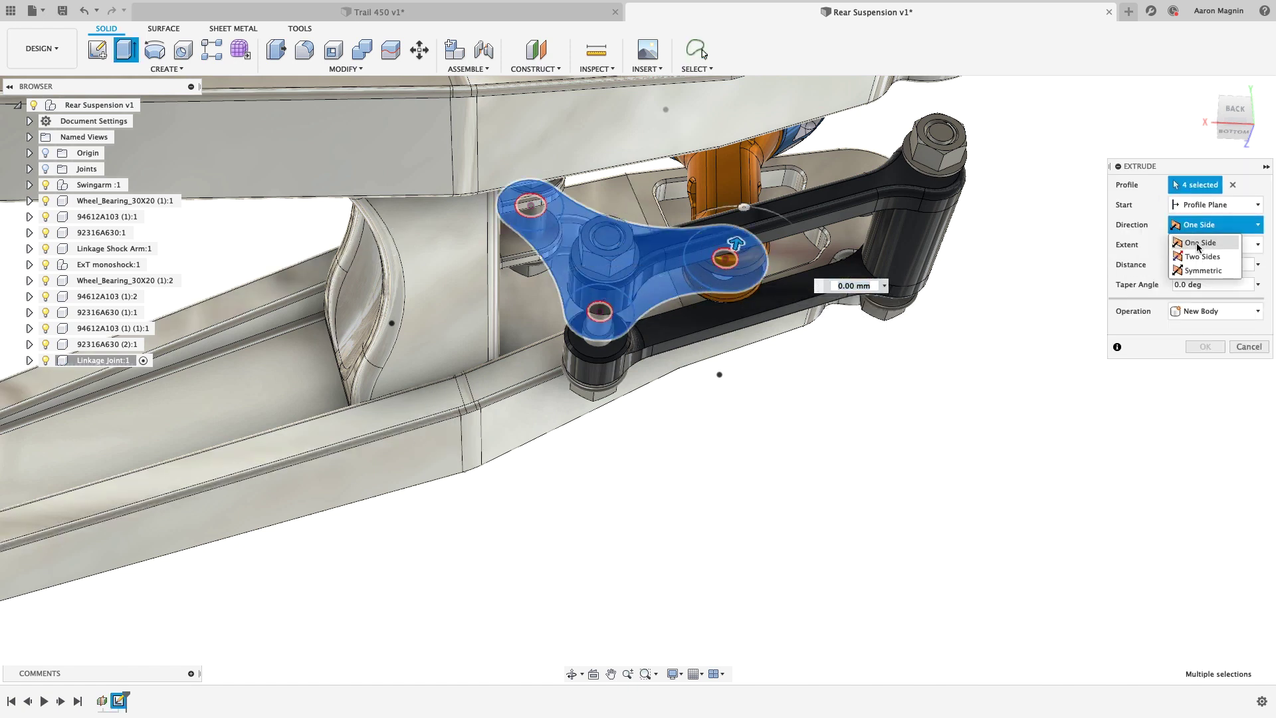
pyautogui.click(1203, 271)
pyautogui.click(1176, 284)
pyautogui.write('10')
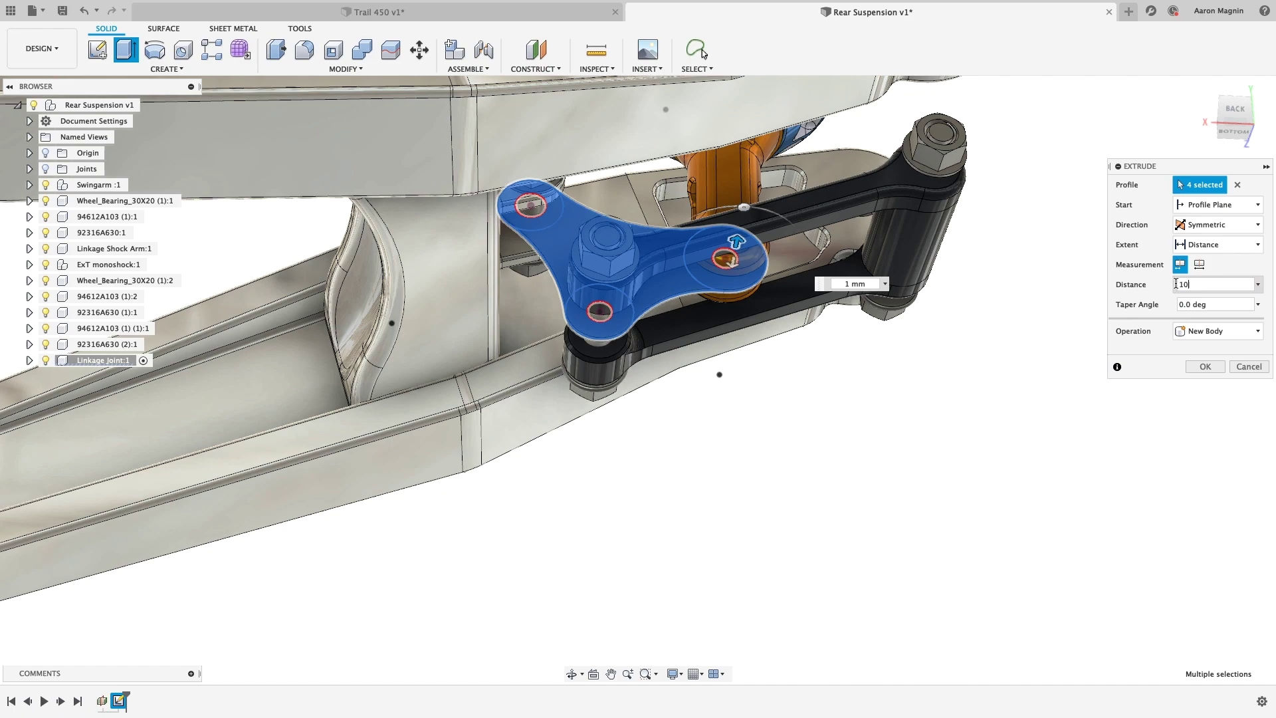
pyautogui.click(1203, 366)
pyautogui.keyDown('shift'); pyautogui.moveTo(756, 352); pyautogui.dragTo(716, 412, button='middle'); pyautogui.keyUp('shift')
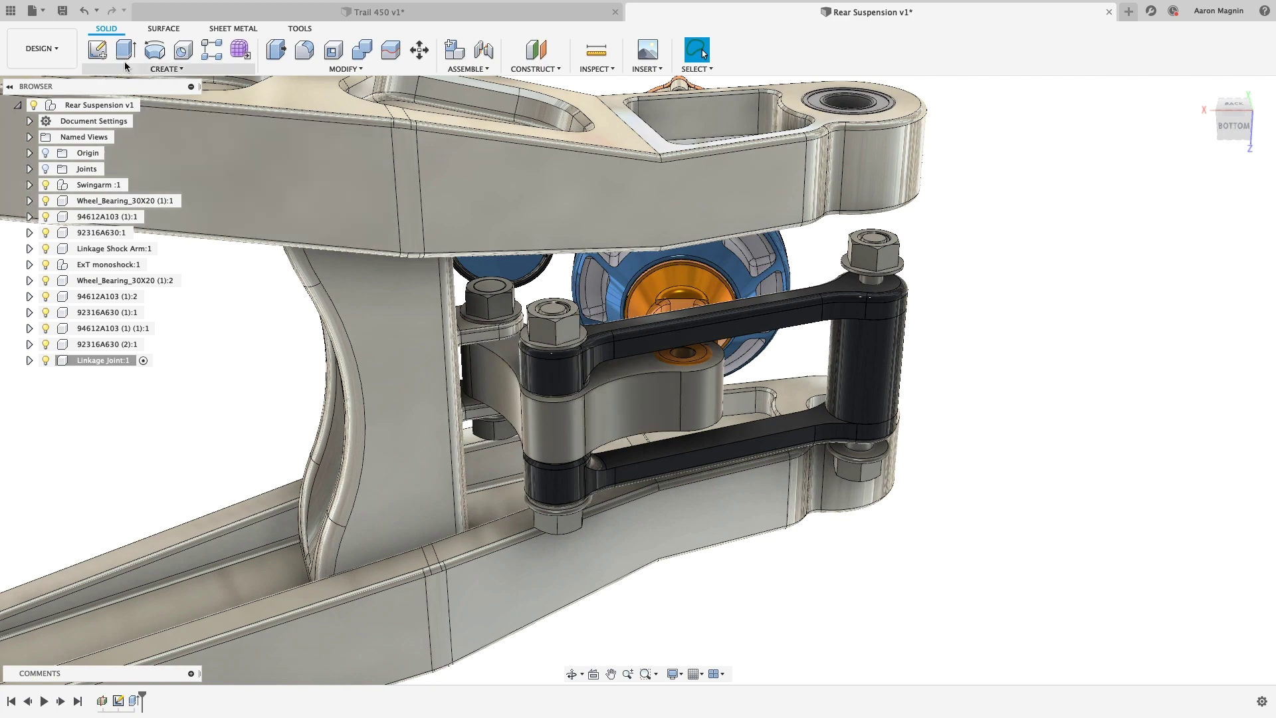
# Sketch a 30 mm diameter circle around the hole on the linkage plate face.
pyautogui.click(97, 49)
pyautogui.click(618, 362)
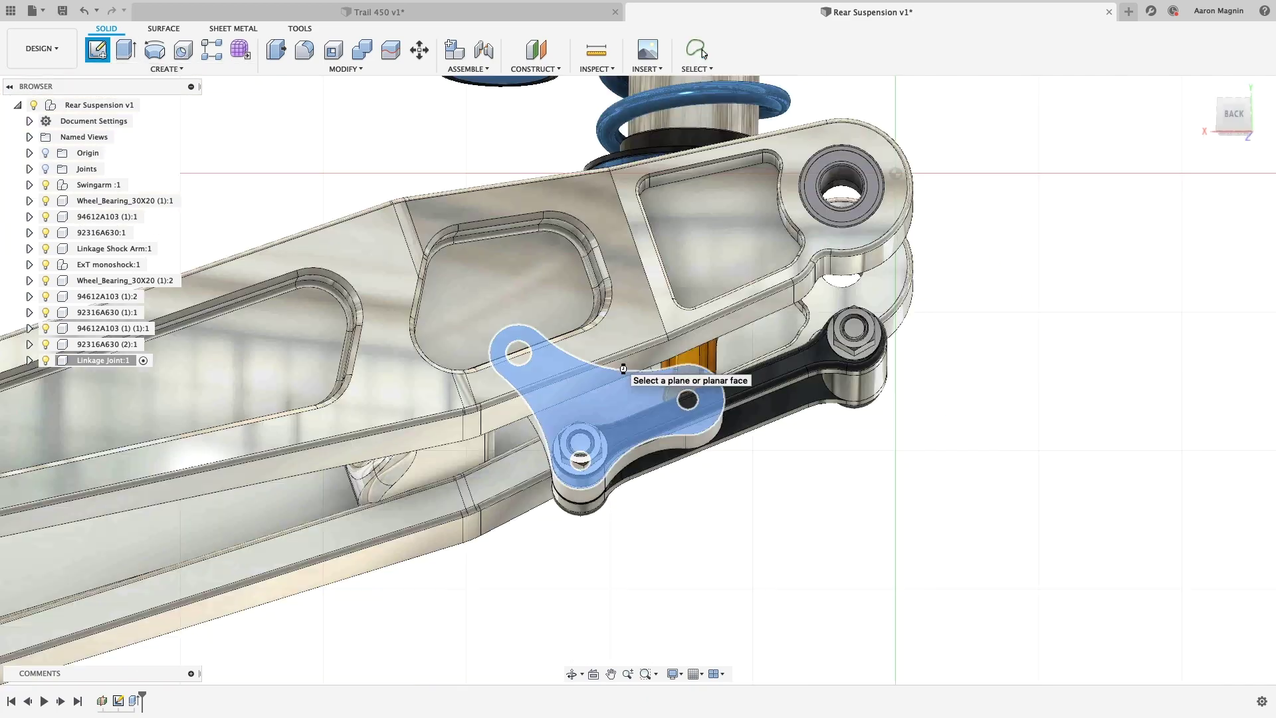
pyautogui.press('c')
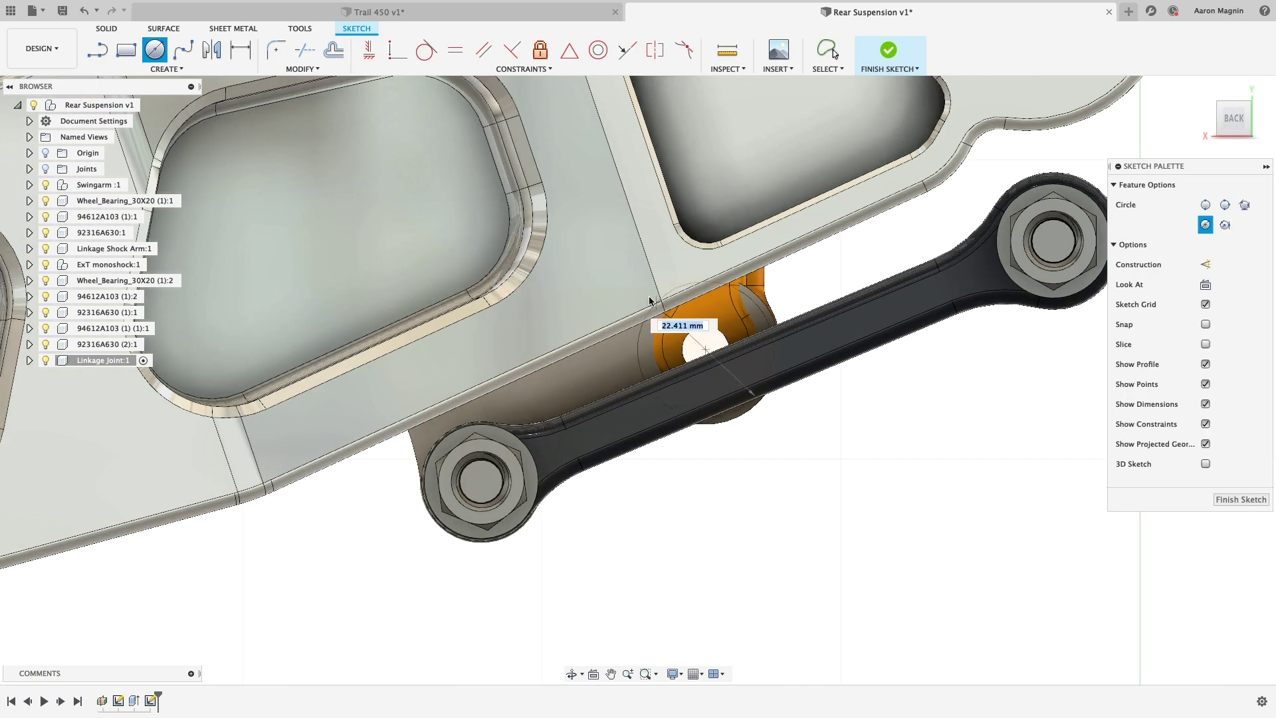
pyautogui.click(703, 347)
pyautogui.click(816, 432)
pyautogui.press('d')
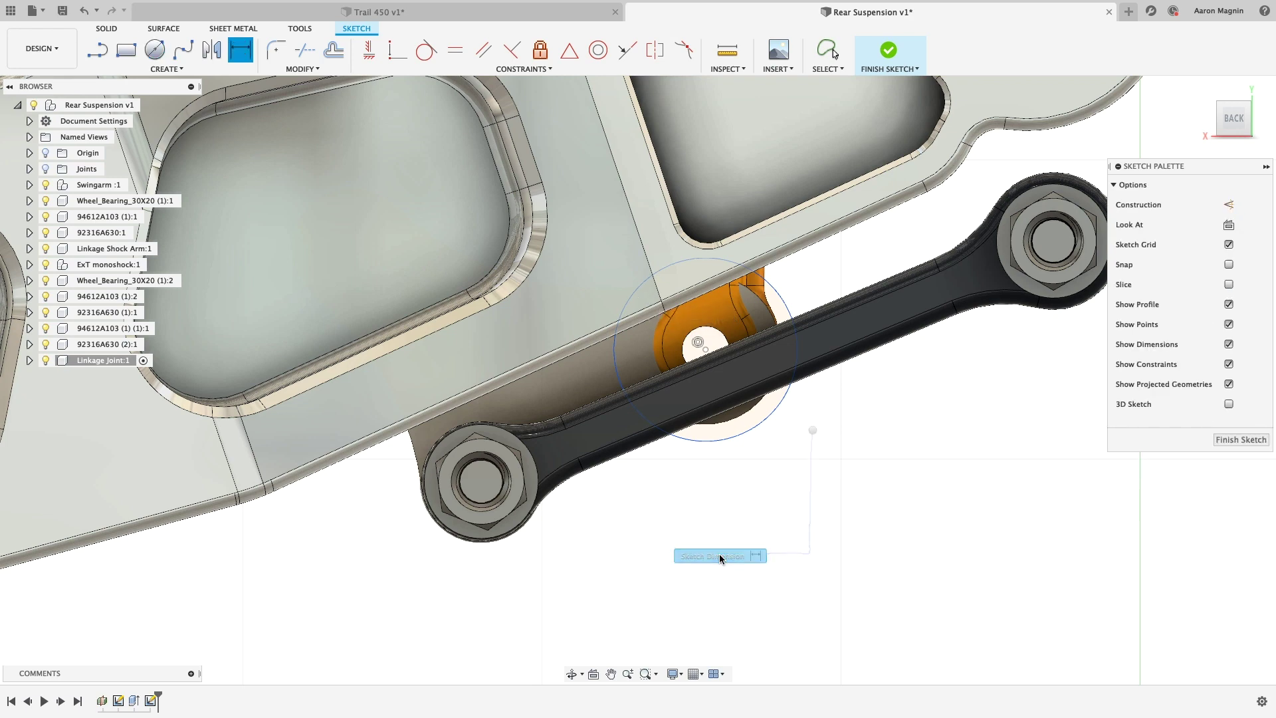
pyautogui.click(755, 415)
pyautogui.click(804, 465)
pyautogui.write('30')
pyautogui.press('Return')
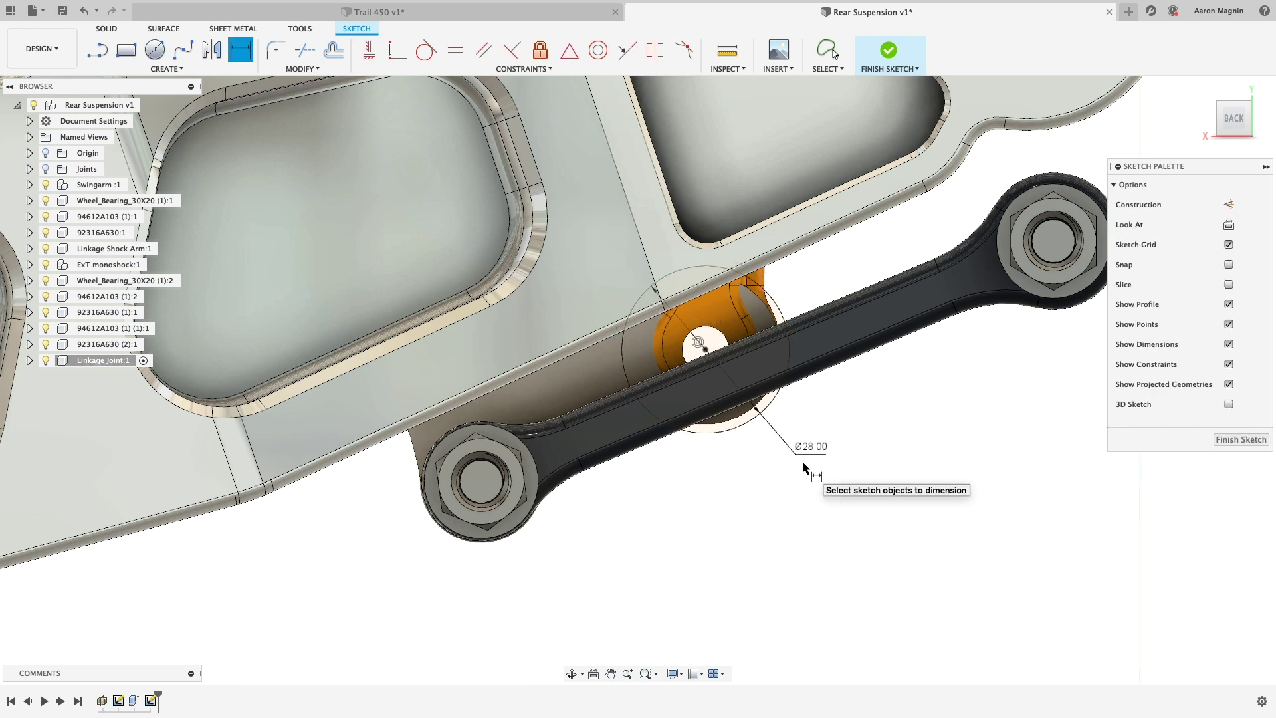
# Cut the circle 5 mm deep into the linkage only, excluding the shock body.
pyautogui.press('e')
pyautogui.click(681, 351)
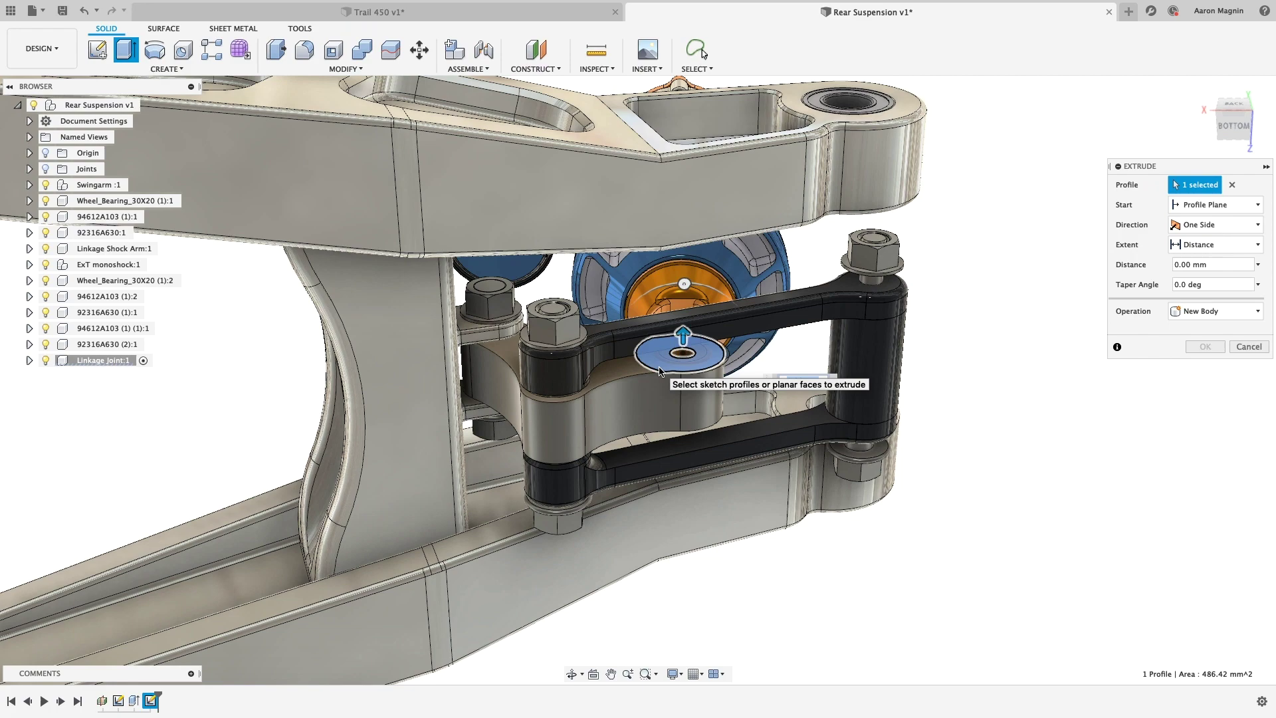
pyautogui.scroll(3, 688, 343)
pyautogui.write('-4')
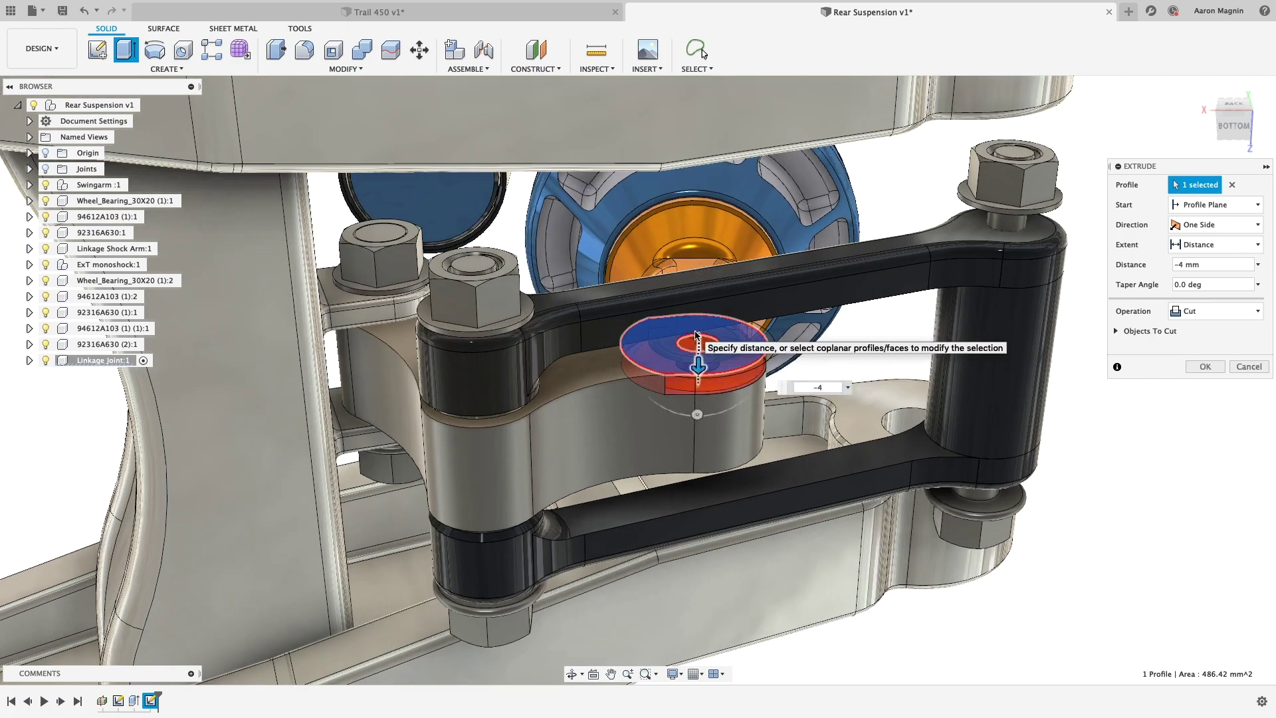
pyautogui.click(1231, 129)
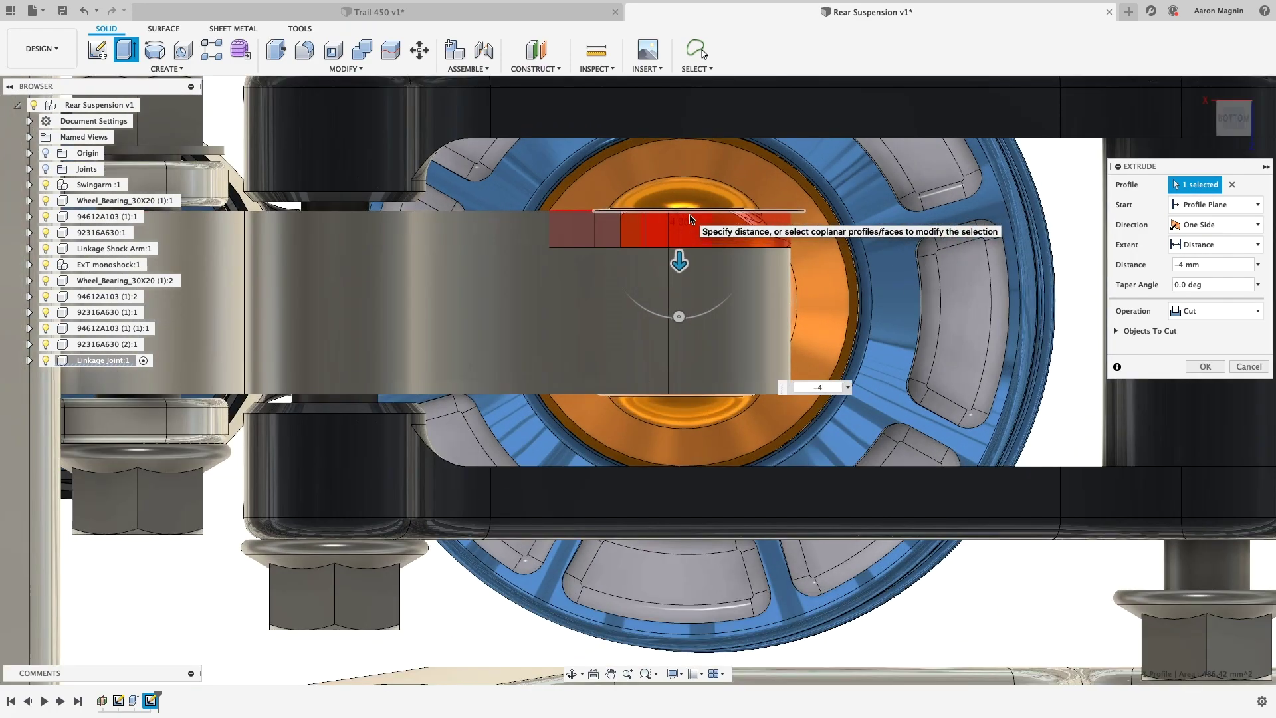
pyautogui.write('-5')
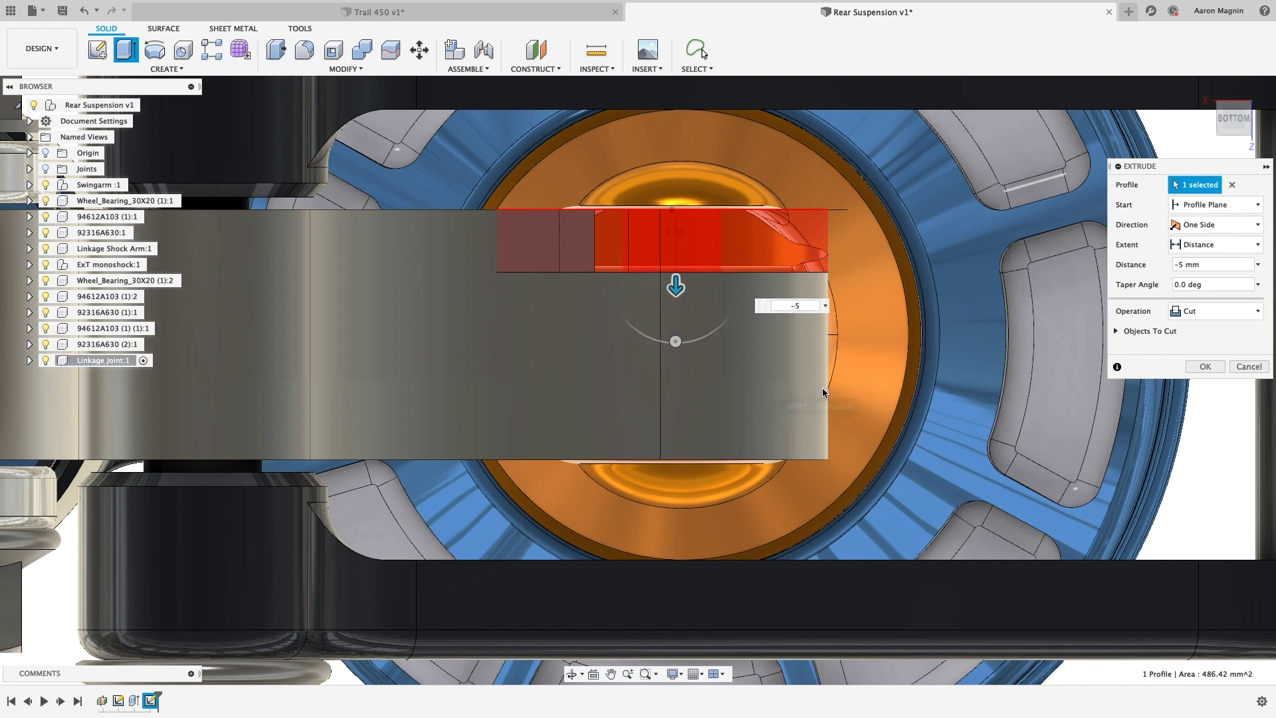
pyautogui.click(1117, 331)
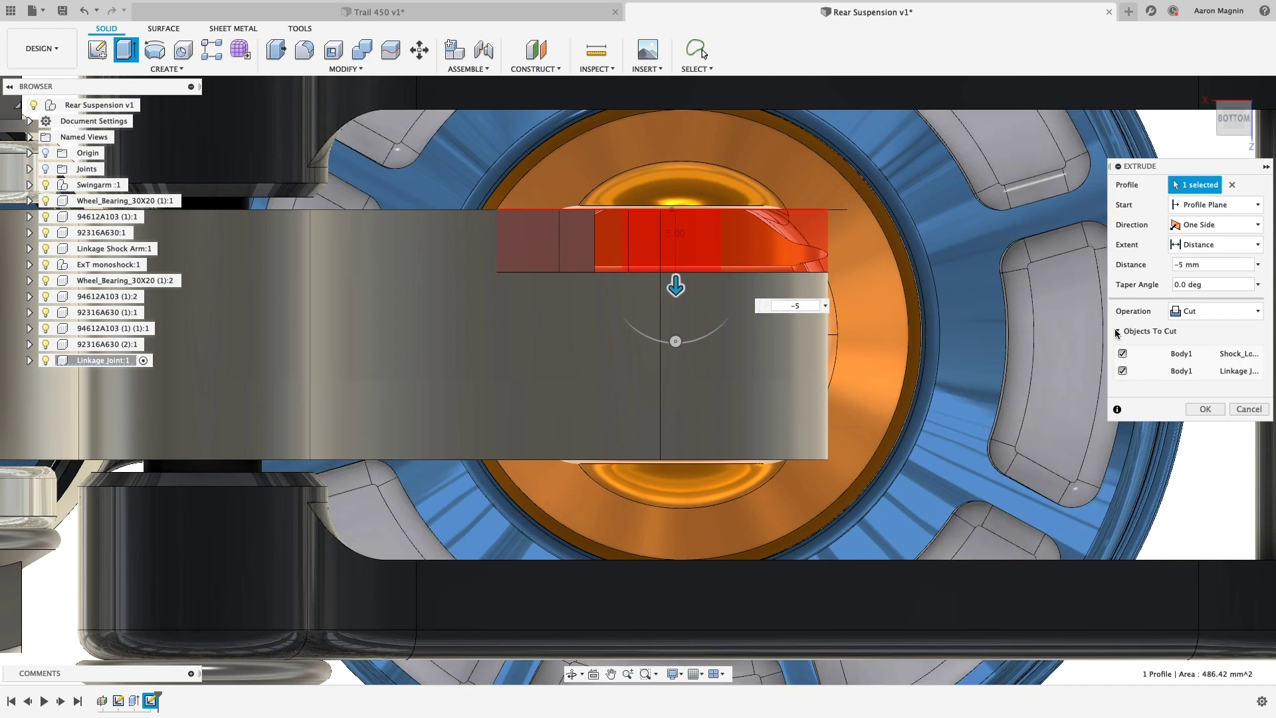
pyautogui.click(1123, 354)
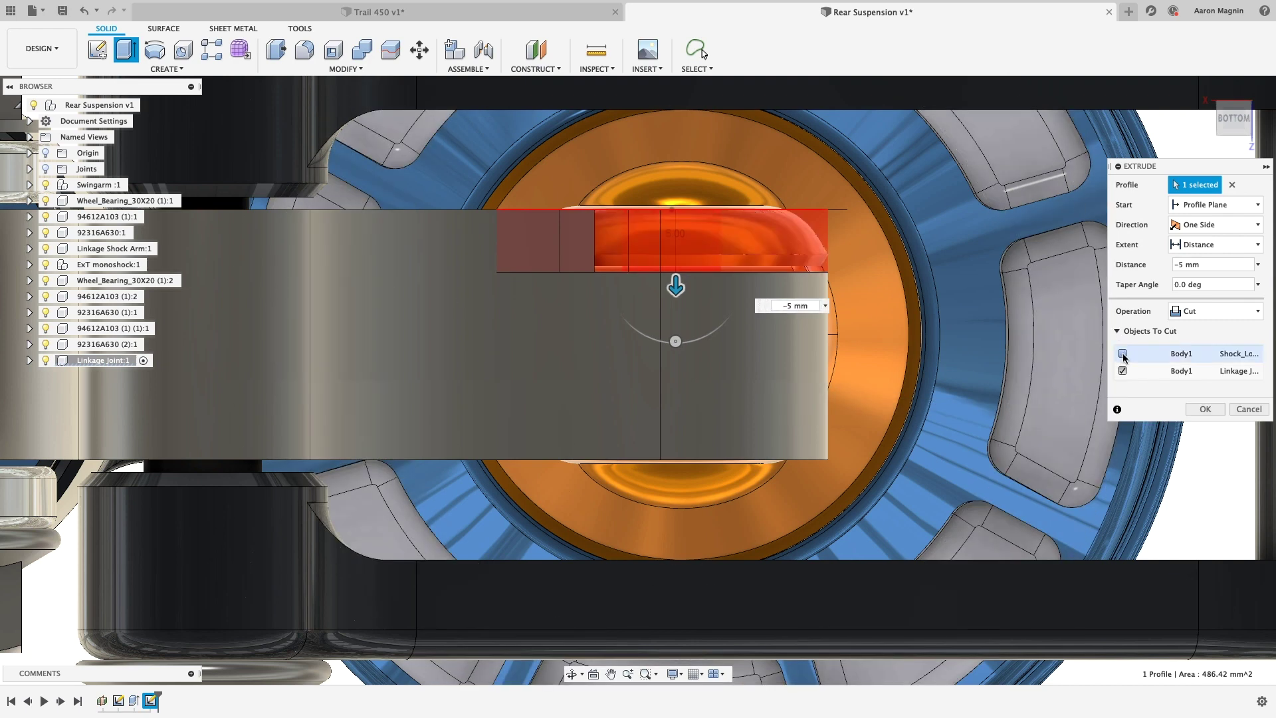
pyautogui.click(1204, 409)
pyautogui.keyDown('shift'); pyautogui.moveTo(1191, 408); pyautogui.dragTo(1060, 394, button='middle'); pyautogui.keyUp('shift')
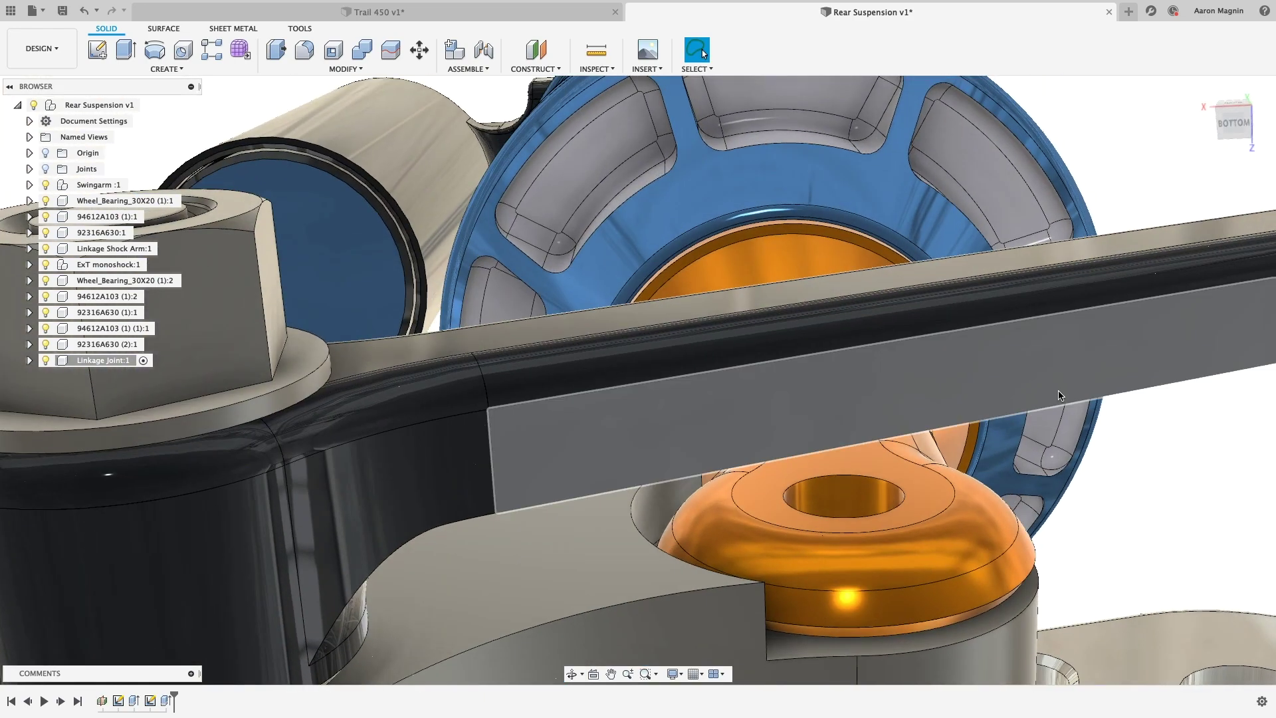
# From the home view, swing the shock arm to test motion, revert its position, and begin an As-Built Joint.
pyautogui.click(1209, 92)
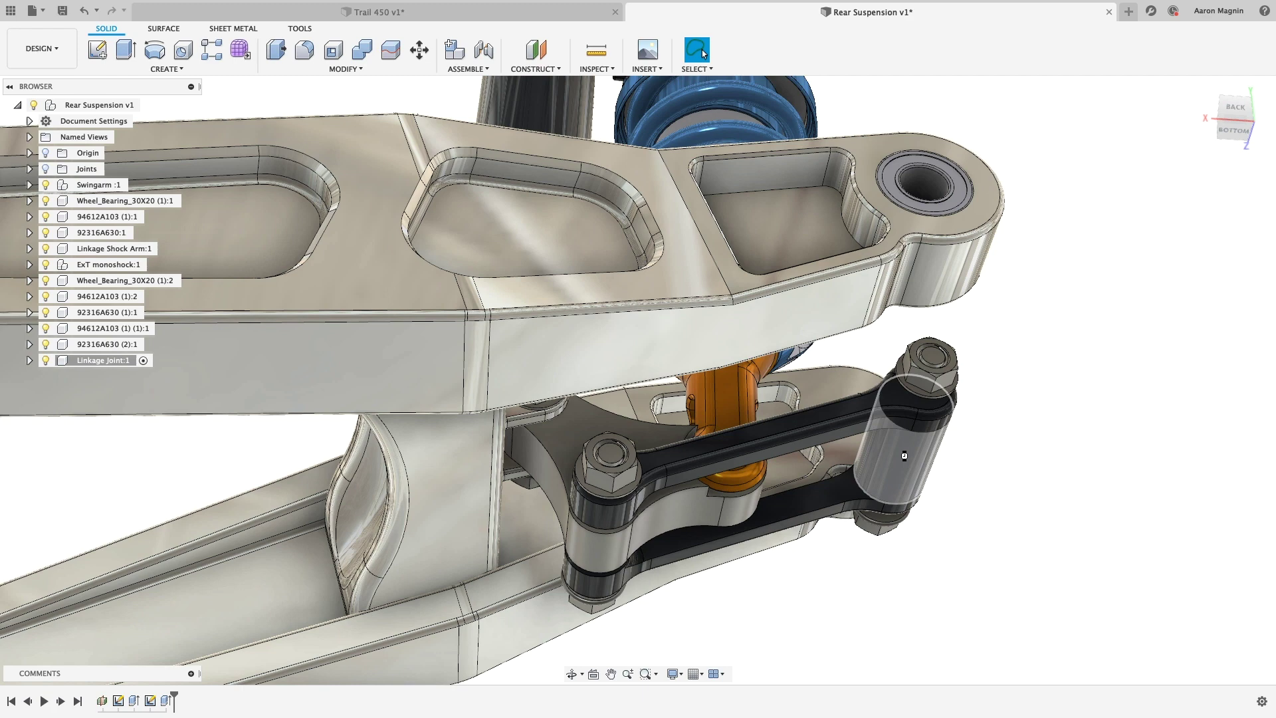
pyautogui.moveTo(693, 465); pyautogui.dragTo(655, 488)
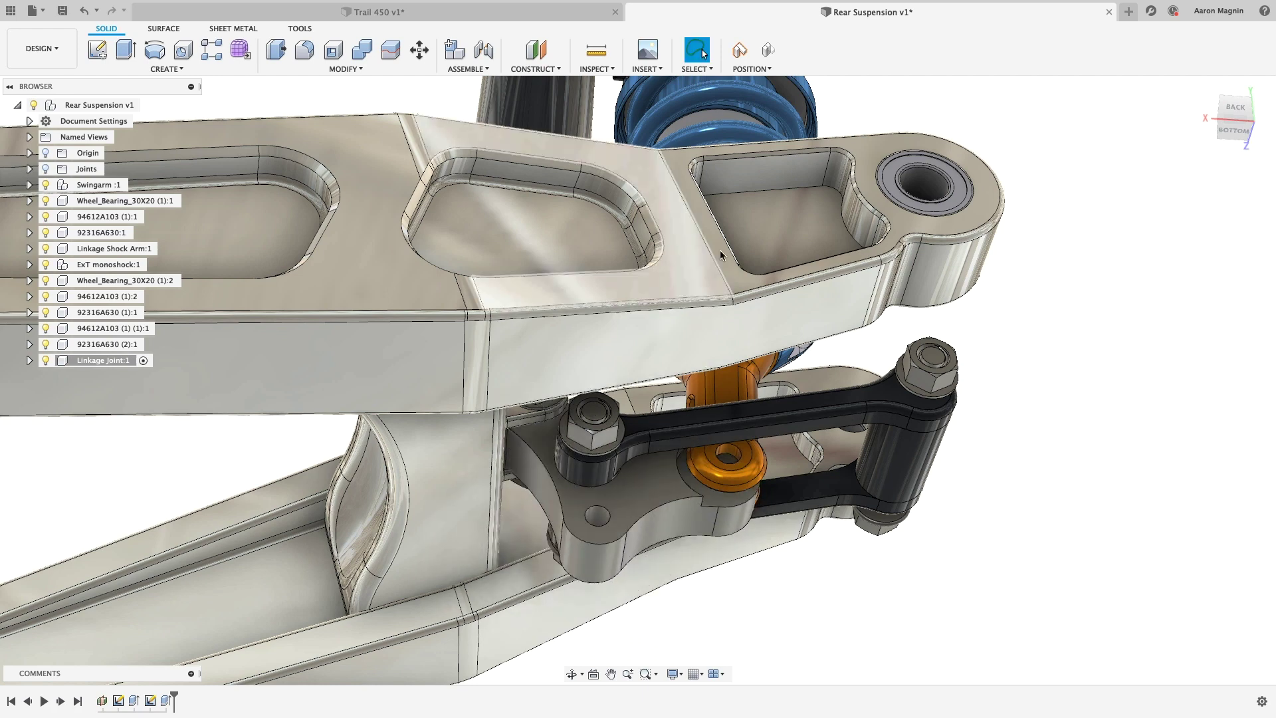
pyautogui.click(764, 52)
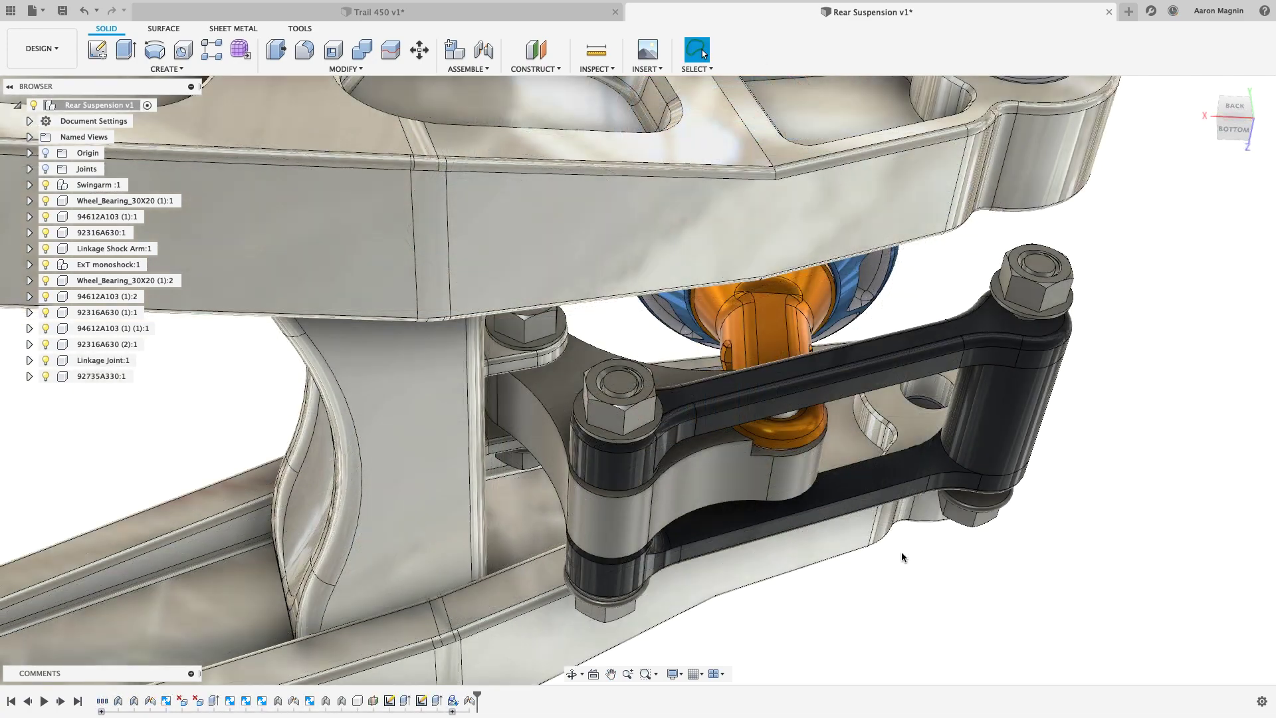
pyautogui.hotkey('shift', 'j')
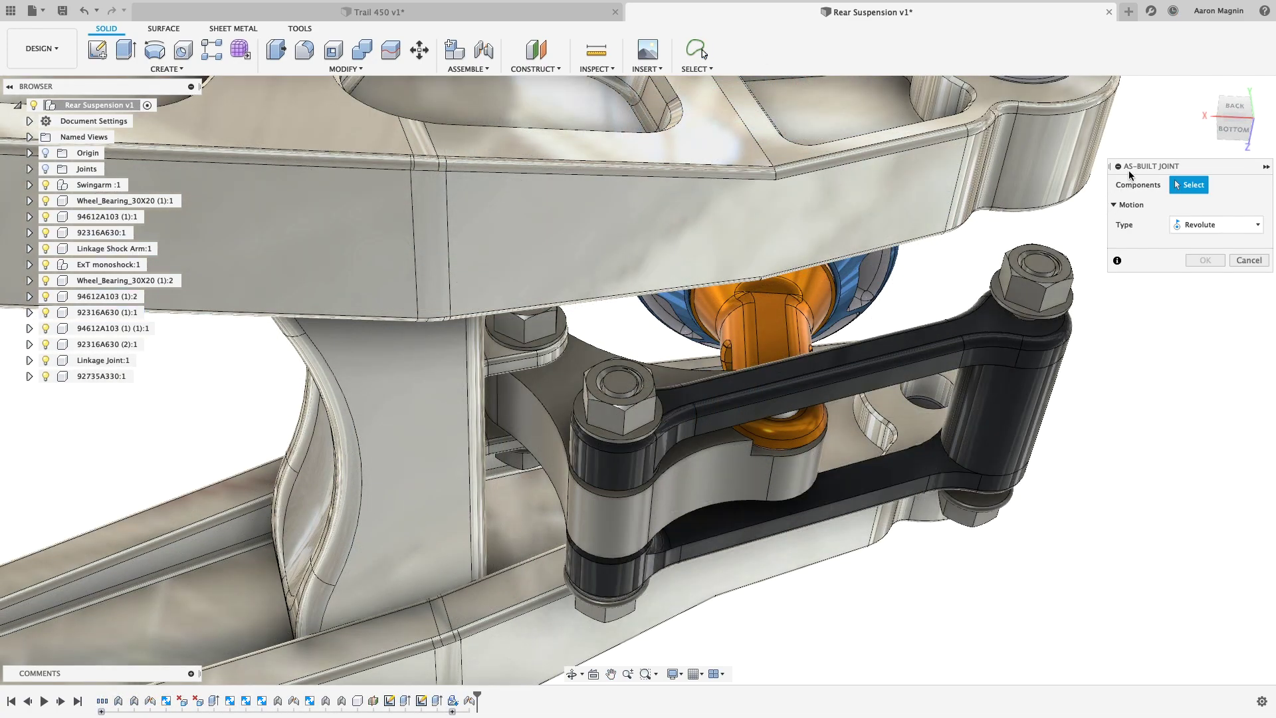
# Join the linkage rocker to the shock rod end with a revolute joint at the rod-end eye.
pyautogui.click(705, 474)
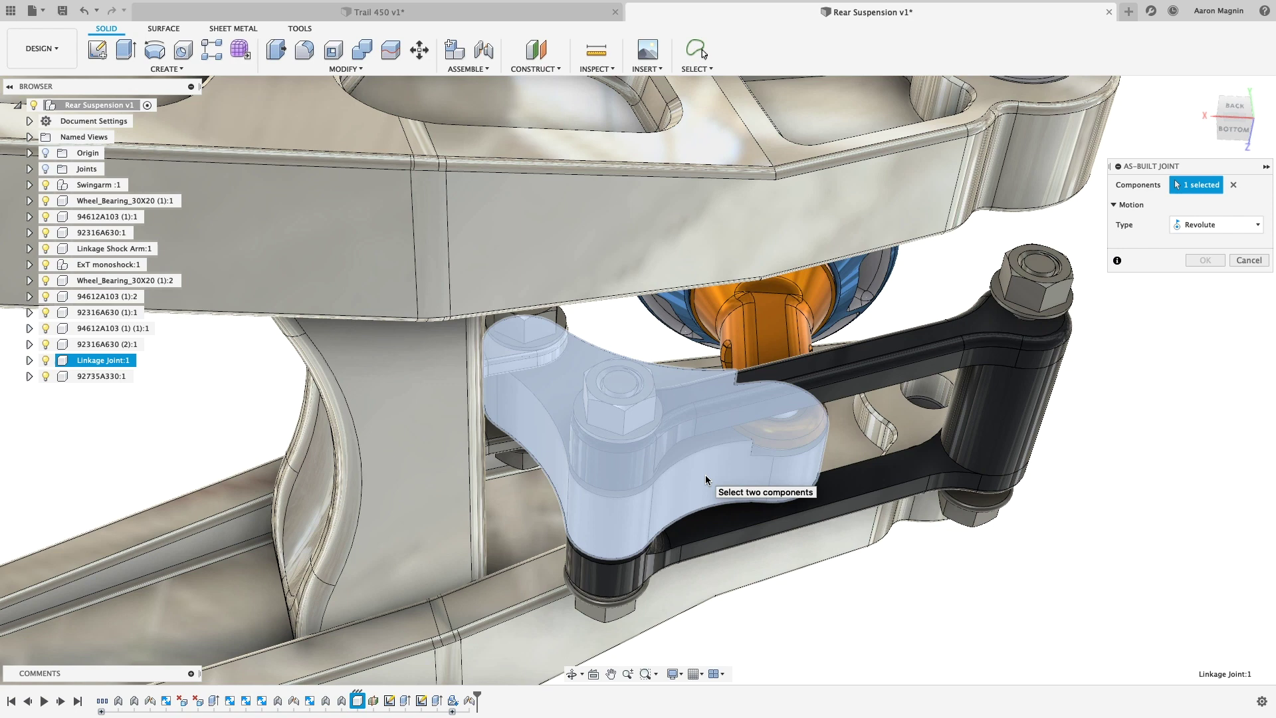
pyautogui.click(777, 449)
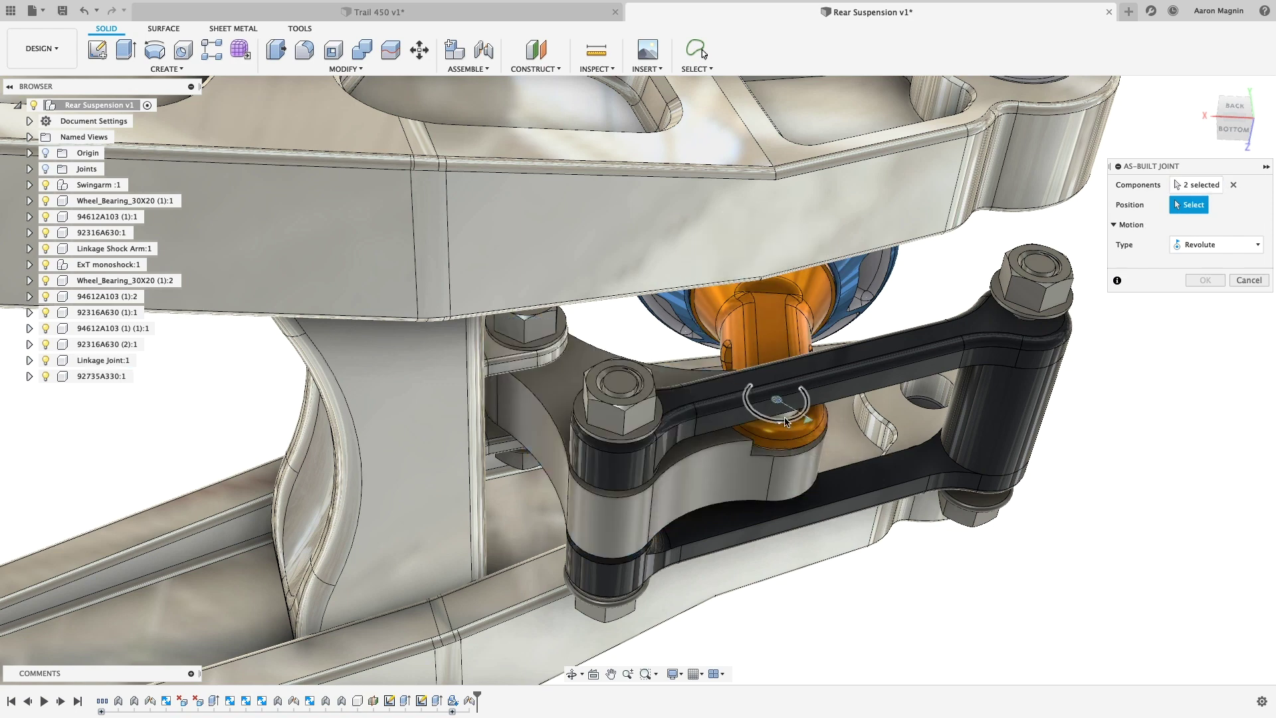
pyautogui.click(789, 421)
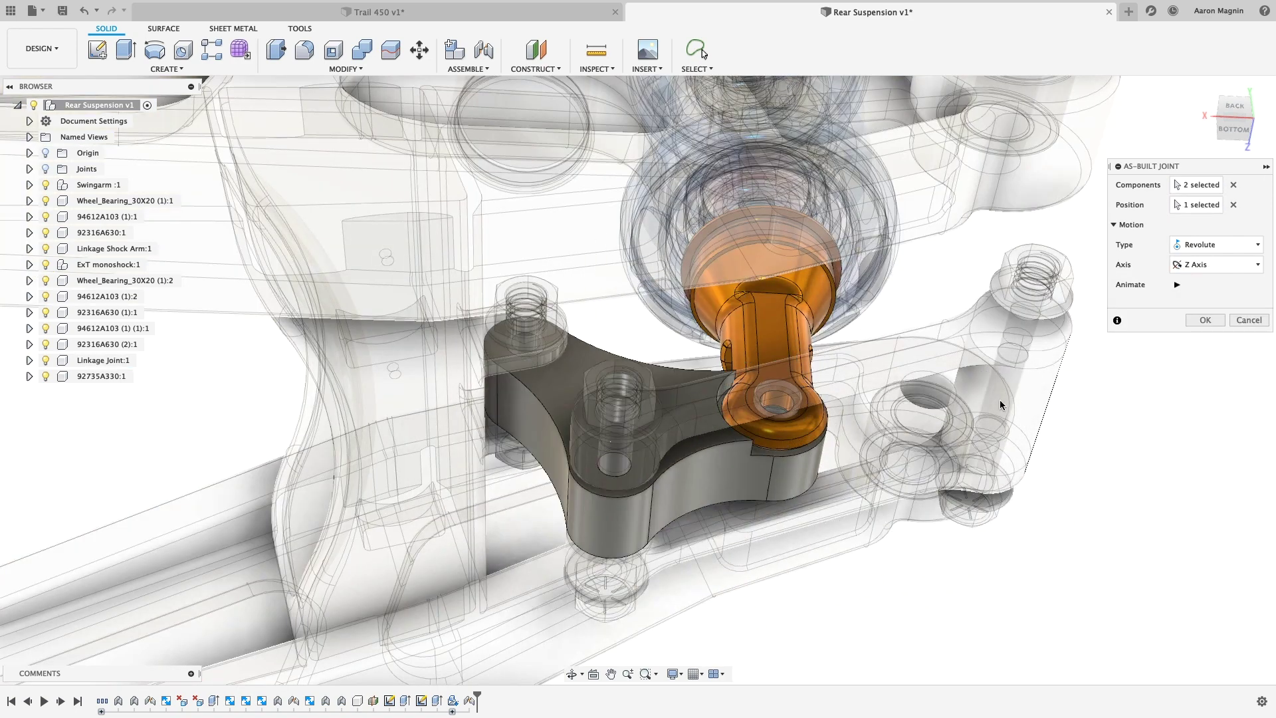
pyautogui.click(1205, 321)
# Repeat the as-built joint to connect the rocker to the dark link arm at the bushing edge.
pyautogui.rightClick(1124, 390)
pyautogui.click(1118, 353)
pyautogui.click(710, 480)
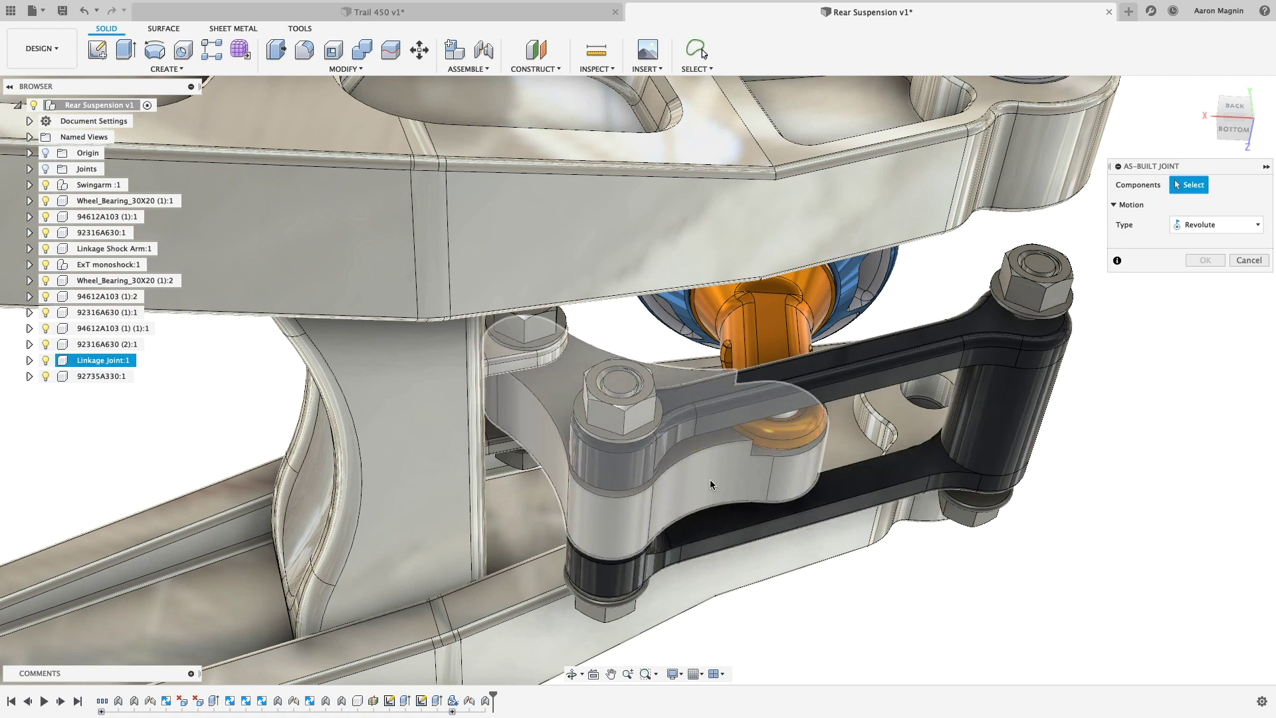
pyautogui.click(596, 486)
pyautogui.click(603, 464)
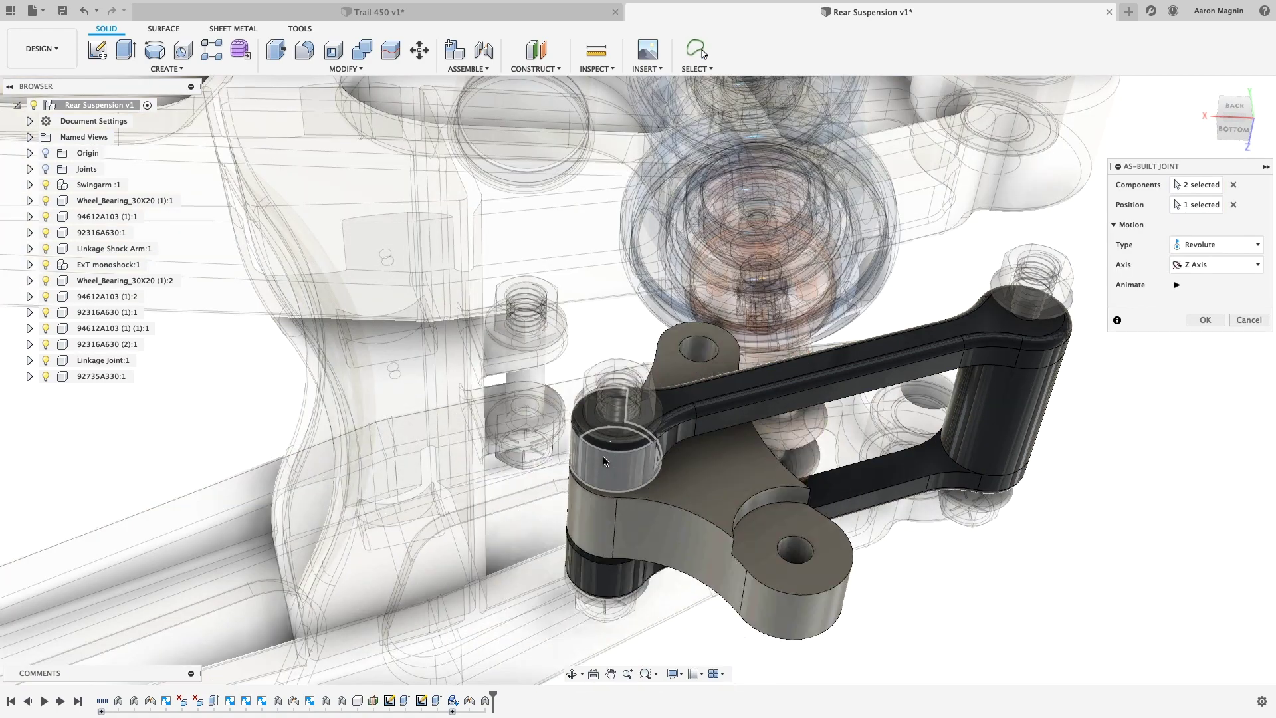
pyautogui.click(1190, 325)
# Add another rocker-to-link-arm joint at the washer edge, then swing the linkage to test.
pyautogui.rightClick(1153, 346)
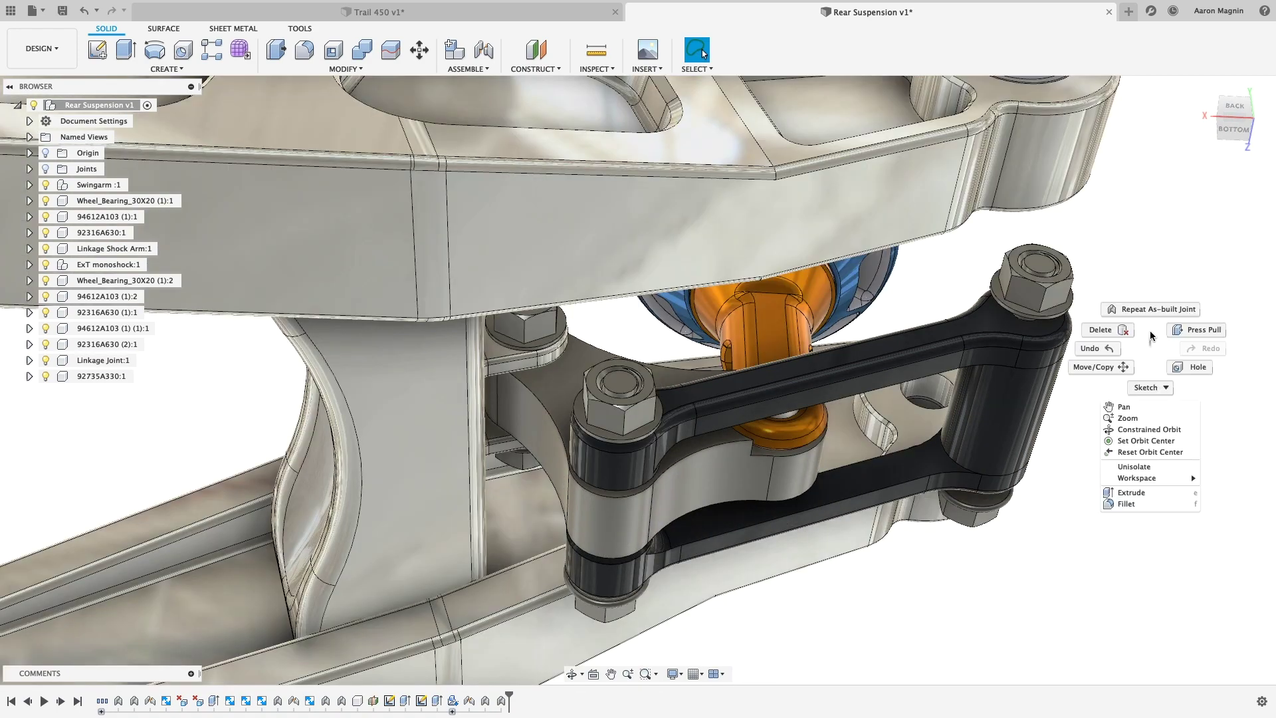
pyautogui.click(1150, 309)
pyautogui.click(764, 472)
pyautogui.click(598, 385)
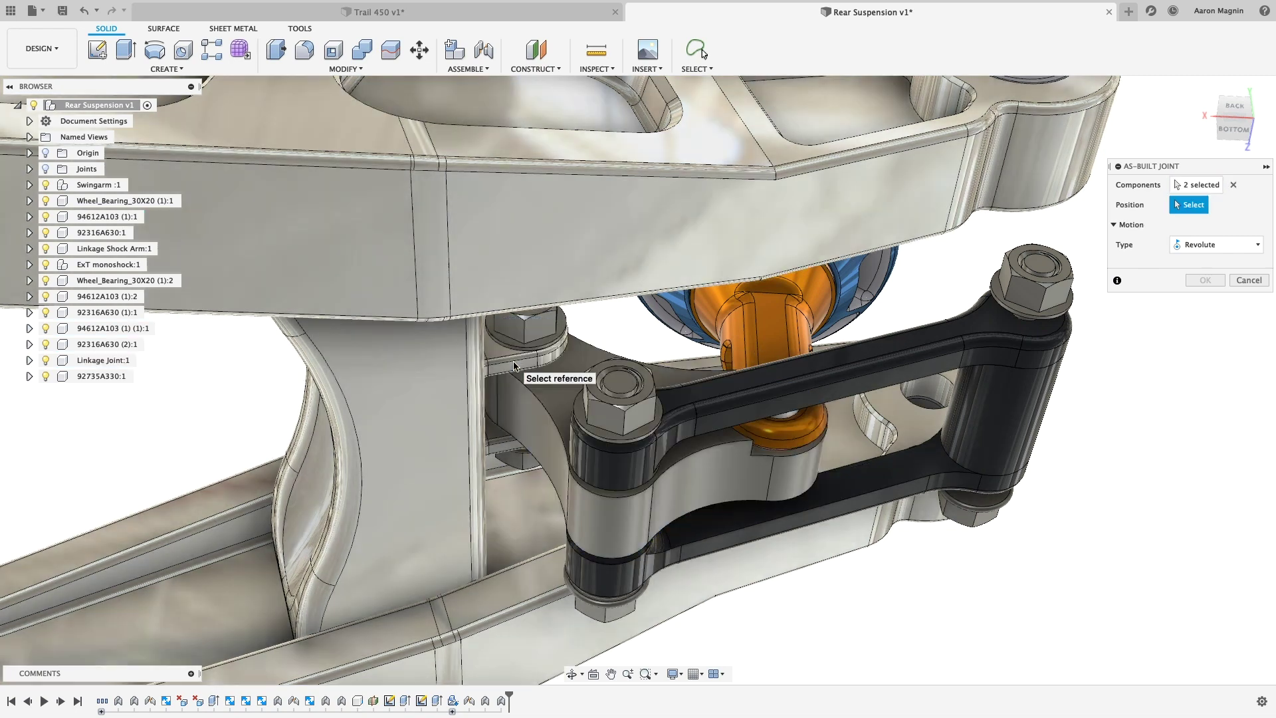
pyautogui.click(532, 349)
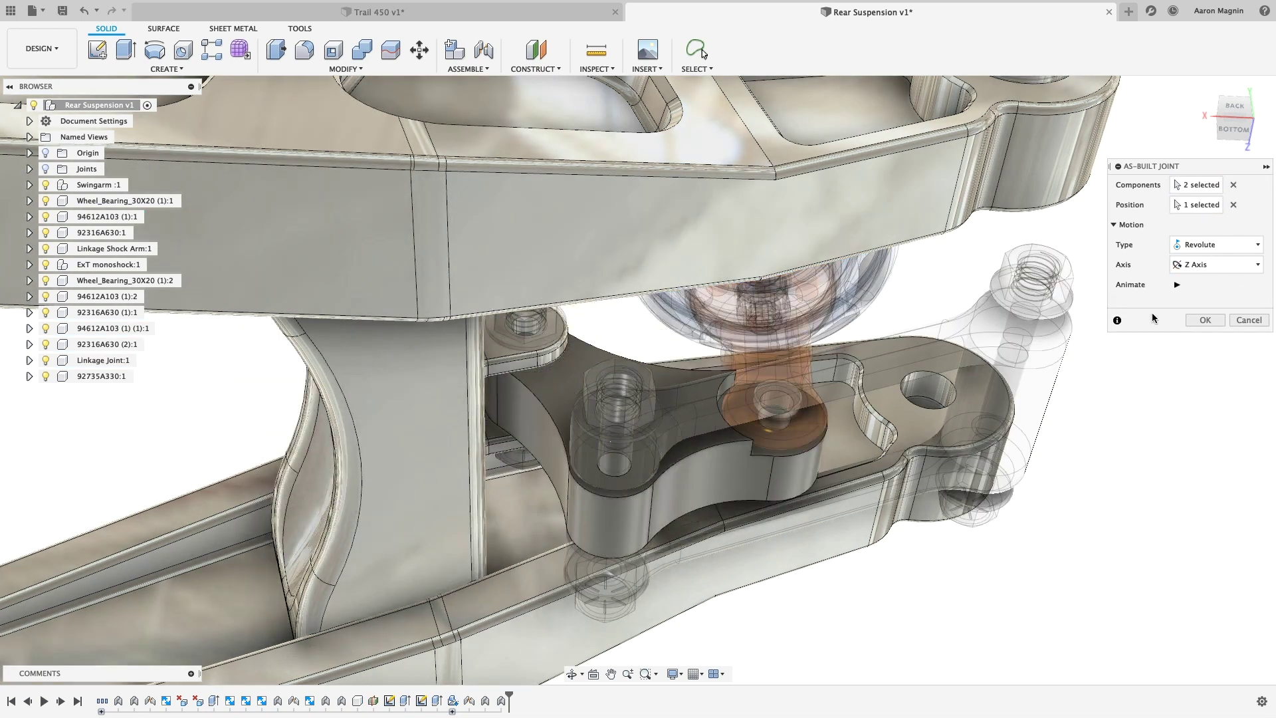
pyautogui.click(1192, 321)
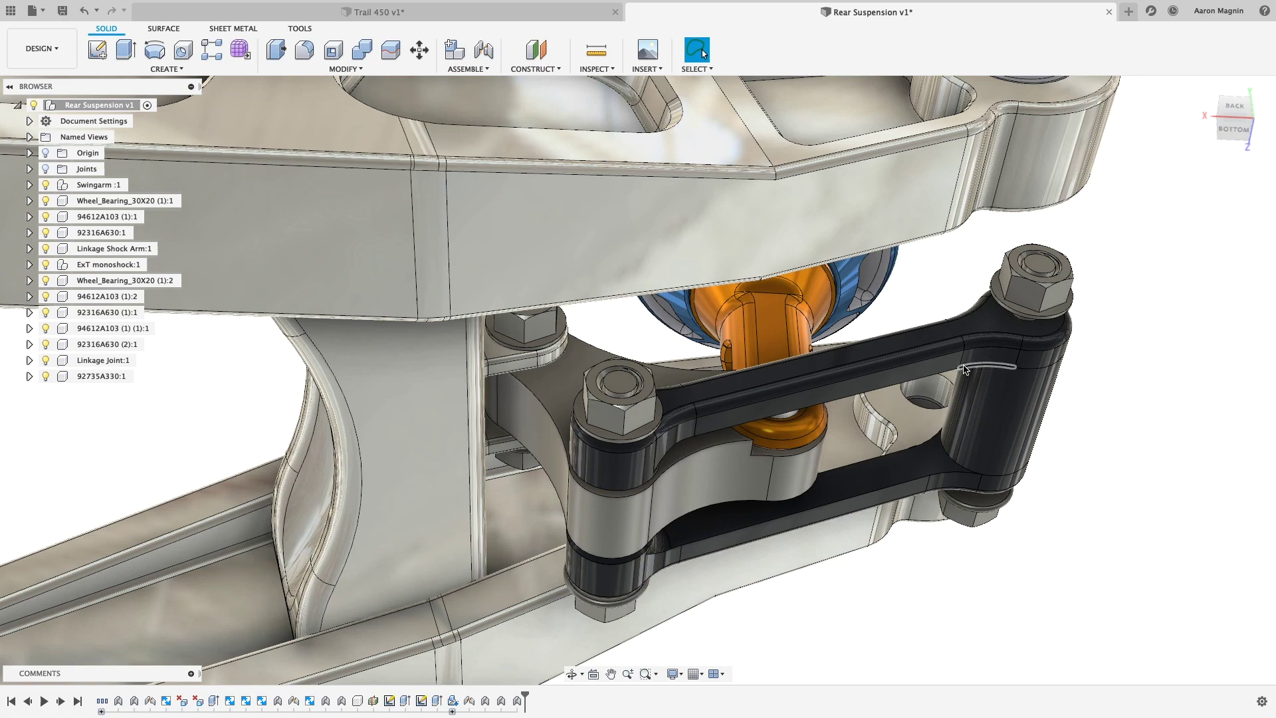
pyautogui.moveTo(886, 370); pyautogui.dragTo(884, 418)
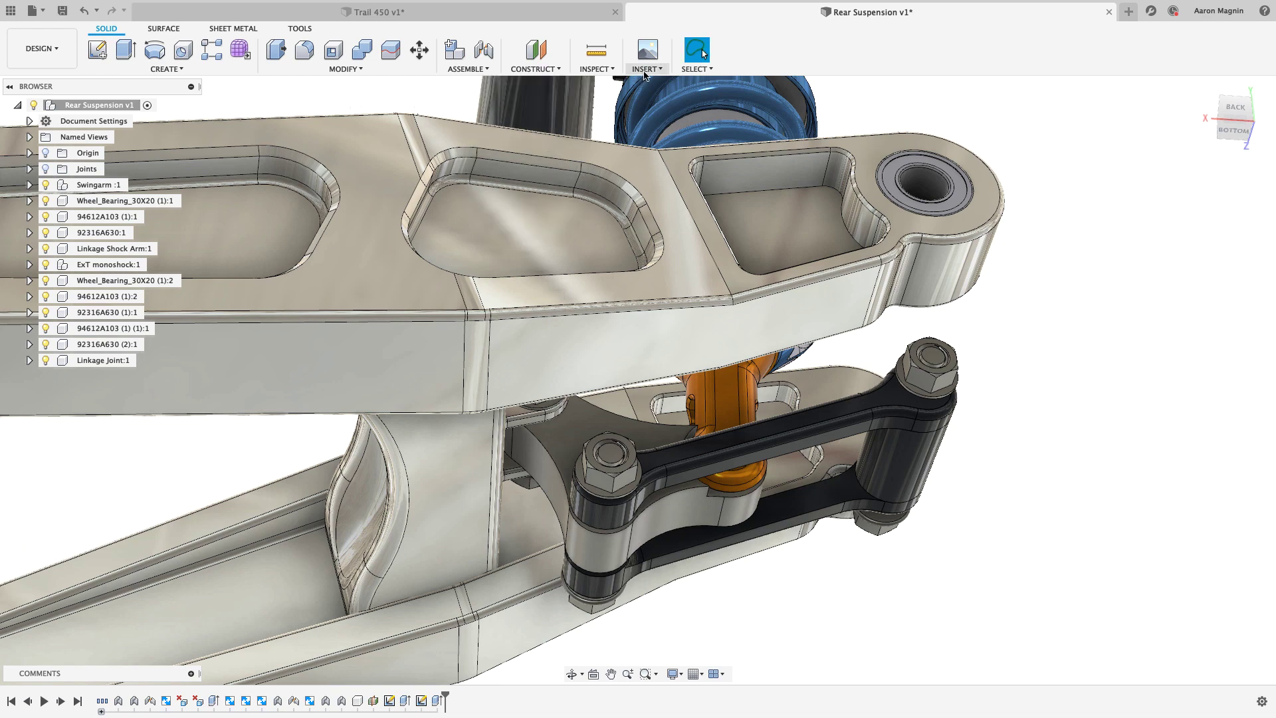
# Switch Fusion 360 to working online from Job Status and reopen the Insert options.
pyautogui.click(647, 69)
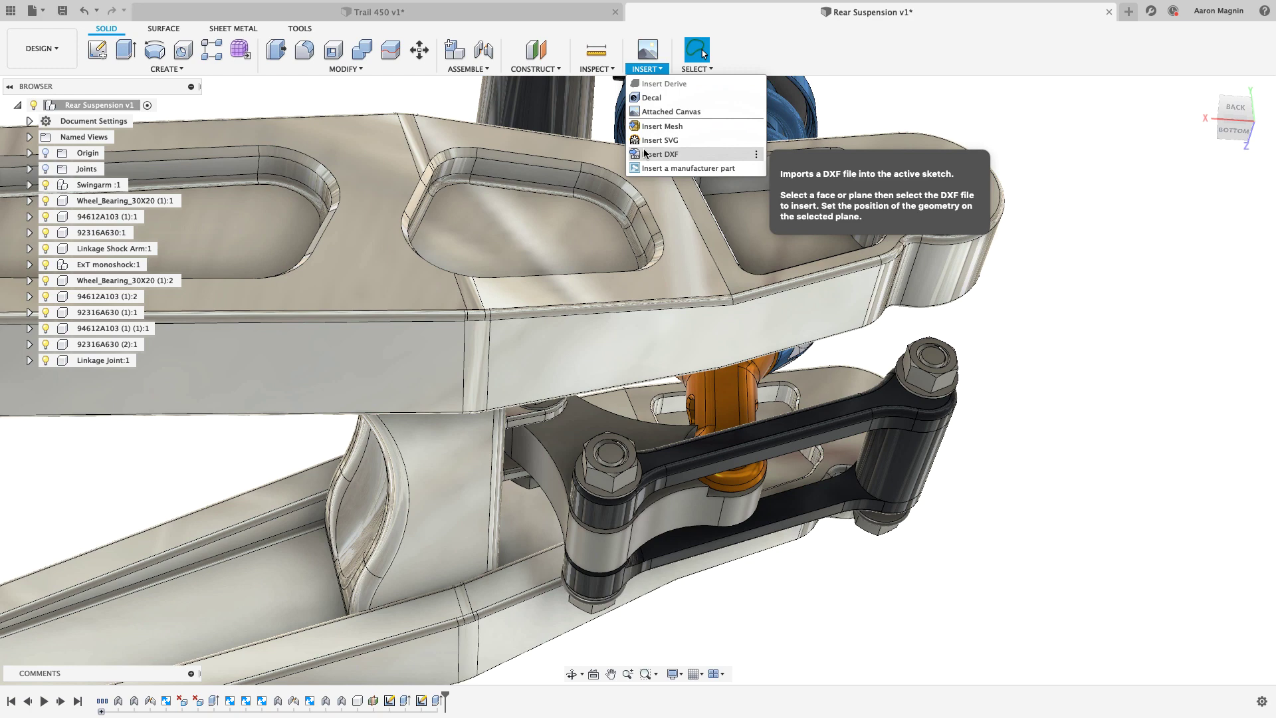
pyautogui.click(643, 74)
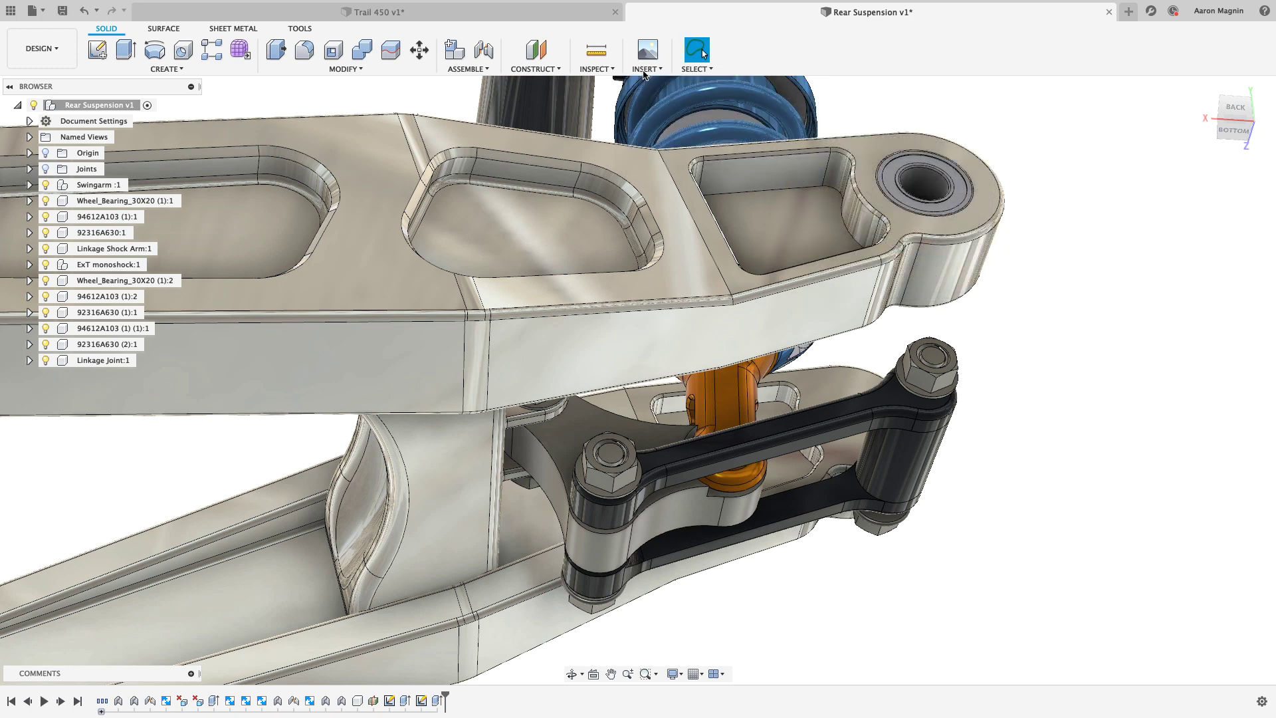
pyautogui.click(1173, 12)
pyautogui.click(1004, 58)
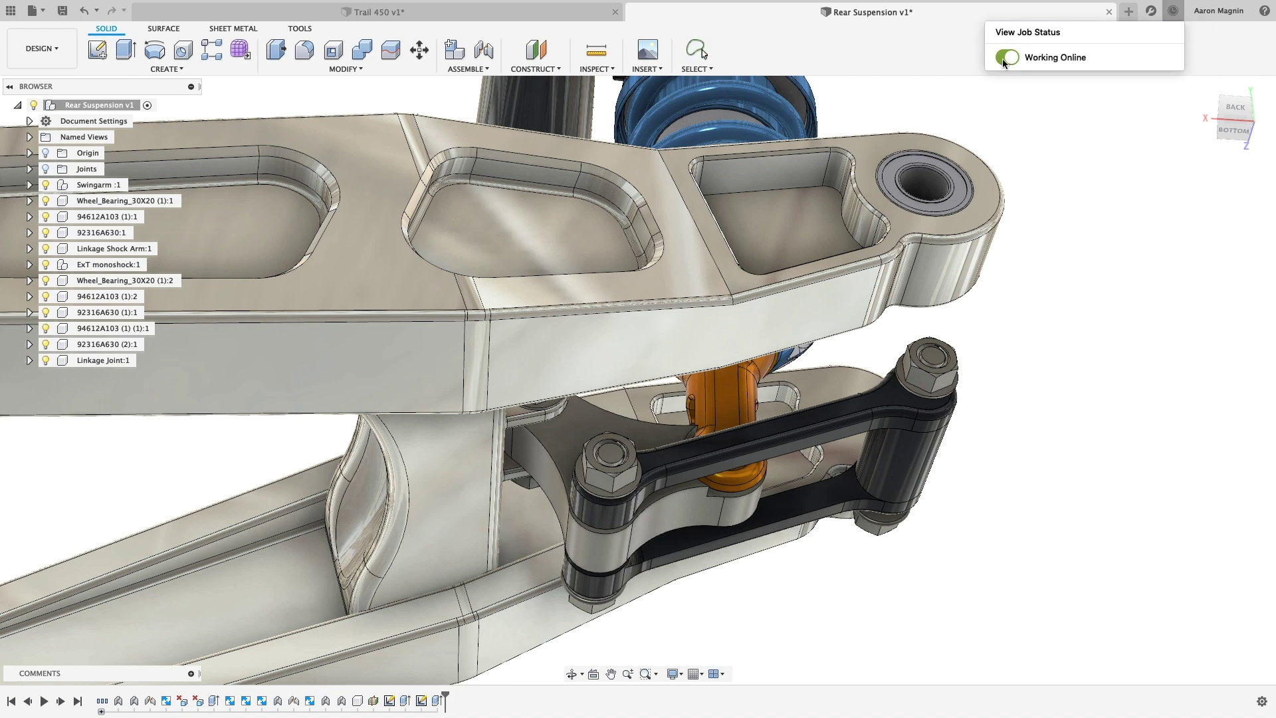
pyautogui.click(655, 69)
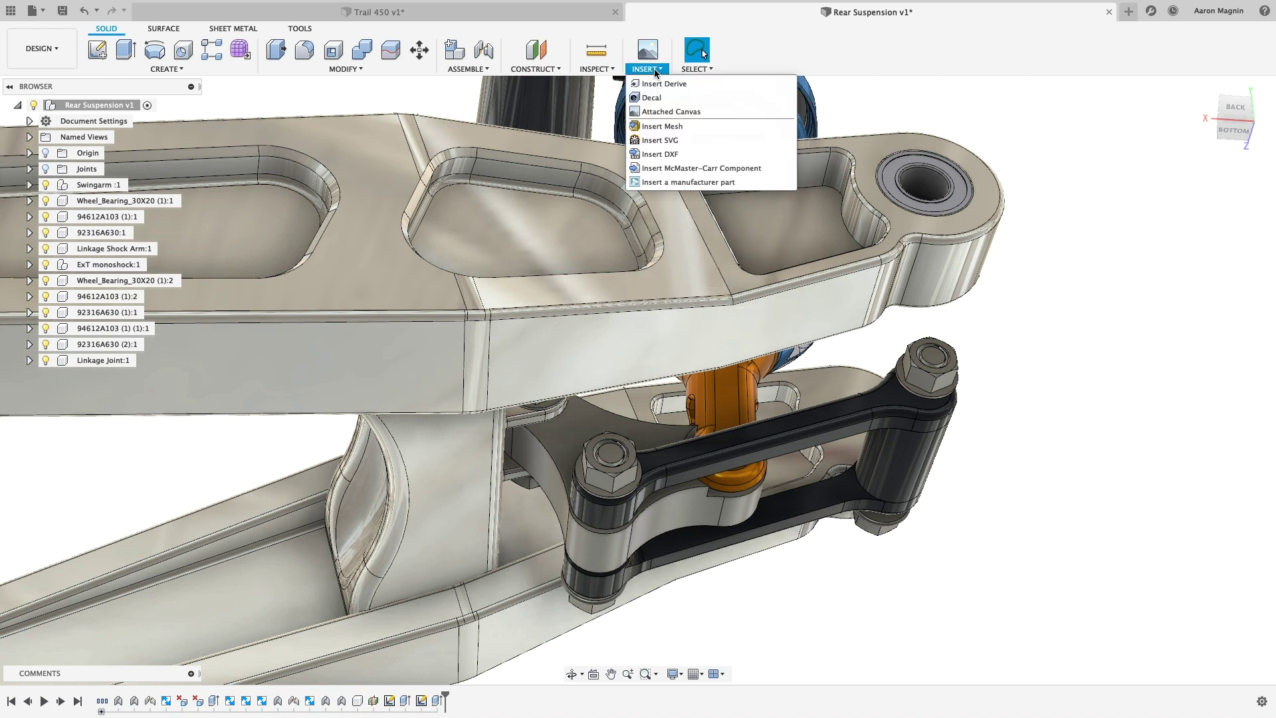
# Search the McMaster-Carr catalog for 'pin' and open the Clevis Pins category.
pyautogui.click(665, 169)
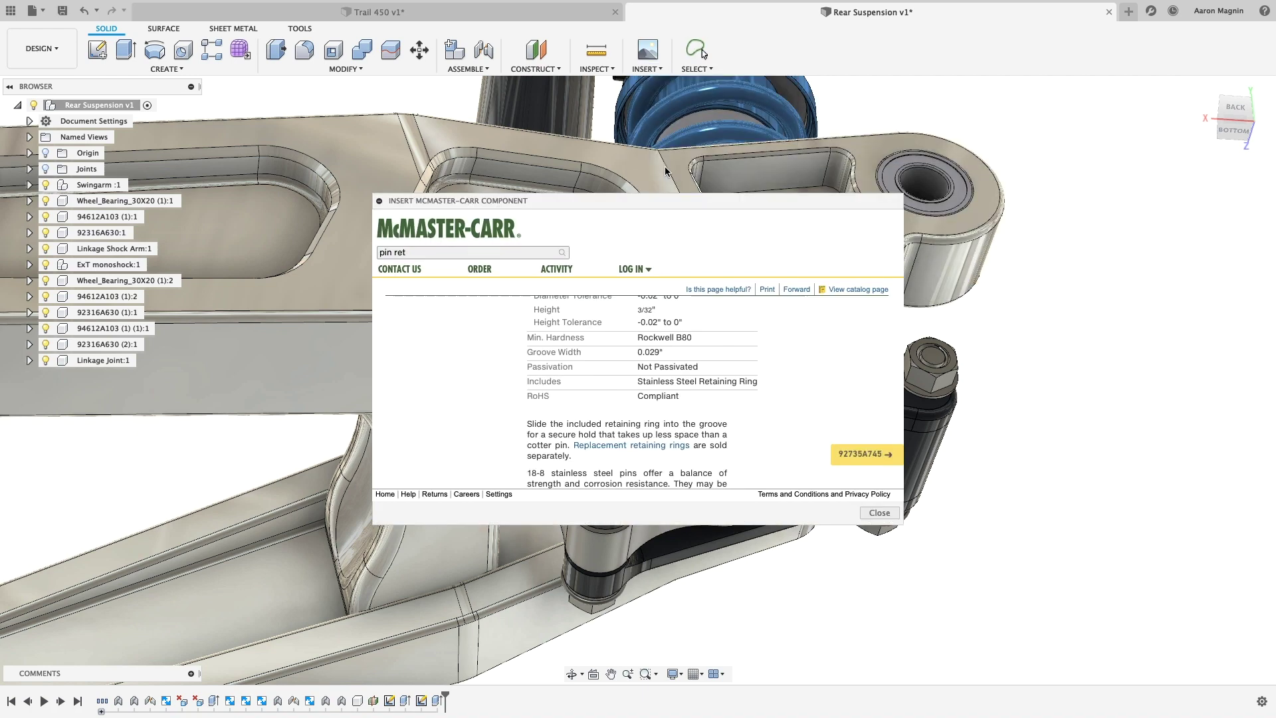
pyautogui.click(519, 252)
pyautogui.write('pin')
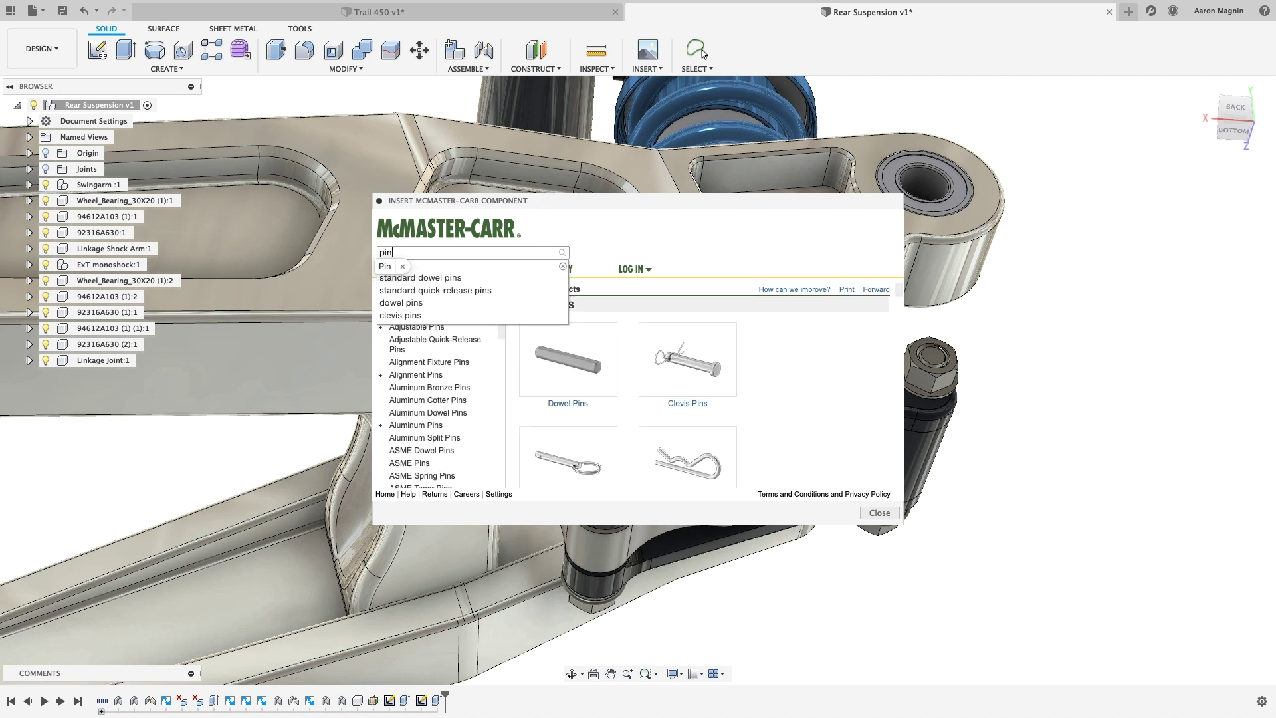
pyautogui.click(688, 363)
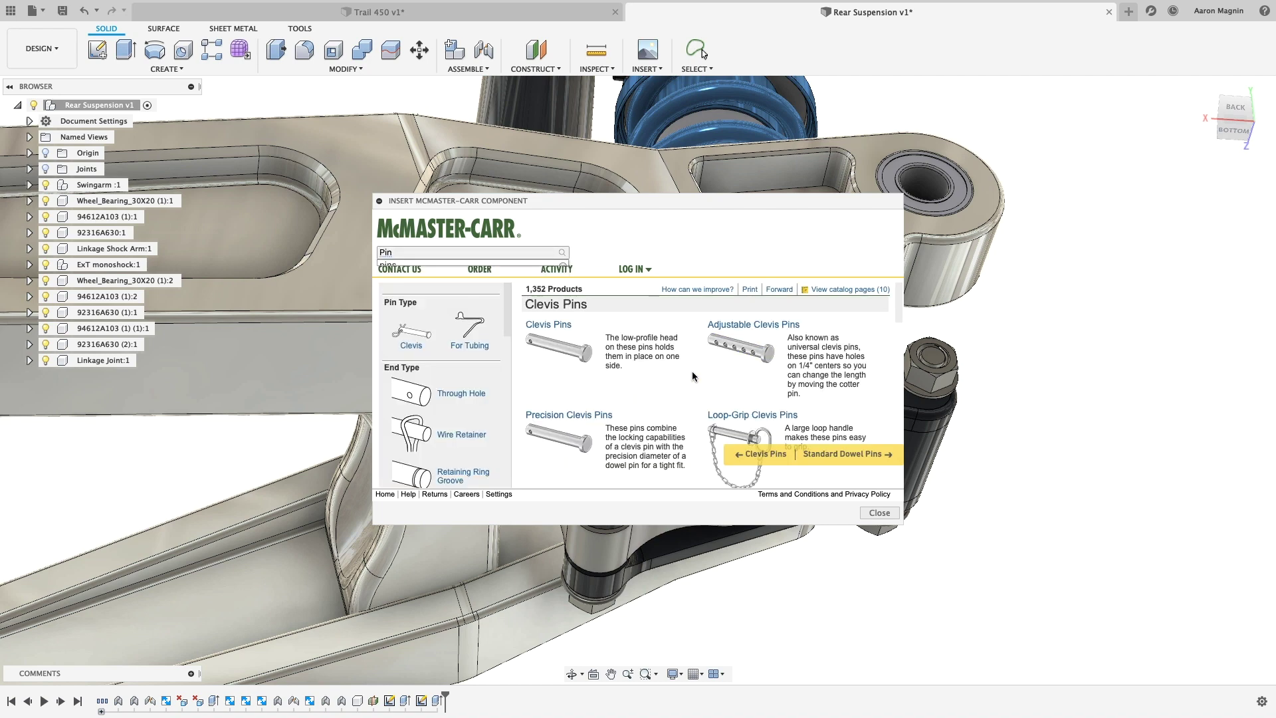
# Filter to retaining-ring-groove, flat-head, 1" pins and open part 92735A330.
pyautogui.click(466, 471)
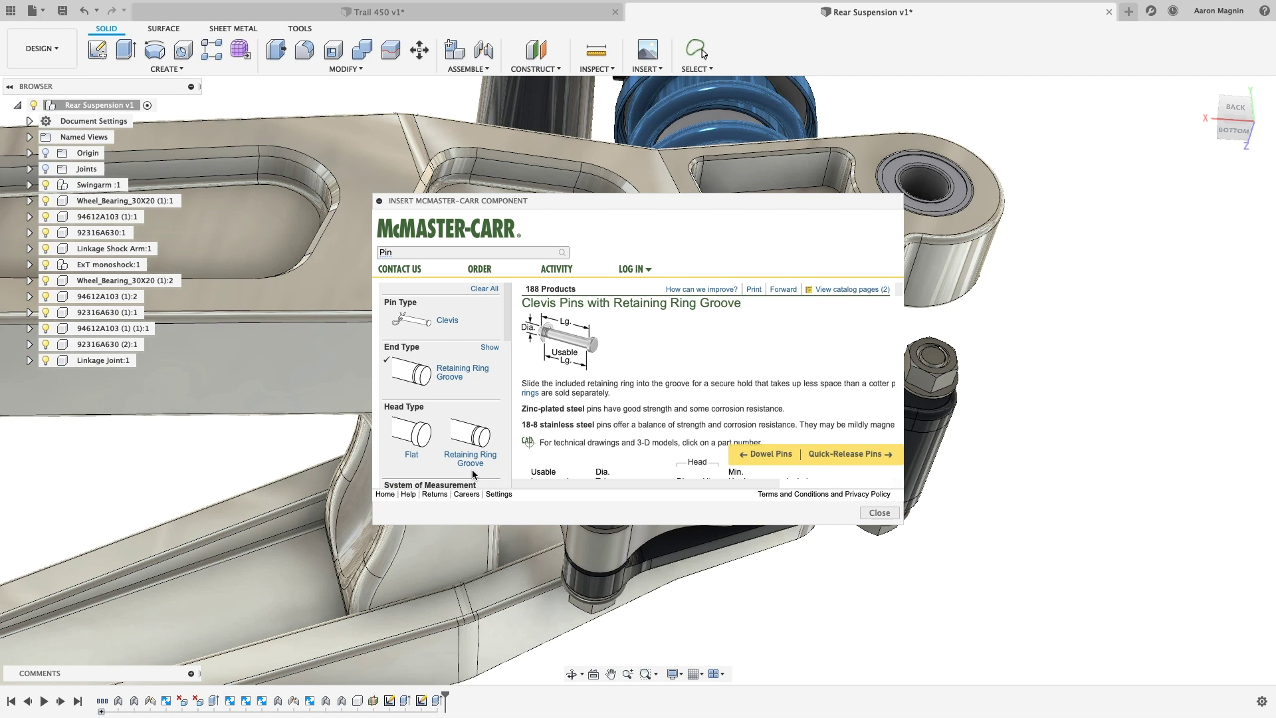
pyautogui.click(425, 451)
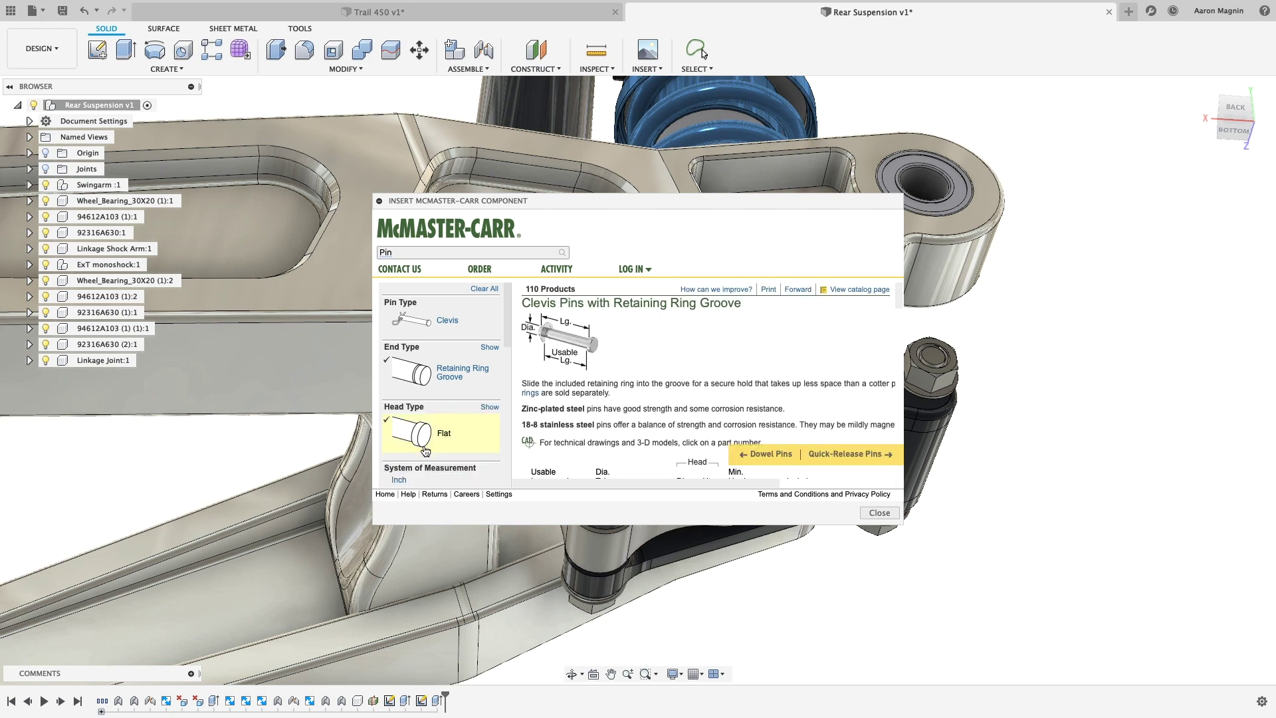
pyautogui.scroll(-5, 425, 451)
pyautogui.scroll(-2, 400, 369)
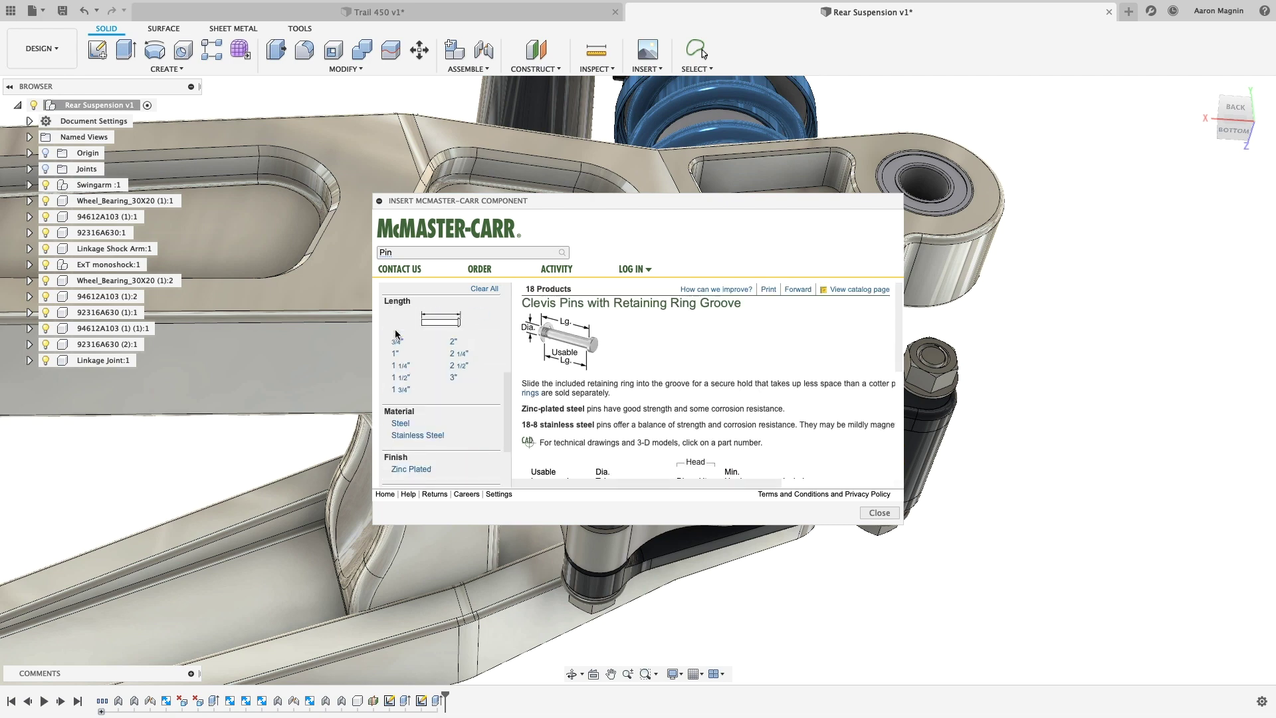
pyautogui.click(398, 359)
pyautogui.scroll(-2, 645, 407)
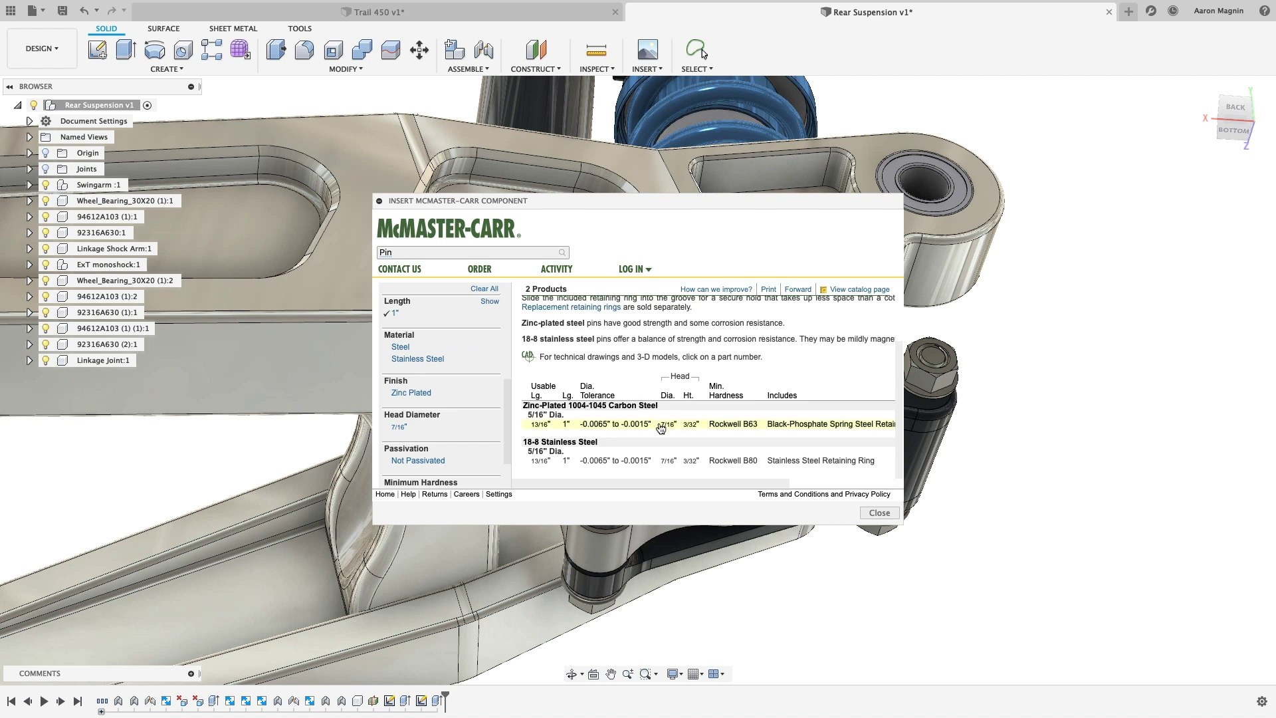
pyautogui.moveTo(716, 480); pyautogui.dragTo(796, 489)
pyautogui.moveTo(853, 462)
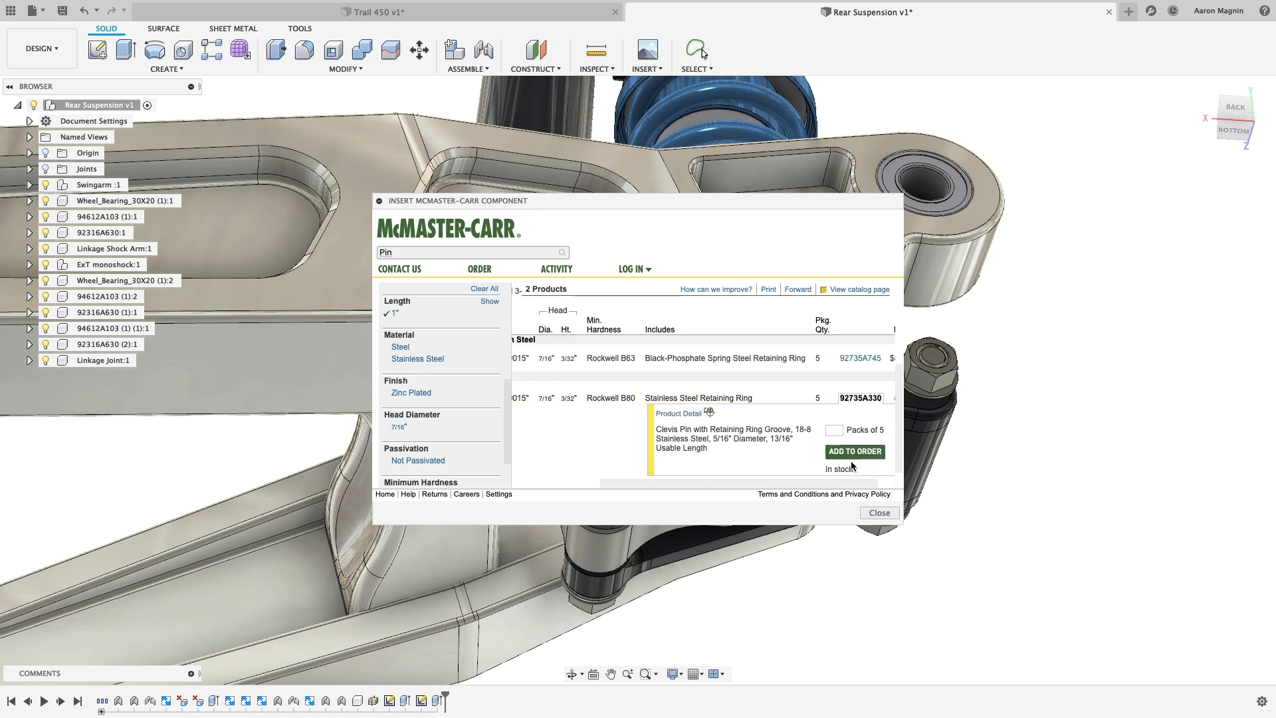
pyautogui.click(683, 416)
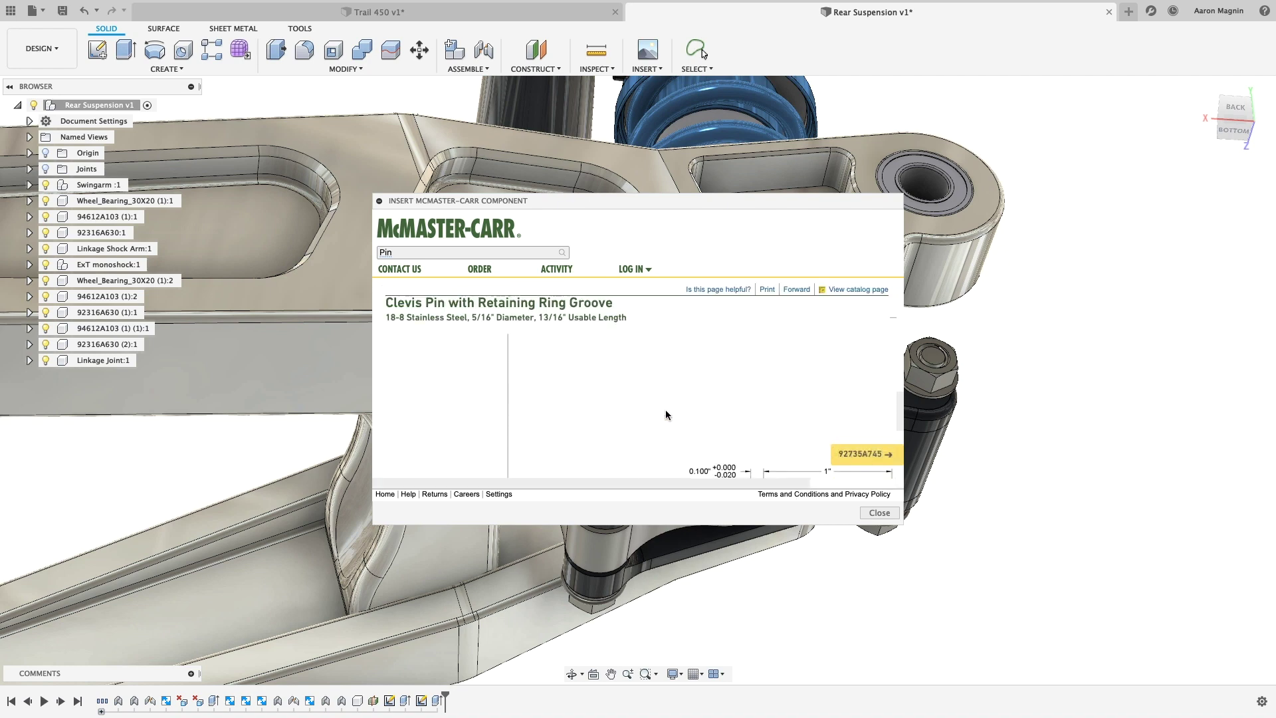
# Insert the 92735A330 clevis pin and seat it in the linkage hole with a flipped rigid joint.
pyautogui.click(627, 459)
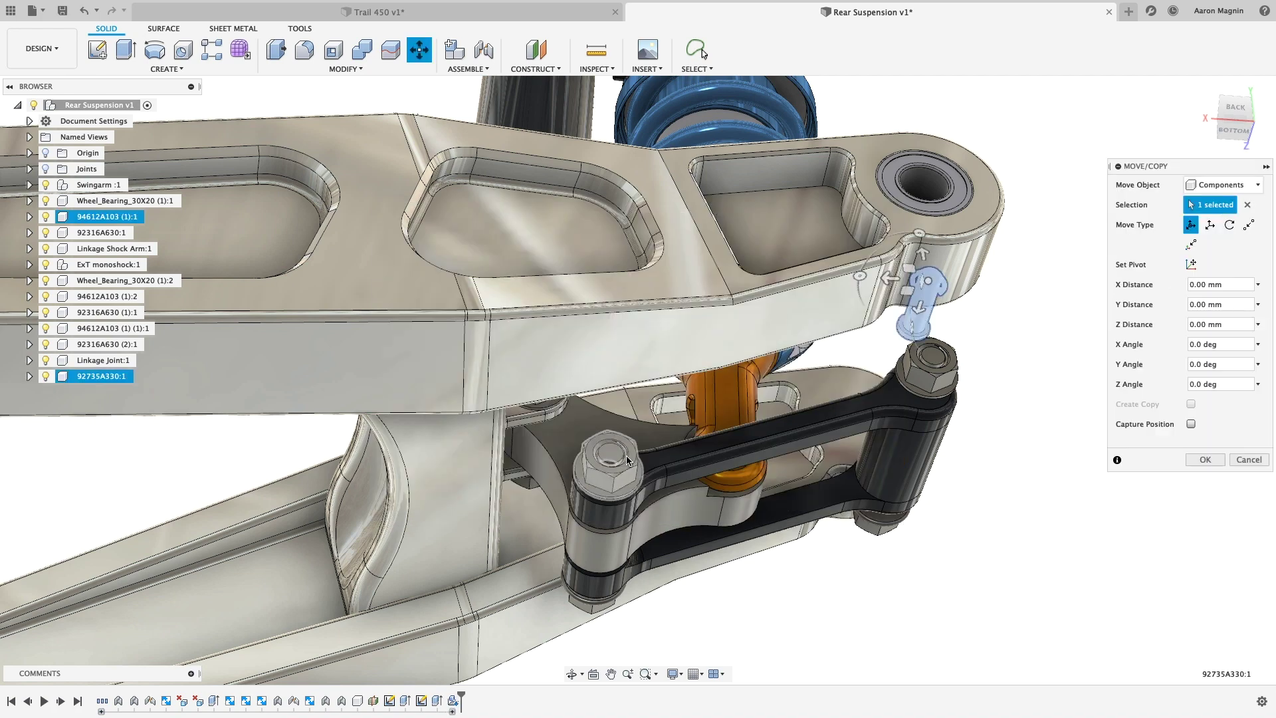
pyautogui.click(1201, 463)
pyautogui.press('j')
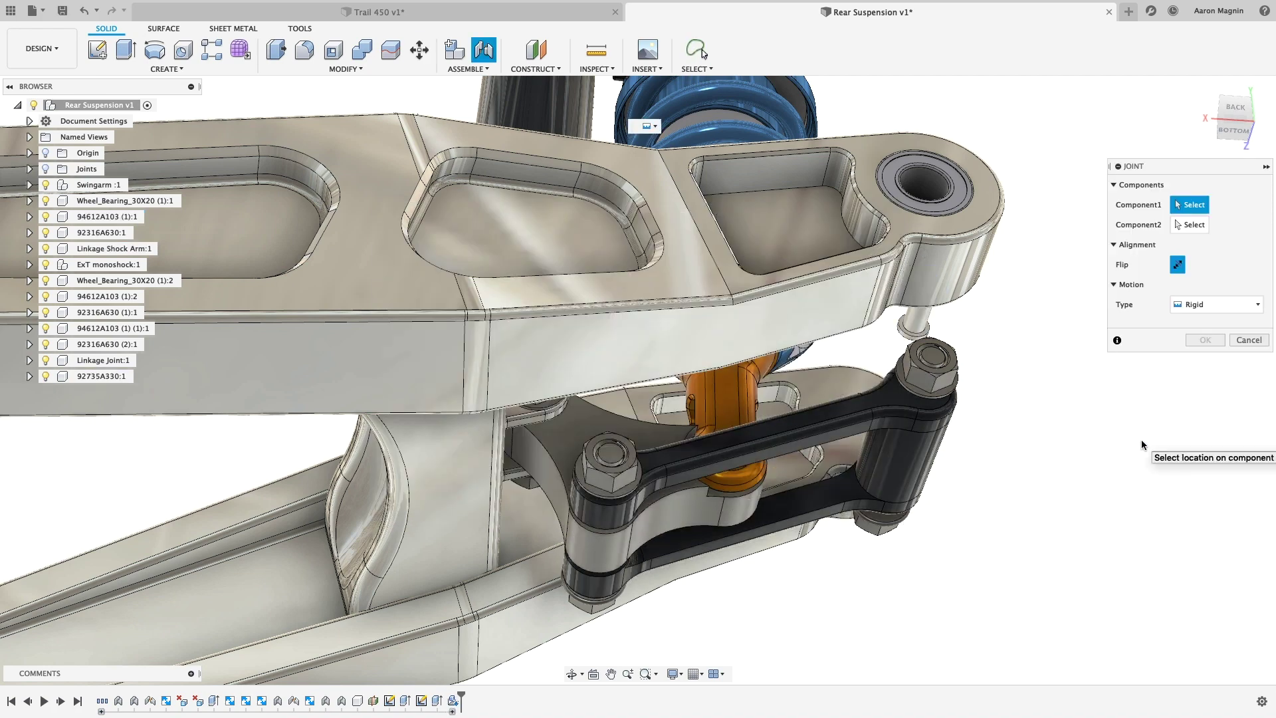
pyautogui.click(910, 324)
pyautogui.keyDown('shift'); pyautogui.moveTo(731, 458); pyautogui.dragTo(788, 443, button='middle'); pyautogui.keyUp('shift')
pyautogui.scroll(5, 731, 398)
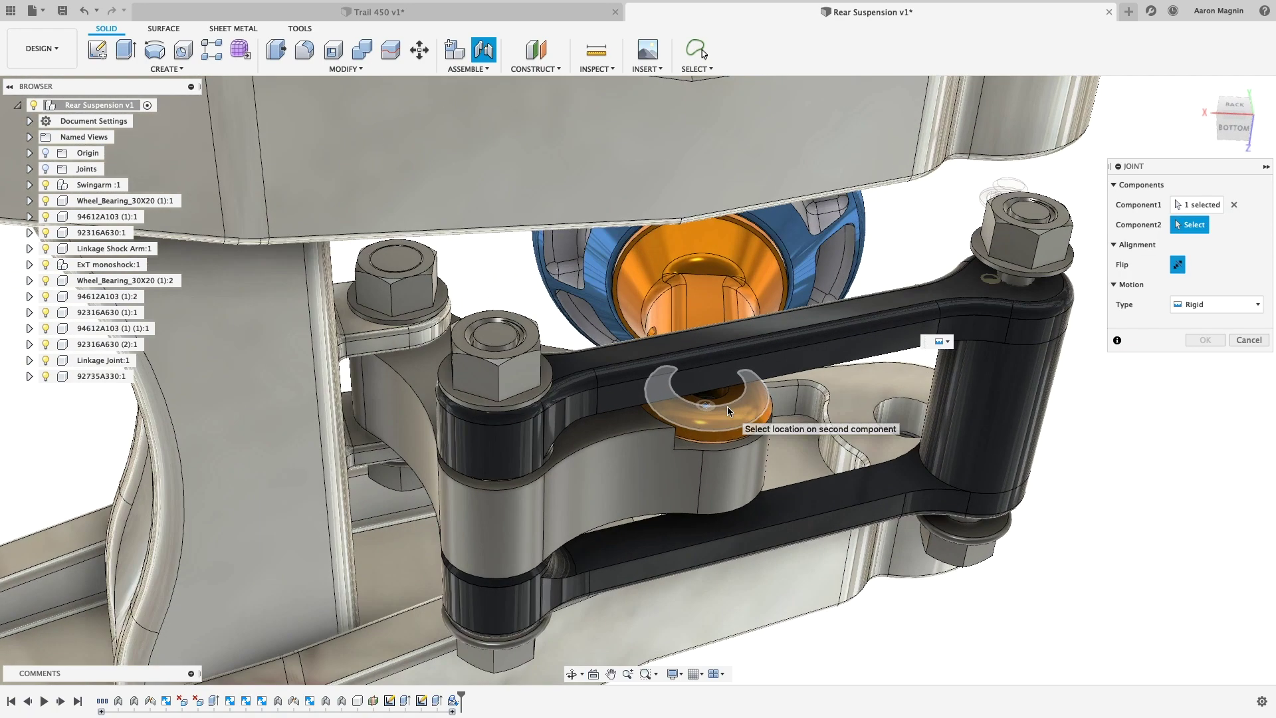
pyautogui.click(725, 399)
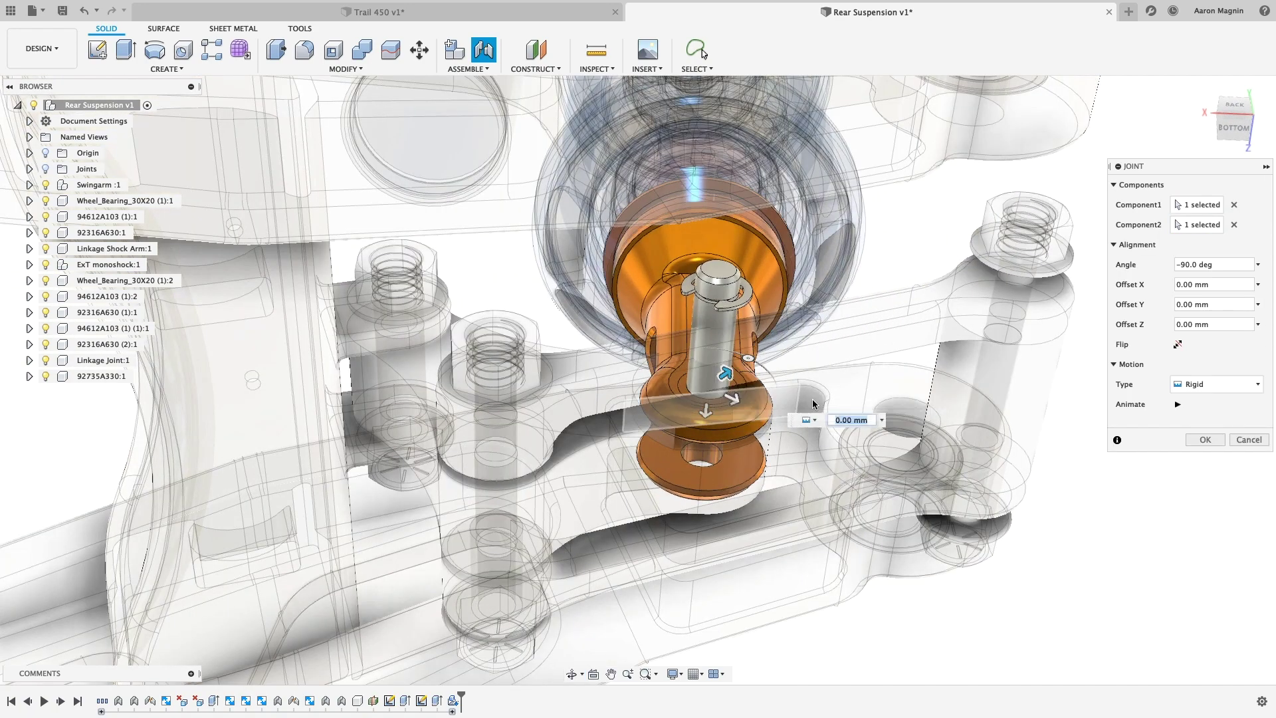
pyautogui.click(1178, 345)
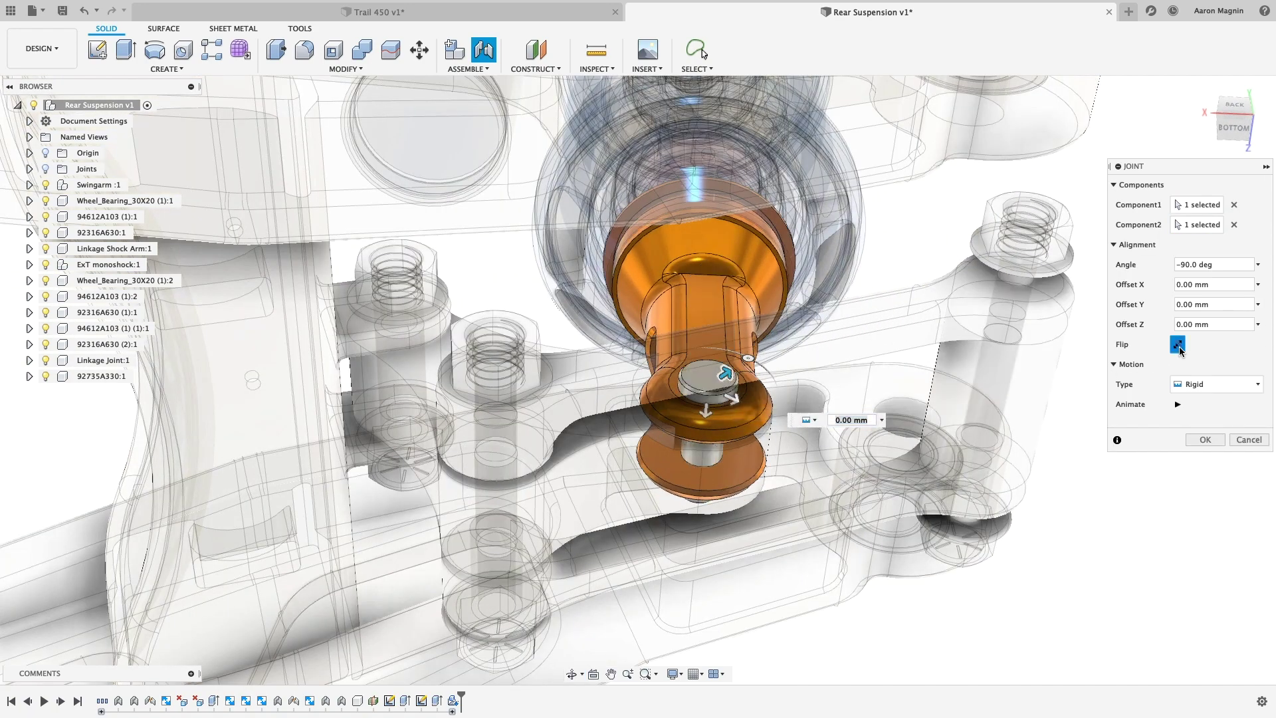
pyautogui.click(1205, 438)
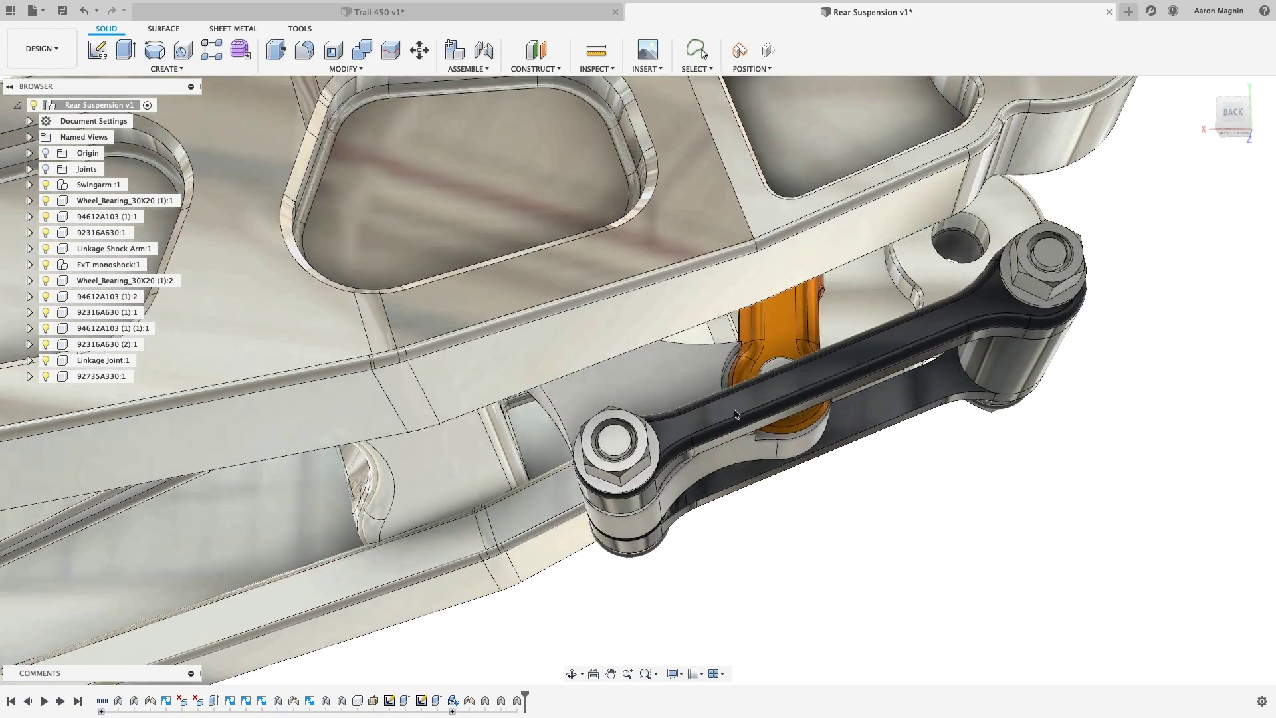
pyautogui.moveTo(735, 414); pyautogui.dragTo(702, 264, button='middle')
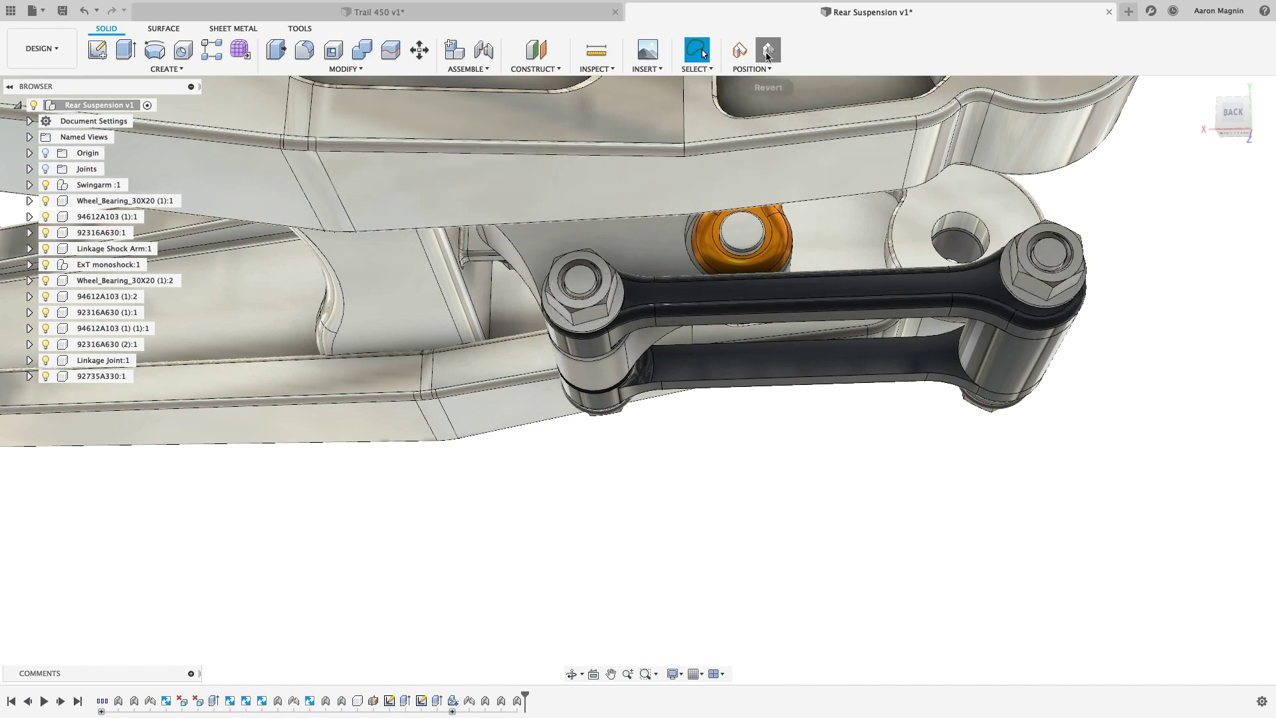
# Fillet two linkage plate edges with a 2 mm radius.
pyautogui.keyDown('shift'); pyautogui.moveTo(745, 379); pyautogui.dragTo(740, 362, button='middle'); pyautogui.keyUp('shift')
pyautogui.press('f')
pyautogui.scroll(3, 758, 407)
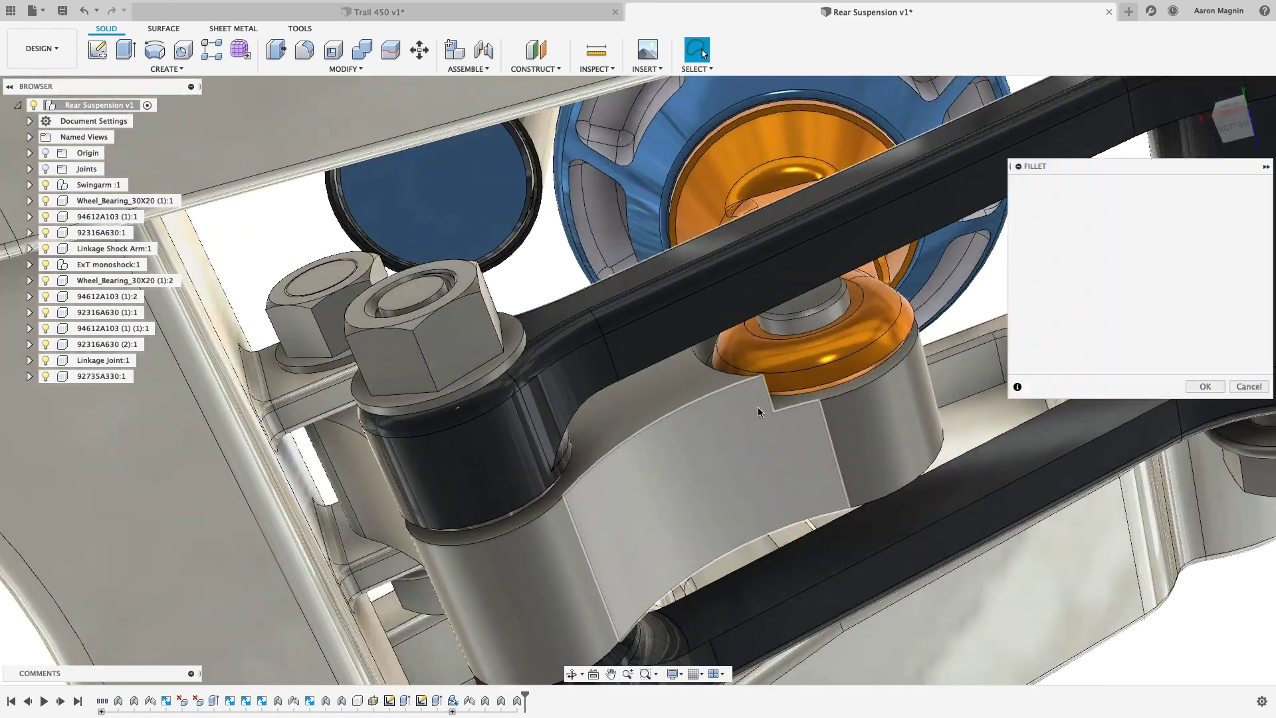
pyautogui.click(758, 402)
pyautogui.scroll(3, 732, 356)
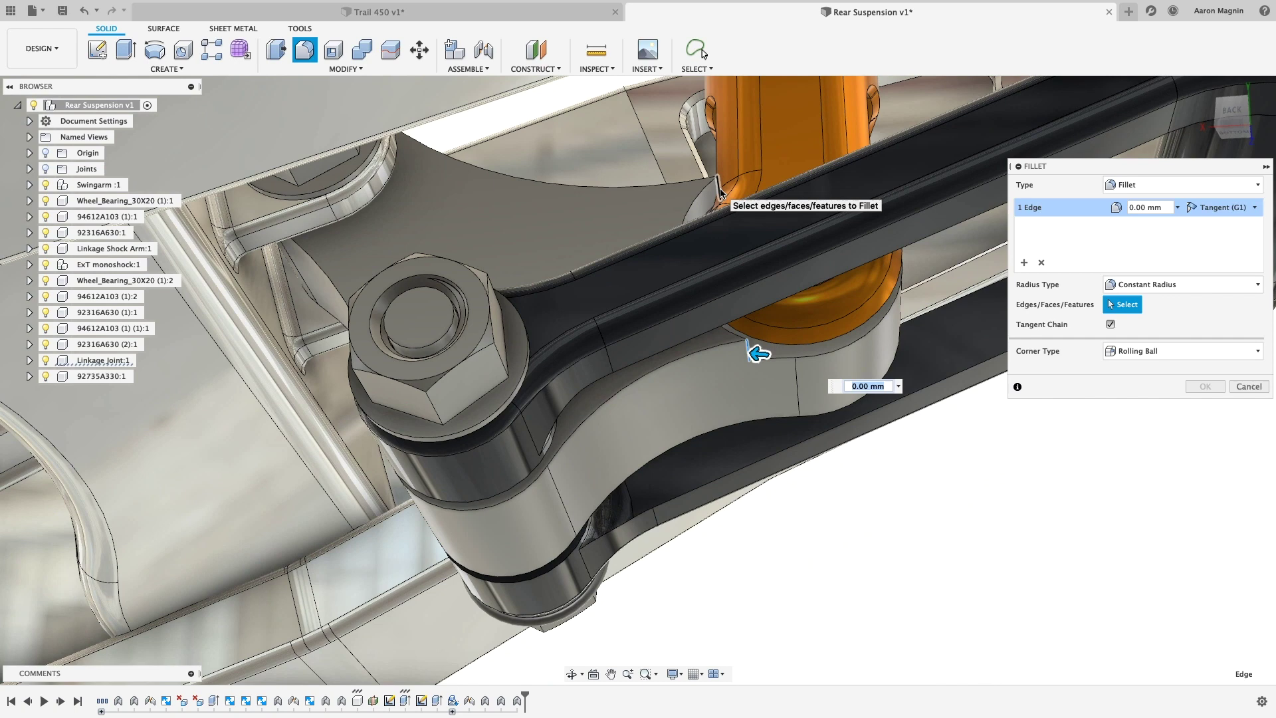
pyautogui.click(706, 192)
pyautogui.moveTo(706, 191); pyautogui.dragTo(689, 203)
pyautogui.write('2')
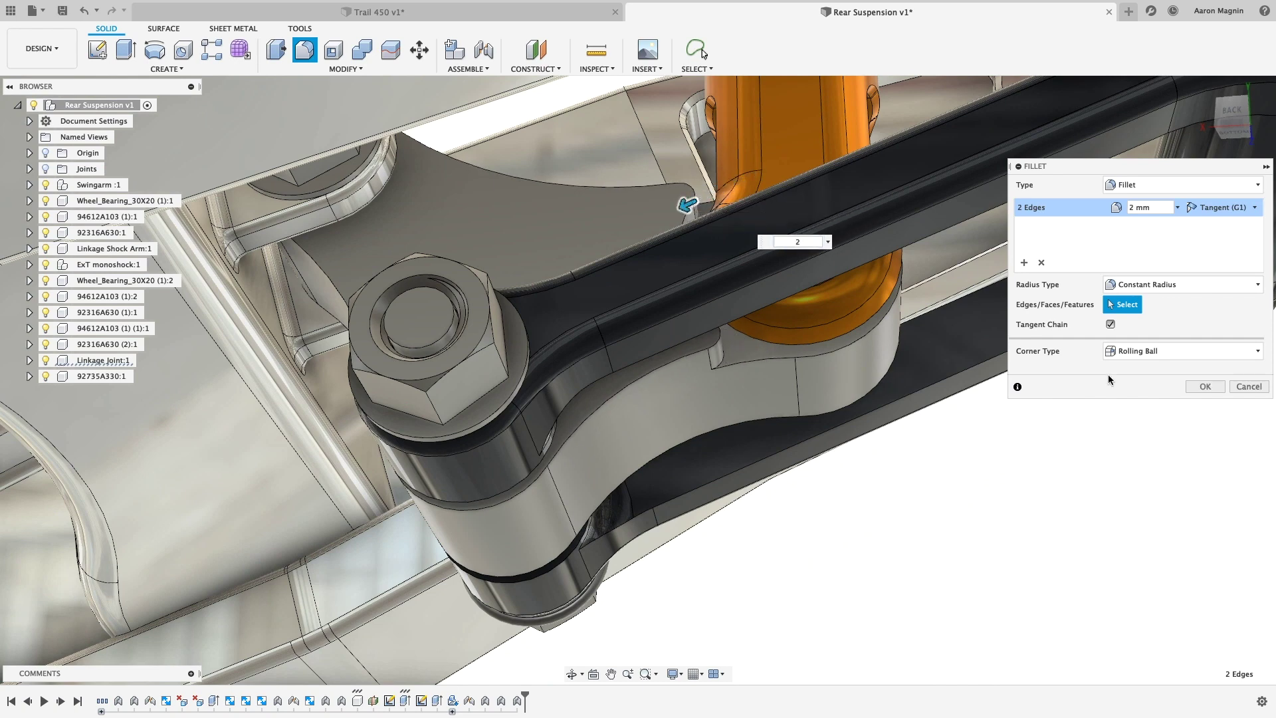
pyautogui.press('Return')
# Mirror the fillets across Linkage Joint:1's Plane1.
pyautogui.write('smirror')
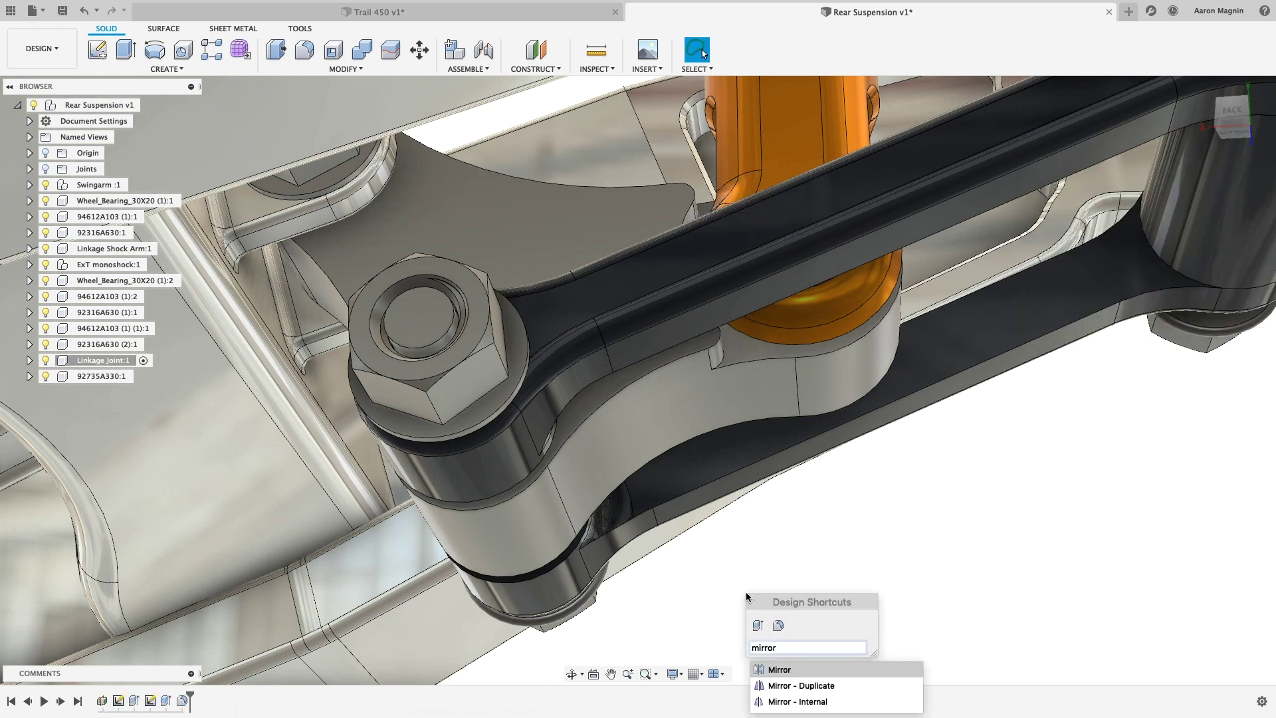
pyautogui.press('Return')
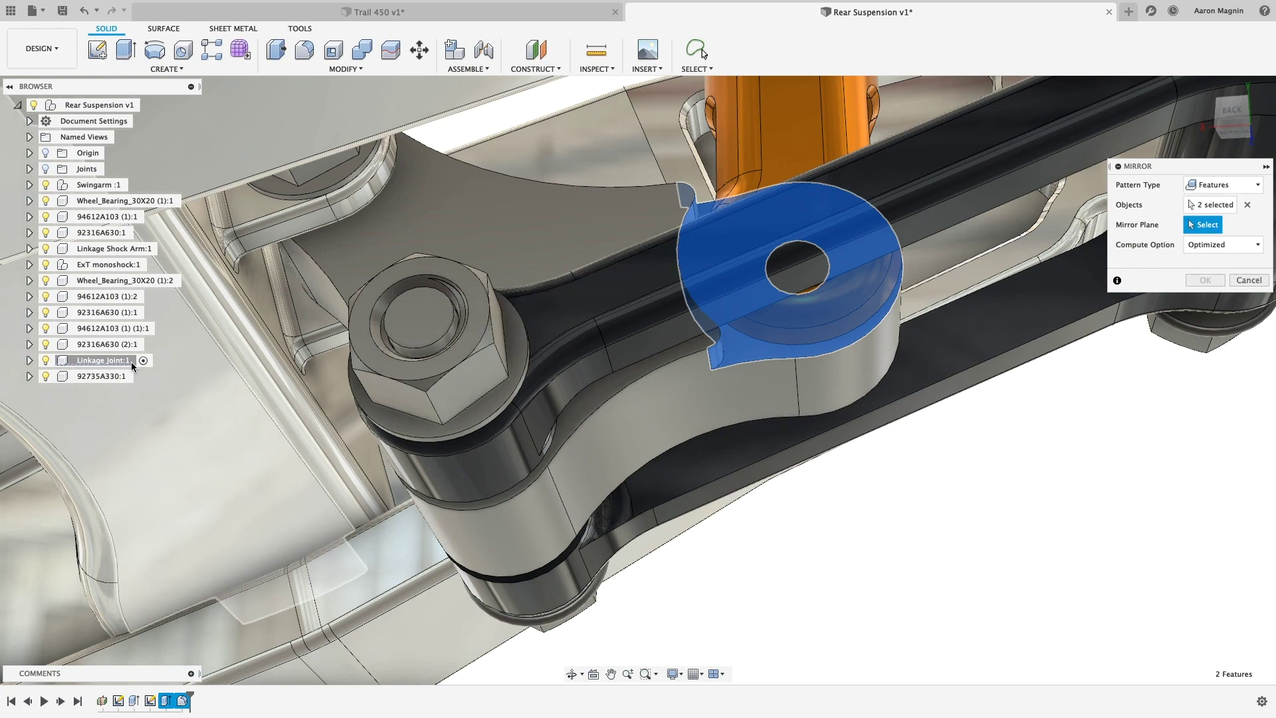
pyautogui.click(29, 360)
pyautogui.click(41, 424)
pyautogui.click(110, 440)
pyautogui.press('Return')
pyautogui.keyDown('shift'); pyautogui.moveTo(864, 465); pyautogui.dragTo(946, 513, button='middle'); pyautogui.keyUp('shift')
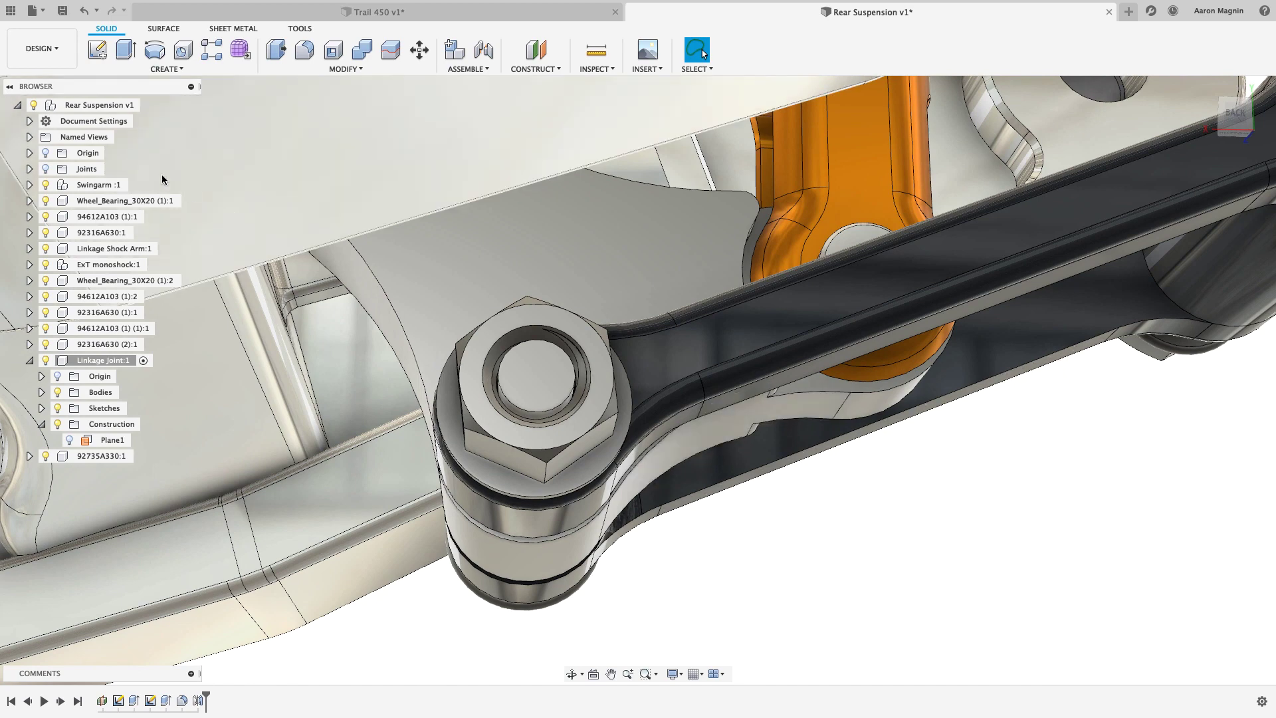
# Switch to the Simulation workspace and create a Static Stress study.
pyautogui.click(47, 52)
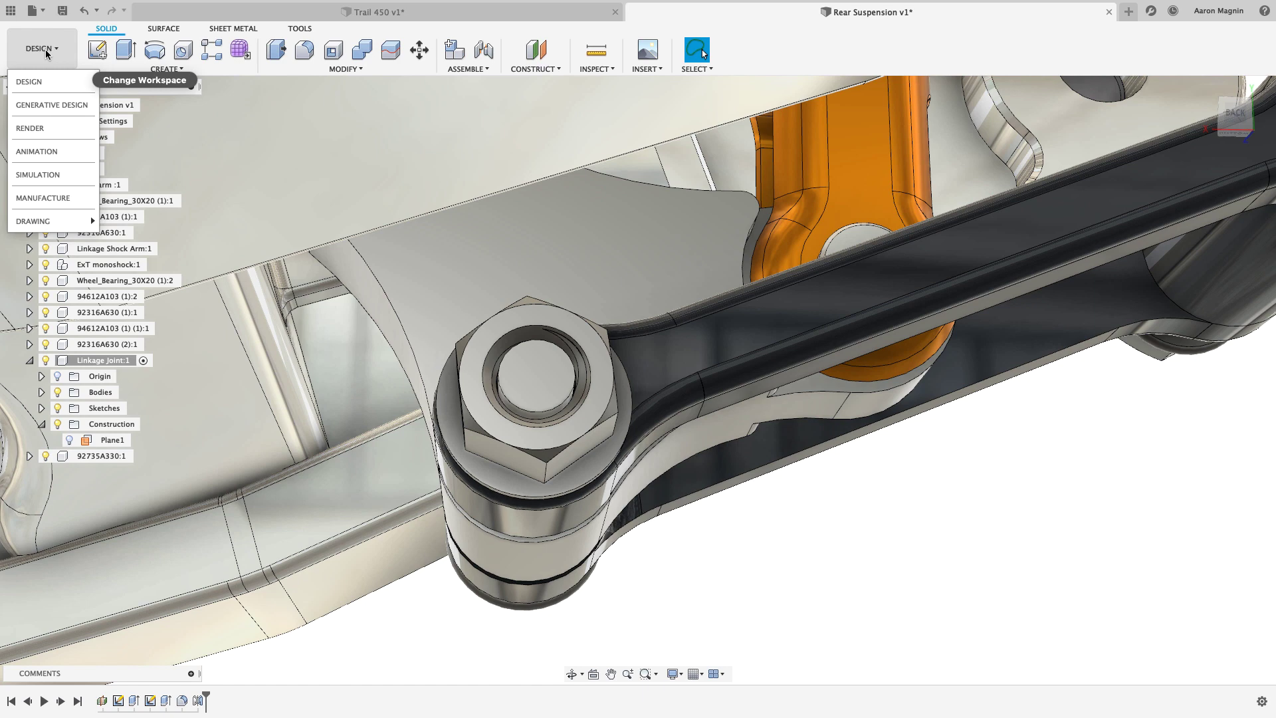
pyautogui.click(50, 175)
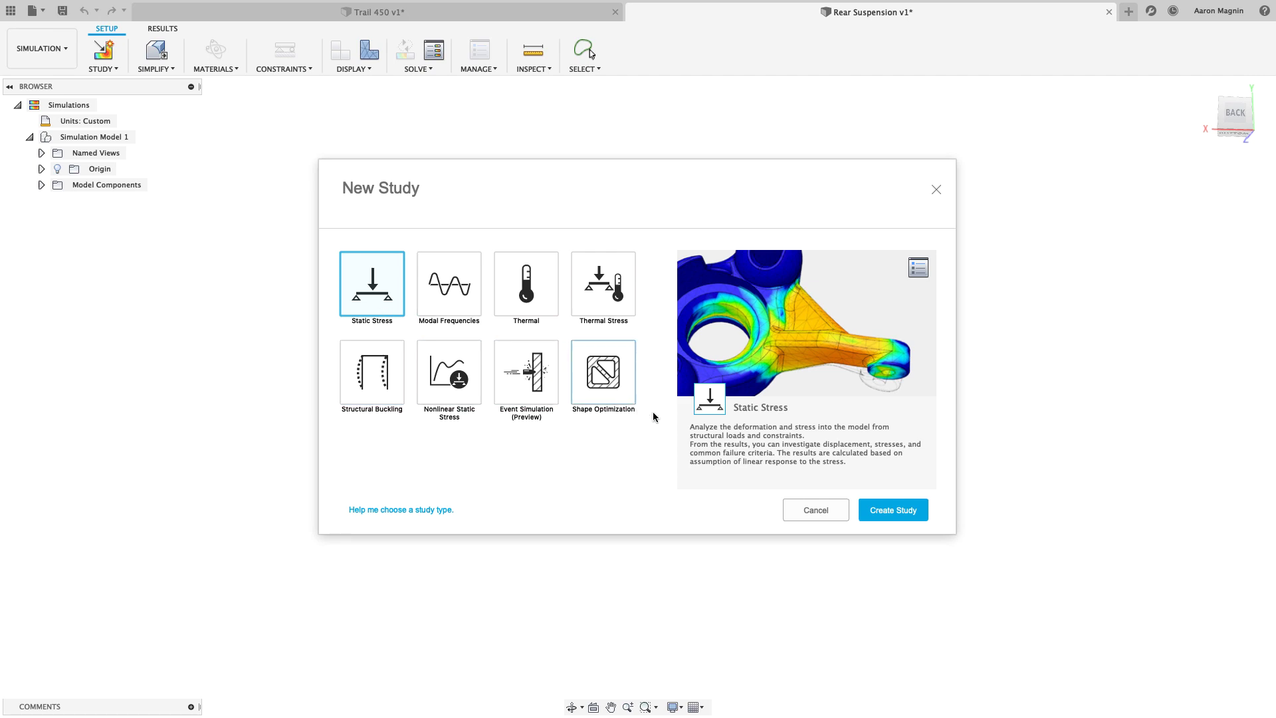
pyautogui.click(879, 512)
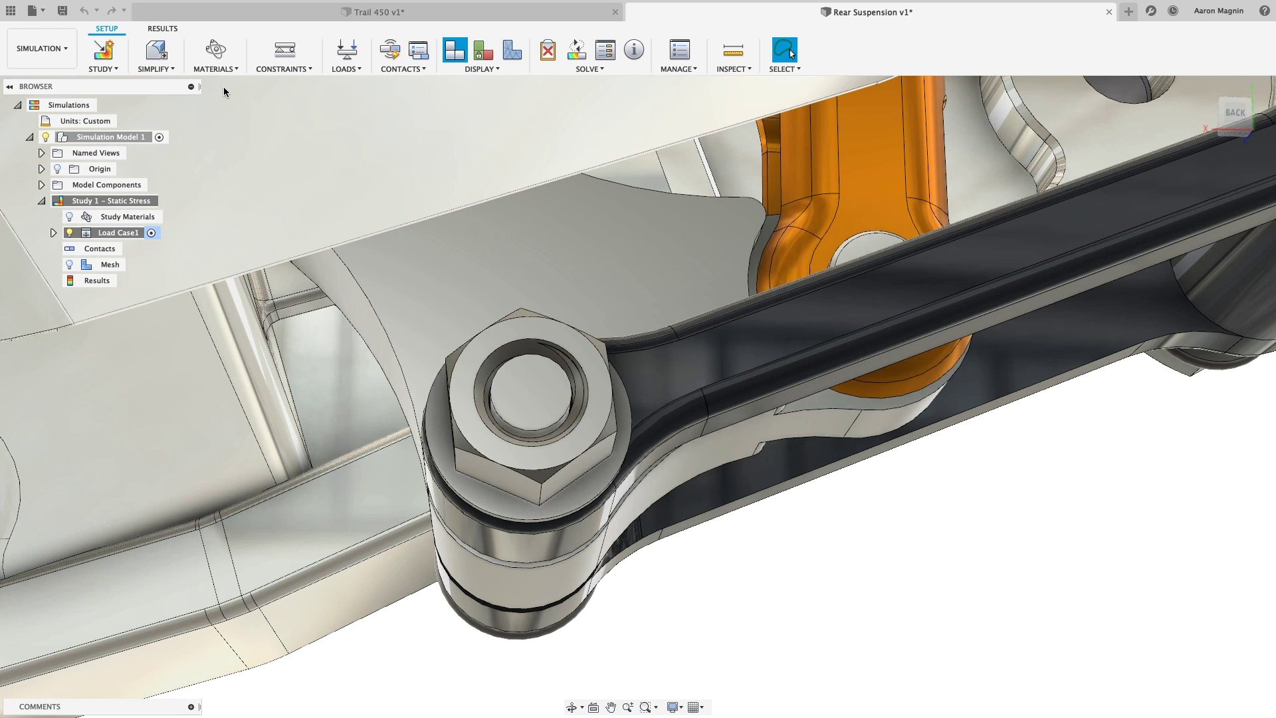
# Simplify the simulation model to the rocker and link bodies, removing the link's small features.
pyautogui.click(165, 59)
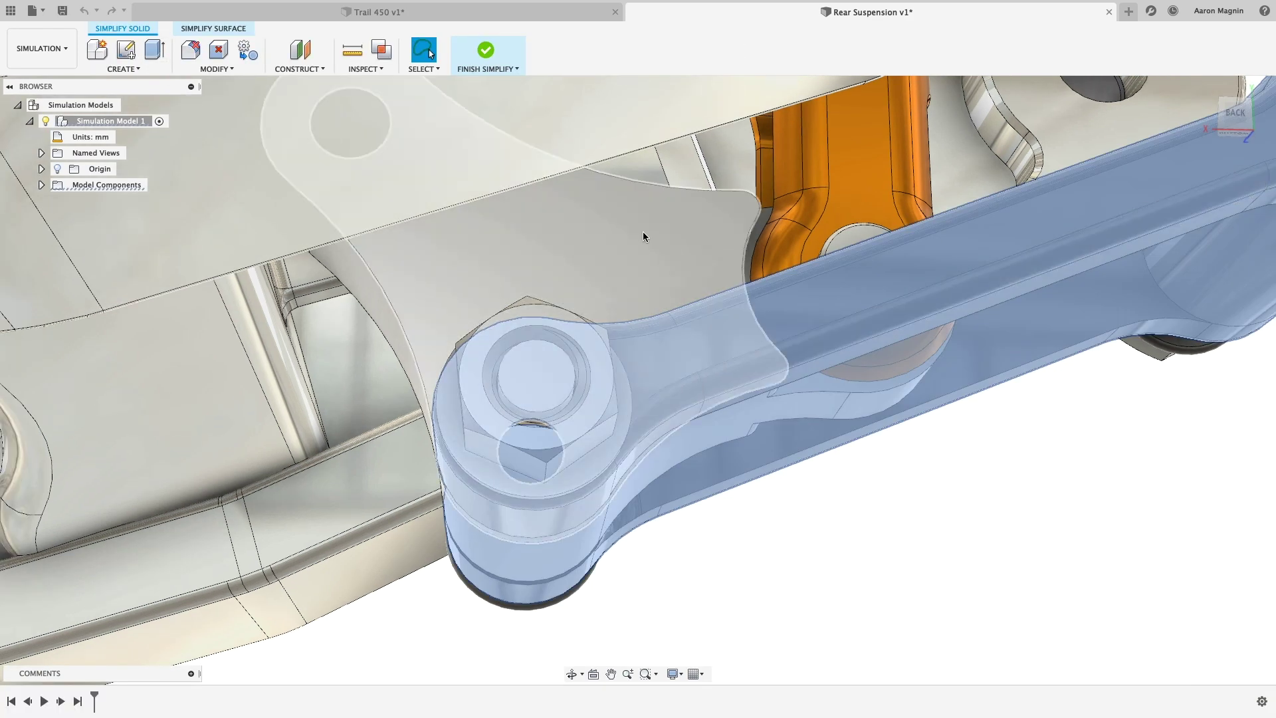
pyautogui.rightClick(643, 236)
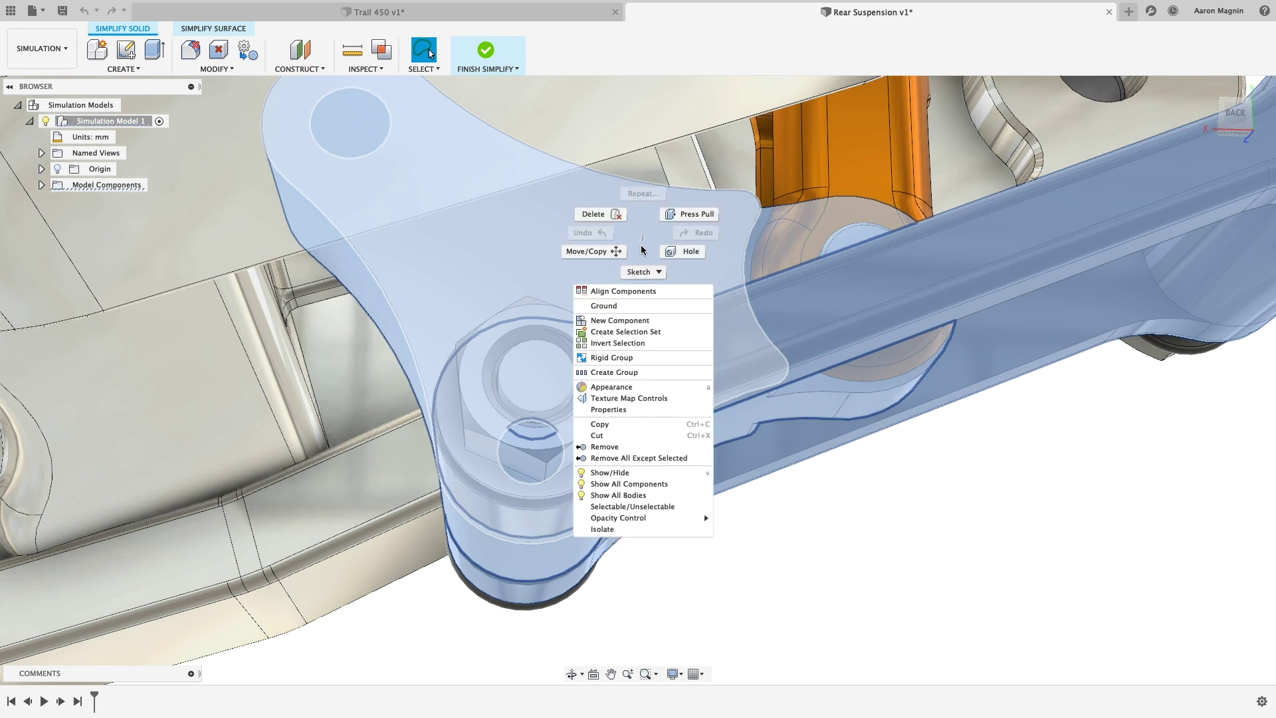
pyautogui.click(652, 447)
pyautogui.scroll(-5, 654, 459)
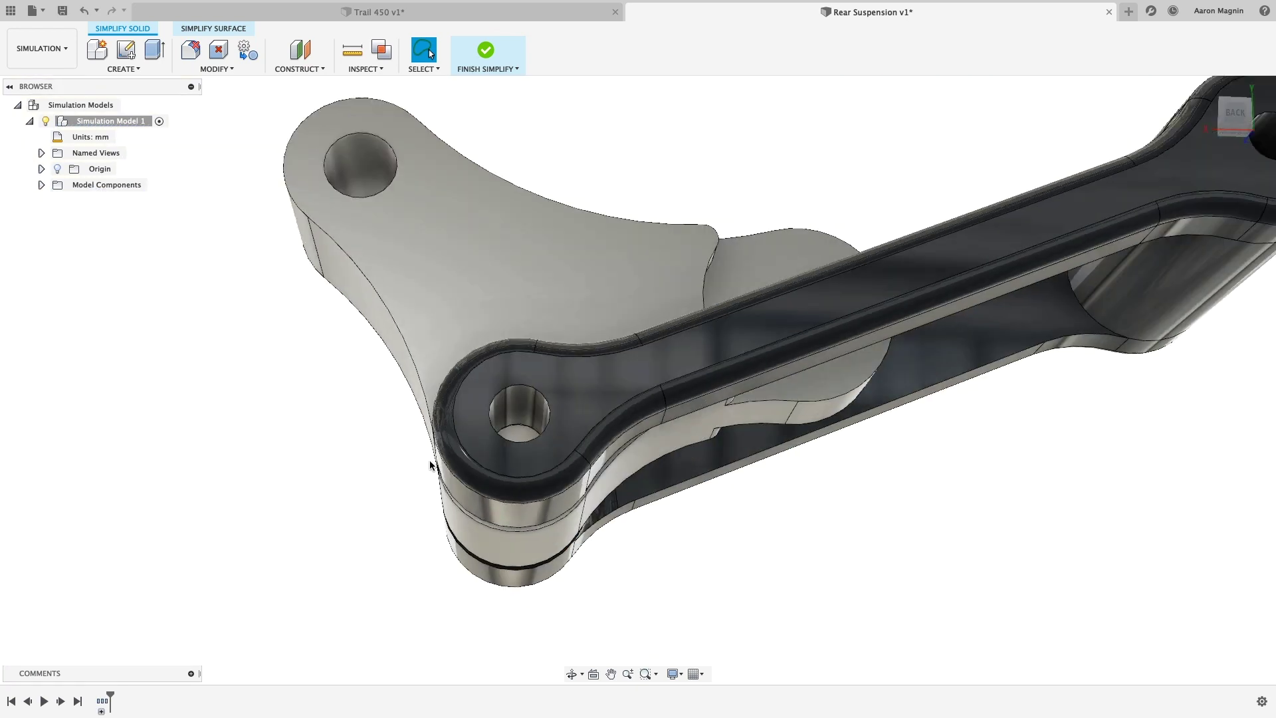
pyautogui.keyDown('shift'); pyautogui.moveTo(478, 492); pyautogui.dragTo(441, 516, button='middle'); pyautogui.keyUp('shift')
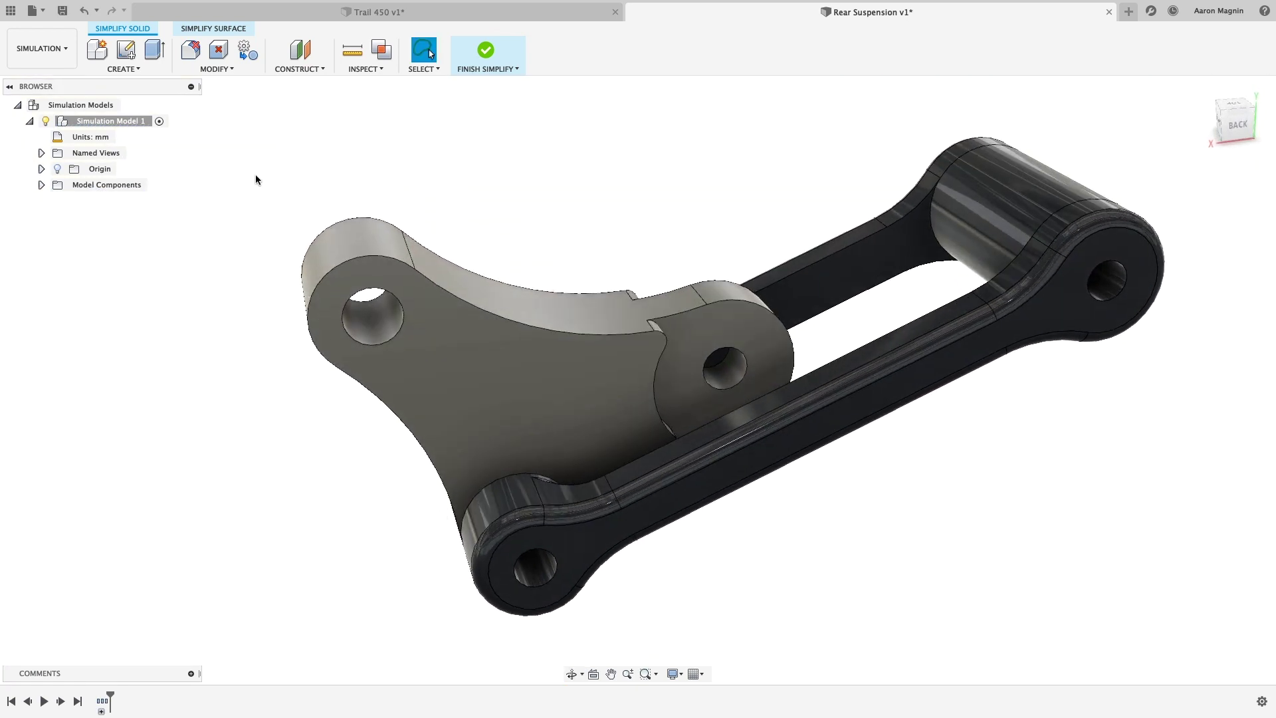
pyautogui.click(190, 49)
pyautogui.click(679, 480)
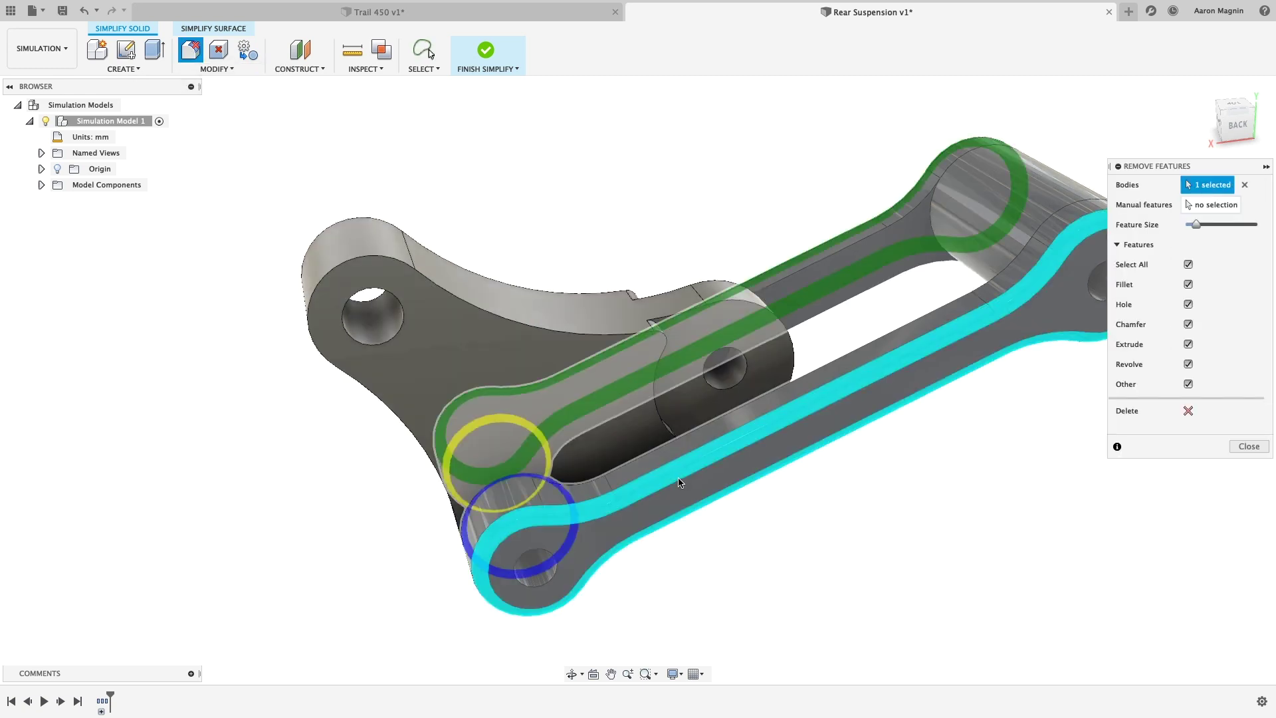
pyautogui.click(1189, 411)
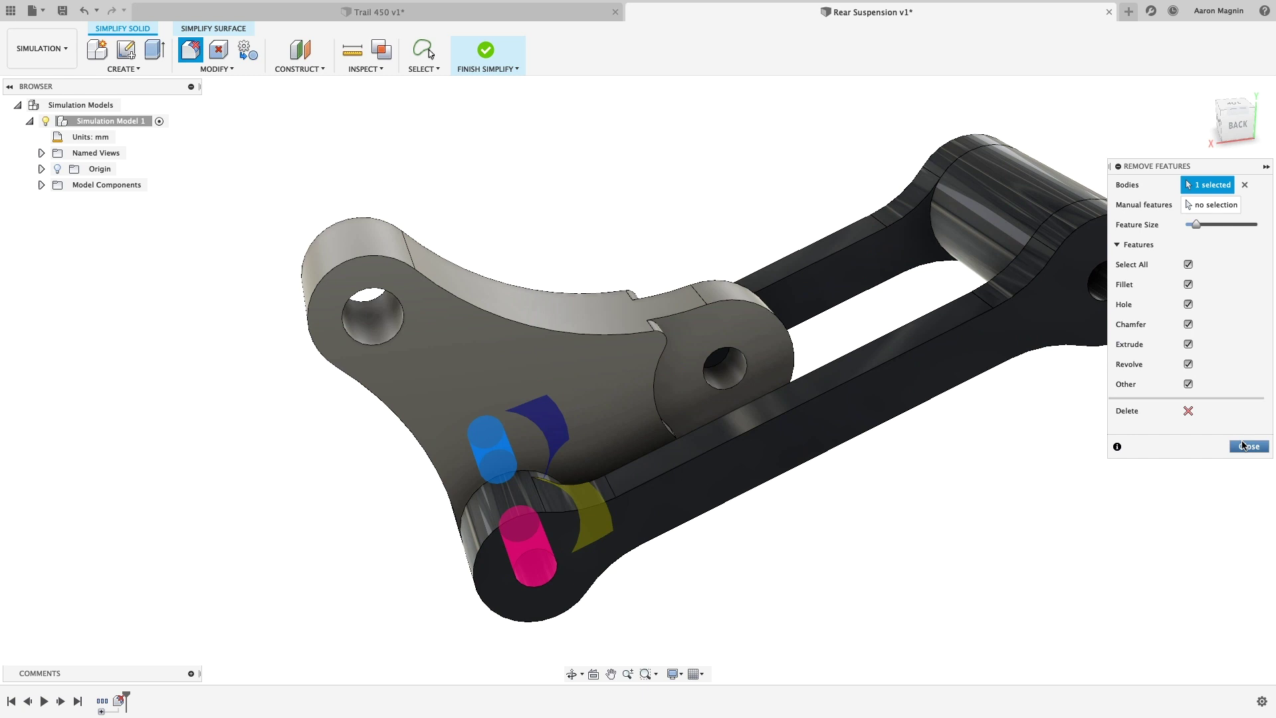
pyautogui.click(1244, 445)
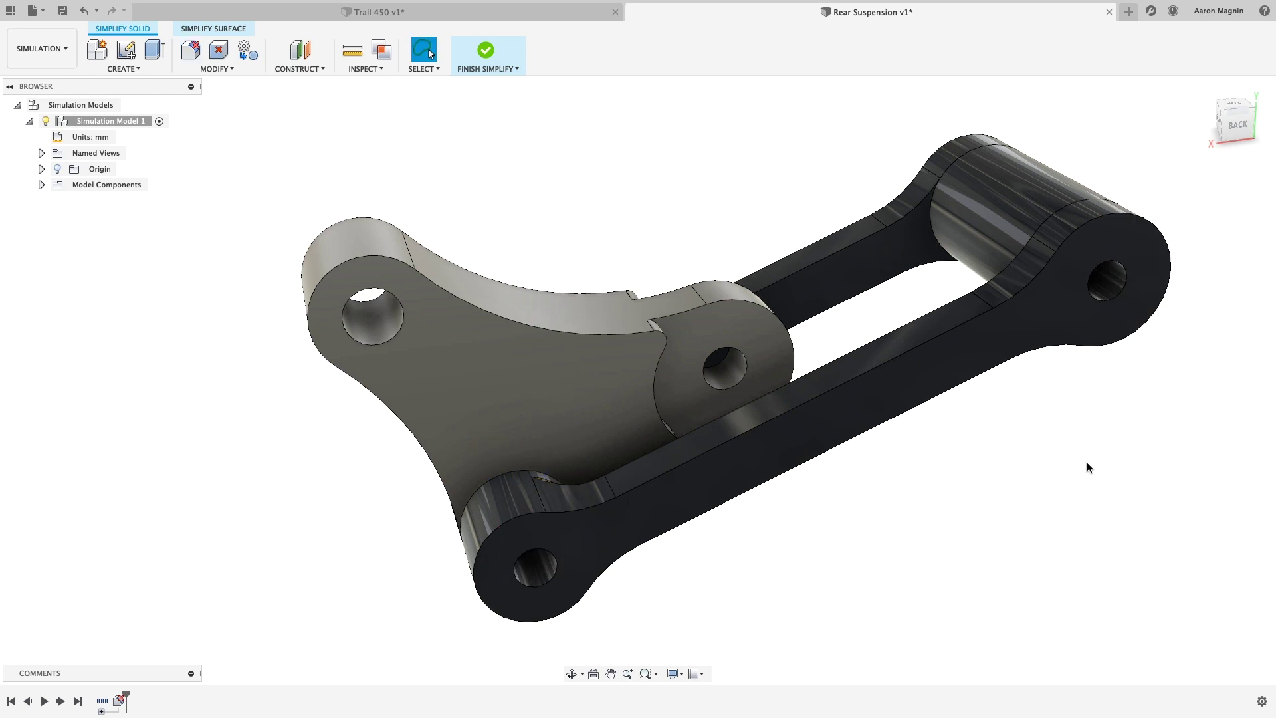
pyautogui.click(485, 54)
# Add a Pin structural constraint on the three lower-left hole faces.
pyautogui.click(284, 50)
pyautogui.click(356, 329)
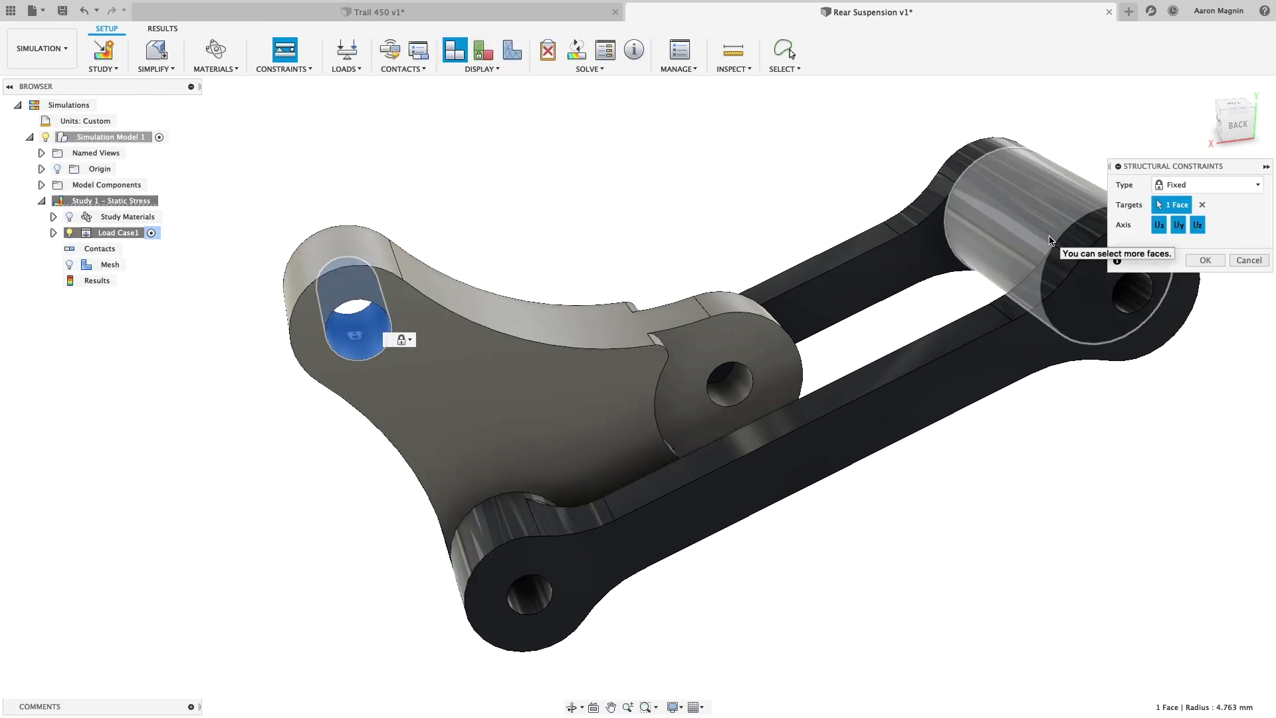
pyautogui.click(1050, 241)
pyautogui.click(1202, 205)
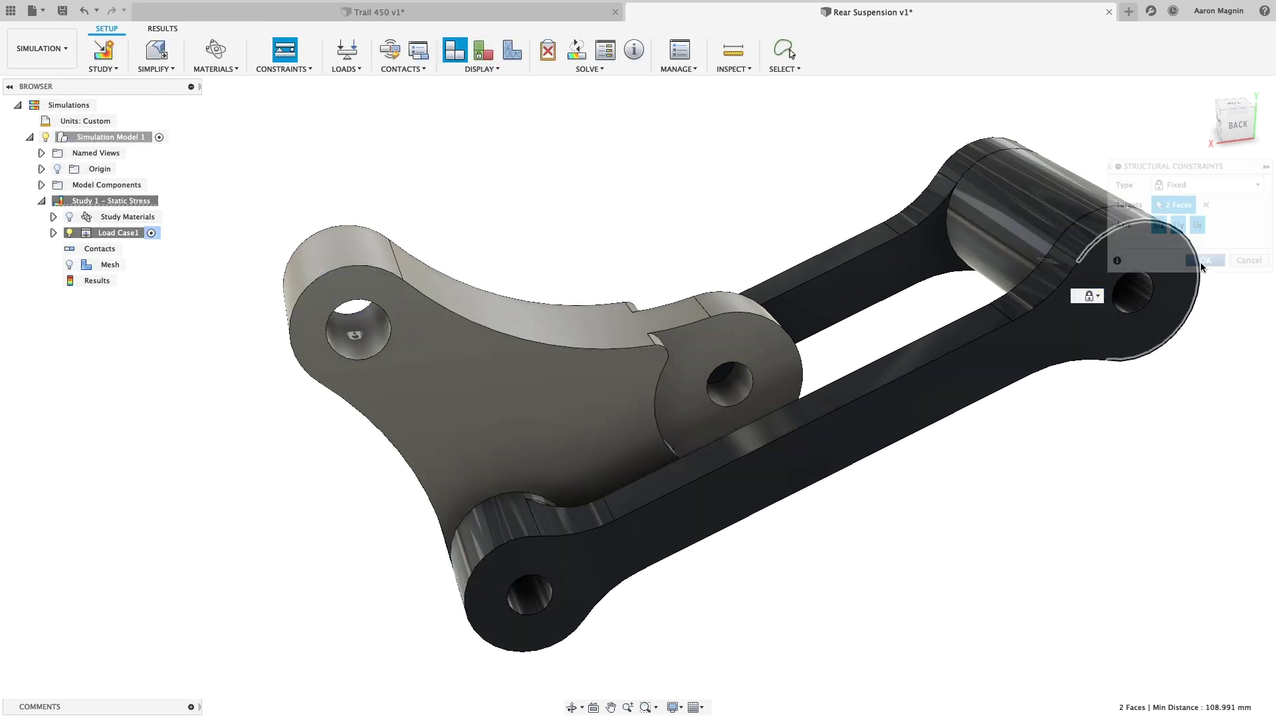
pyautogui.click(1195, 187)
pyautogui.click(1190, 213)
pyautogui.click(530, 589)
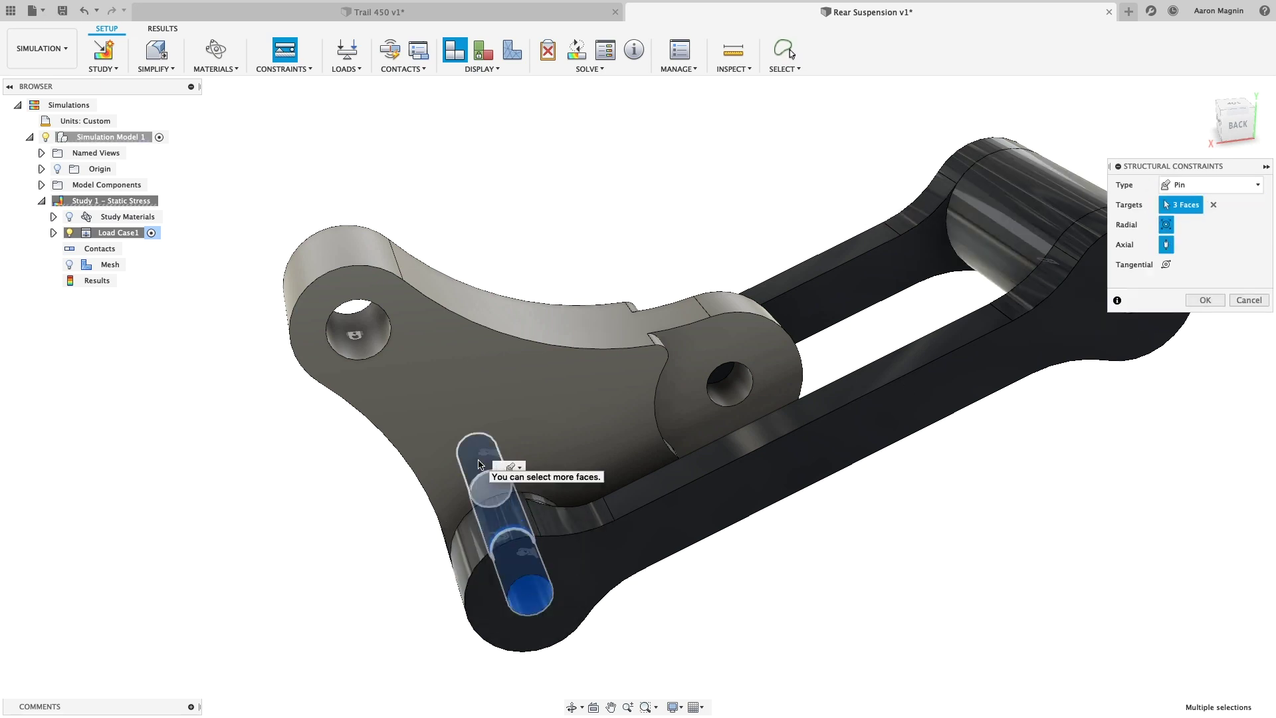
pyautogui.press('Return')
# Apply a 500 lbf force to the middle hole's inner face, tilted 5° about X.
pyautogui.click(347, 50)
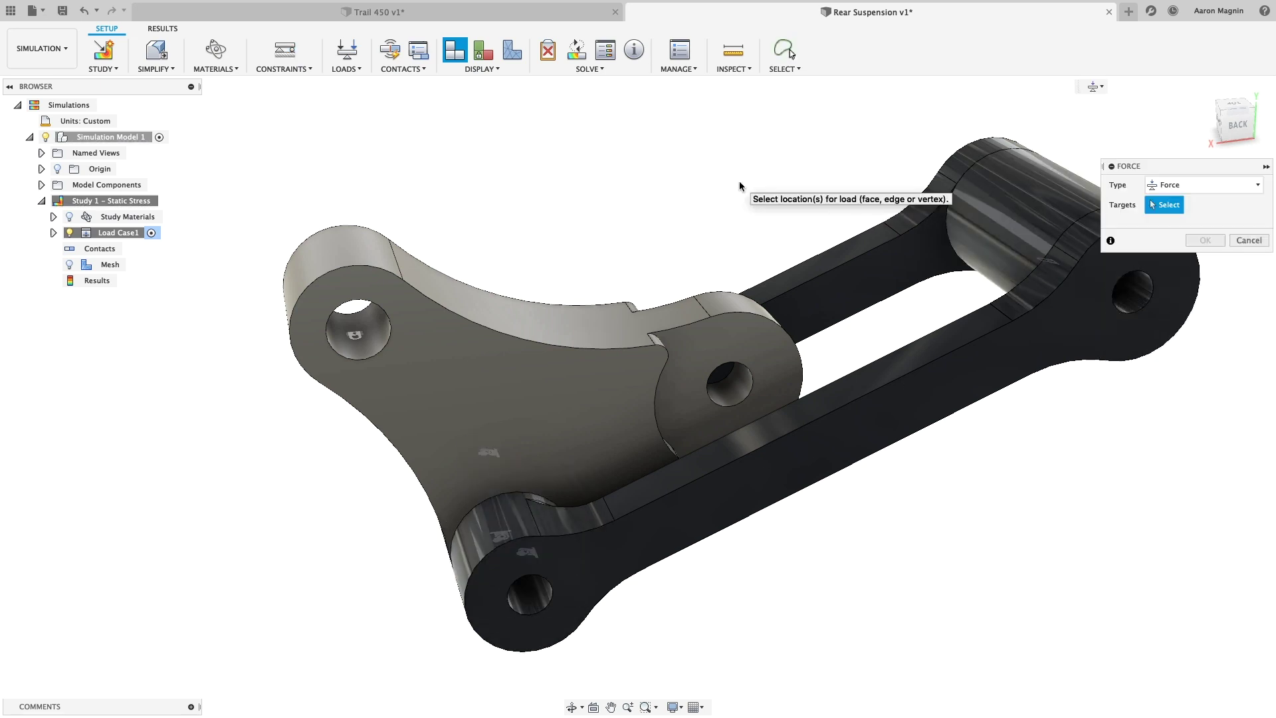
pyautogui.click(730, 389)
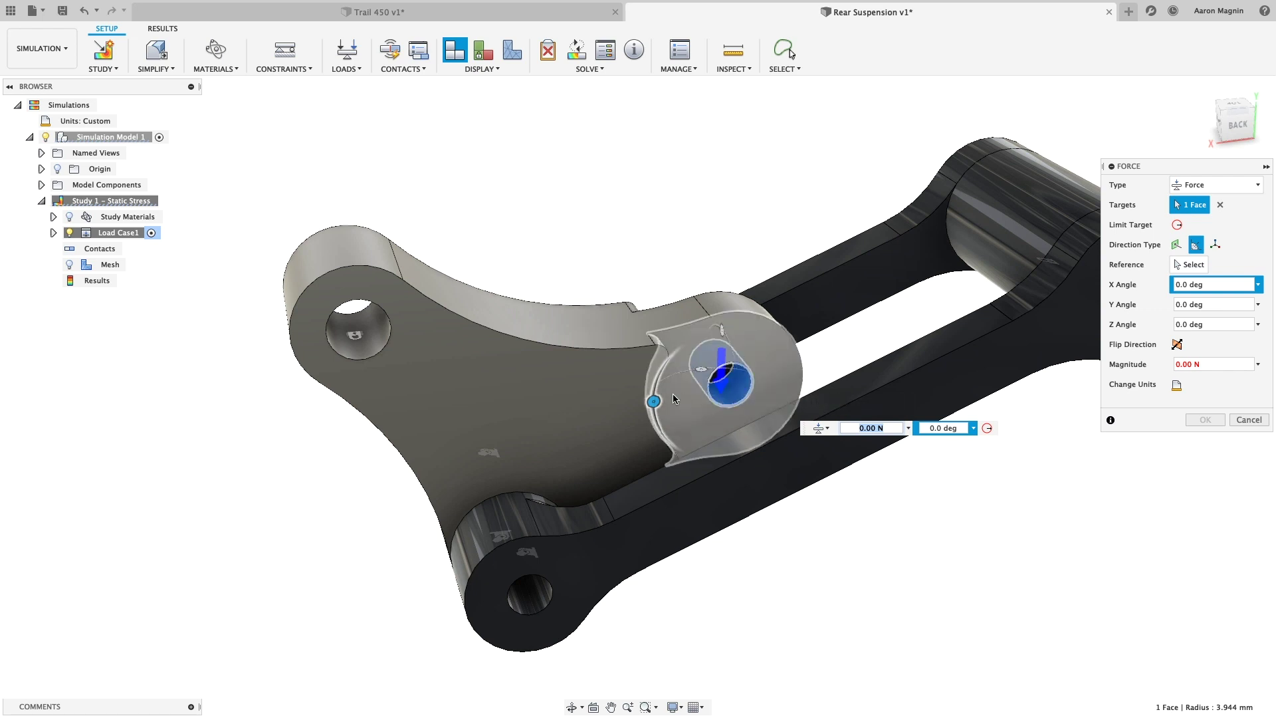
pyautogui.moveTo(654, 401); pyautogui.dragTo(655, 393)
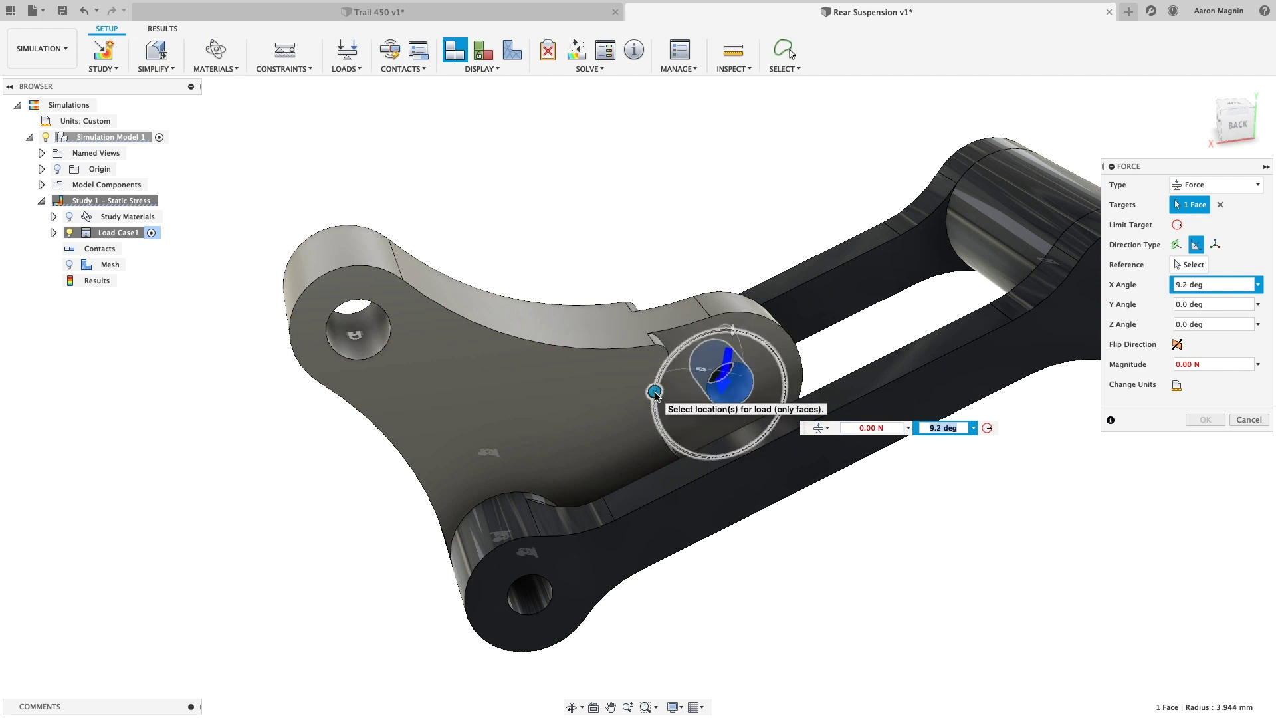
pyautogui.write('5')
pyautogui.press('Tab')
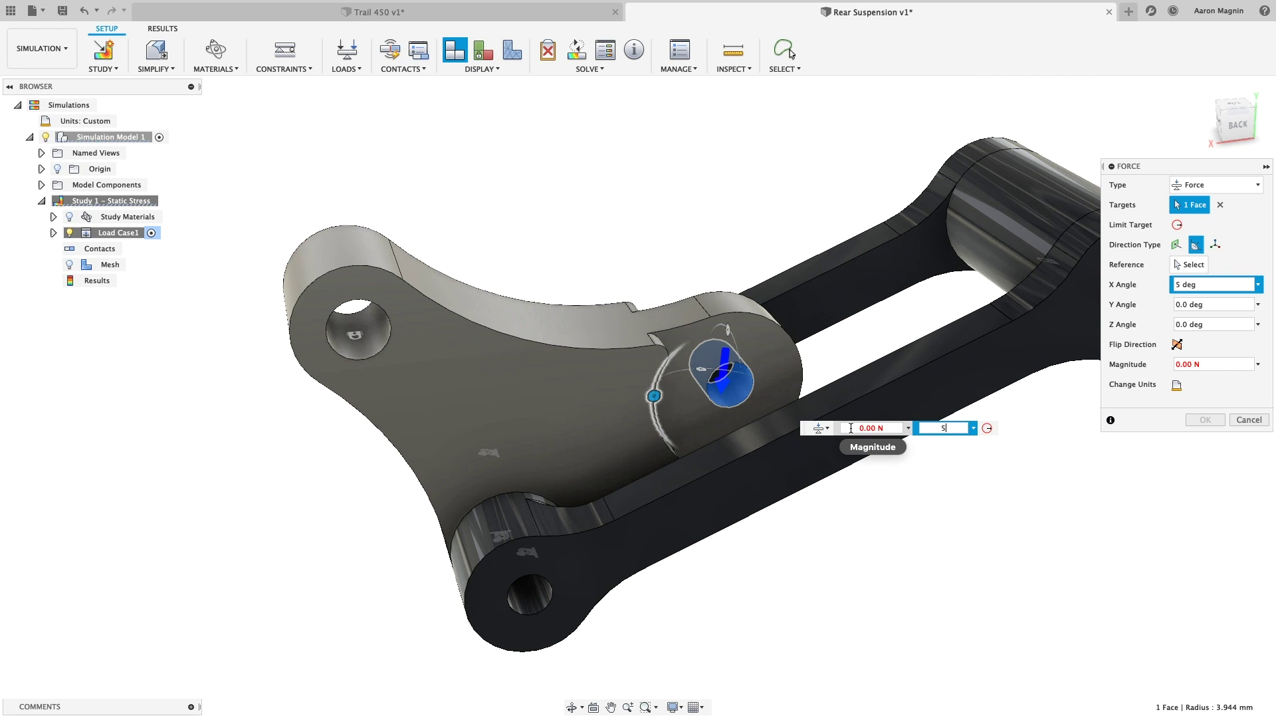
pyautogui.write('5')
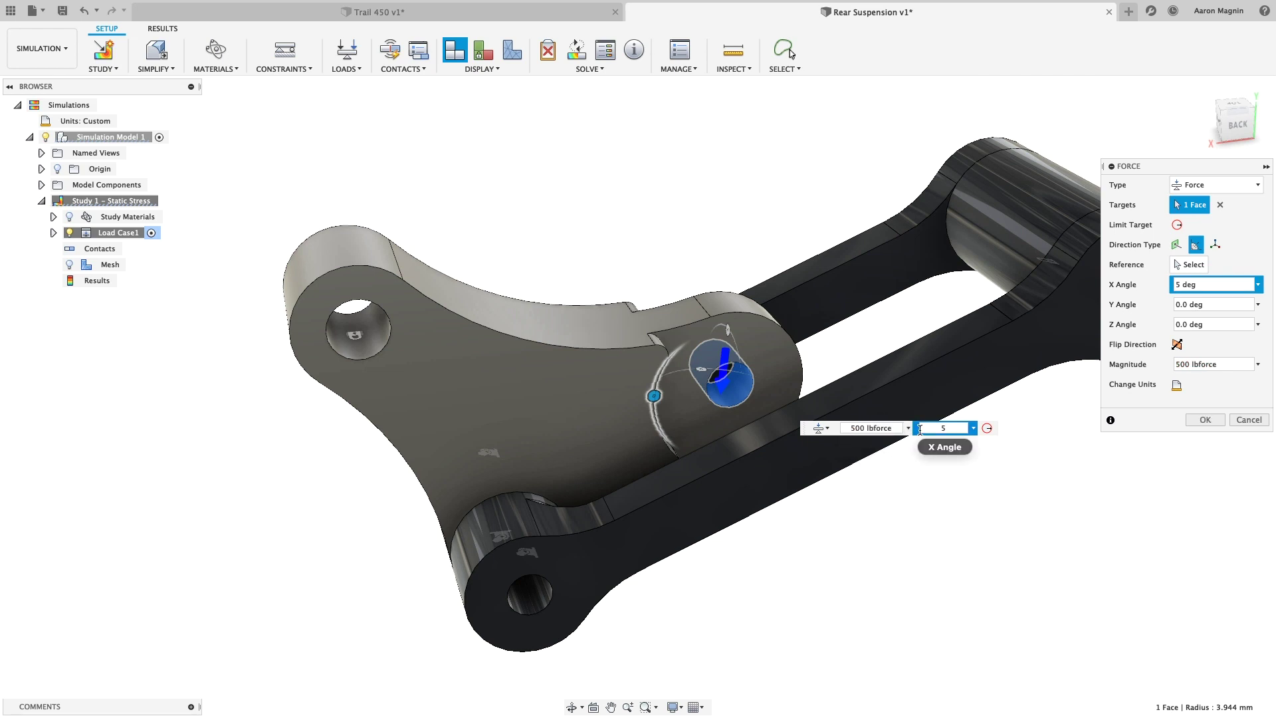
pyautogui.press('Return')
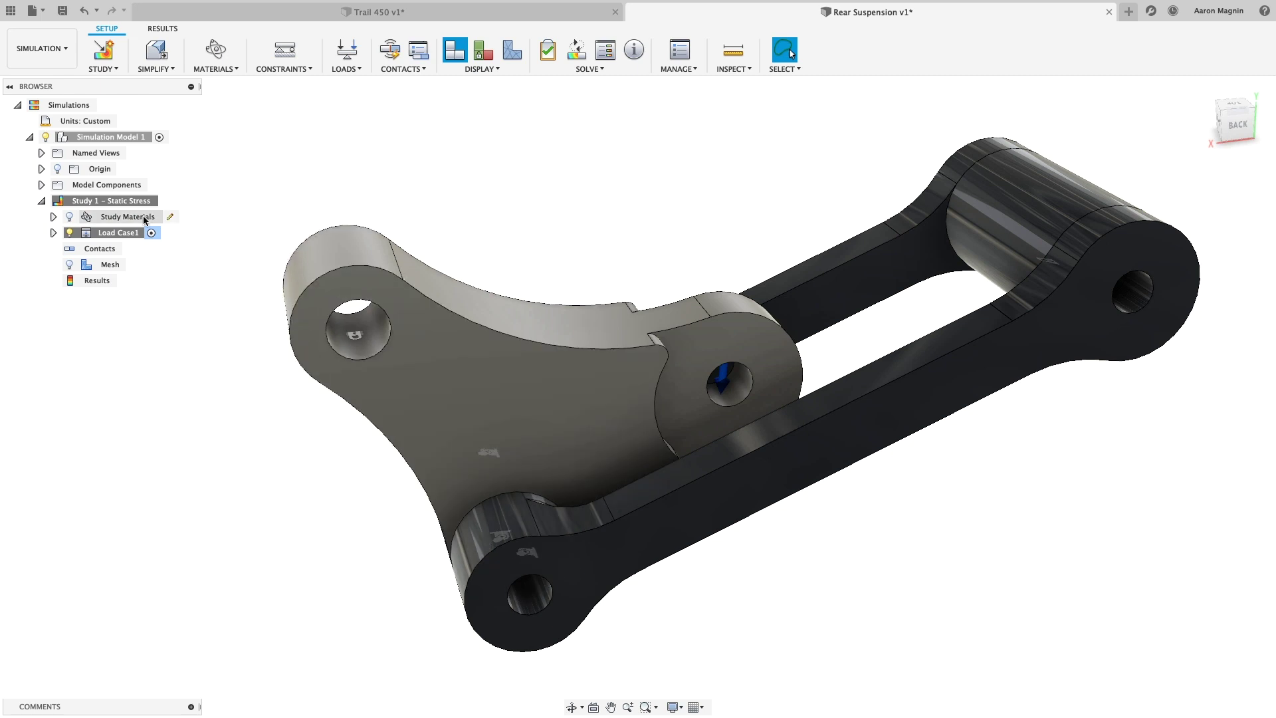
pyautogui.click(169, 217)
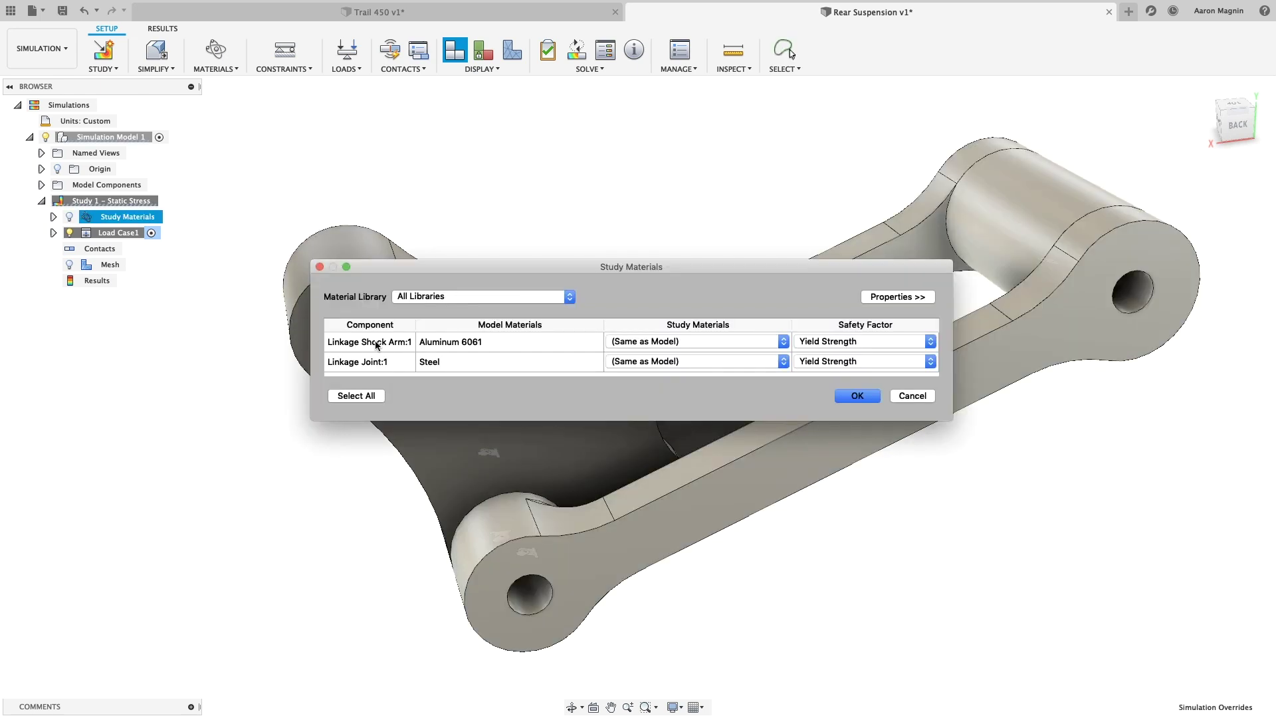
pyautogui.click(845, 398)
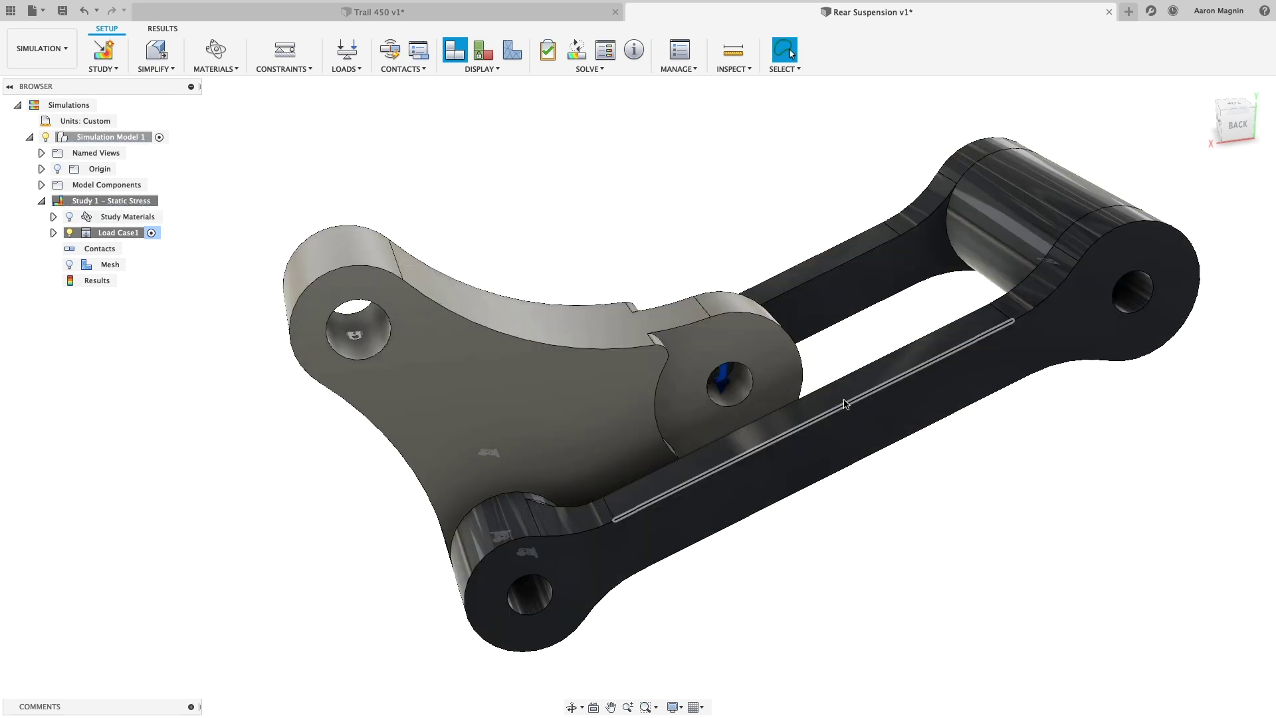
pyautogui.click(483, 57)
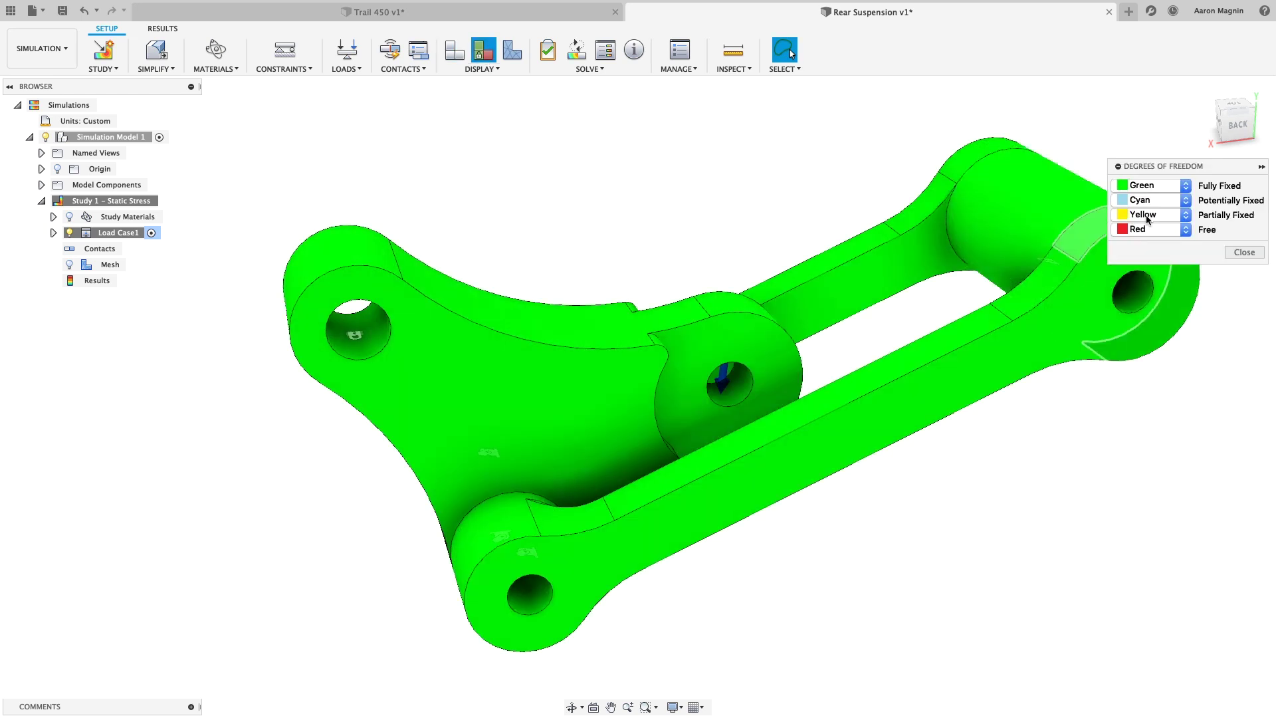
pyautogui.click(1245, 252)
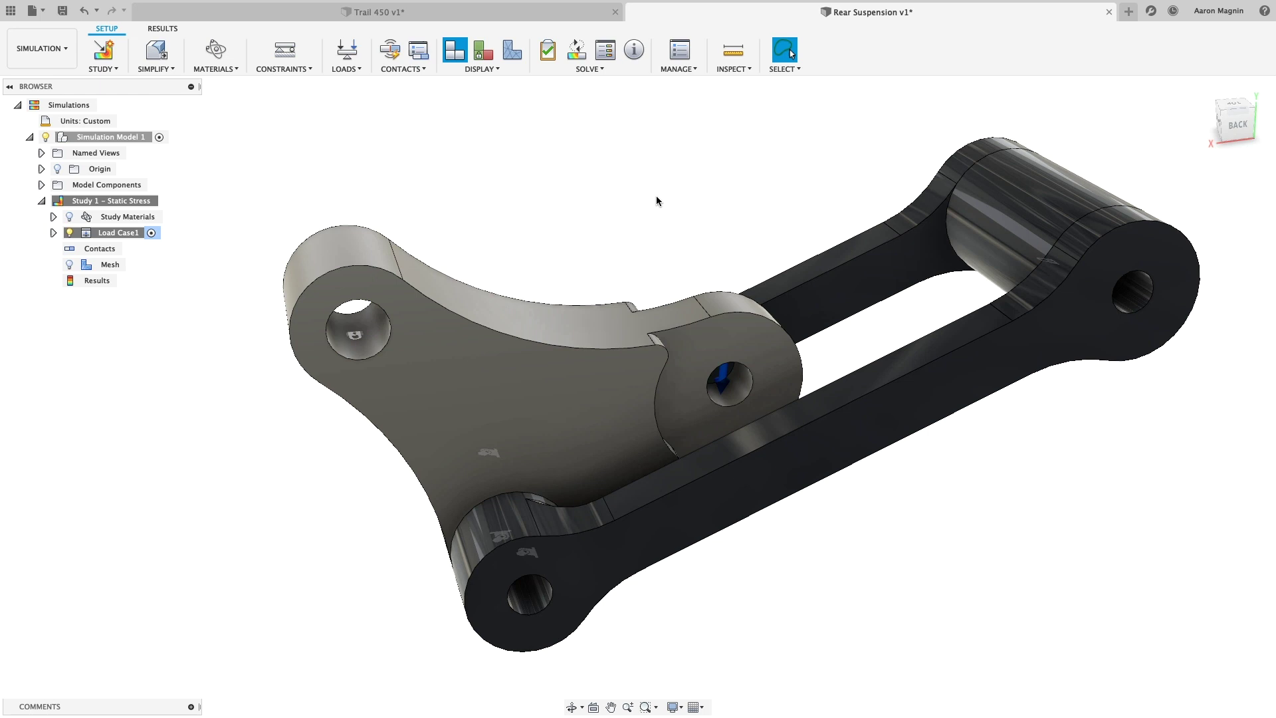
# Solve Study 1 – Static Stress on the cloud and dismiss the job status window.
pyautogui.click(576, 54)
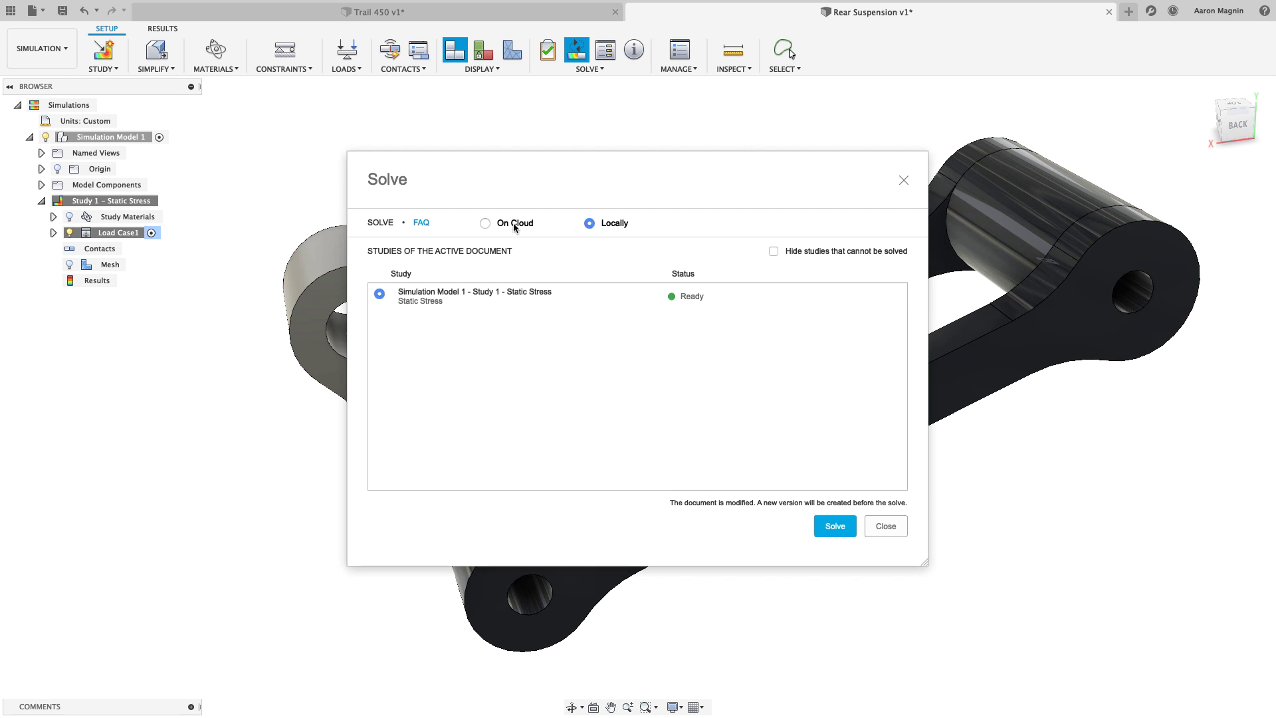
pyautogui.click(485, 223)
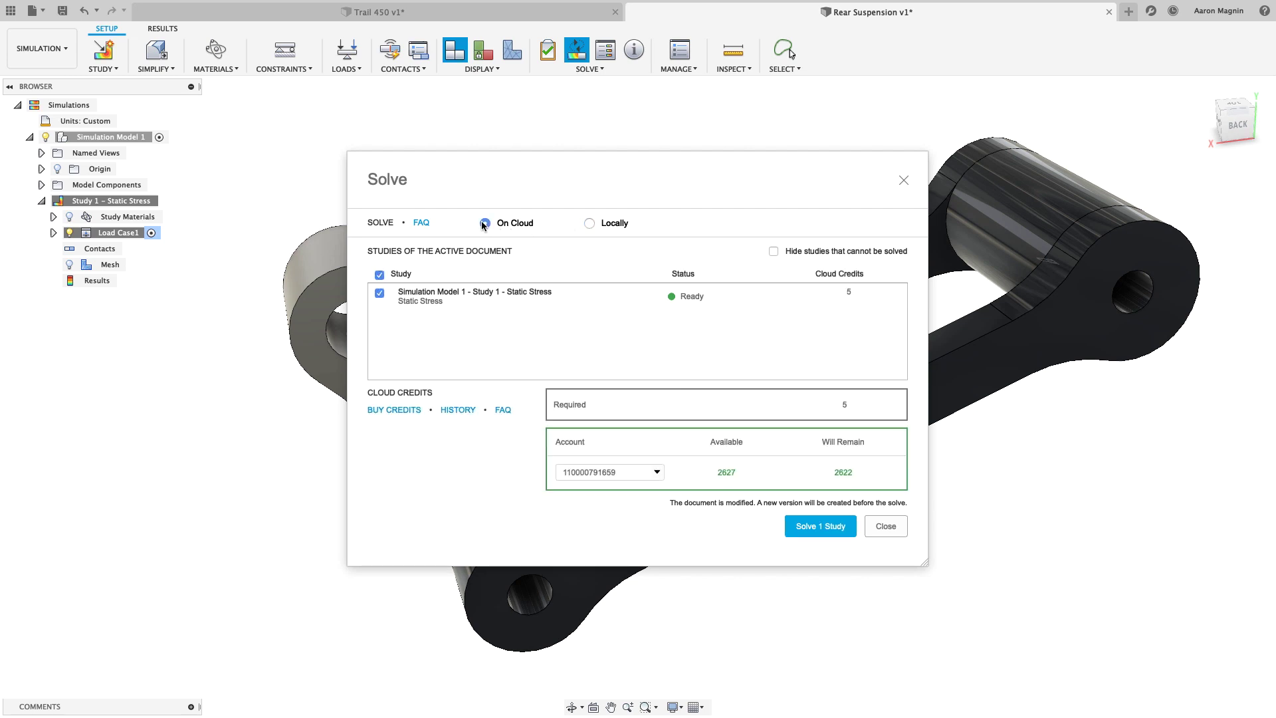
pyautogui.click(843, 530)
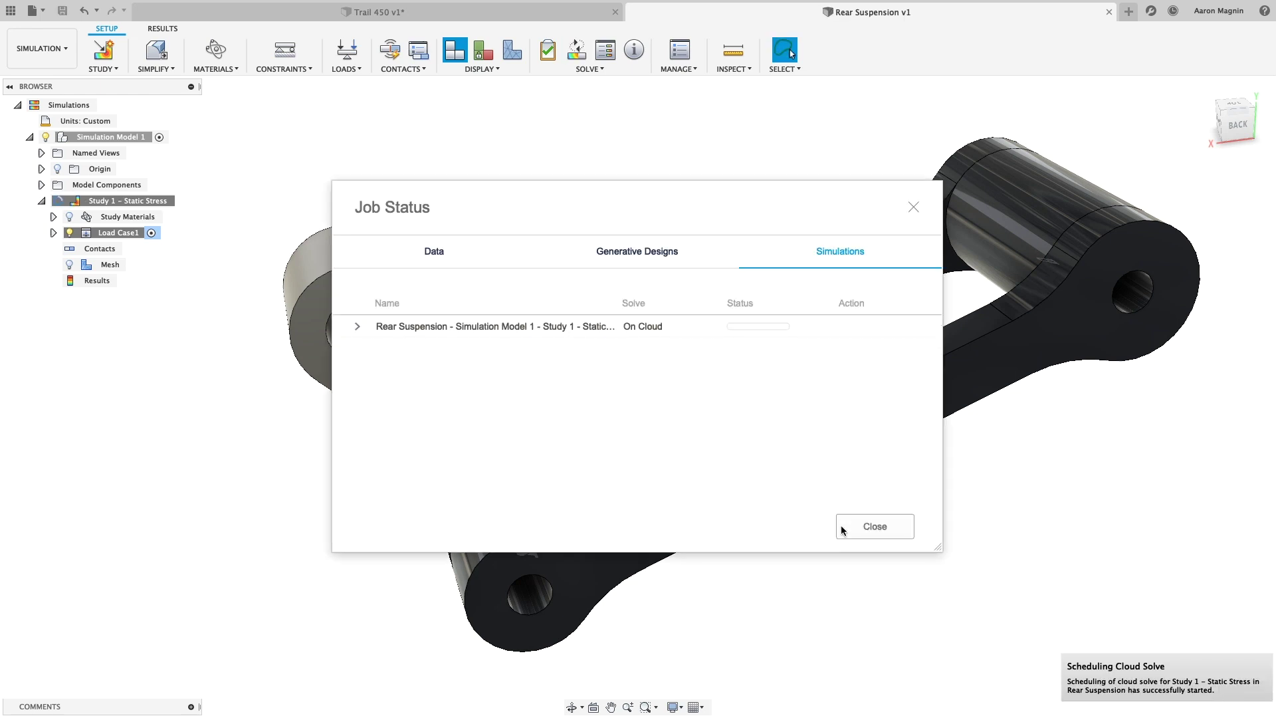
pyautogui.click(873, 528)
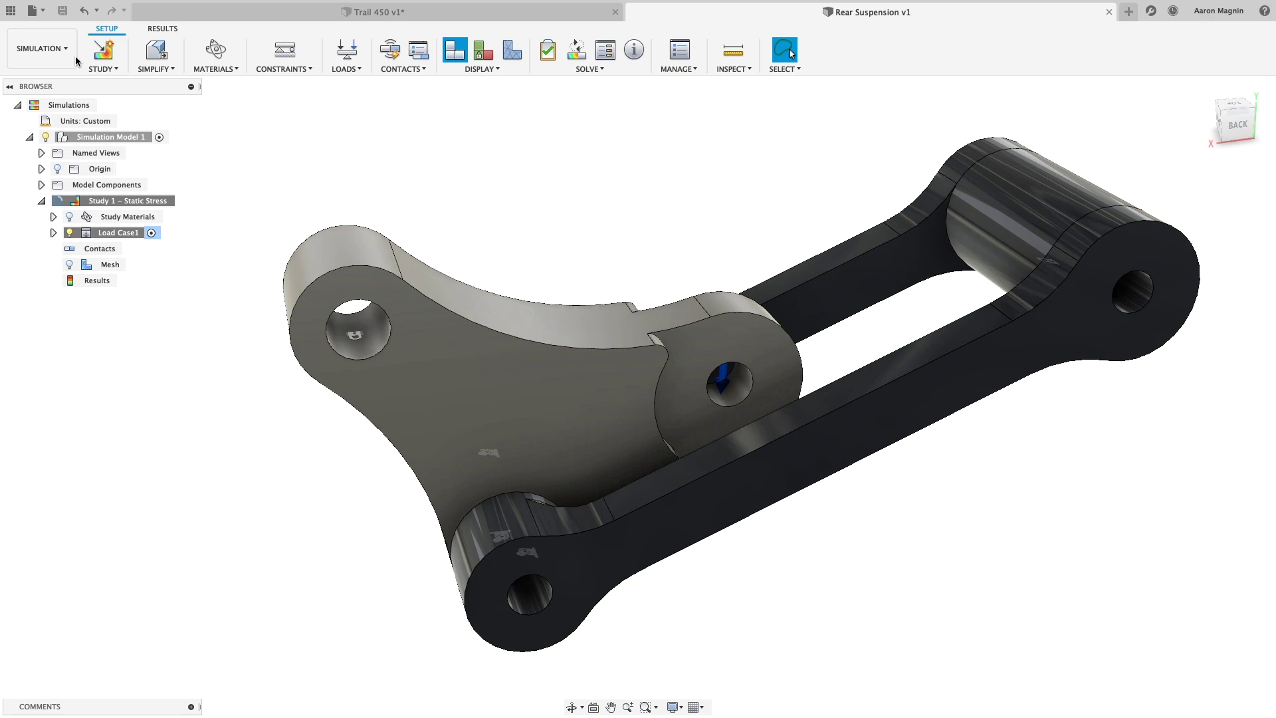
pyautogui.click(39, 49)
# Back in Design, derive the linkage joint body into a new untitled design.
pyautogui.click(53, 79)
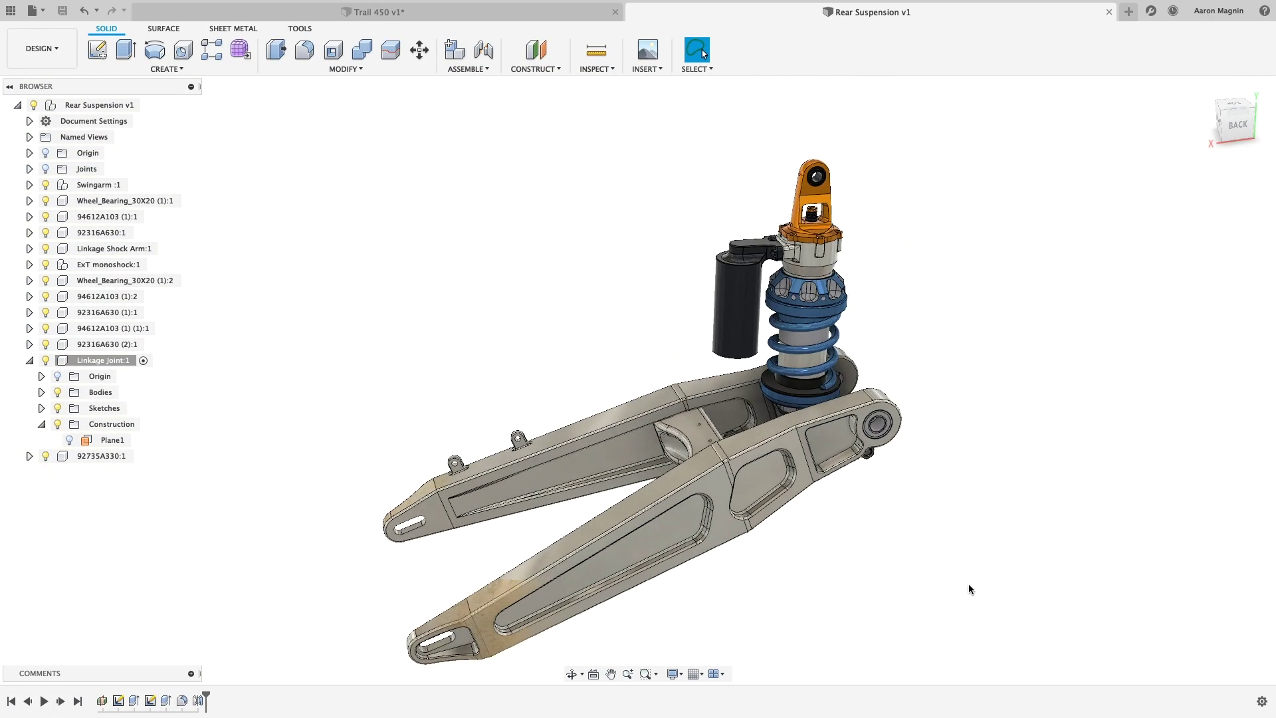
pyautogui.keyDown('shift'); pyautogui.moveTo(931, 577); pyautogui.dragTo(885, 514, button='middle'); pyautogui.keyUp('shift')
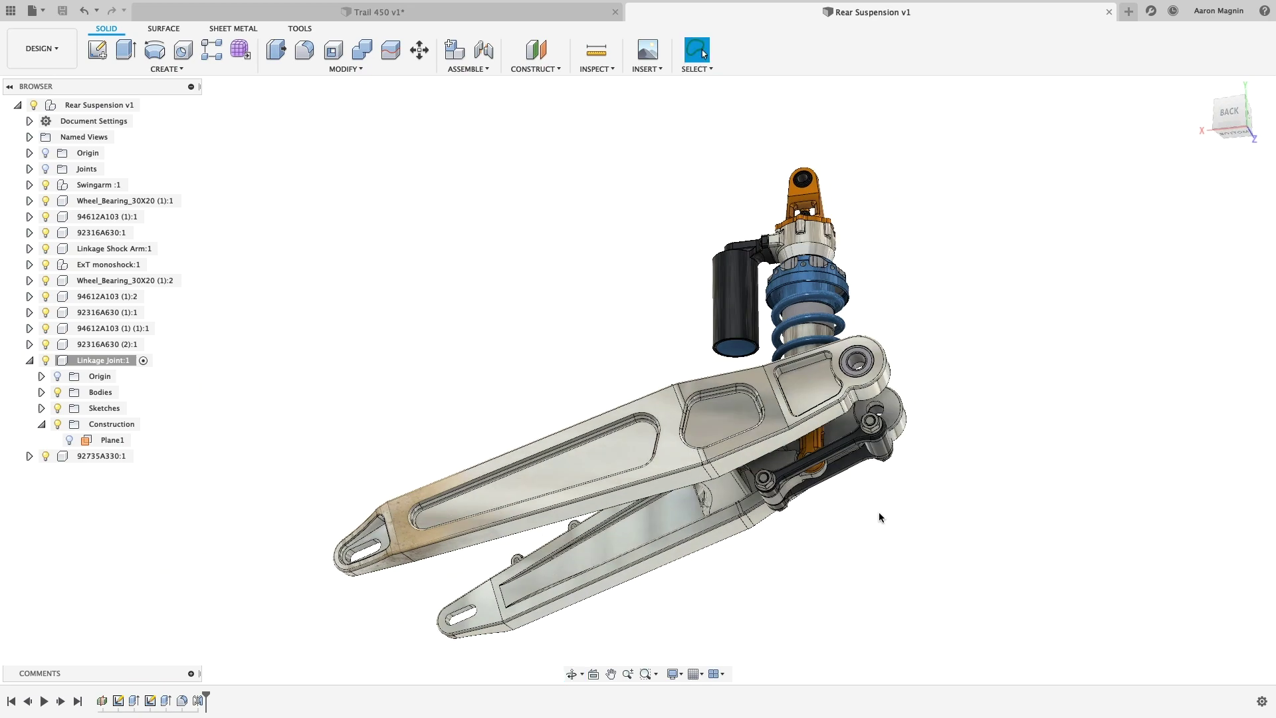
pyautogui.click(174, 69)
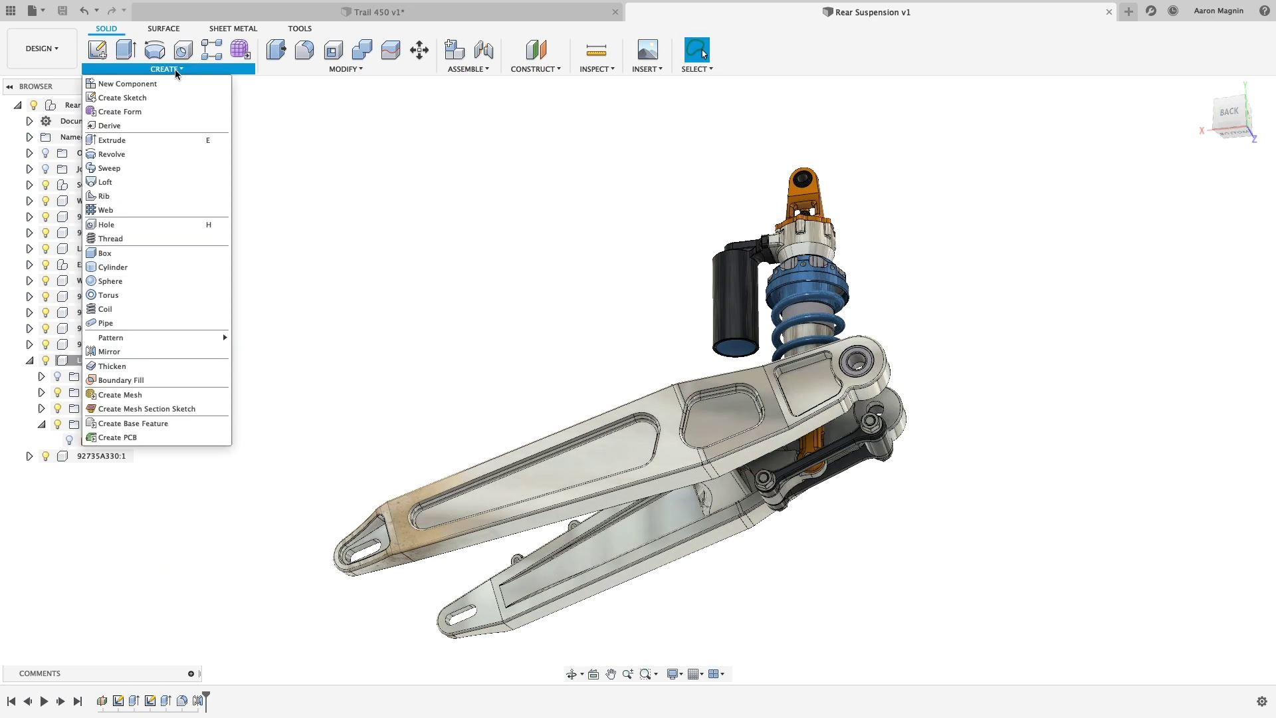
pyautogui.click(165, 131)
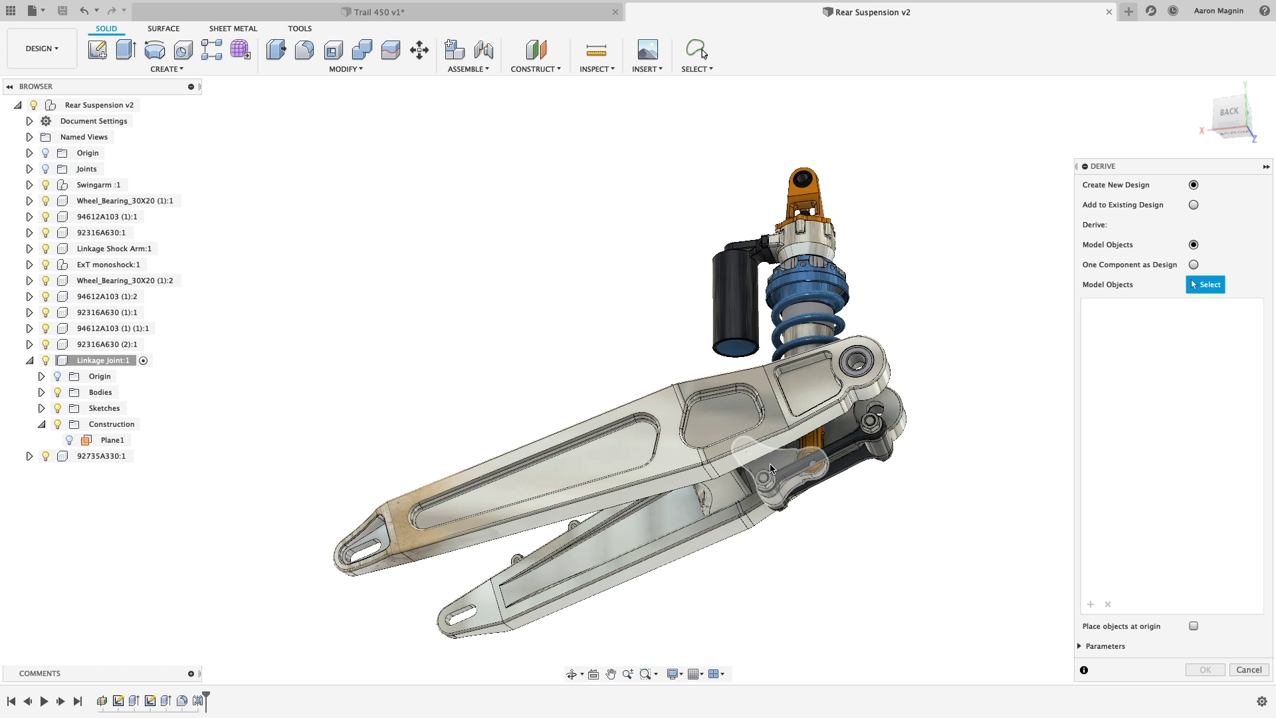
pyautogui.click(771, 468)
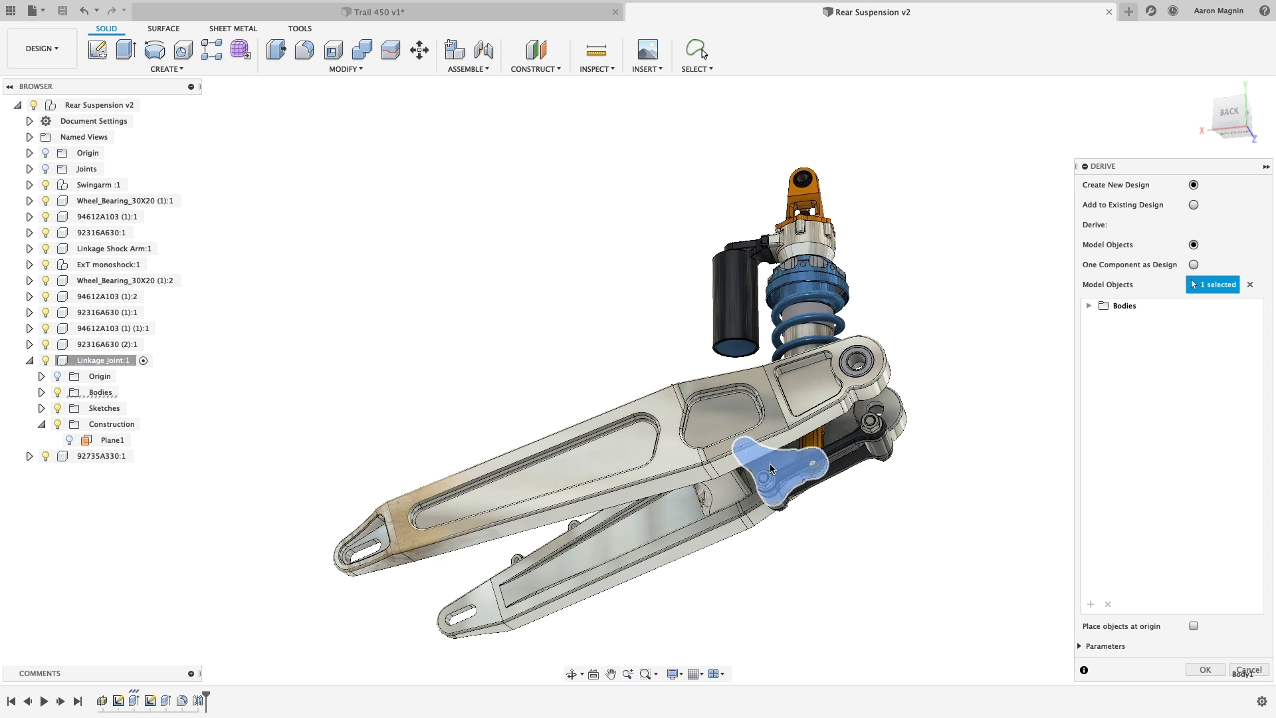
pyautogui.click(1202, 670)
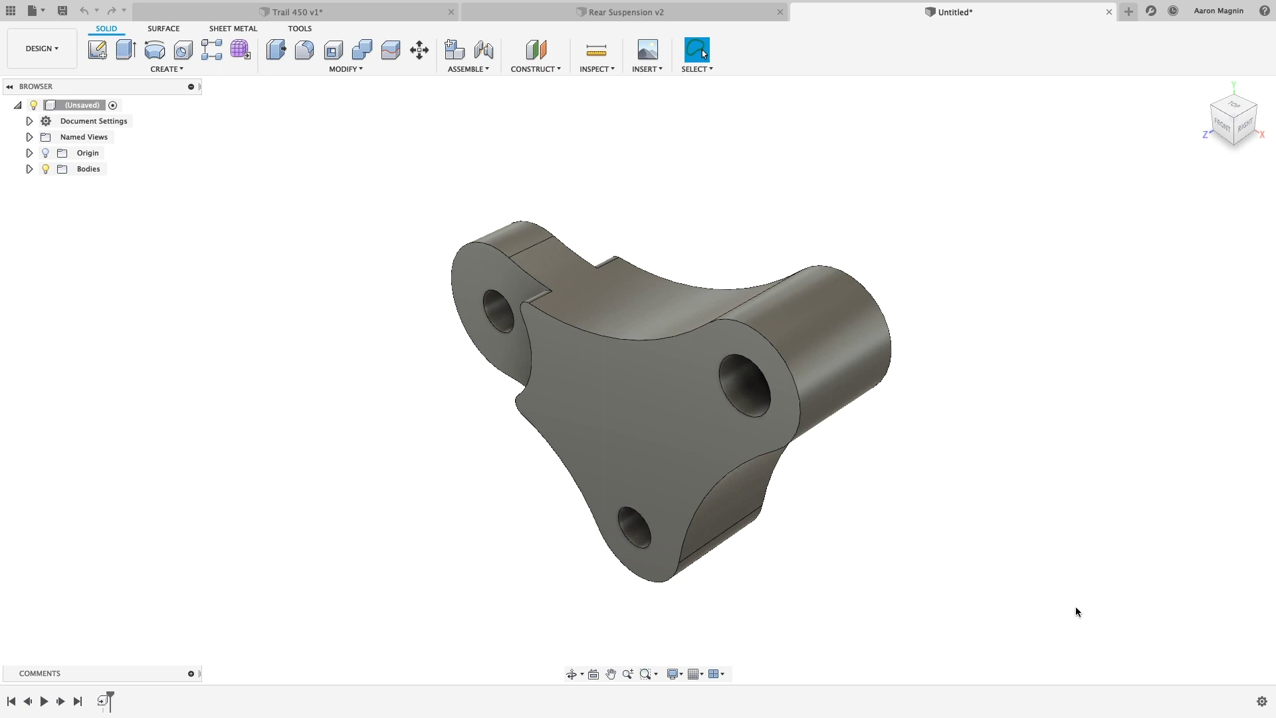
pyautogui.click(60, 52)
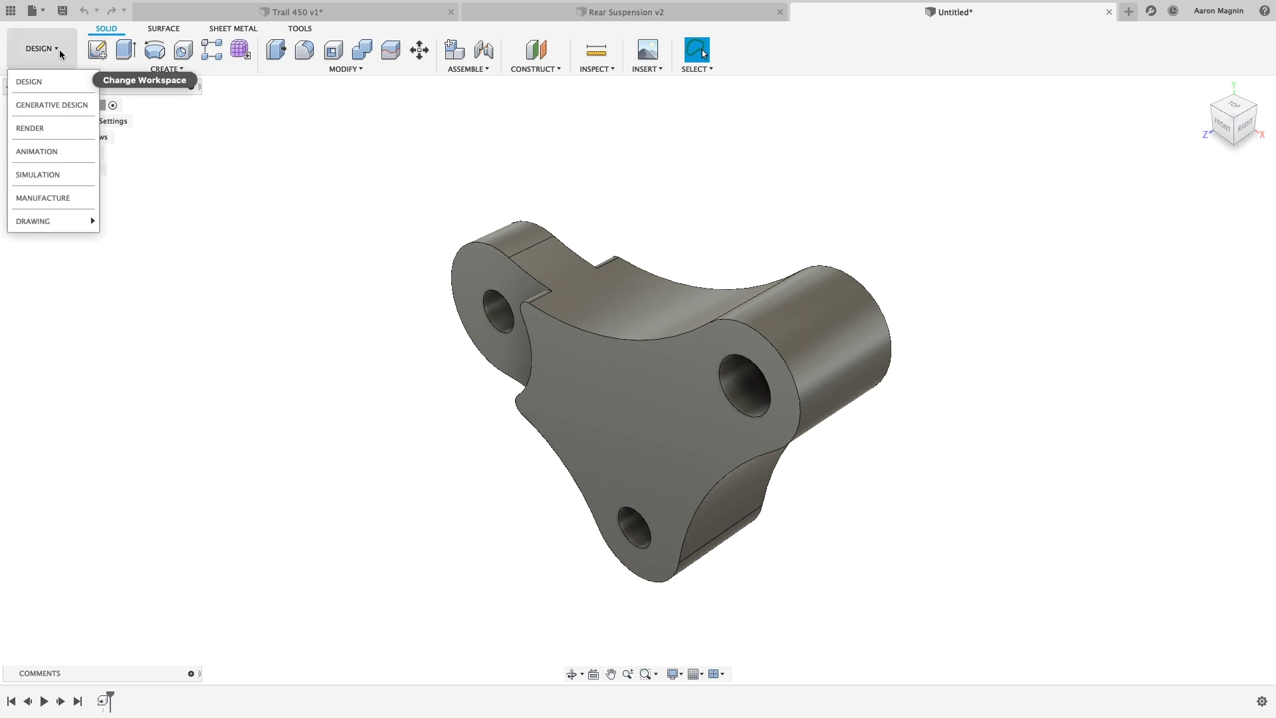
# Create a machining setup and a facing toolpath with the Tutorial - Inch 2" face mill.
pyautogui.click(58, 199)
pyautogui.click(97, 51)
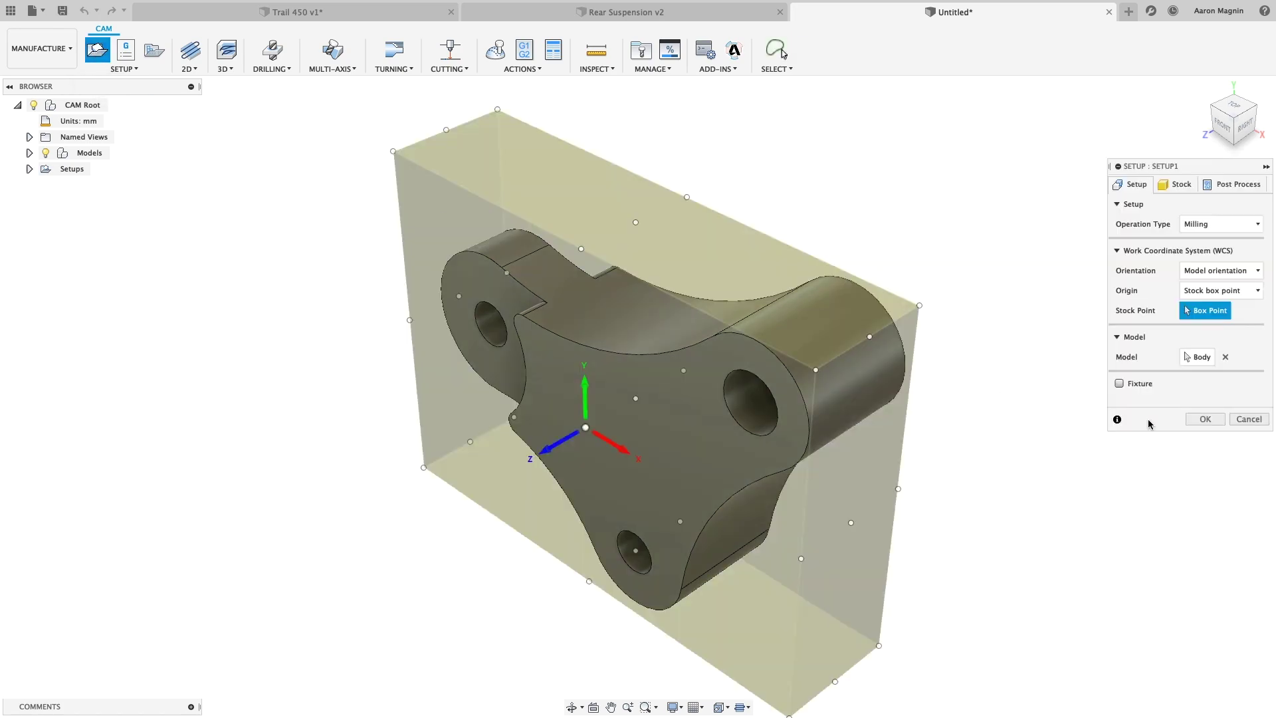
pyautogui.click(1206, 419)
pyautogui.keyDown('shift'); pyautogui.moveTo(1044, 448); pyautogui.dragTo(401, 380, button='middle'); pyautogui.keyUp('shift')
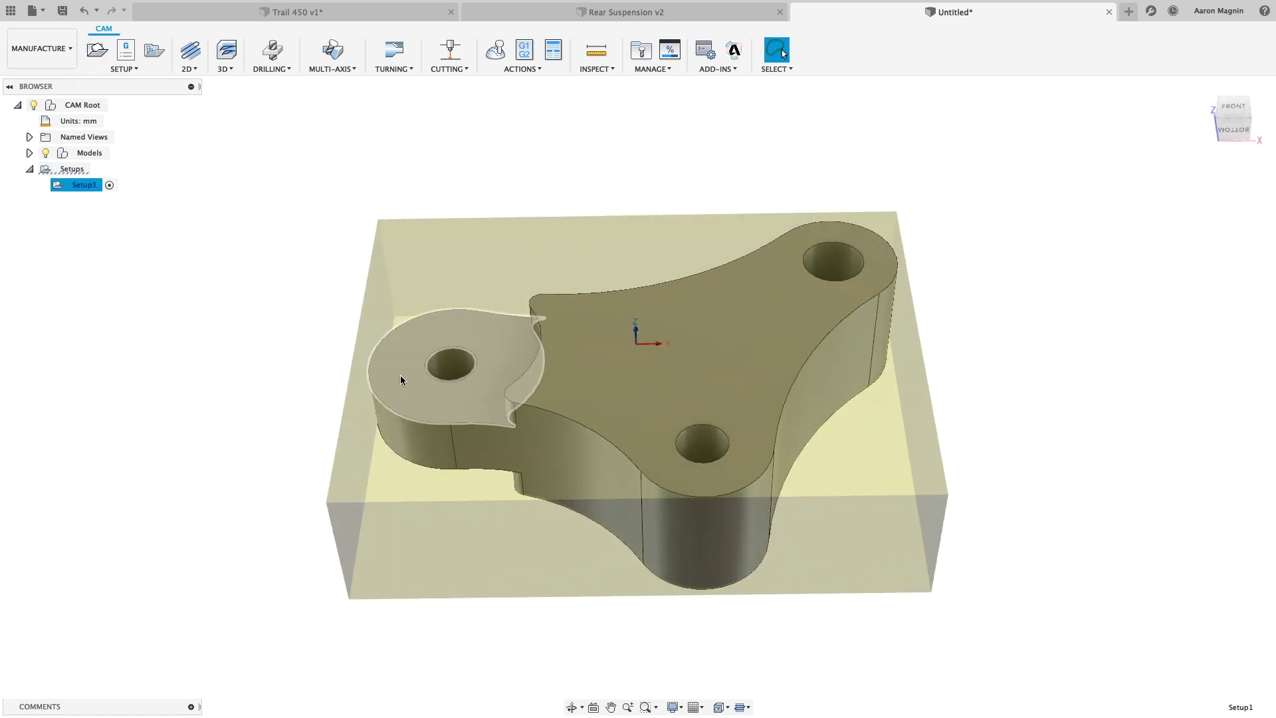
pyautogui.click(191, 68)
pyautogui.click(200, 114)
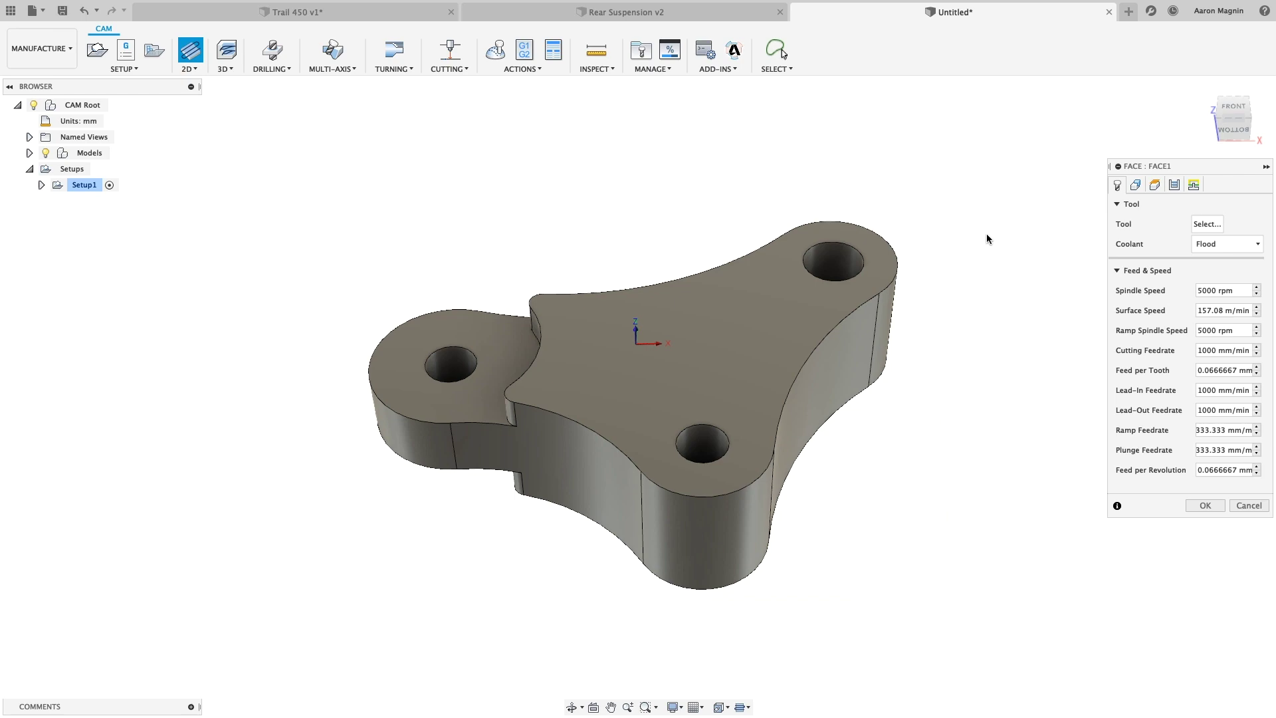
pyautogui.click(1207, 224)
pyautogui.click(368, 357)
pyautogui.scroll(-8, 386, 438)
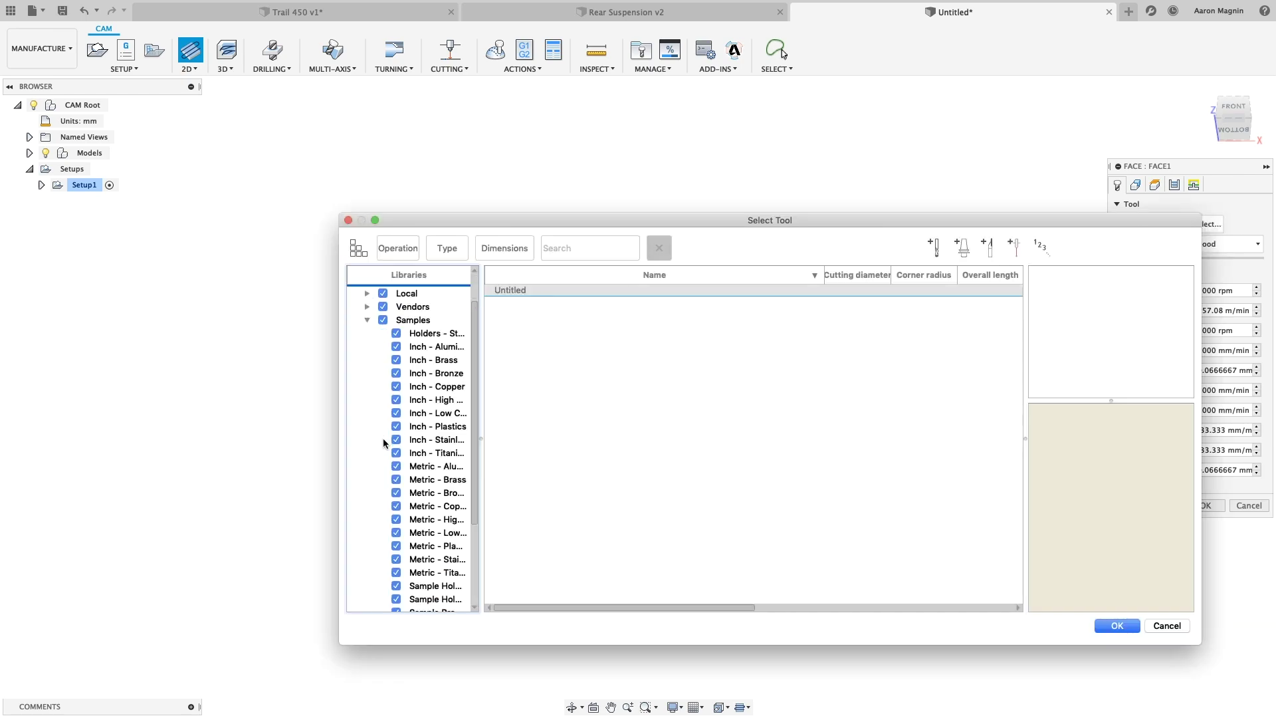
pyautogui.click(436, 591)
pyautogui.click(1106, 626)
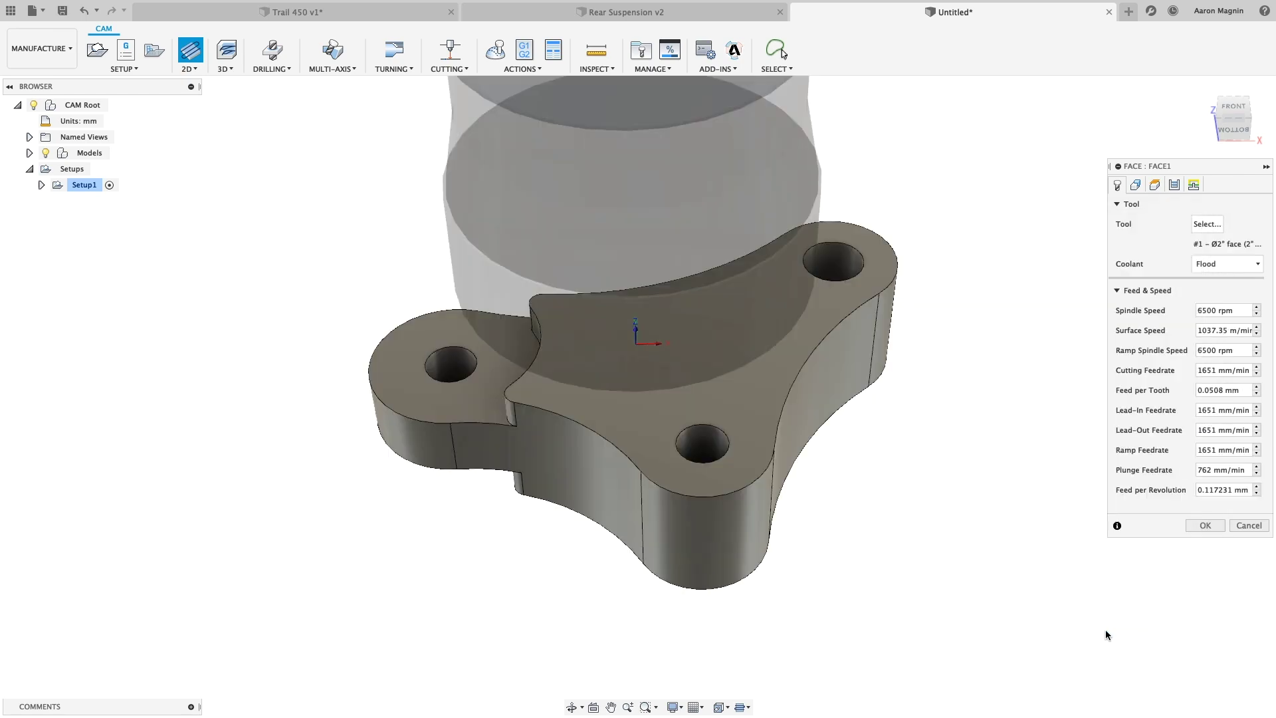
pyautogui.click(1208, 526)
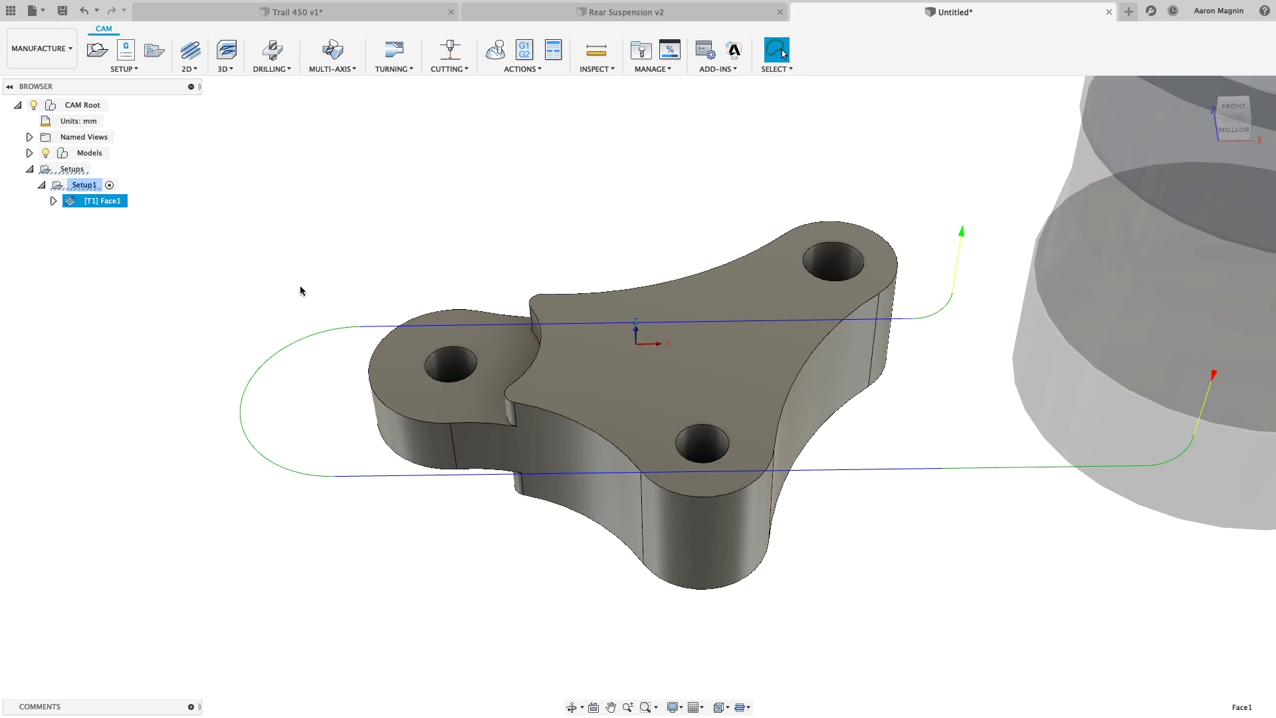
# Add an adaptive clearing toolpath using the Ø1/4" R0.0625 bull nose tool.
pyautogui.click(227, 59)
pyautogui.click(256, 81)
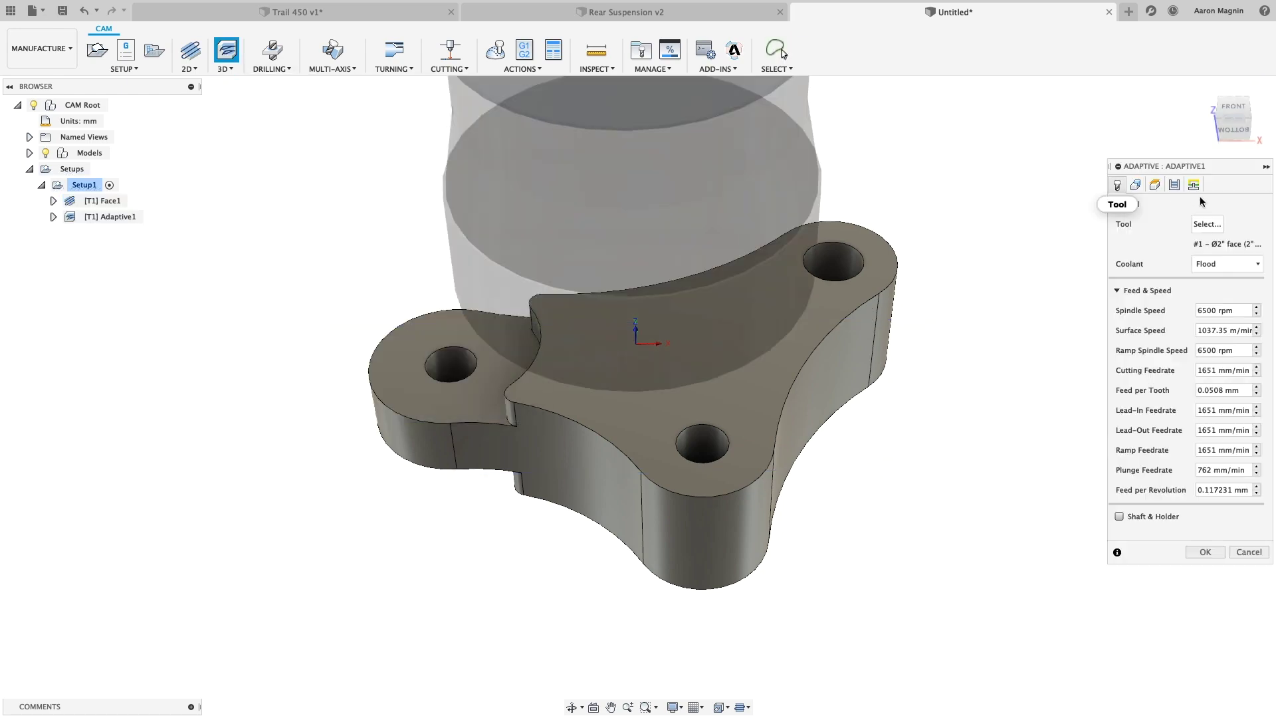
pyautogui.click(1207, 224)
pyautogui.click(422, 363)
pyautogui.click(446, 591)
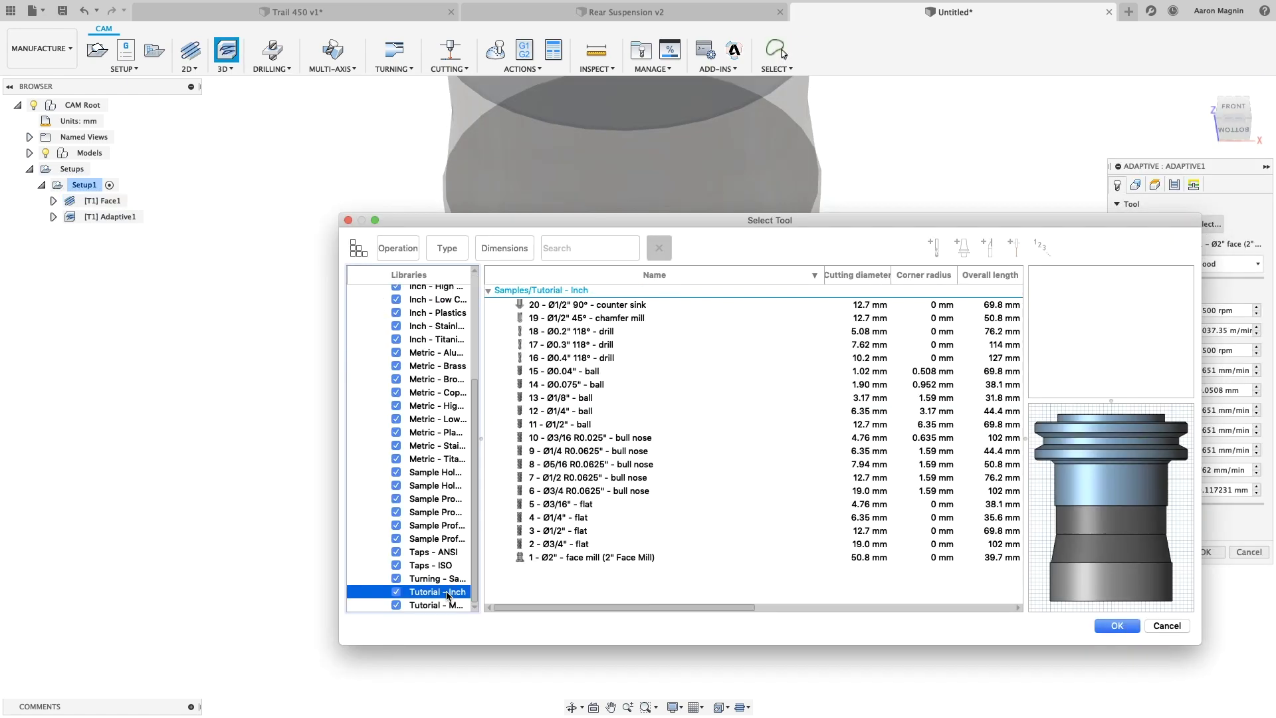
pyautogui.click(580, 450)
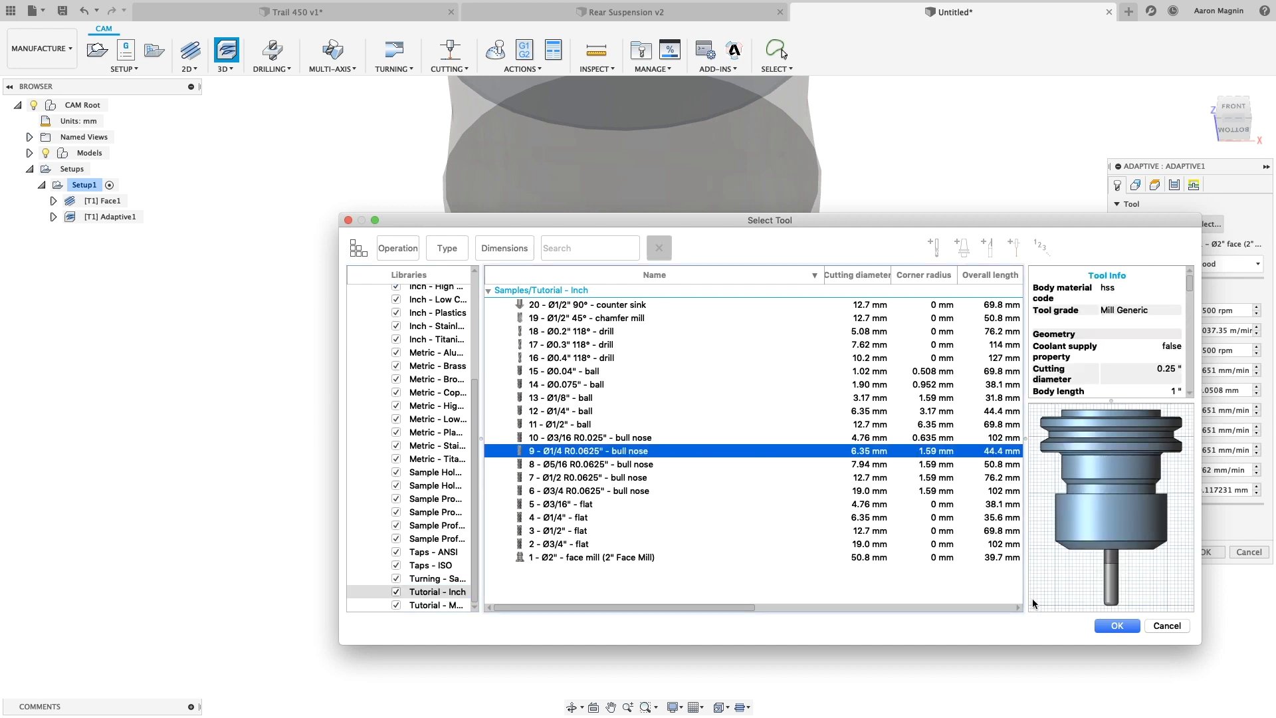
pyautogui.click(1112, 627)
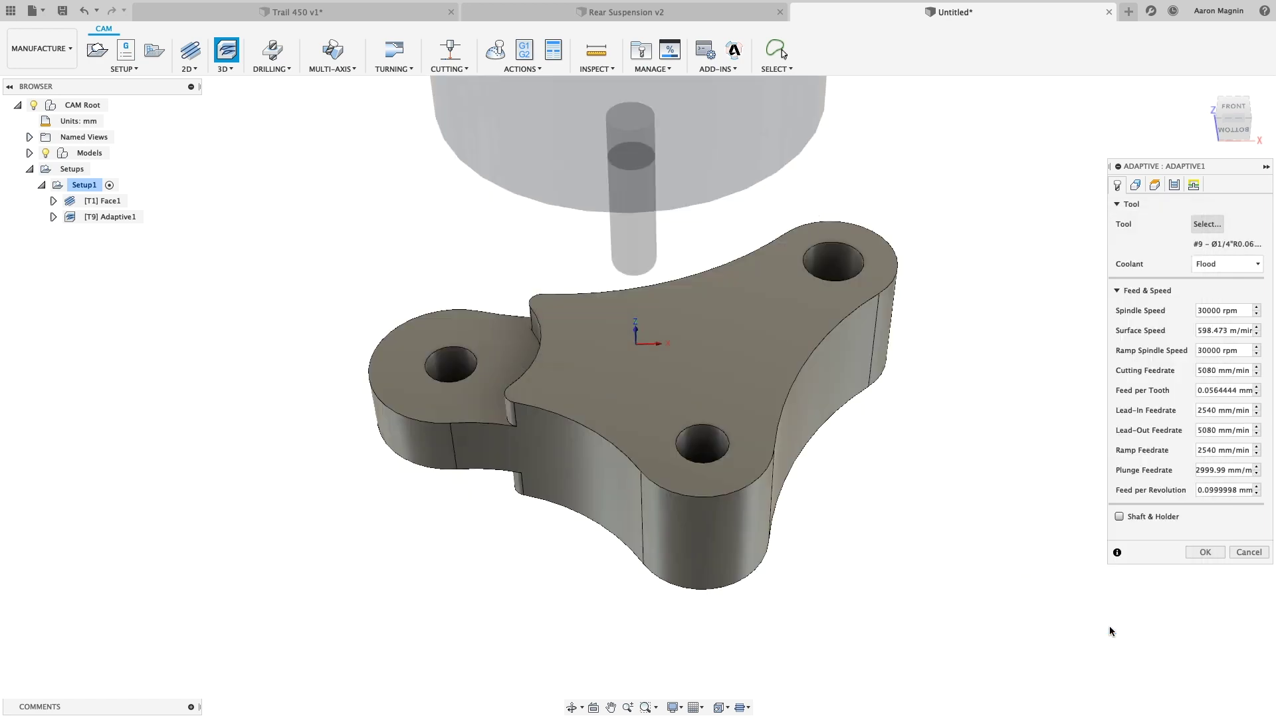
pyautogui.click(1205, 553)
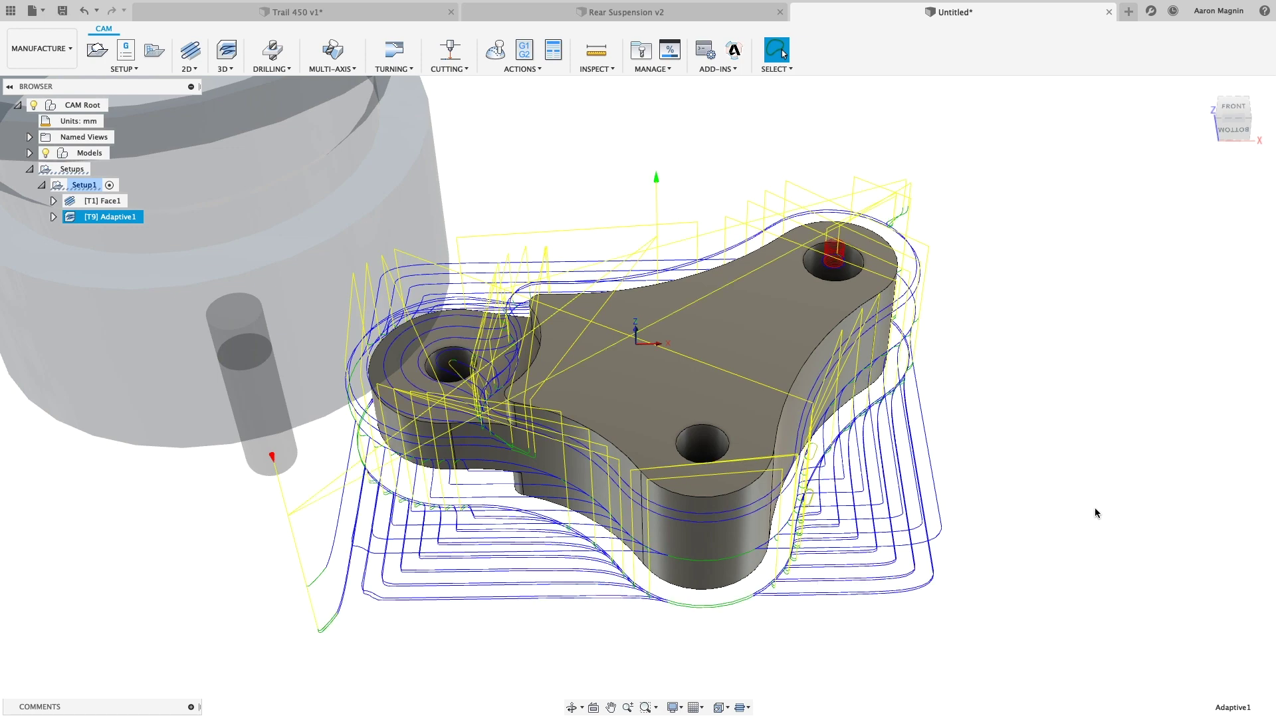
# Save the CAM document as 'Linkage Joint CAM'.
pyautogui.click(62, 11)
pyautogui.write('Linkage Joint CAM')
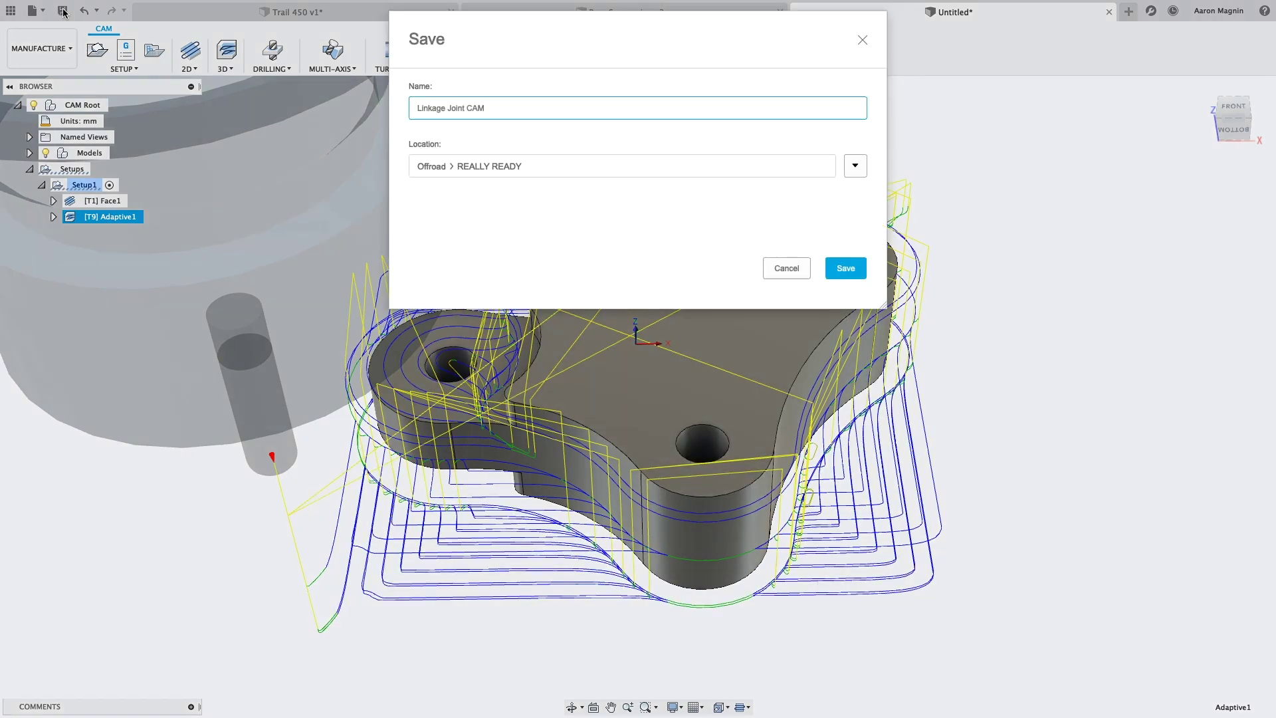
pyautogui.press('Return')
# Switch to Rear Suspension v2 in the Simulation workspace and fit the linkage in view.
pyautogui.hotkey('ctrl', 'shift', 'Tab')
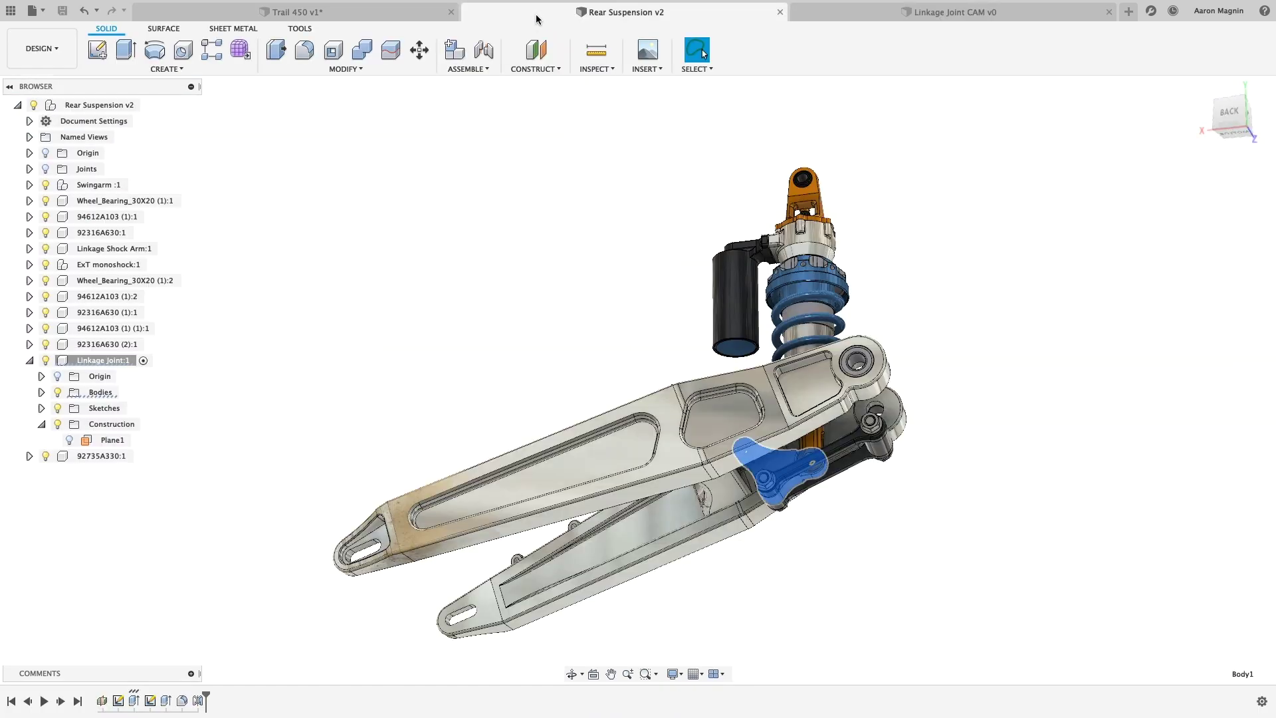
pyautogui.click(44, 54)
pyautogui.click(52, 174)
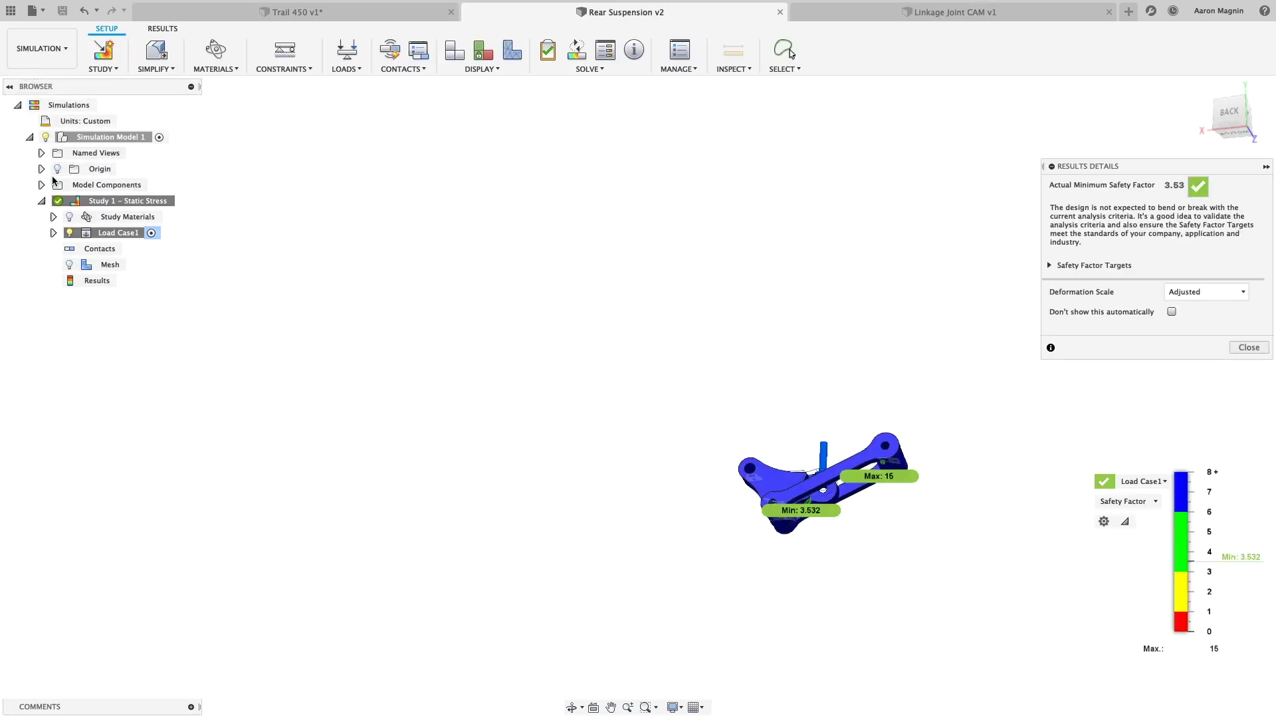
pyautogui.press('F6')
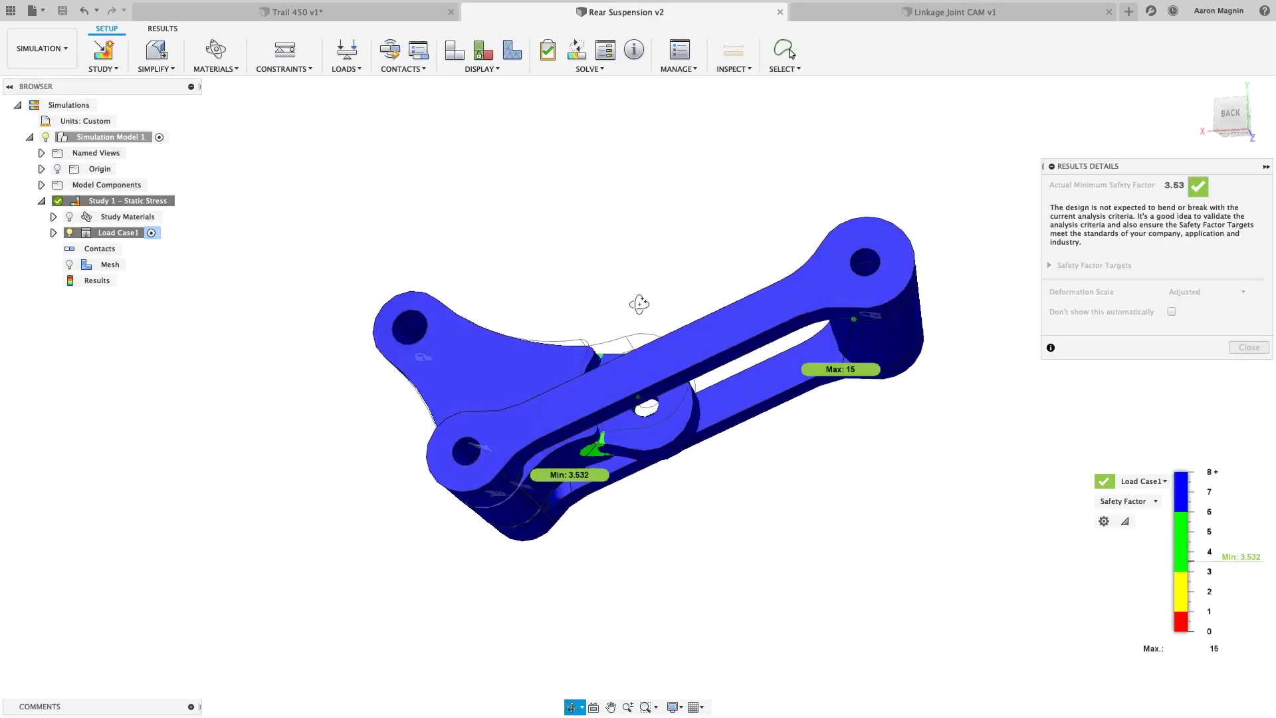
pyautogui.keyDown('shift'); pyautogui.moveTo(636, 302); pyautogui.dragTo(489, 336, button='middle'); pyautogui.keyUp('shift')
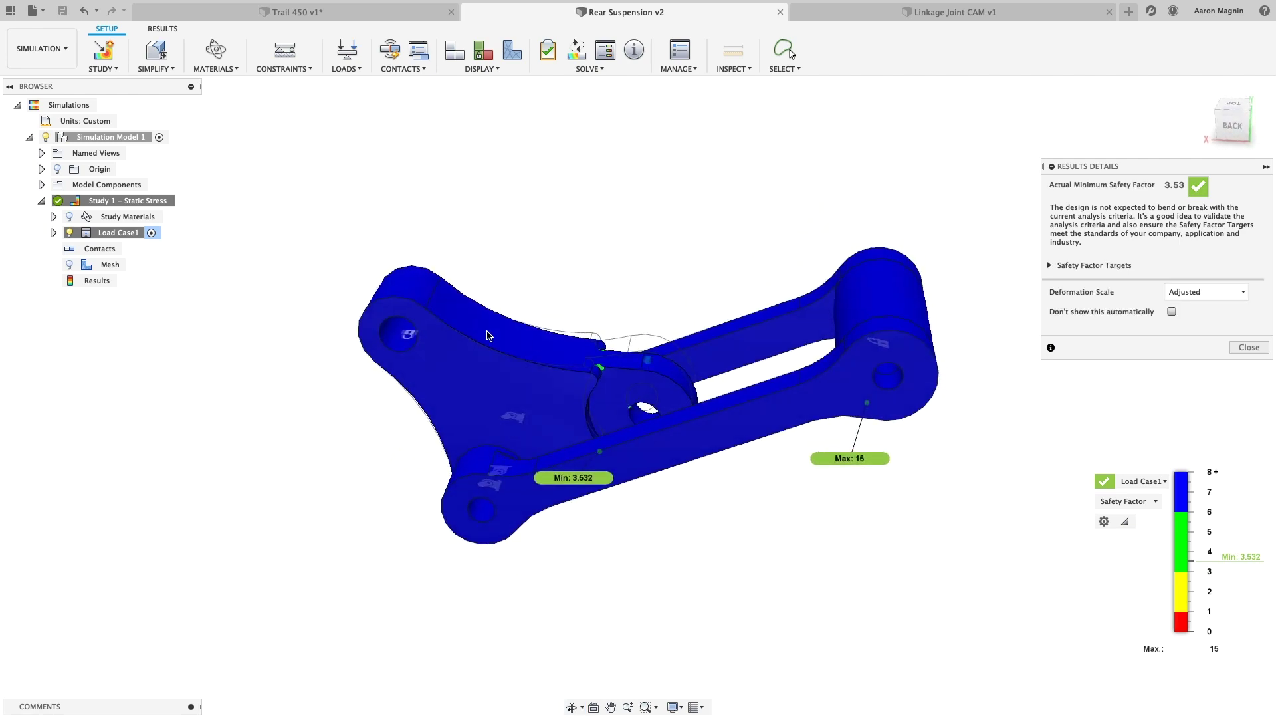
# Show the mesh and change the result plot from Safety Factor to Stress.
pyautogui.click(72, 266)
pyautogui.keyDown('shift'); pyautogui.moveTo(364, 435); pyautogui.dragTo(683, 403, button='middle'); pyautogui.keyUp('shift')
pyautogui.click(1157, 502)
pyautogui.click(1124, 532)
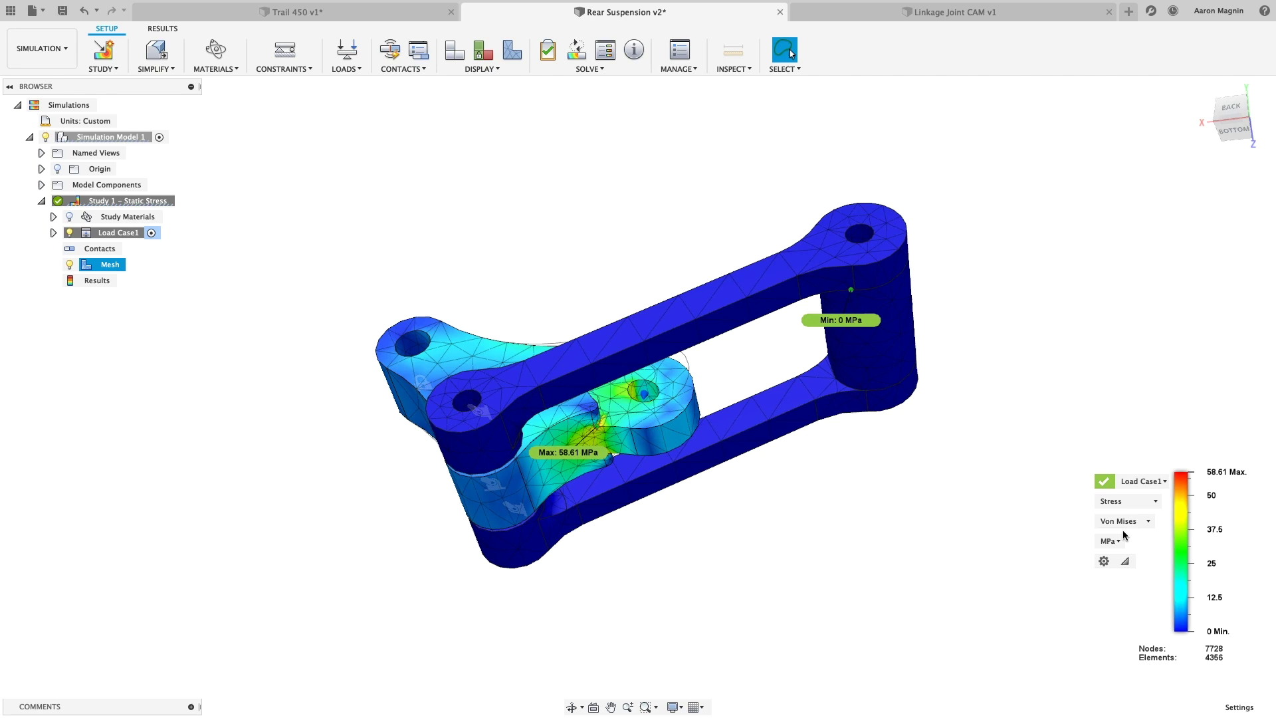
pyautogui.keyDown('shift'); pyautogui.moveTo(570, 285); pyautogui.dragTo(468, 412, button='middle'); pyautogui.keyUp('shift')
# Return to the Design workspace and isolate the Linkage Joint component.
pyautogui.click(65, 49)
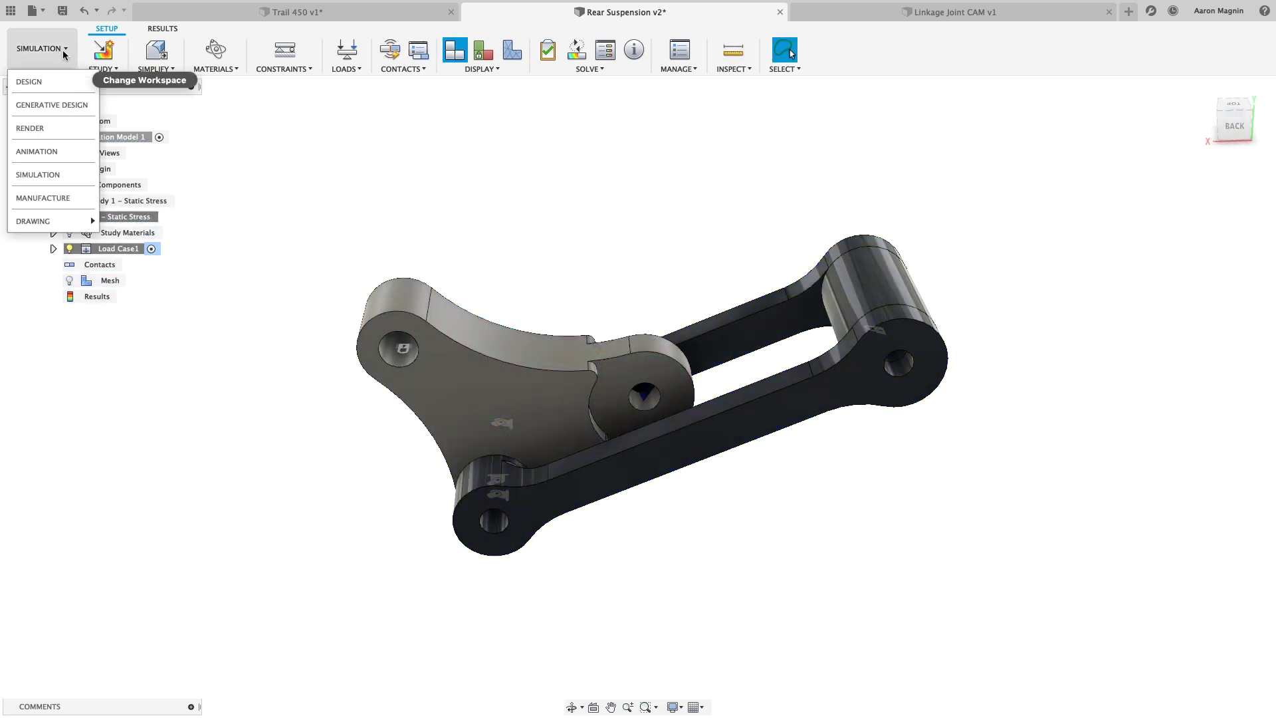
pyautogui.click(56, 80)
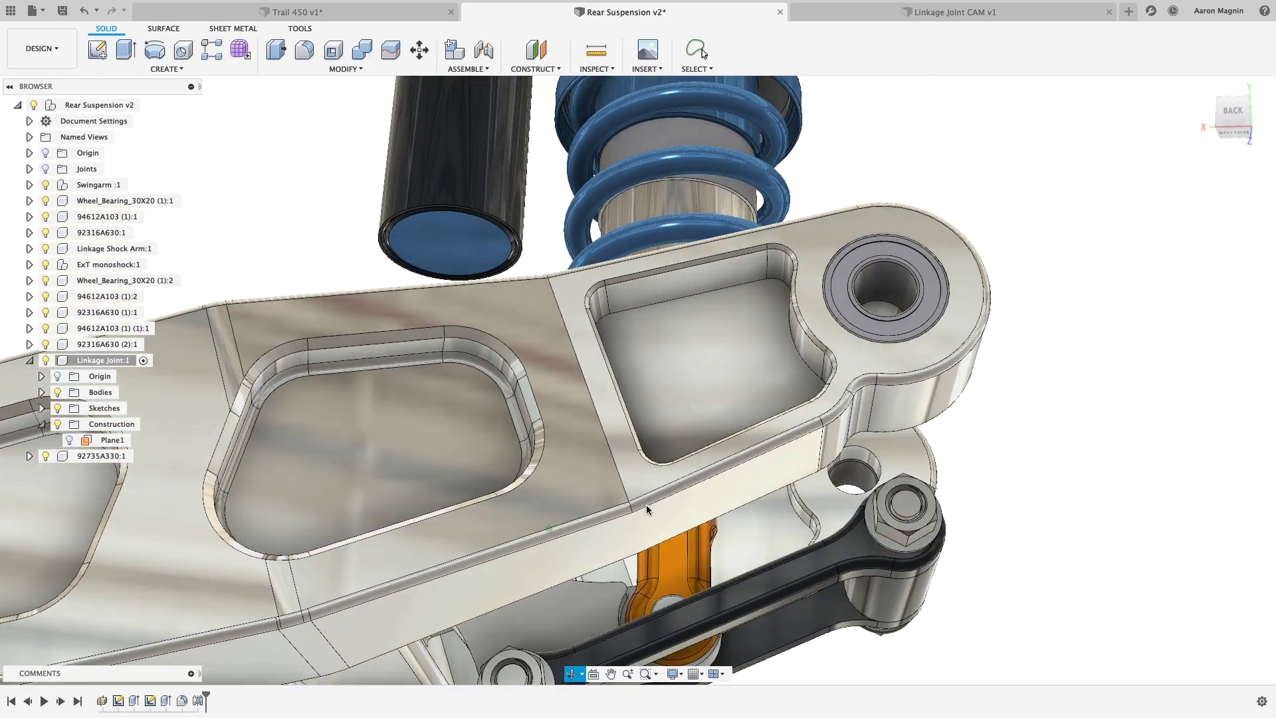
pyautogui.moveTo(646, 505); pyautogui.dragTo(687, 282, button='middle')
pyautogui.scroll(5, 665, 332)
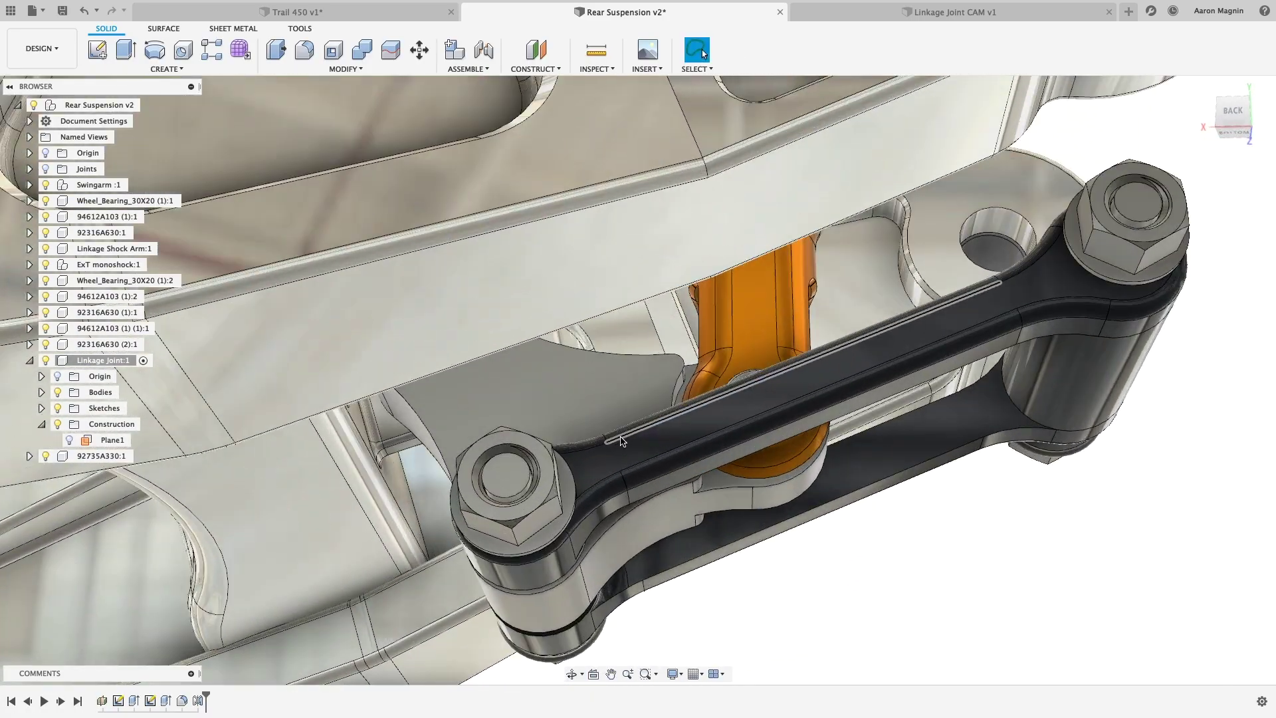
pyautogui.rightClick(606, 409)
pyautogui.click(579, 310)
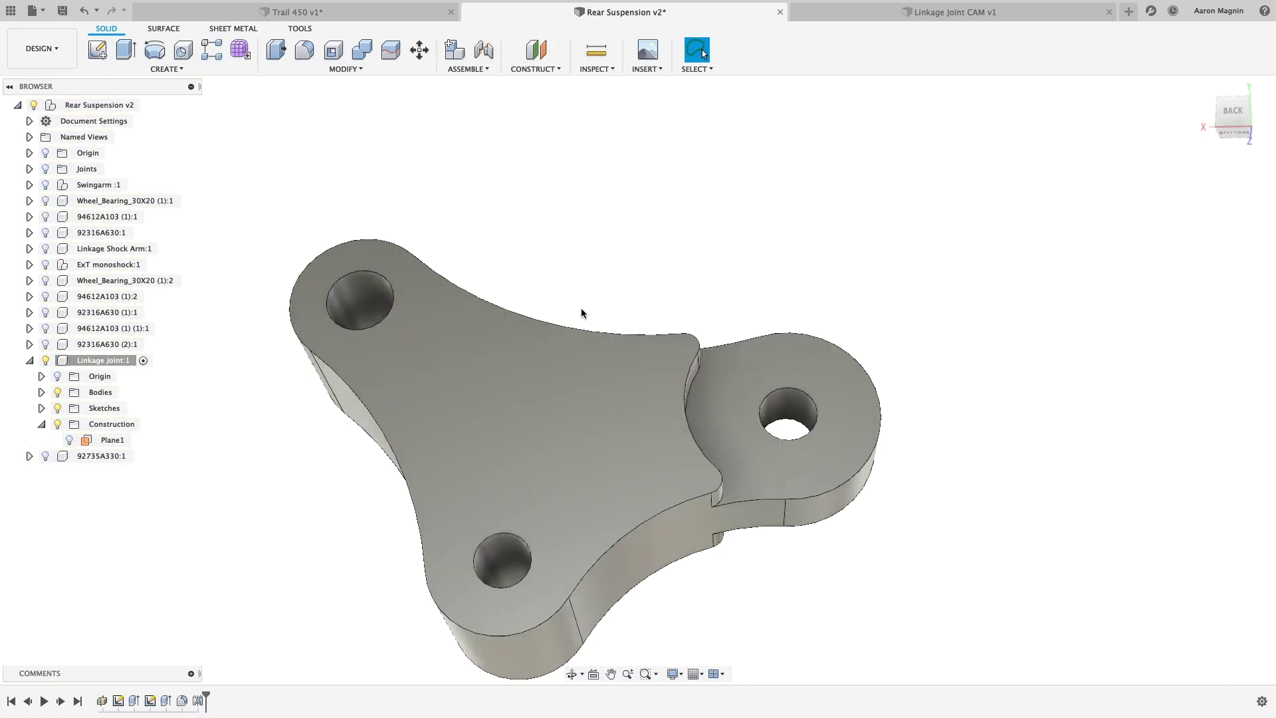
# Sketch on the top face, projecting its outline and offsetting it 3.5 mm inward.
pyautogui.click(399, 356)
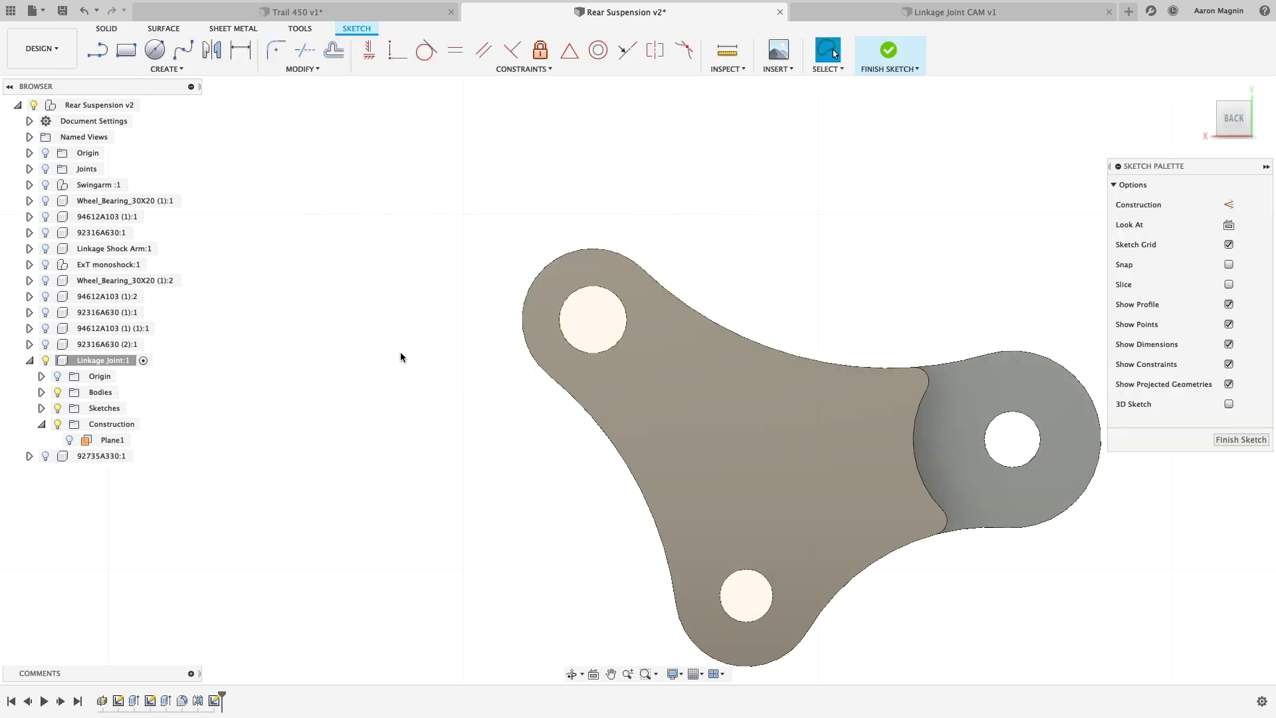
pyautogui.press('p')
pyautogui.click(621, 407)
pyautogui.click(1205, 260)
pyautogui.press('o')
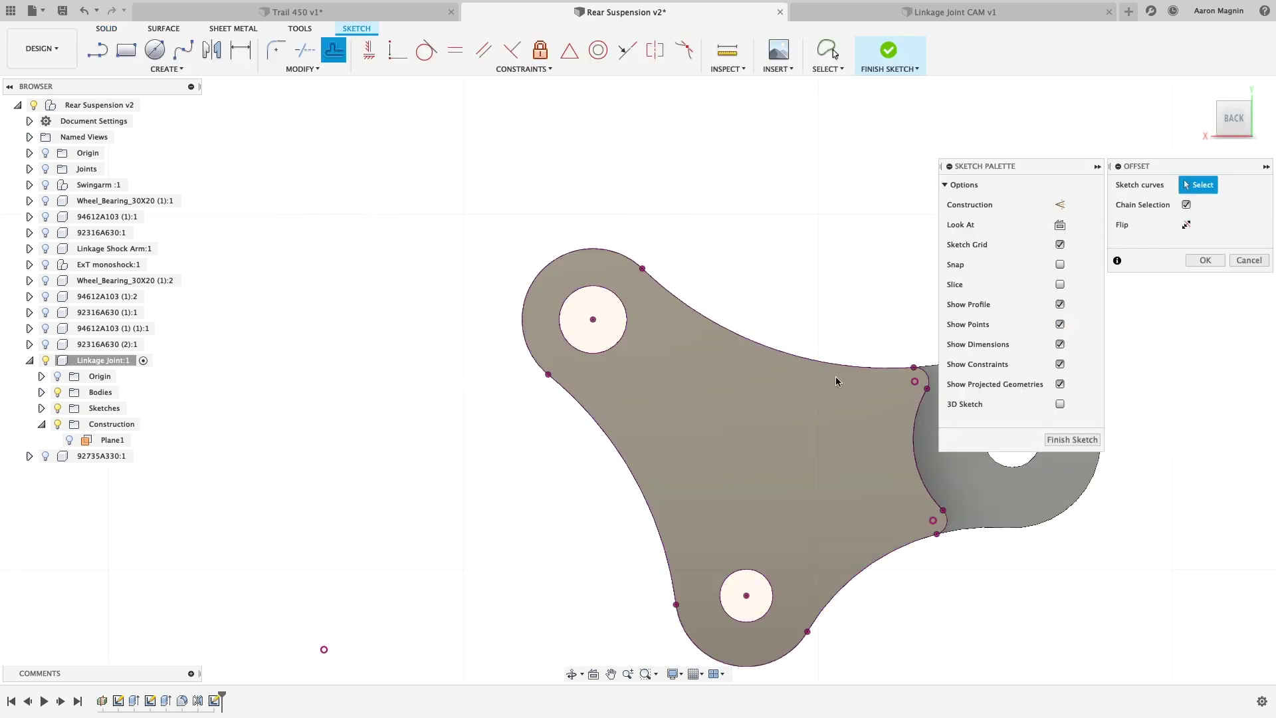
pyautogui.click(836, 366)
pyautogui.write('3.5')
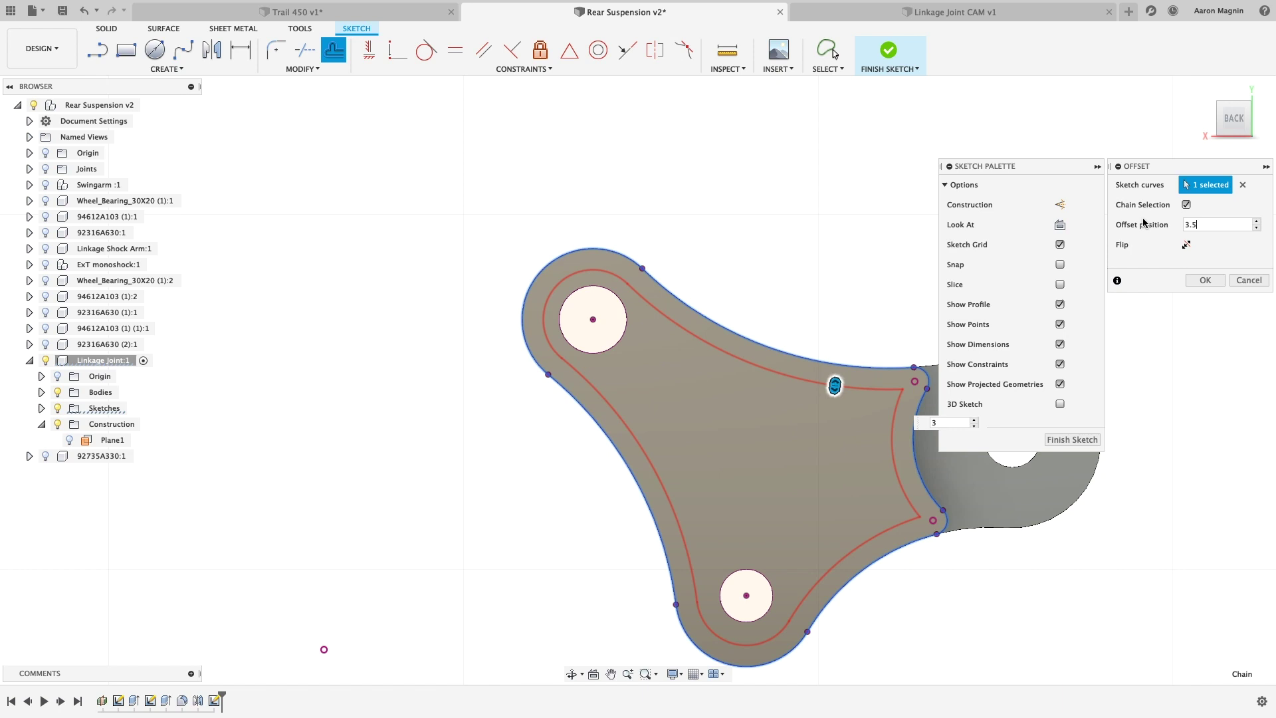
pyautogui.press('Return')
pyautogui.press('c')
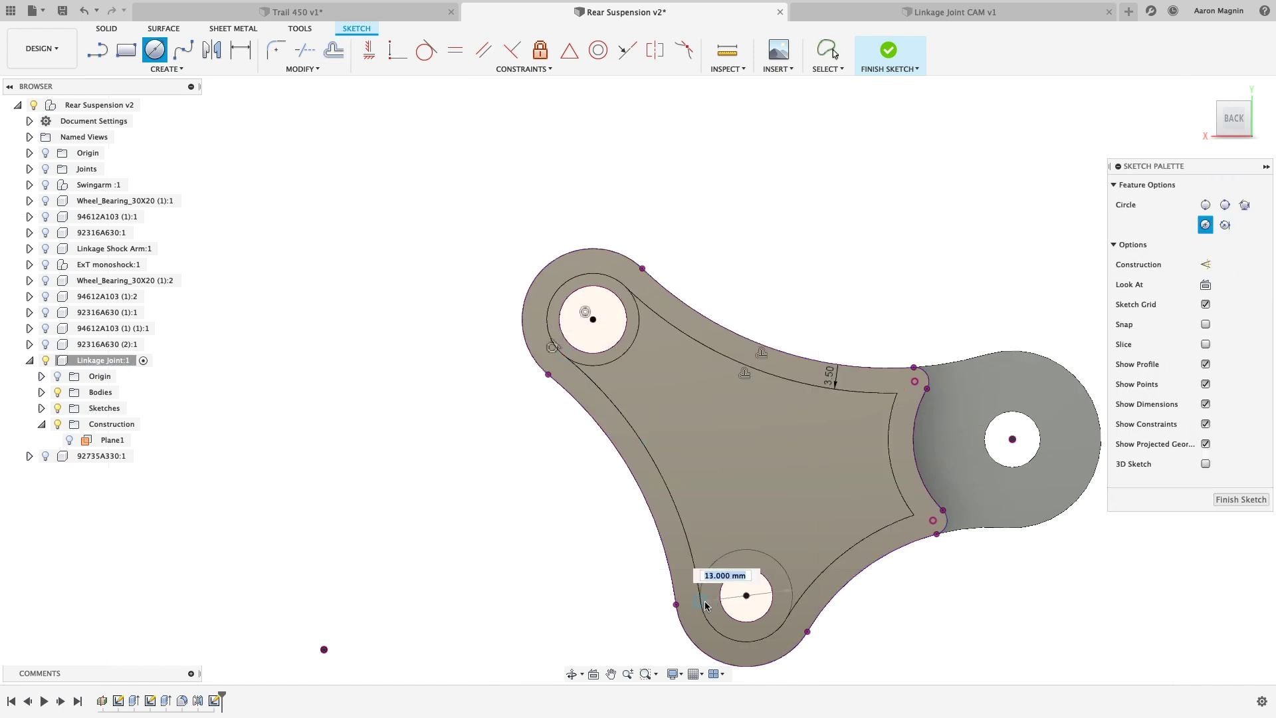
pyautogui.press('Escape')
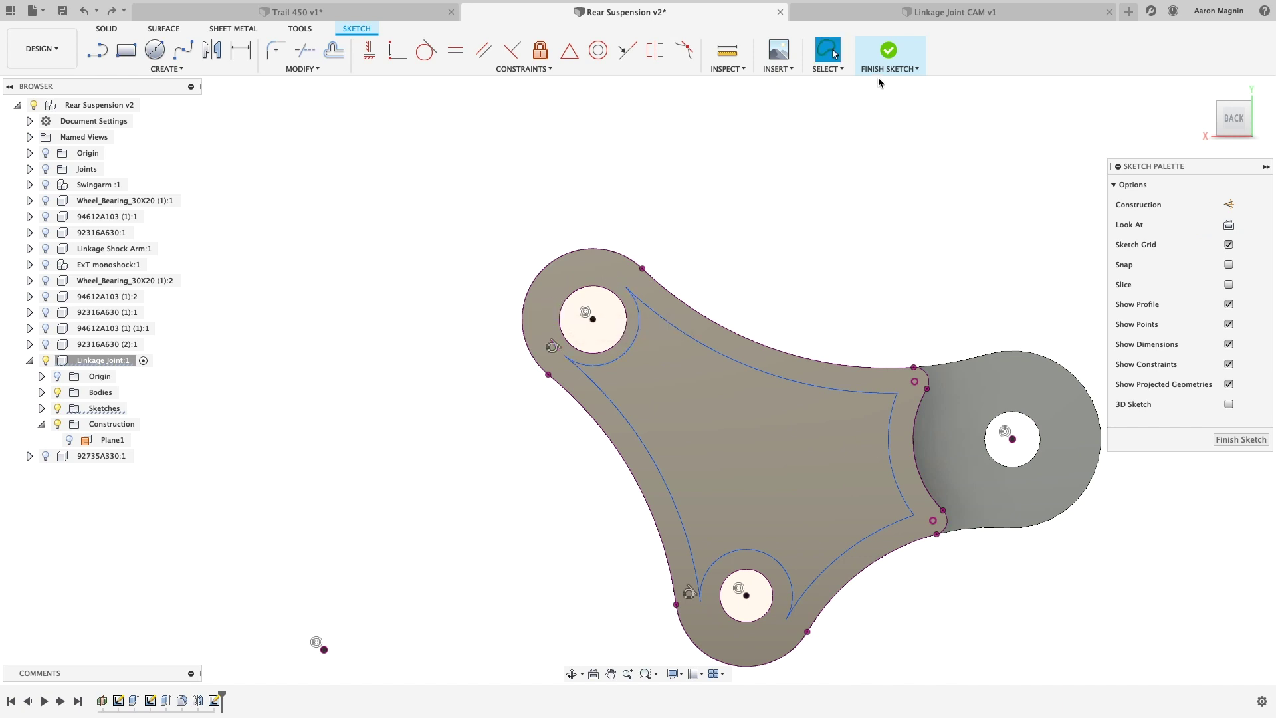
pyautogui.click(888, 67)
# Extrude the inner profile downward as a pocket cut into the joint.
pyautogui.press('e')
pyautogui.click(573, 393)
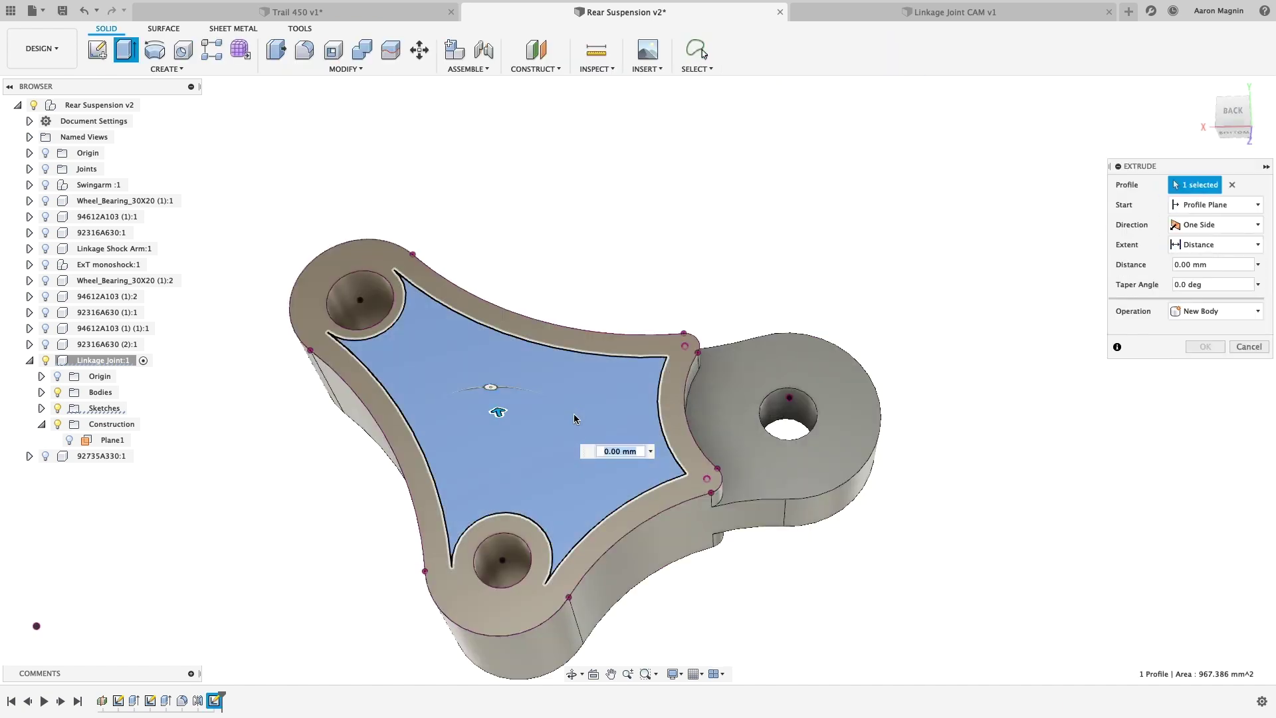
pyautogui.moveTo(496, 414); pyautogui.dragTo(497, 427)
pyautogui.press('Return')
# Fillet six pocket and boss edges with a 0.125 in radius.
pyautogui.press('f')
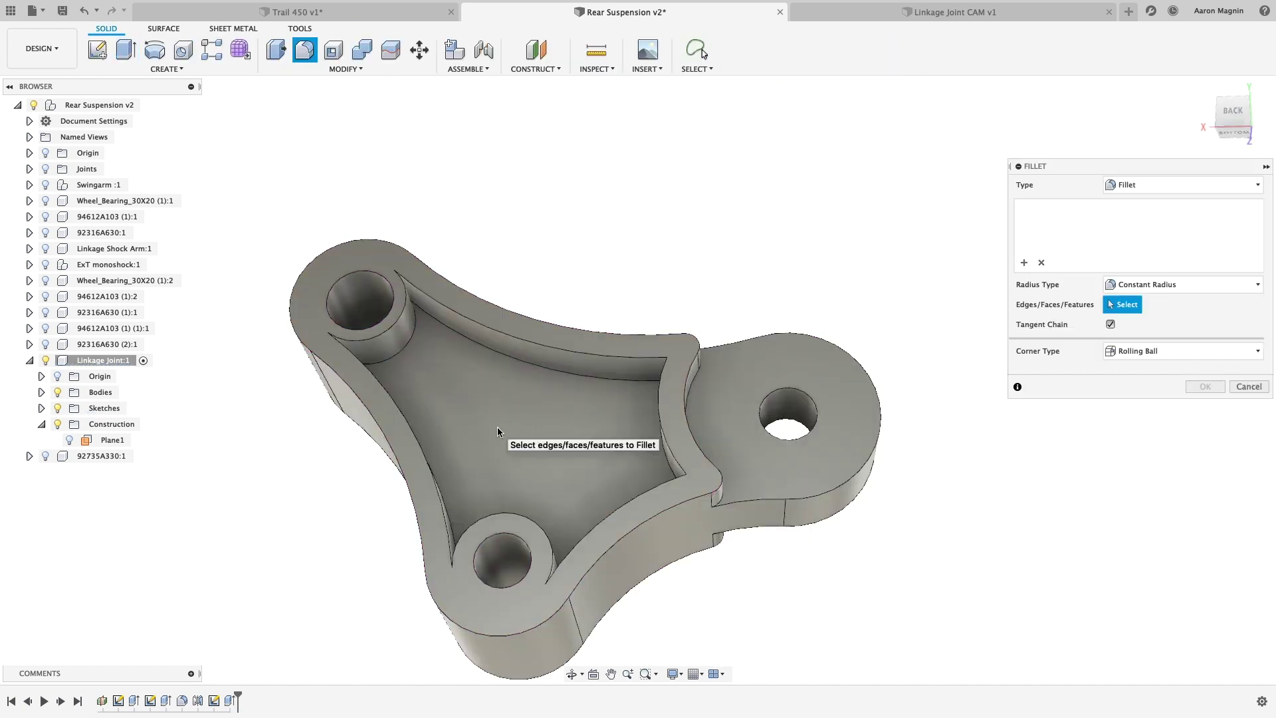
pyautogui.click(334, 345)
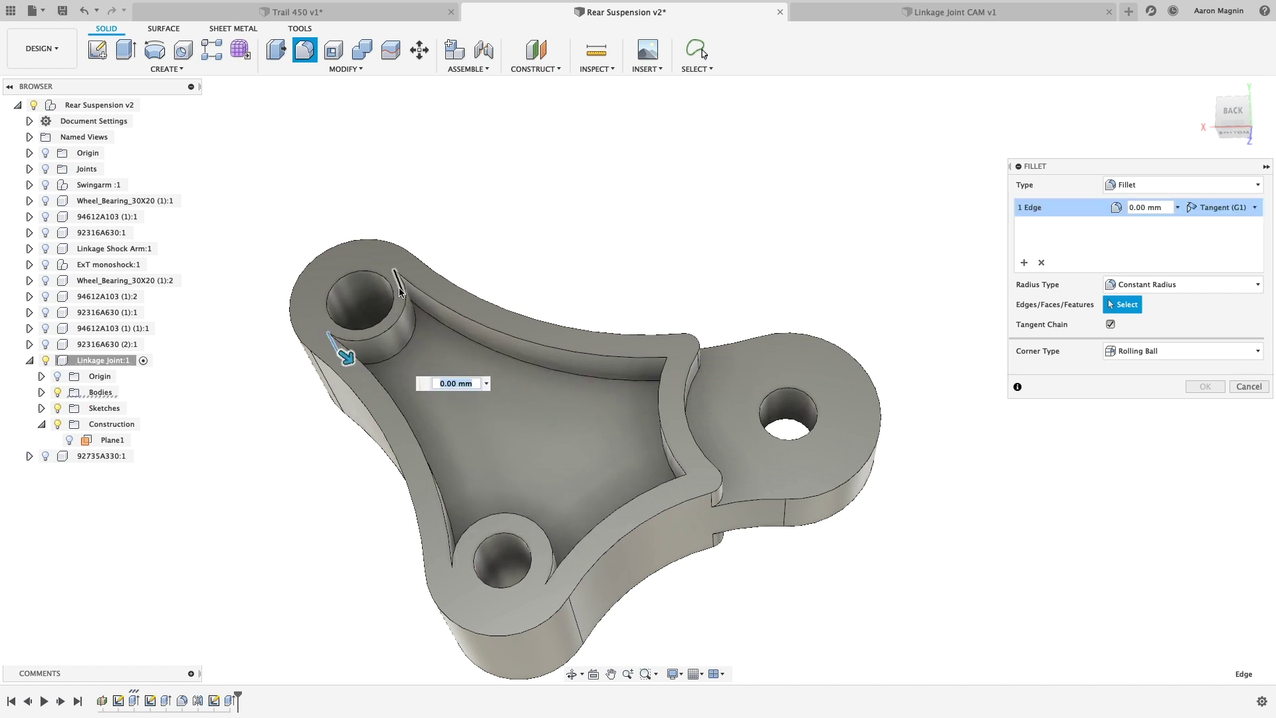
pyautogui.click(401, 281)
pyautogui.click(456, 576)
pyautogui.click(548, 591)
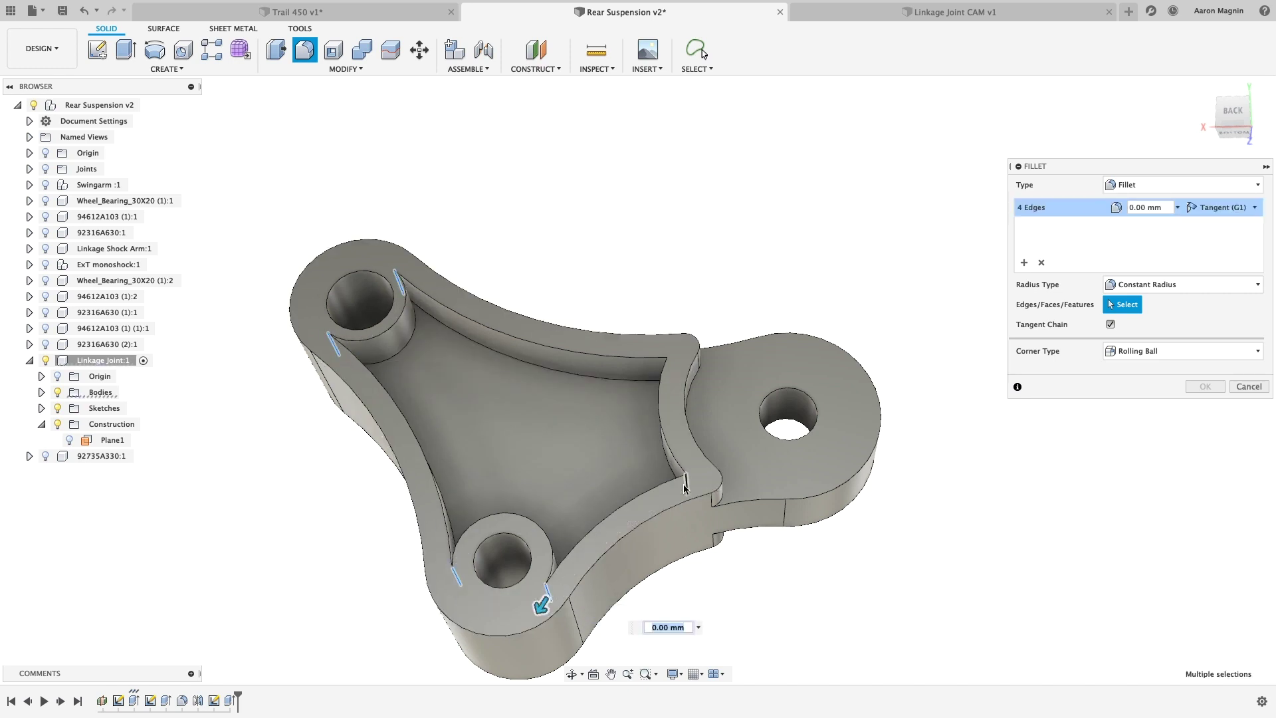
pyautogui.click(687, 482)
pyautogui.click(669, 375)
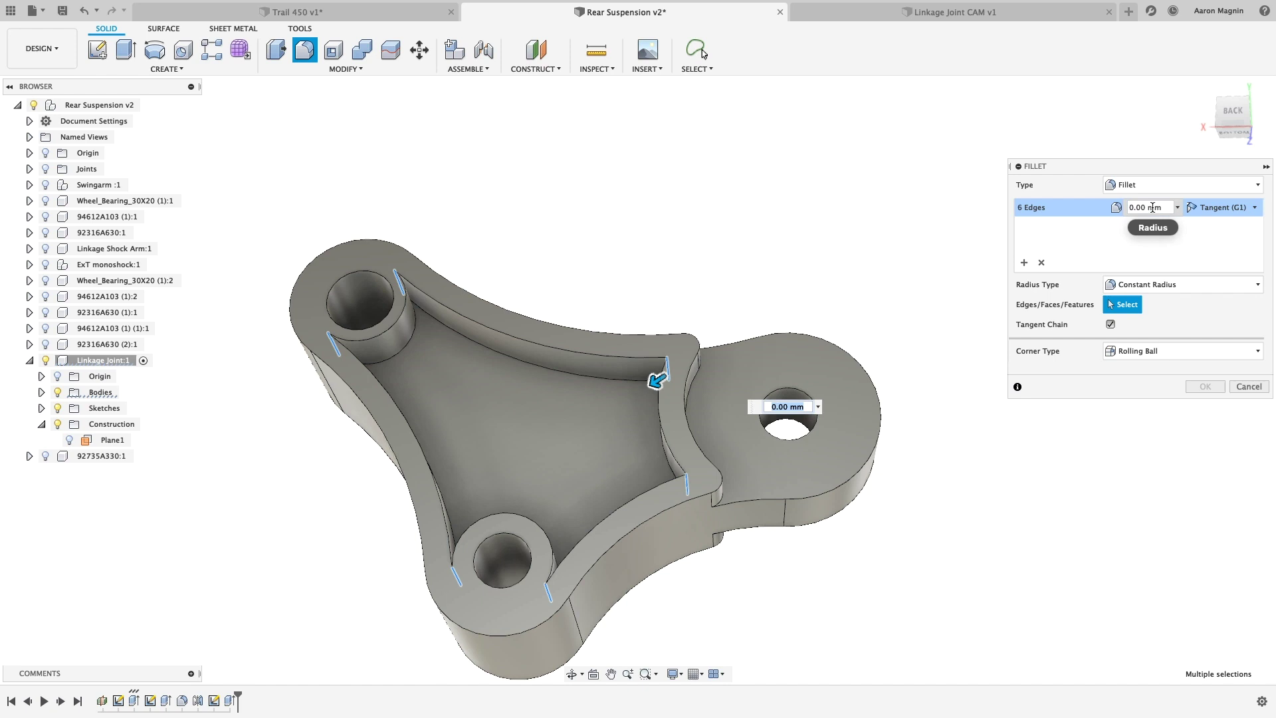
pyautogui.click(1128, 208)
pyautogui.write('.125in')
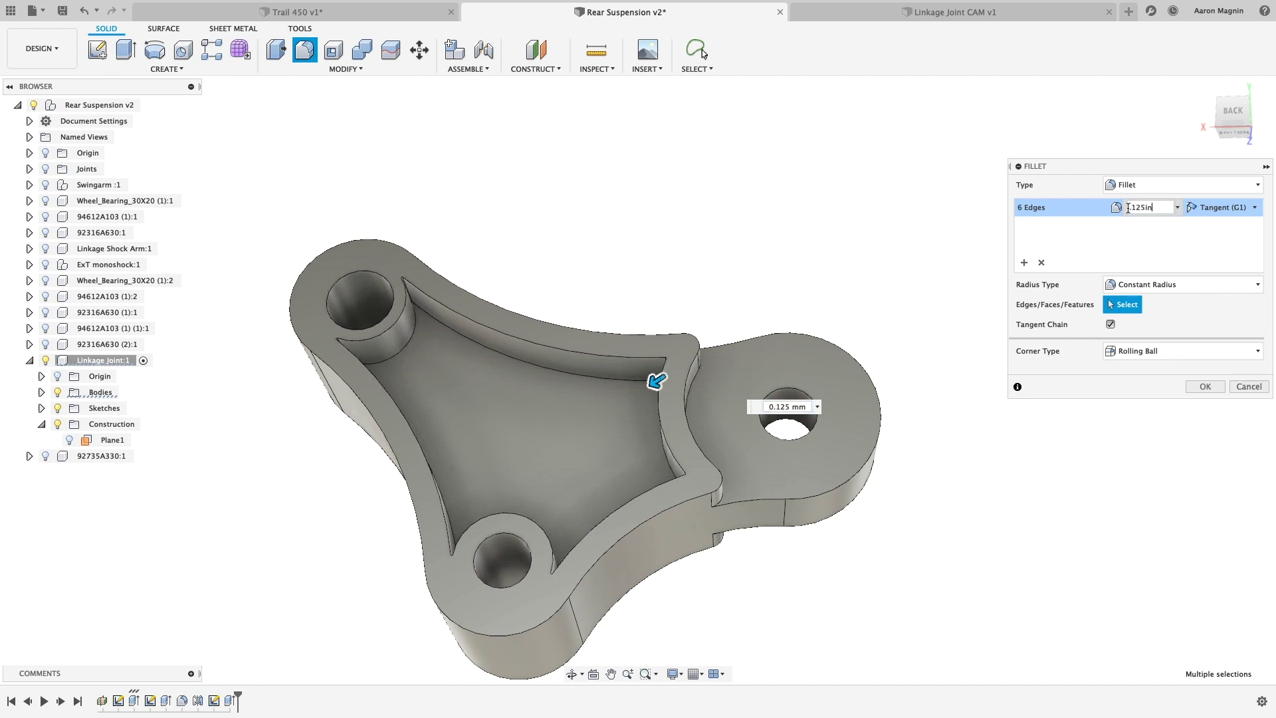
pyautogui.press('Return')
# Chamfer the pocket rim, outer rim and right lobe edges at 0.5 mm.
pyautogui.press('f')
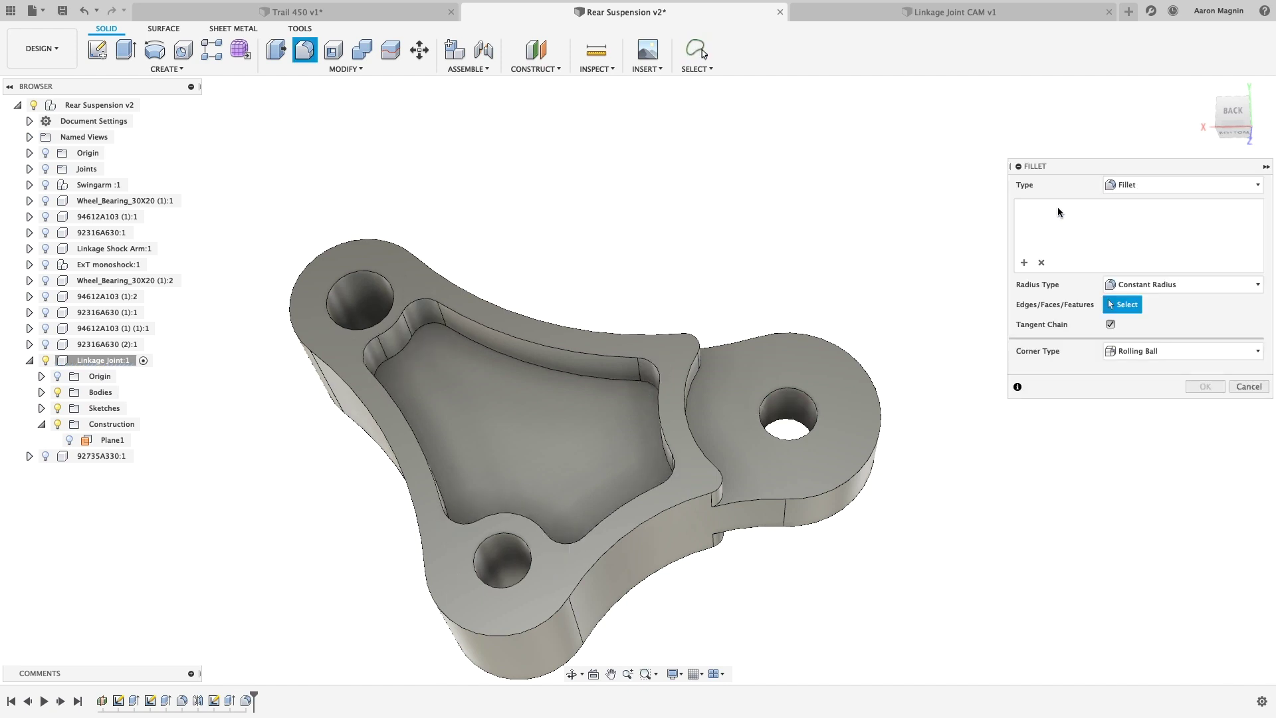
pyautogui.click(647, 391)
pyautogui.press('Escape')
pyautogui.write('s')
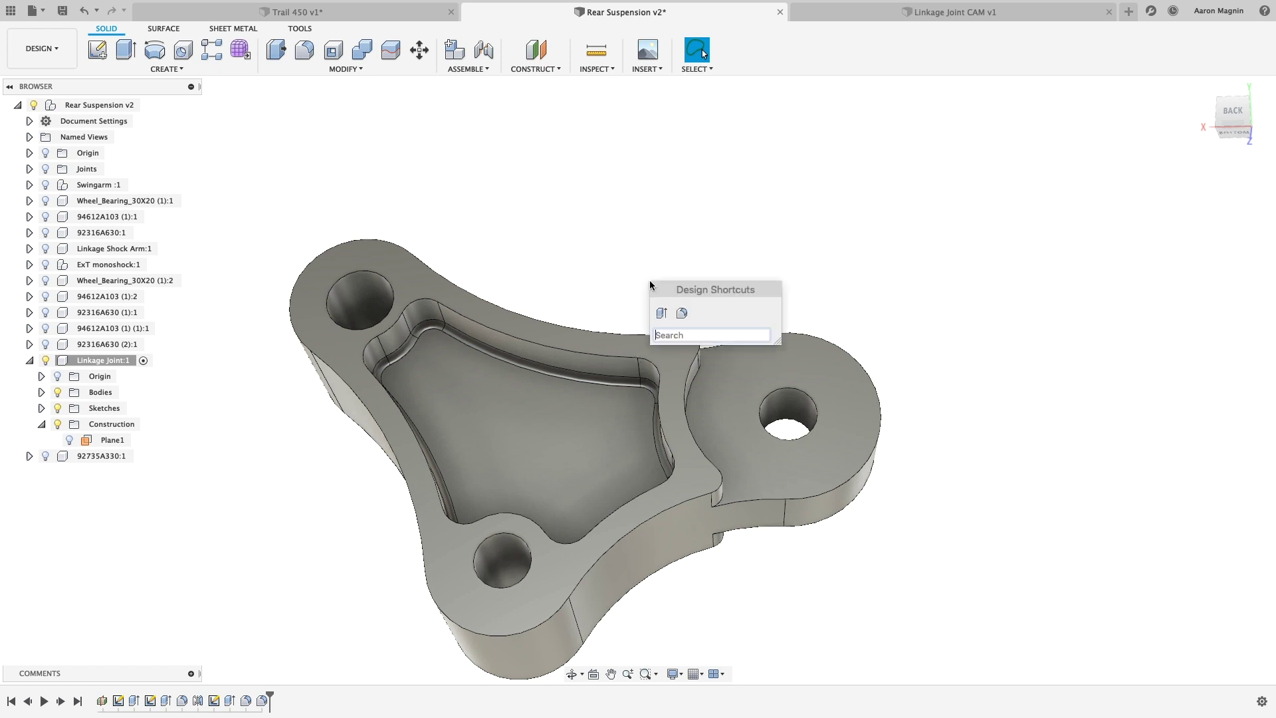
pyautogui.write('ch')
pyautogui.press('Return')
pyautogui.click(655, 364)
pyautogui.click(625, 336)
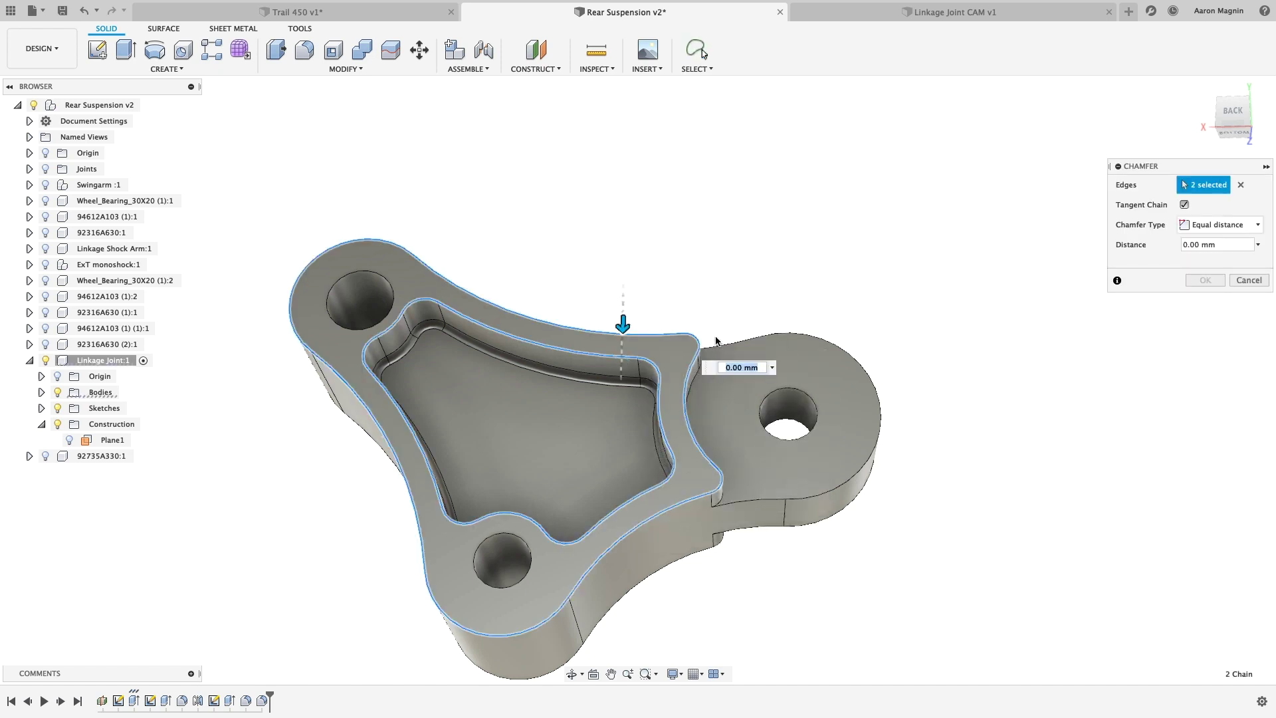
pyautogui.click(720, 350)
pyautogui.write('.5')
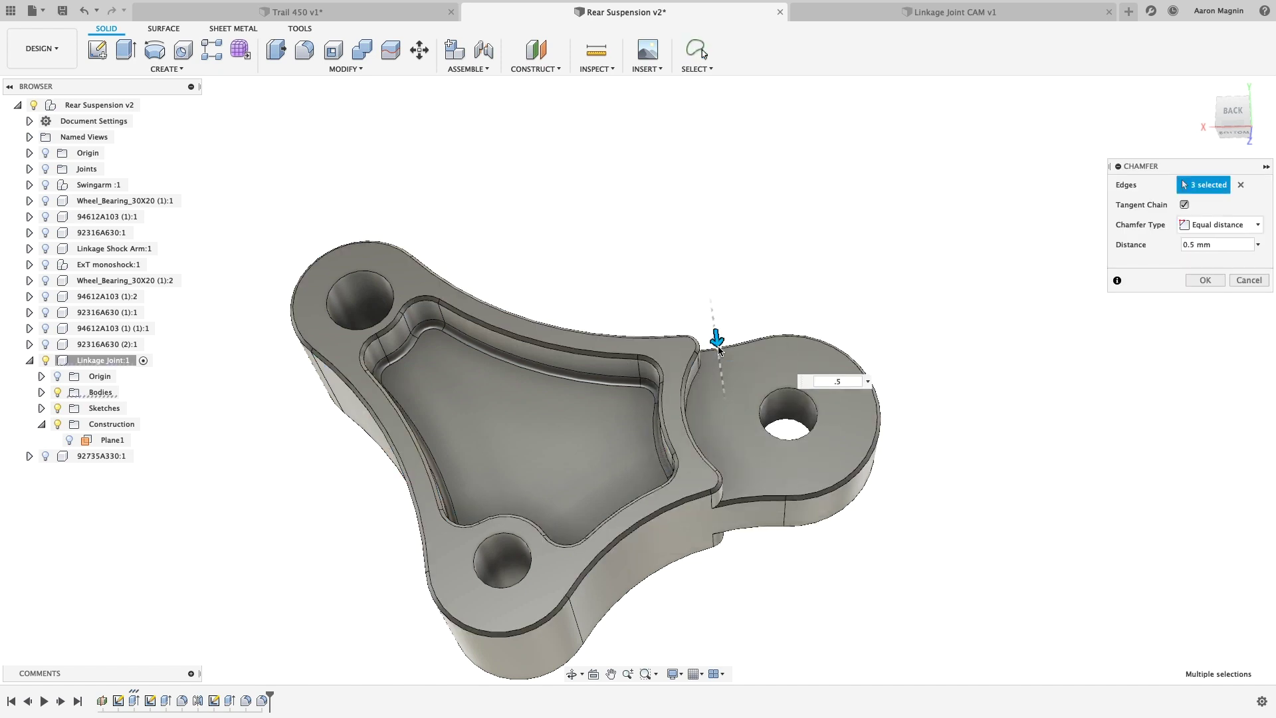
pyautogui.press('Return')
pyautogui.keyDown('shift'); pyautogui.moveTo(322, 570); pyautogui.dragTo(339, 516, button='middle'); pyautogui.keyUp('shift')
# Edit the Mirror feature to include the three new pocket features.
pyautogui.keyDown('shift'); pyautogui.click(278, 701); pyautogui.keyUp('shift')
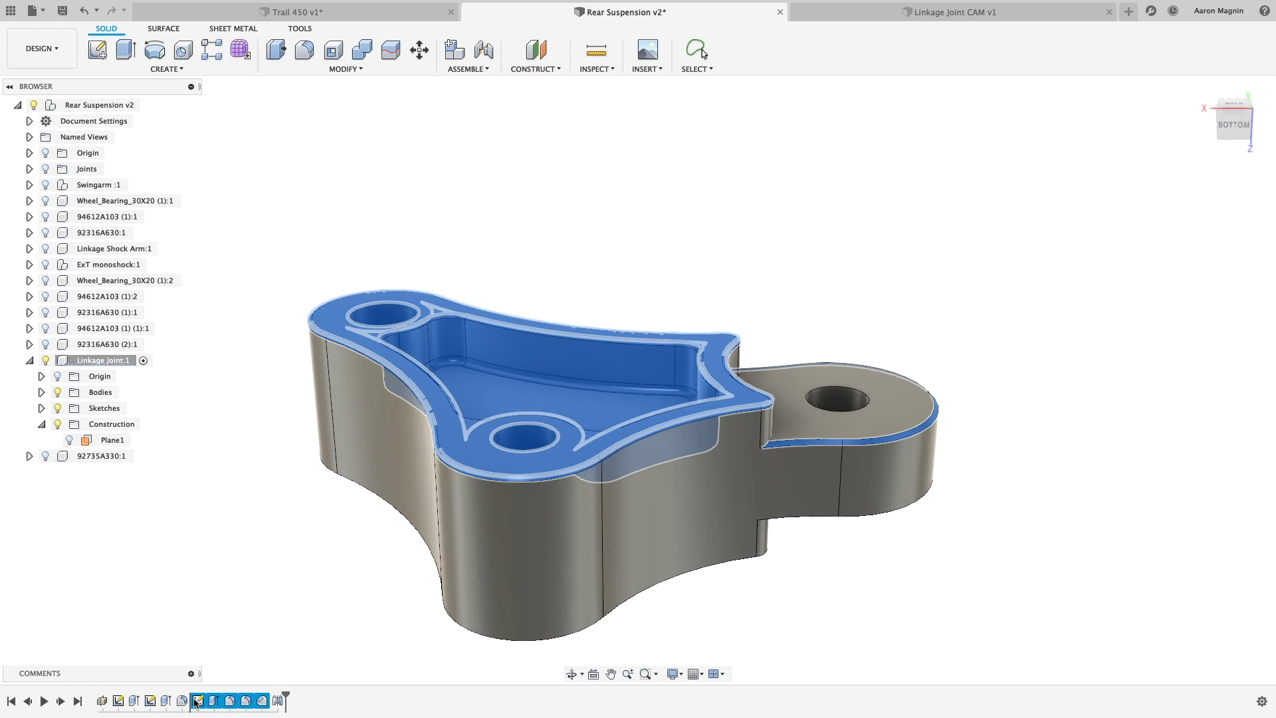
pyautogui.rightClick(278, 701)
pyautogui.click(319, 571)
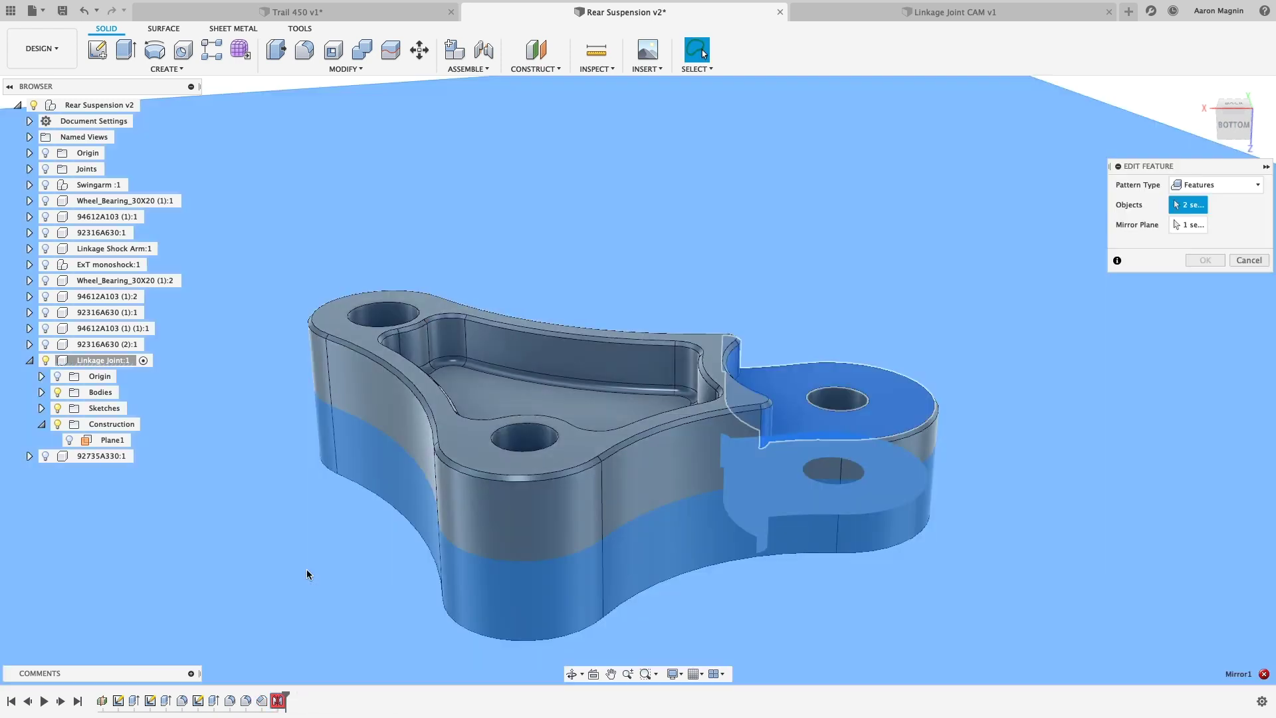
pyautogui.click(230, 700)
pyautogui.click(246, 700)
pyautogui.click(262, 701)
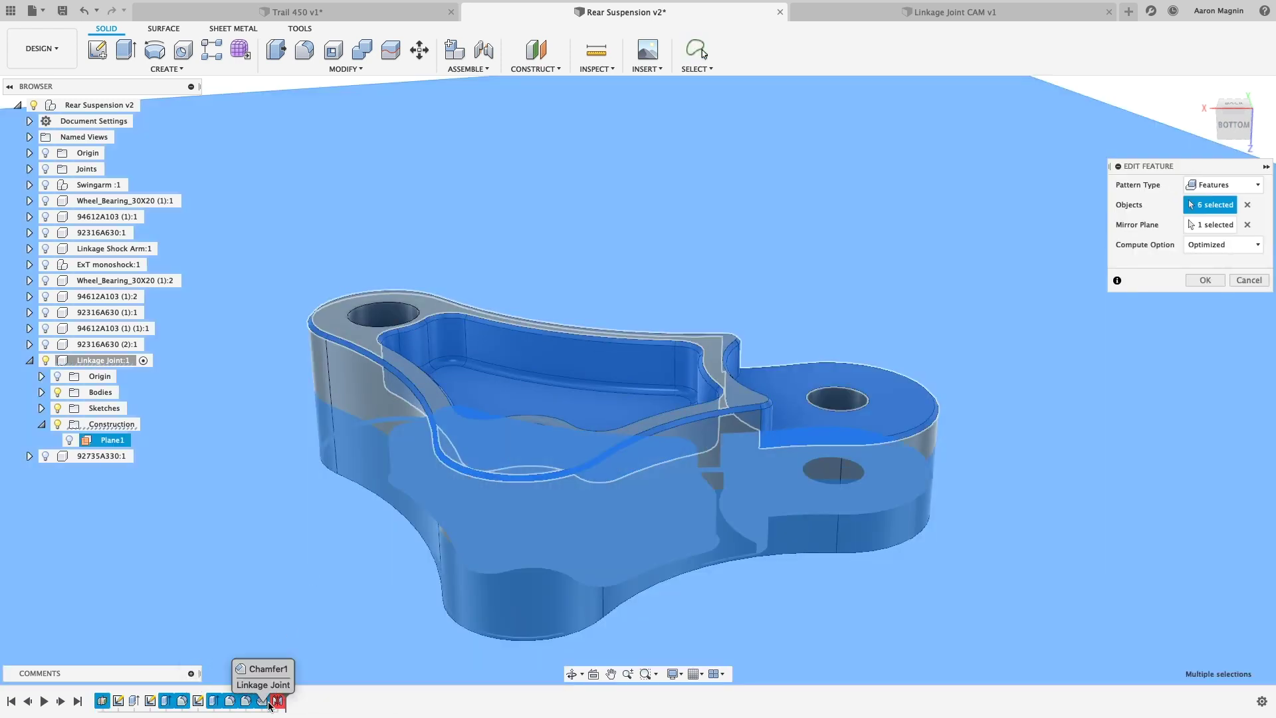
pyautogui.click(1206, 280)
pyautogui.keyDown('shift'); pyautogui.moveTo(824, 478); pyautogui.dragTo(873, 576, button='middle'); pyautogui.keyUp('shift')
# Unisolate the part and fit the whole suspension assembly in view.
pyautogui.rightClick(736, 276)
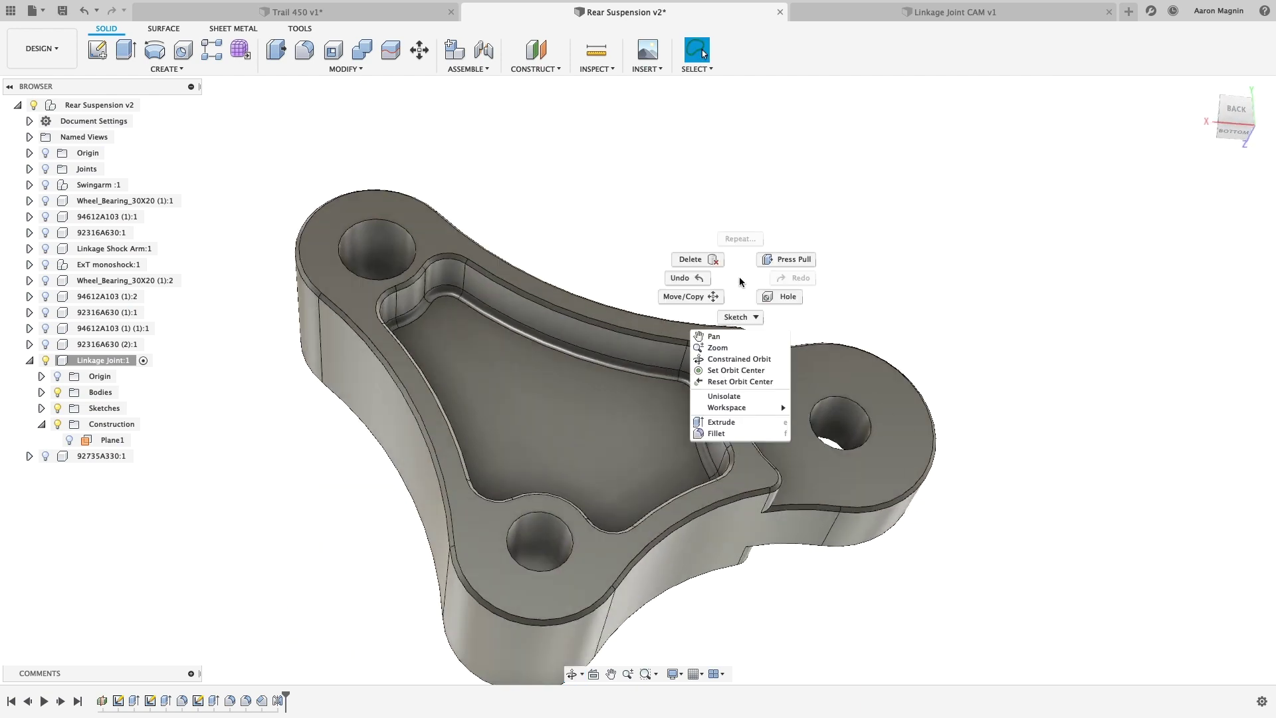
pyautogui.click(726, 398)
pyautogui.press('F6')
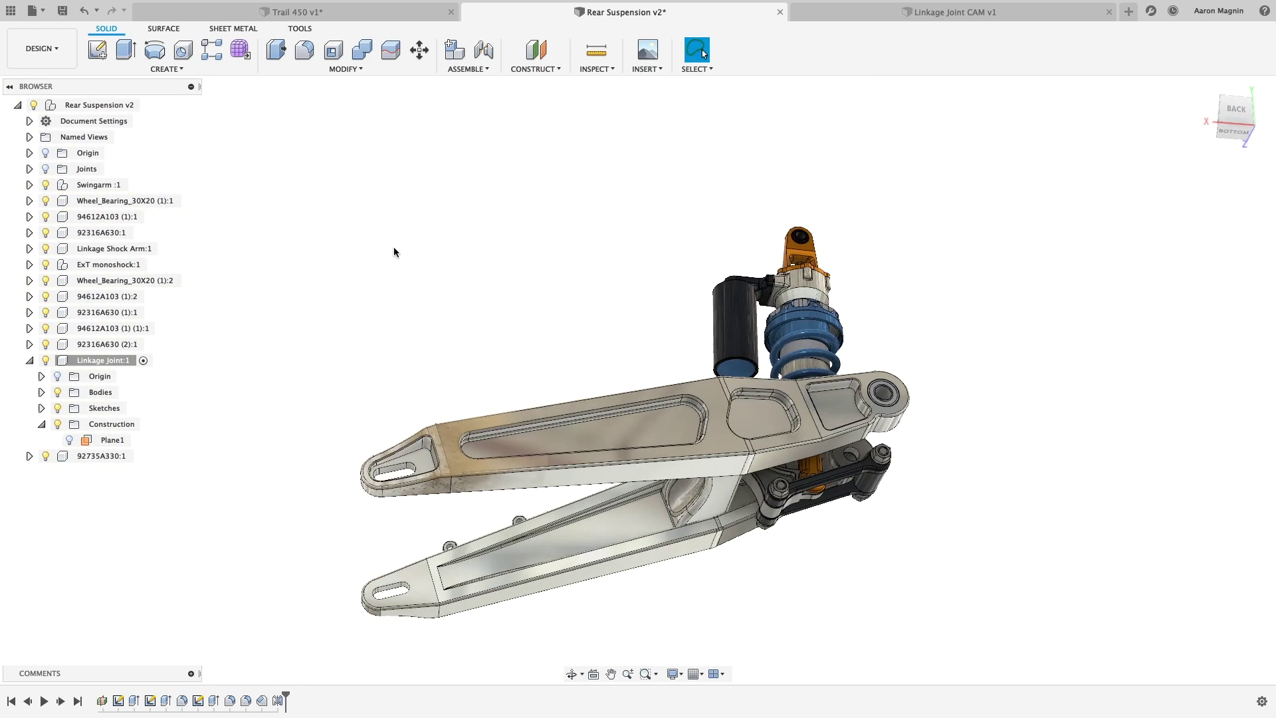
pyautogui.click(42, 48)
# Solve the second stress study on the cloud.
pyautogui.click(50, 172)
pyautogui.rightClick(154, 201)
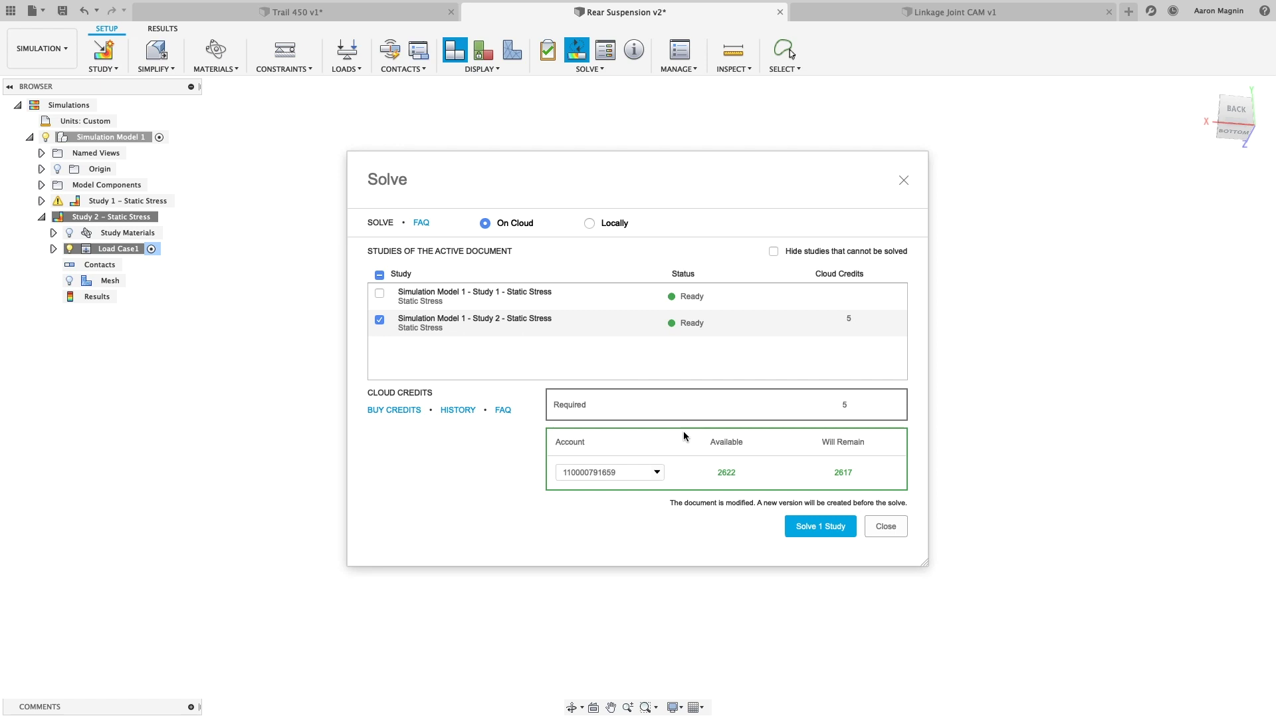
pyautogui.click(817, 527)
pyautogui.click(856, 534)
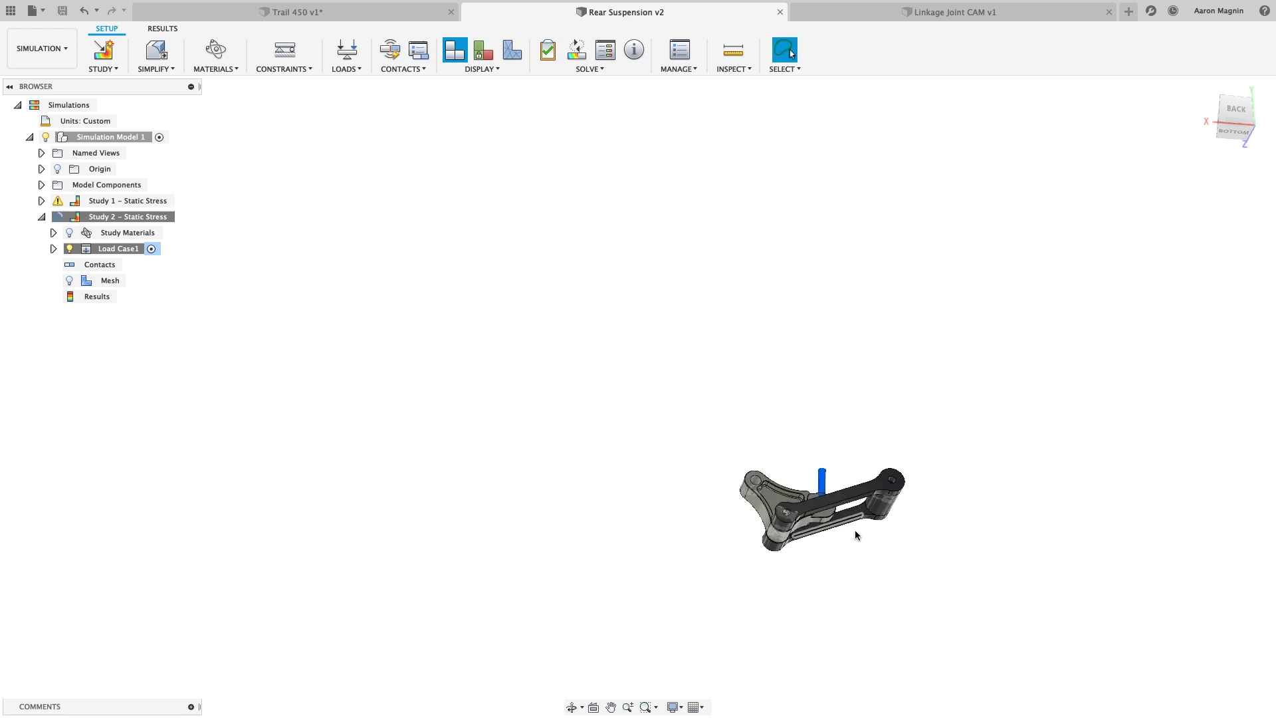
# Update the Linkage Joint CAM part's Design to the latest referenced geometry with Get Latest.
pyautogui.click(989, 13)
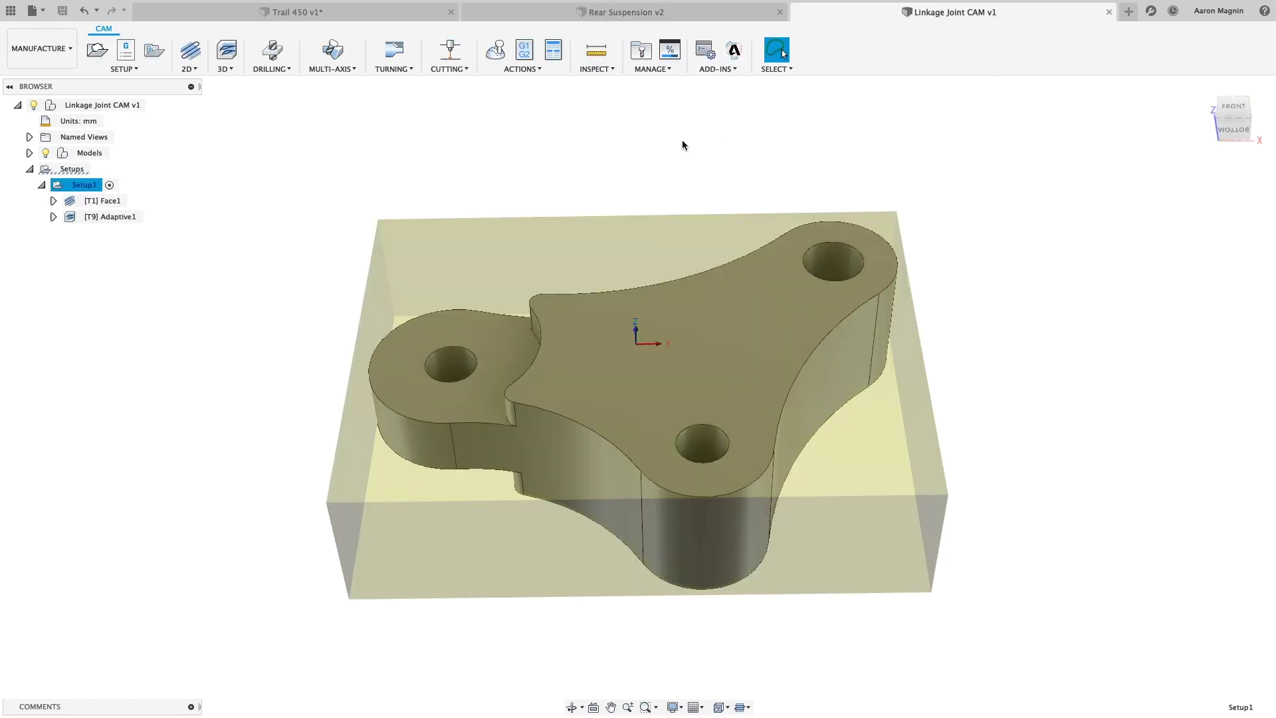
pyautogui.click(69, 48)
pyautogui.click(62, 79)
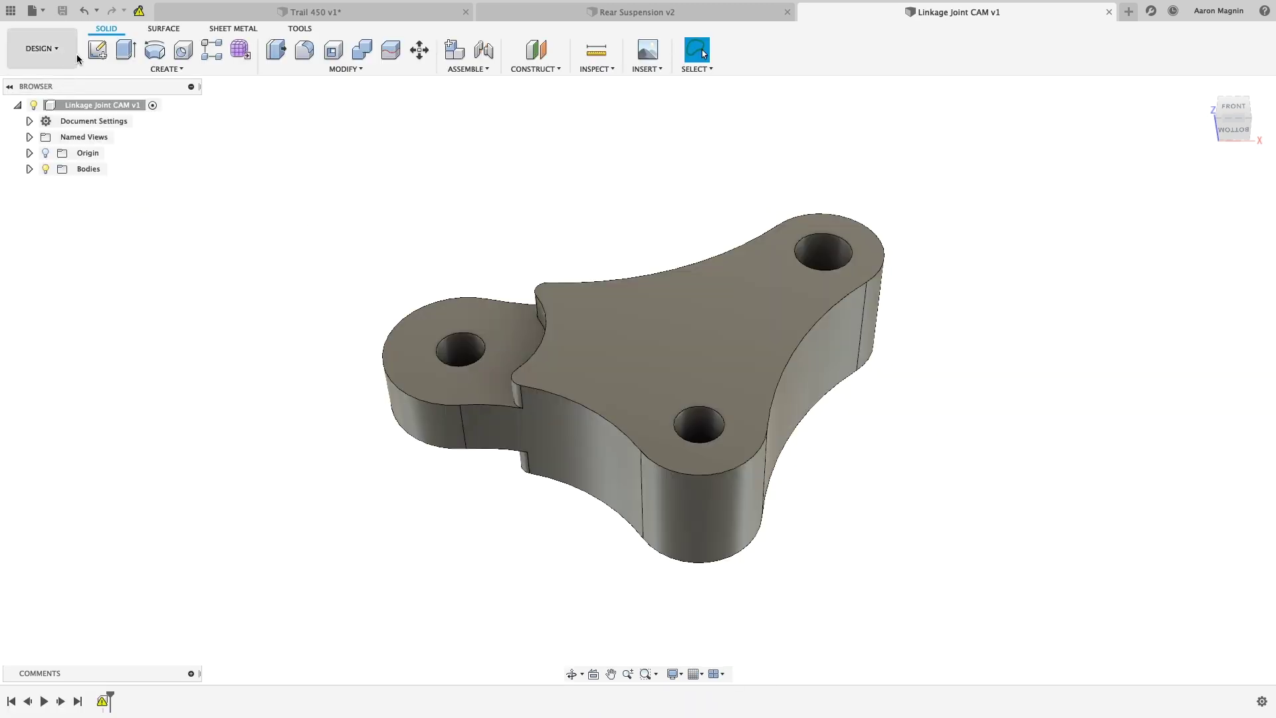
pyautogui.click(138, 11)
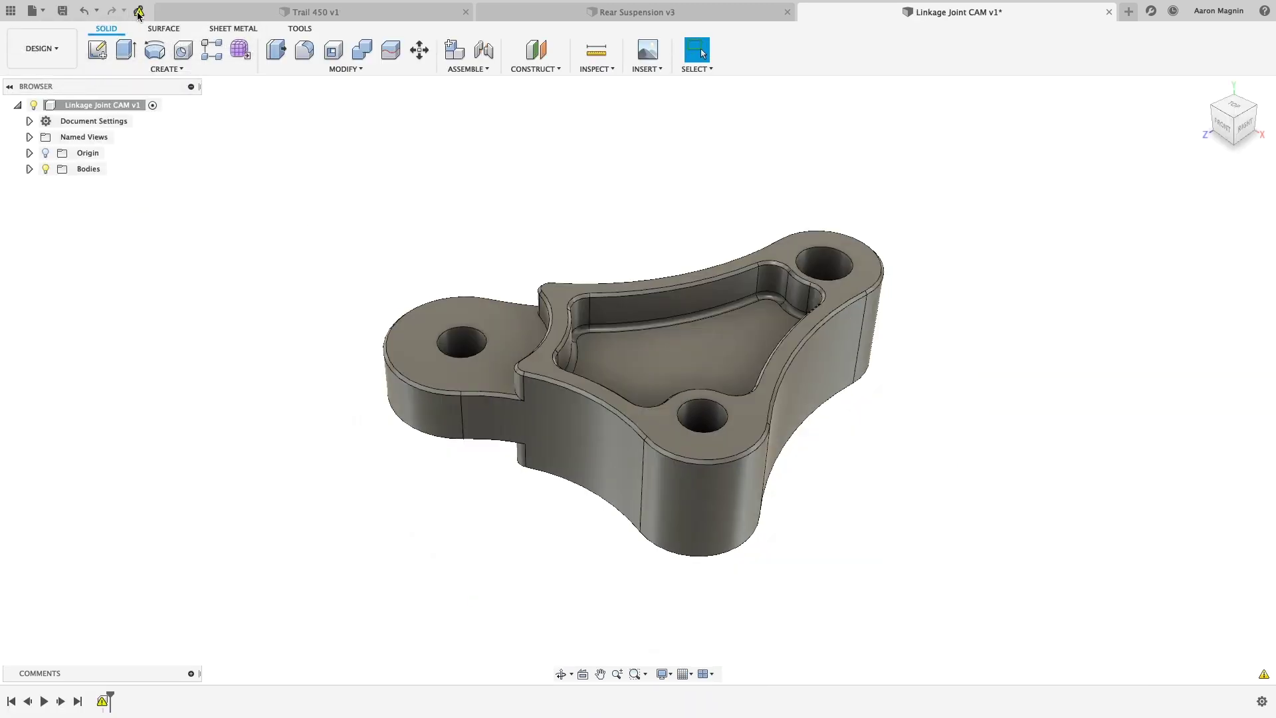
pyautogui.click(59, 58)
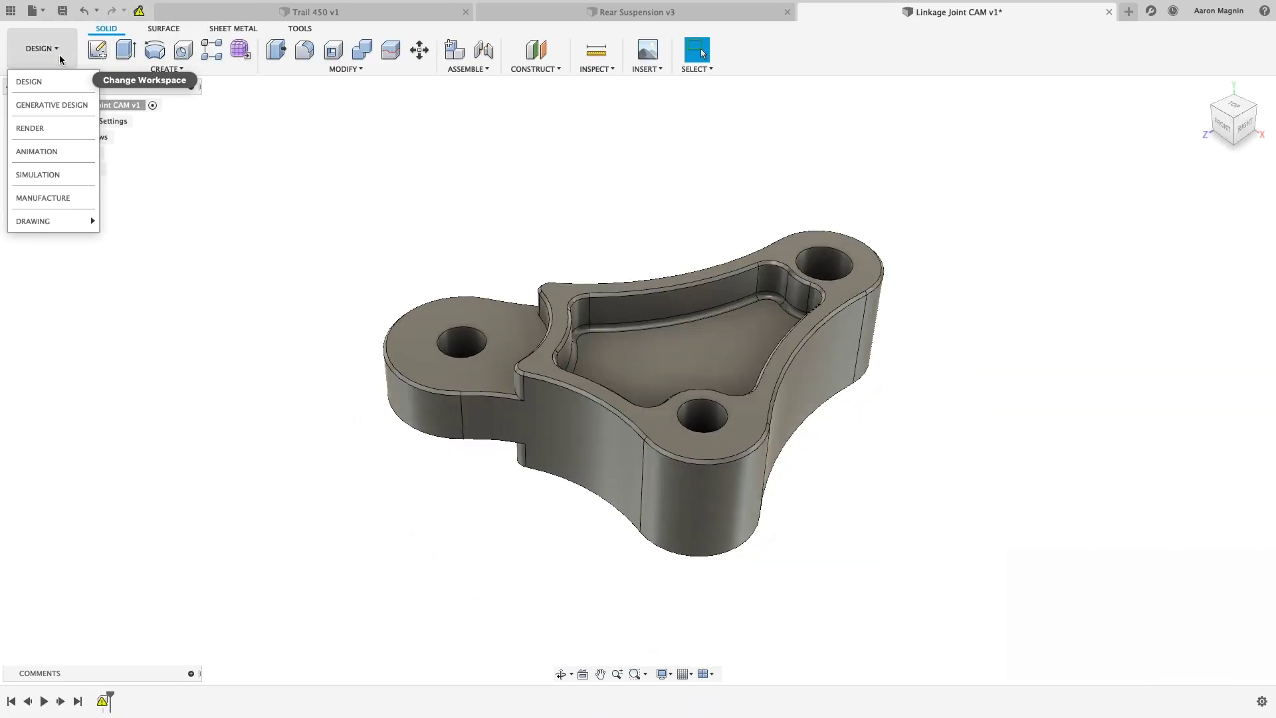
# In the Manufacture workspace, regenerate all Setup1 toolpaths.
pyautogui.click(56, 198)
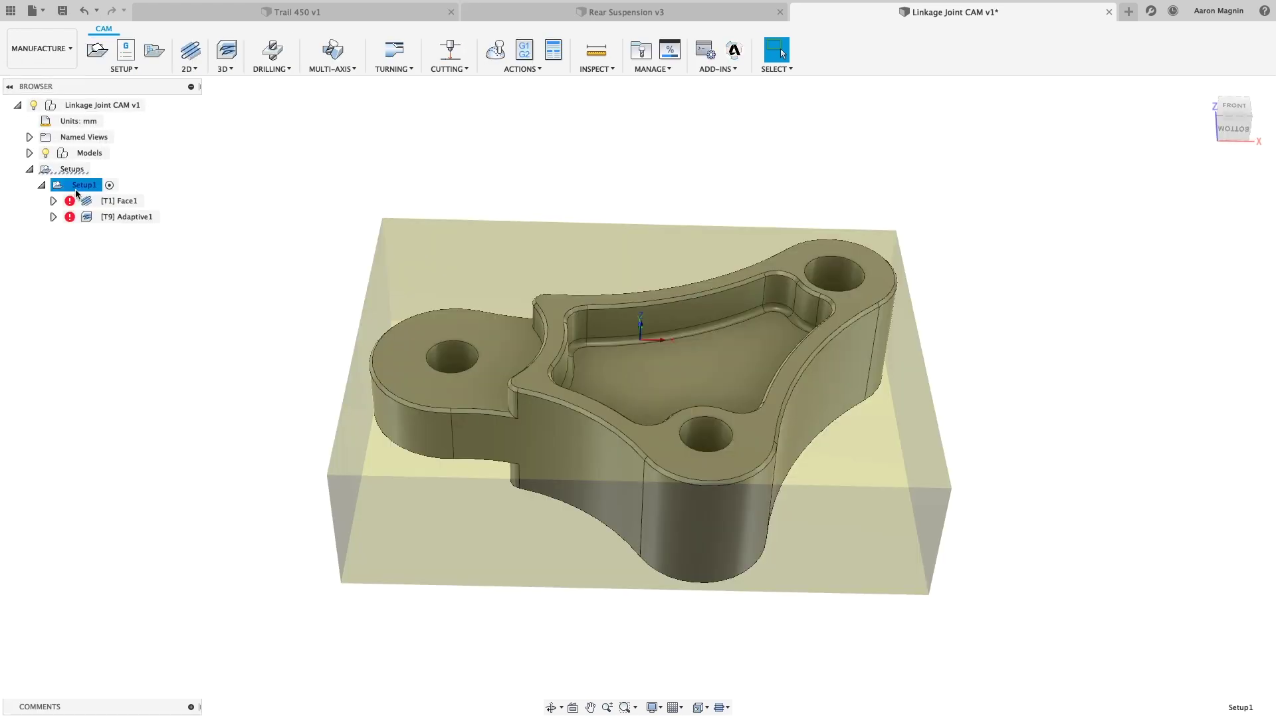
pyautogui.click(105, 201)
pyautogui.click(84, 186)
pyautogui.rightClick(84, 187)
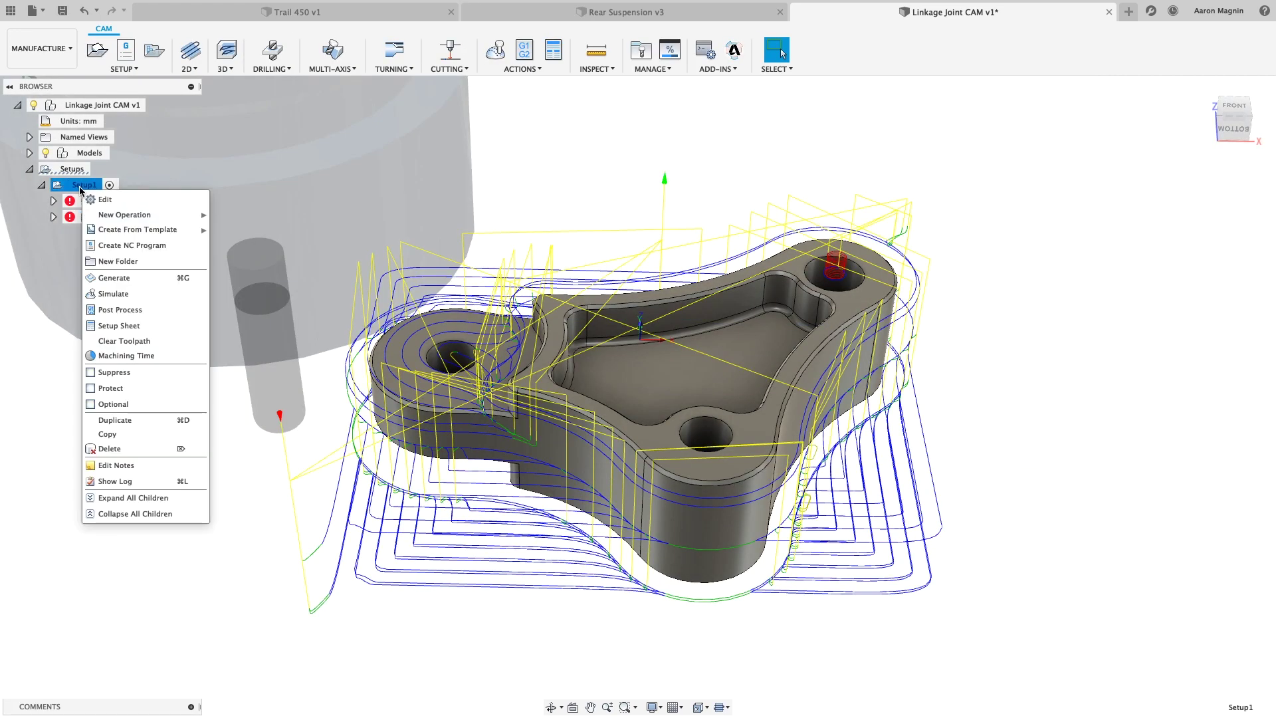
pyautogui.click(110, 277)
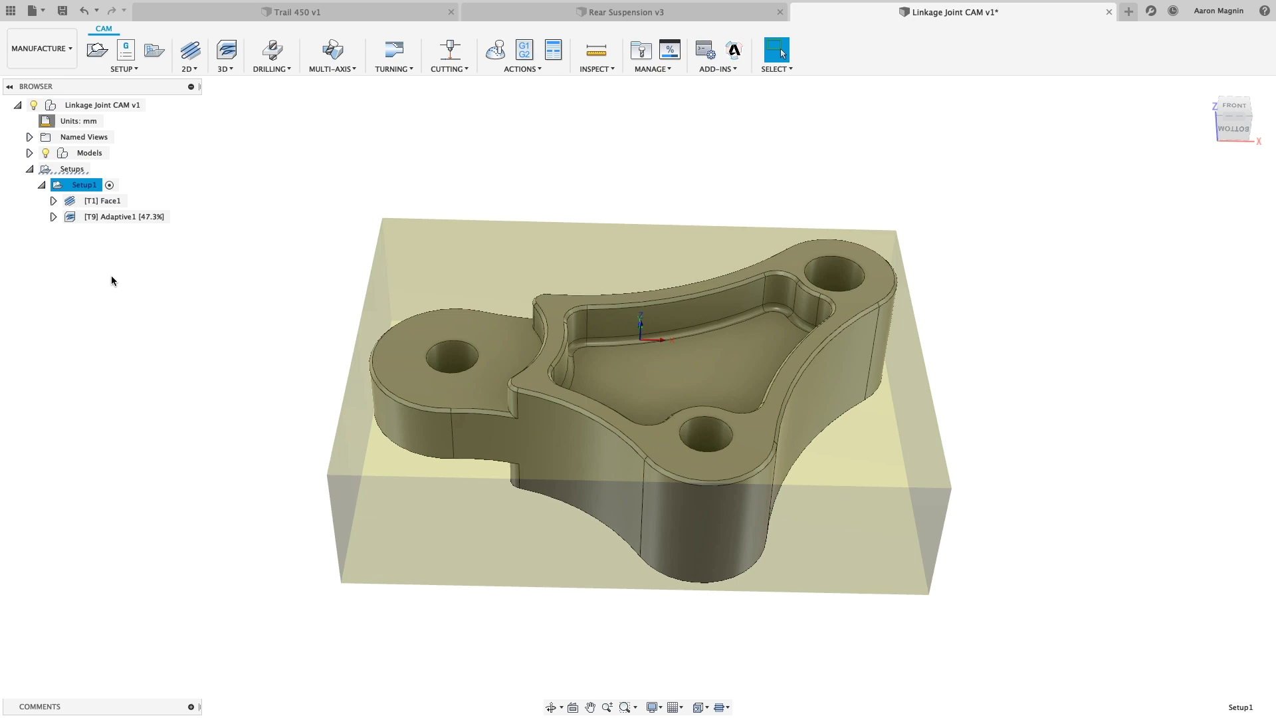
# Inspect the Adaptive1 and Face1 toolpaths, then start simulating Setup1.
pyautogui.click(132, 219)
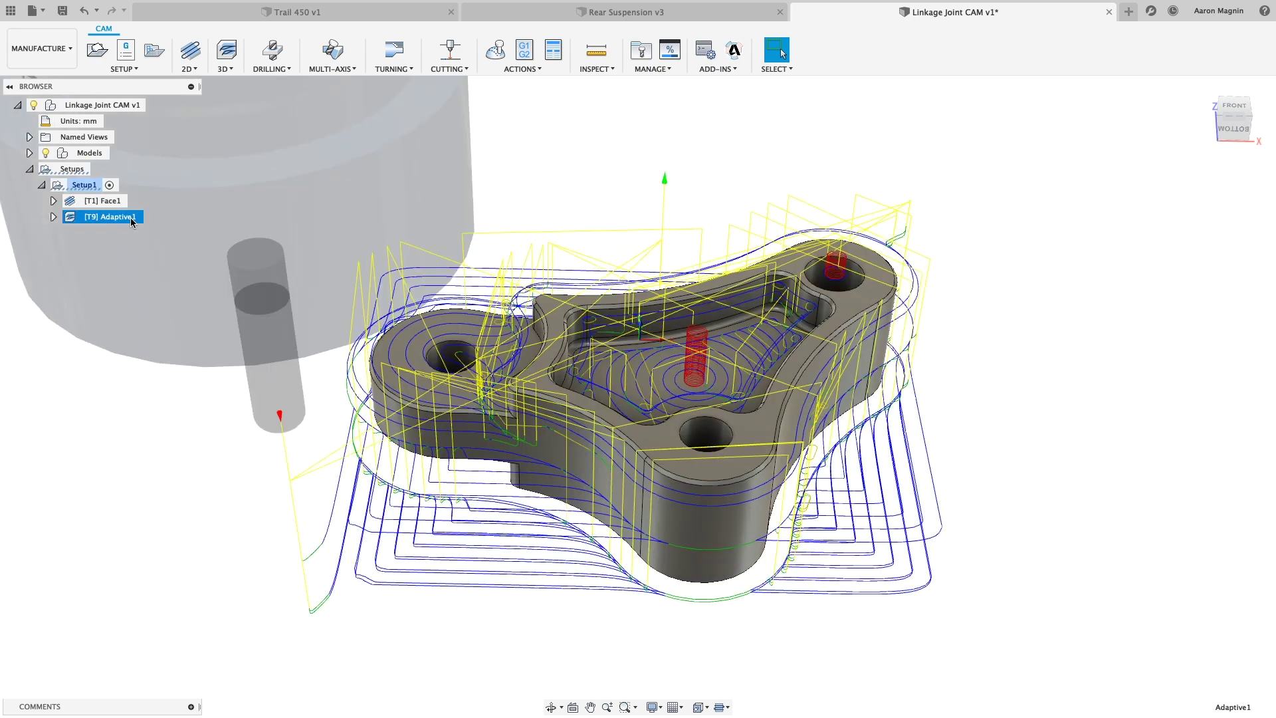
pyautogui.click(114, 203)
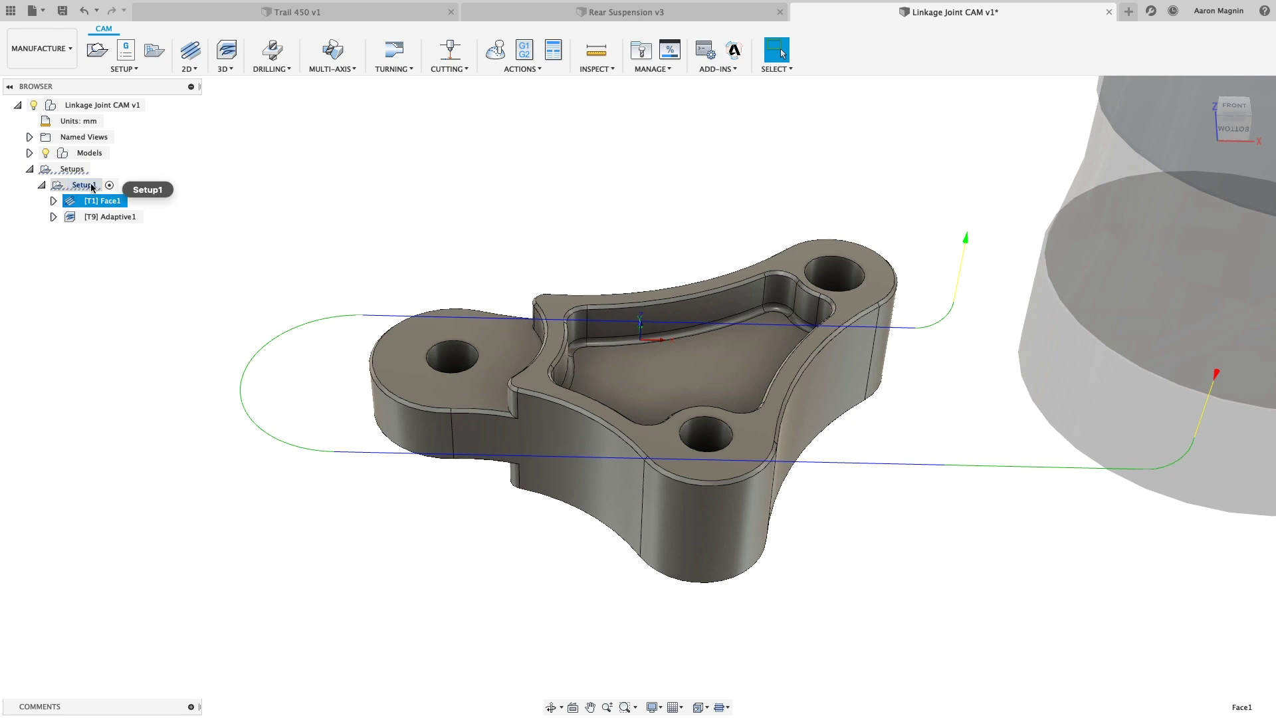
pyautogui.click(84, 185)
pyautogui.click(504, 56)
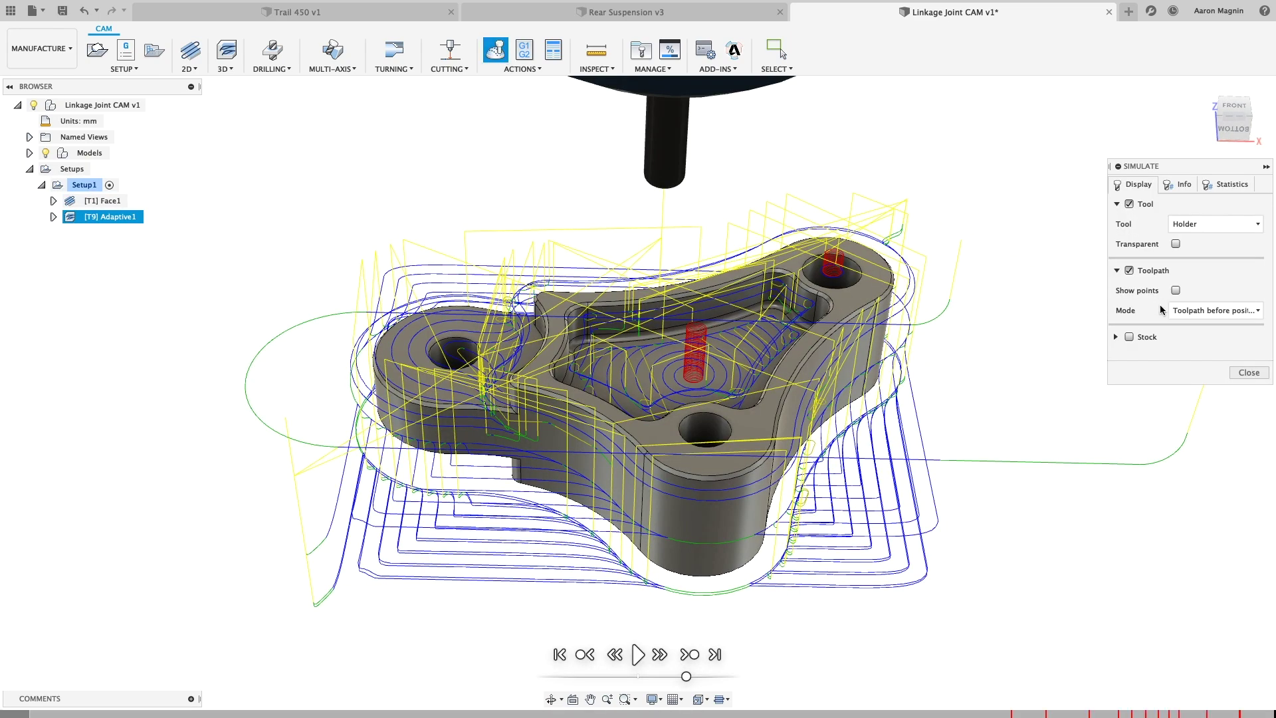
# Play the Setup1 simulation at higher speed with Tail toolpath mode and stock shown.
pyautogui.click(1216, 311)
pyautogui.click(1173, 383)
pyautogui.click(1129, 337)
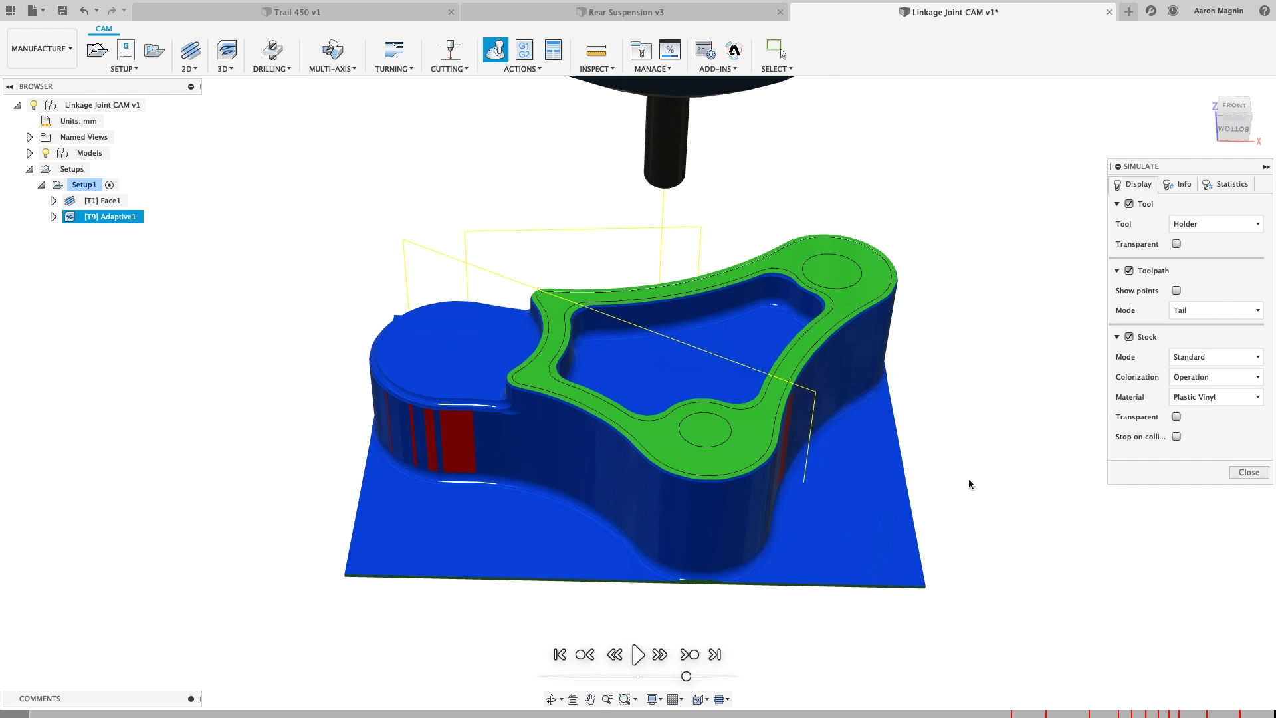
pyautogui.click(638, 655)
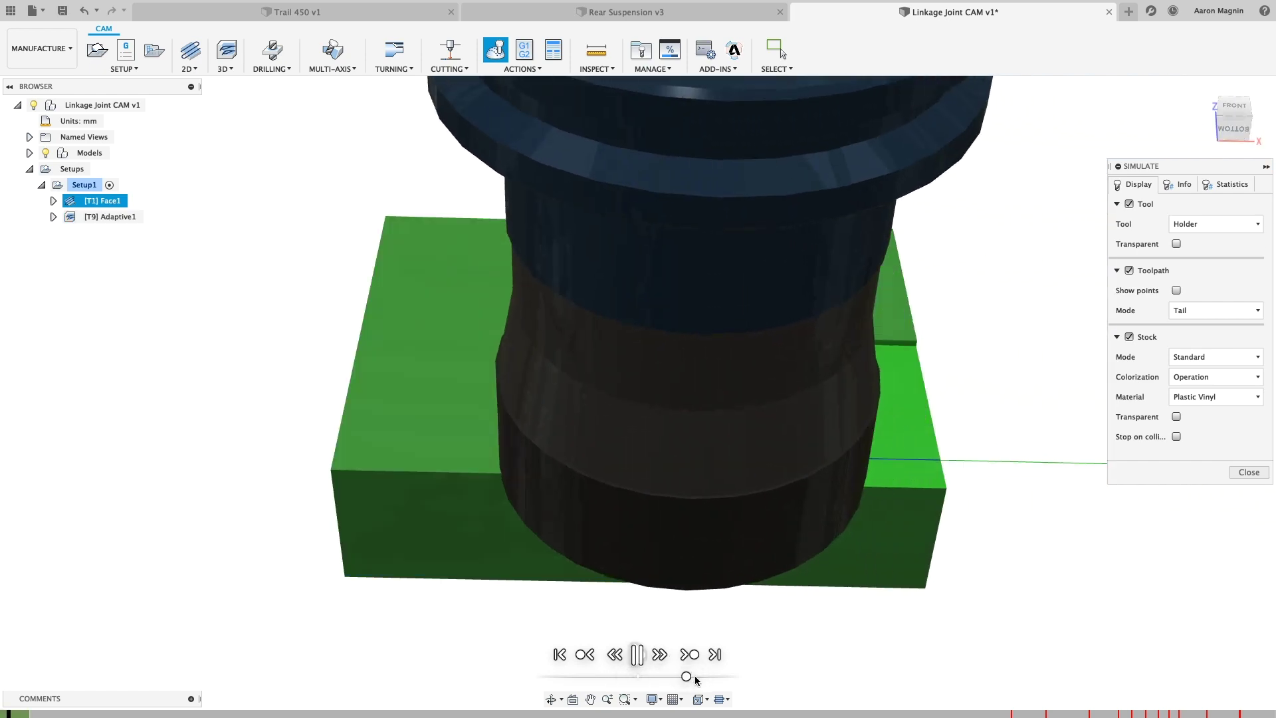
pyautogui.moveTo(689, 678); pyautogui.dragTo(711, 677)
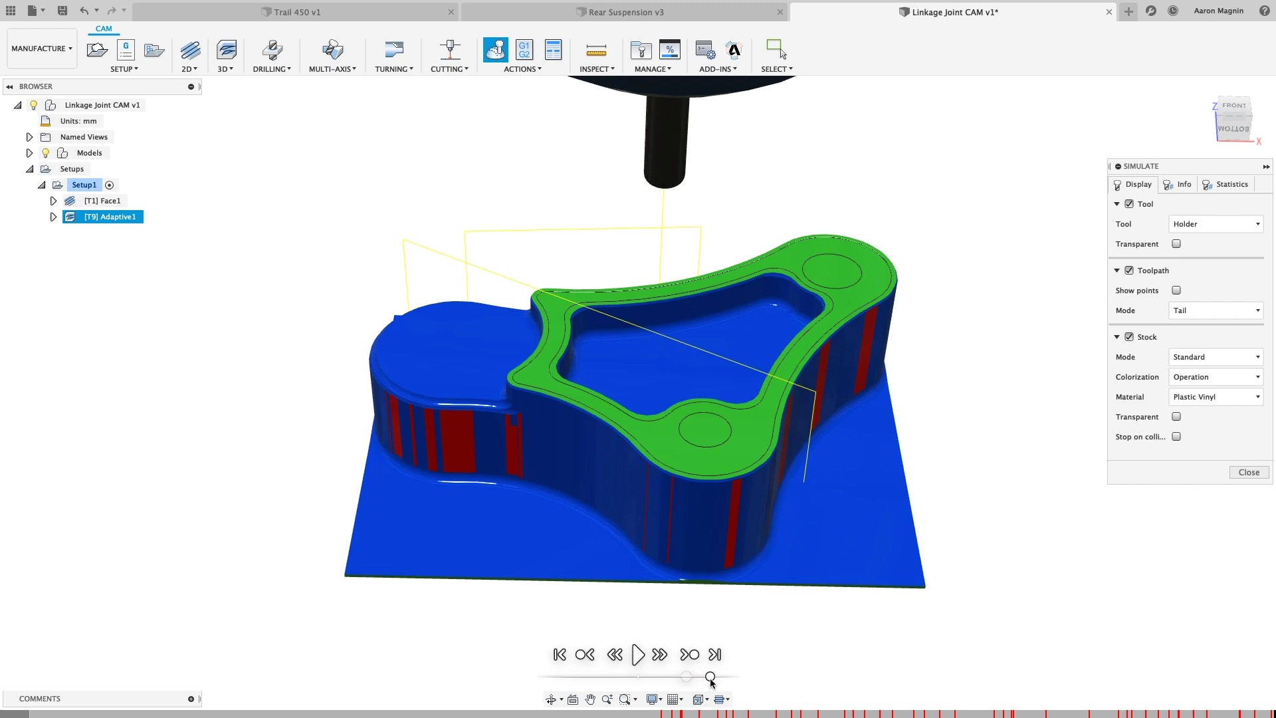
# Close the machining simulation and bring up the Rear Suspension v3 document.
pyautogui.click(1241, 473)
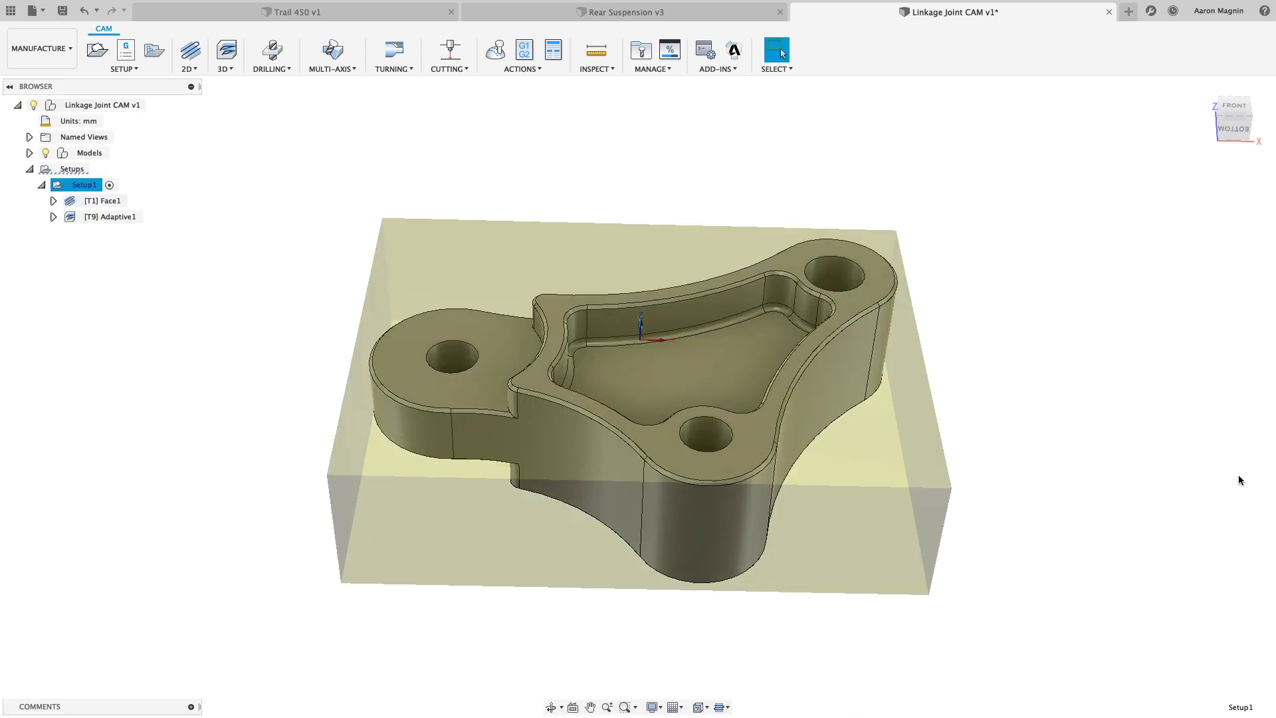
pyautogui.click(960, 387)
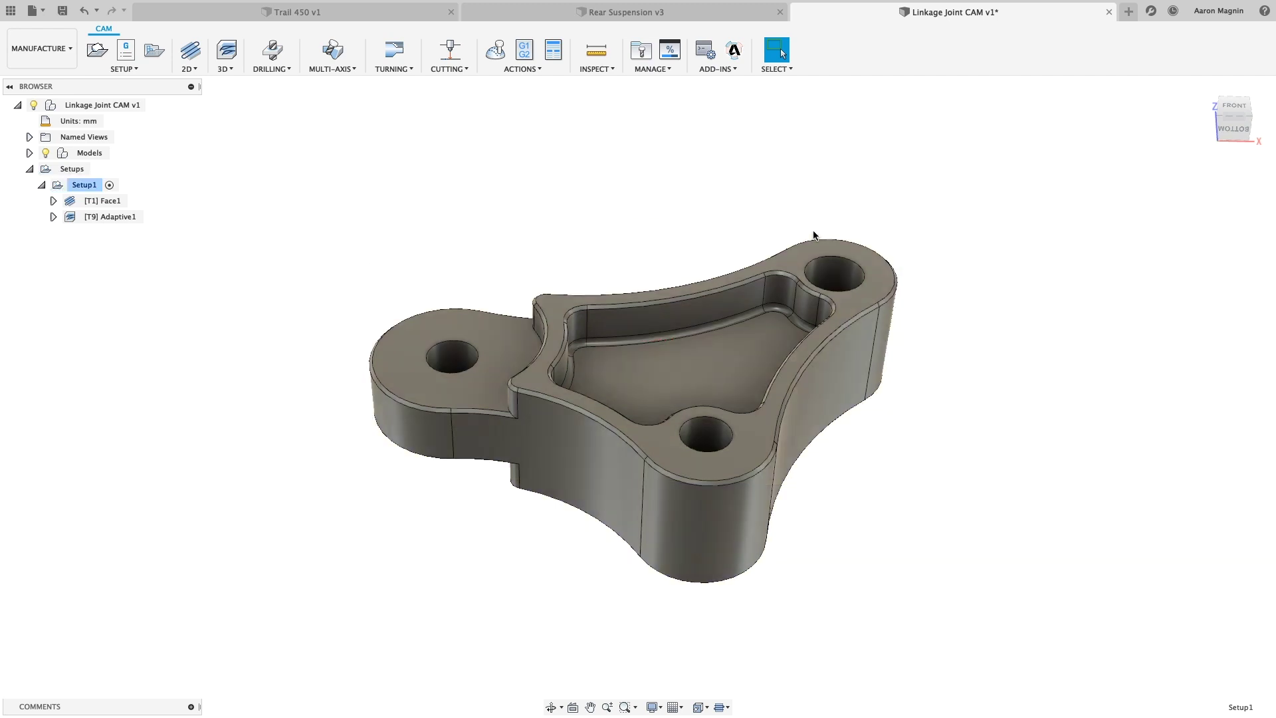
pyautogui.click(680, 20)
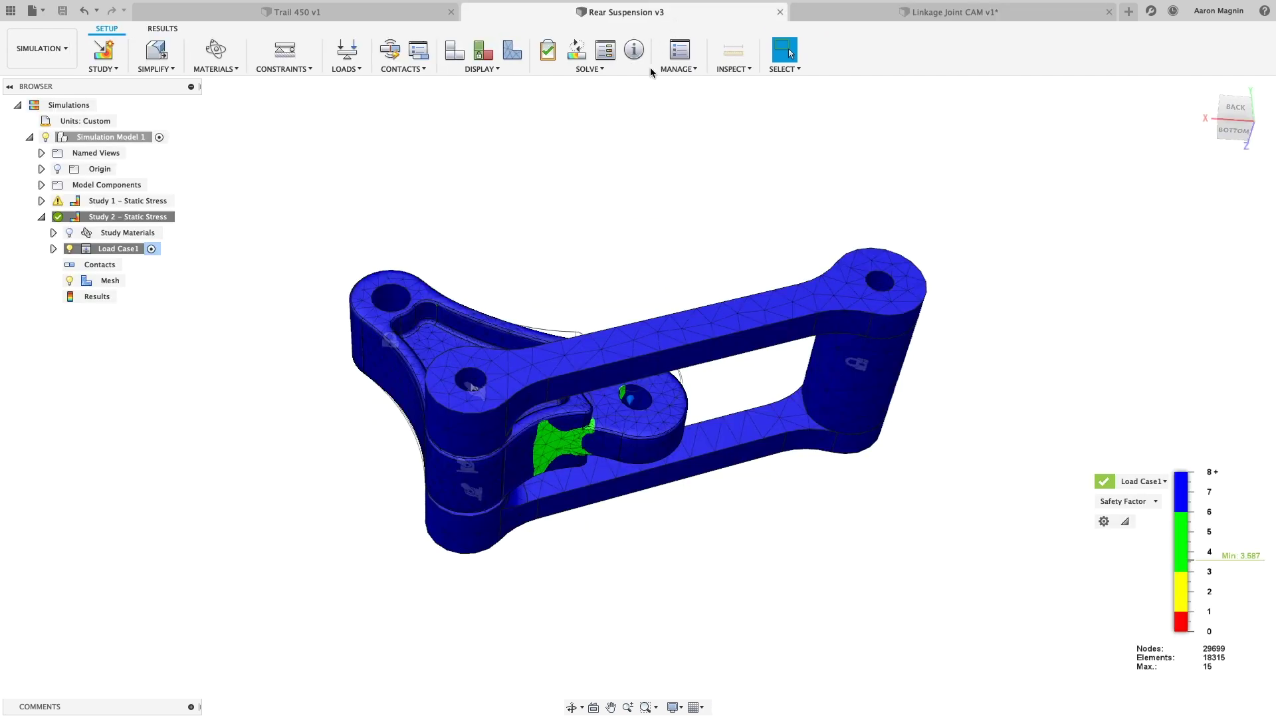
pyautogui.moveTo(573, 224); pyautogui.dragTo(550, 307)
pyautogui.press('Escape')
# Show Stress results, make Study 1 the active study, and bring up Study 2's actions.
pyautogui.click(1130, 501)
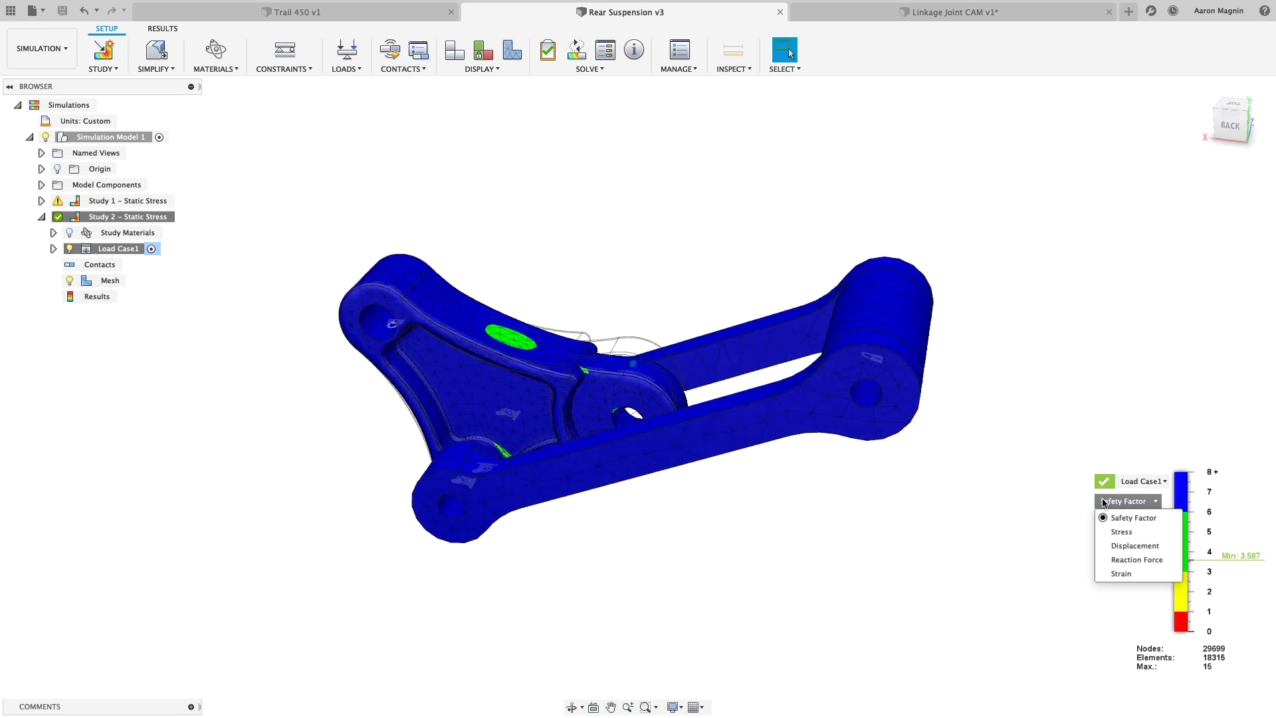
pyautogui.click(1116, 530)
pyautogui.keyDown('shift'); pyautogui.moveTo(793, 517); pyautogui.dragTo(389, 516, button='middle'); pyautogui.keyUp('shift')
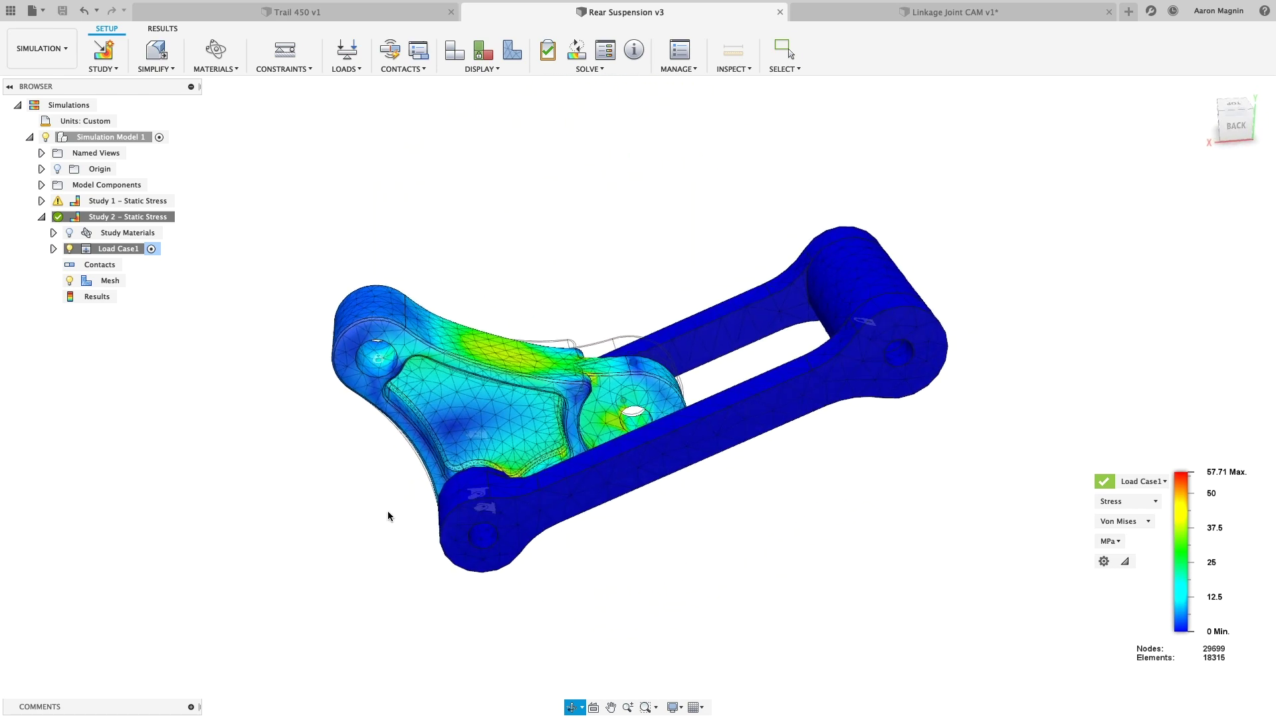
pyautogui.doubleClick(117, 201)
pyautogui.rightClick(127, 299)
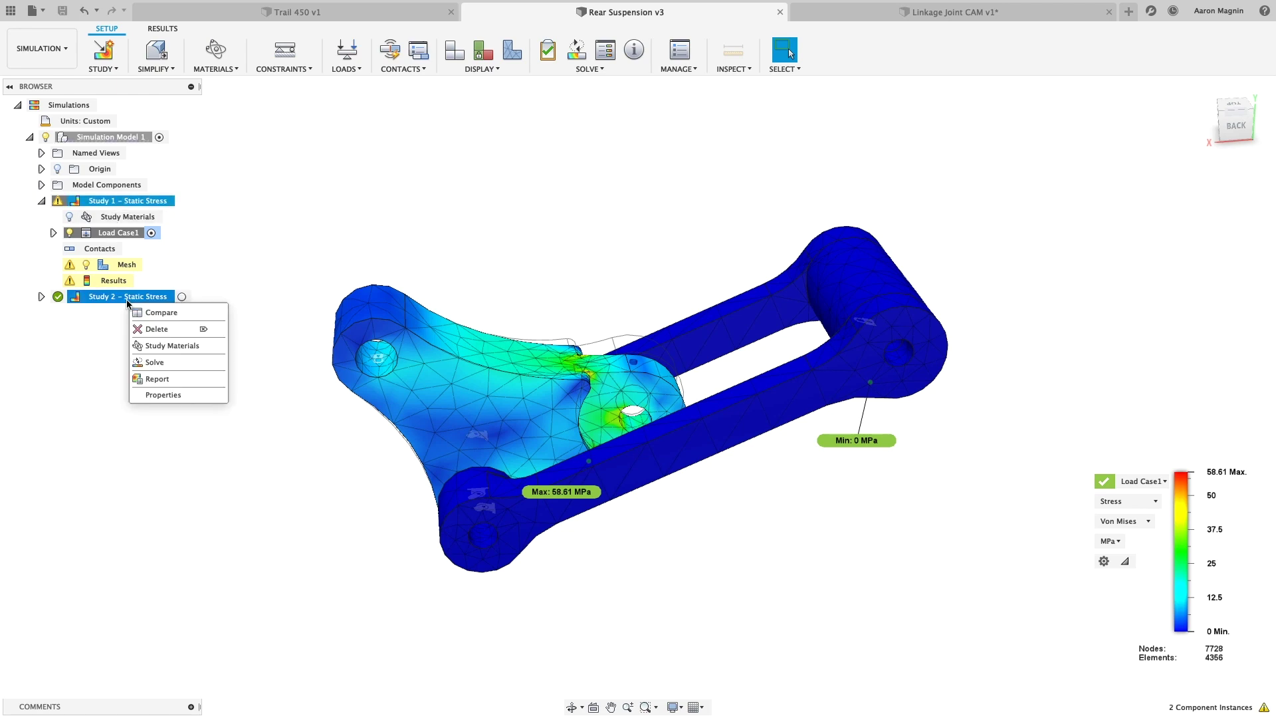
# Compare Study 1 and Study 2 with synchronized panes showing Stress from a near-back view.
pyautogui.click(152, 315)
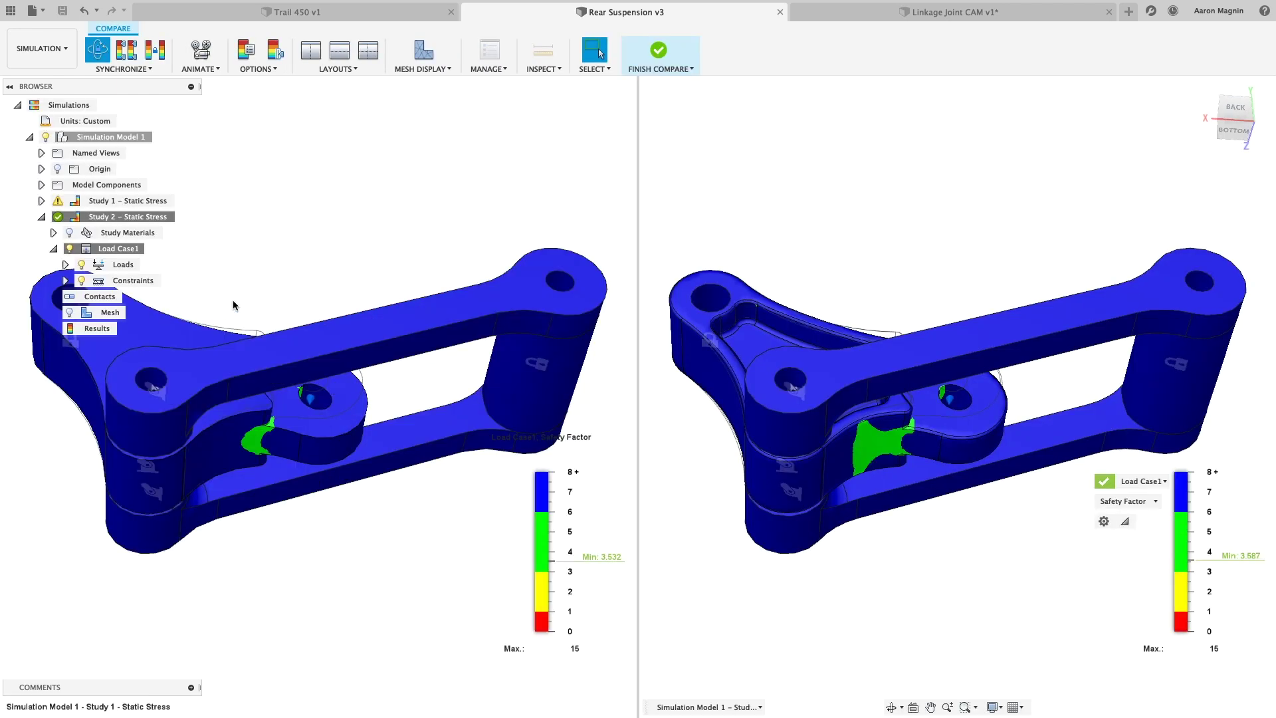
pyautogui.keyDown('shift'); pyautogui.moveTo(232, 304); pyautogui.dragTo(254, 373, button='middle'); pyautogui.keyUp('shift')
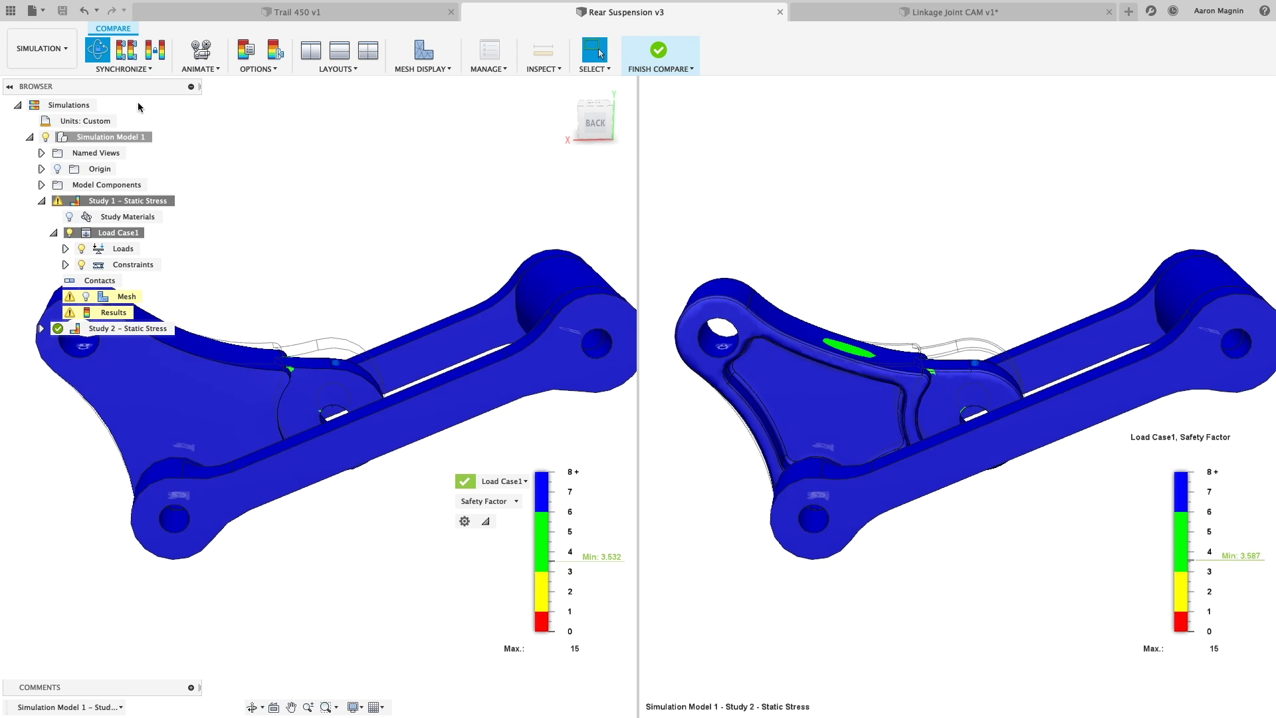
pyautogui.click(126, 58)
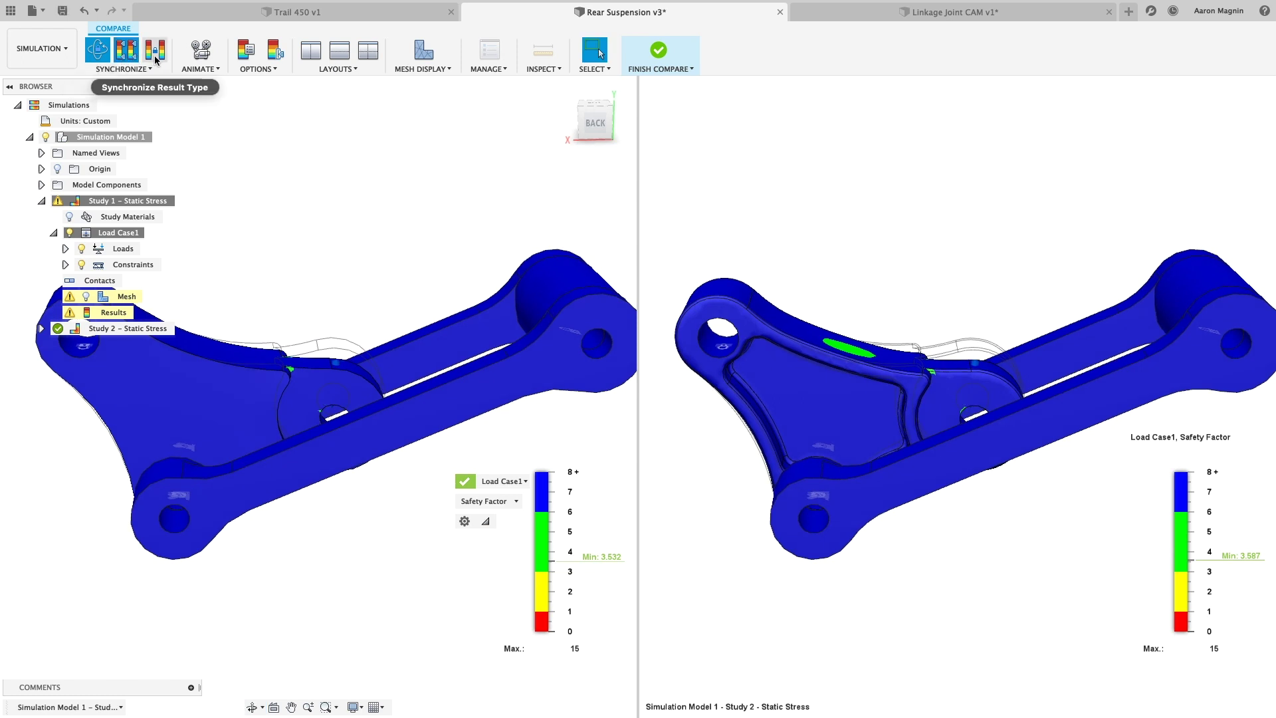
pyautogui.click(479, 504)
pyautogui.click(475, 530)
pyautogui.keyDown('shift'); pyautogui.moveTo(399, 508); pyautogui.dragTo(359, 519, button='middle'); pyautogui.keyUp('shift')
pyautogui.keyDown('shift'); pyautogui.moveTo(416, 233); pyautogui.dragTo(631, 198, button='middle'); pyautogui.keyUp('shift')
# Show Displacement in both panes from a near-top view, then switch to Trail 450 v1.
pyautogui.click(485, 502)
pyautogui.click(490, 545)
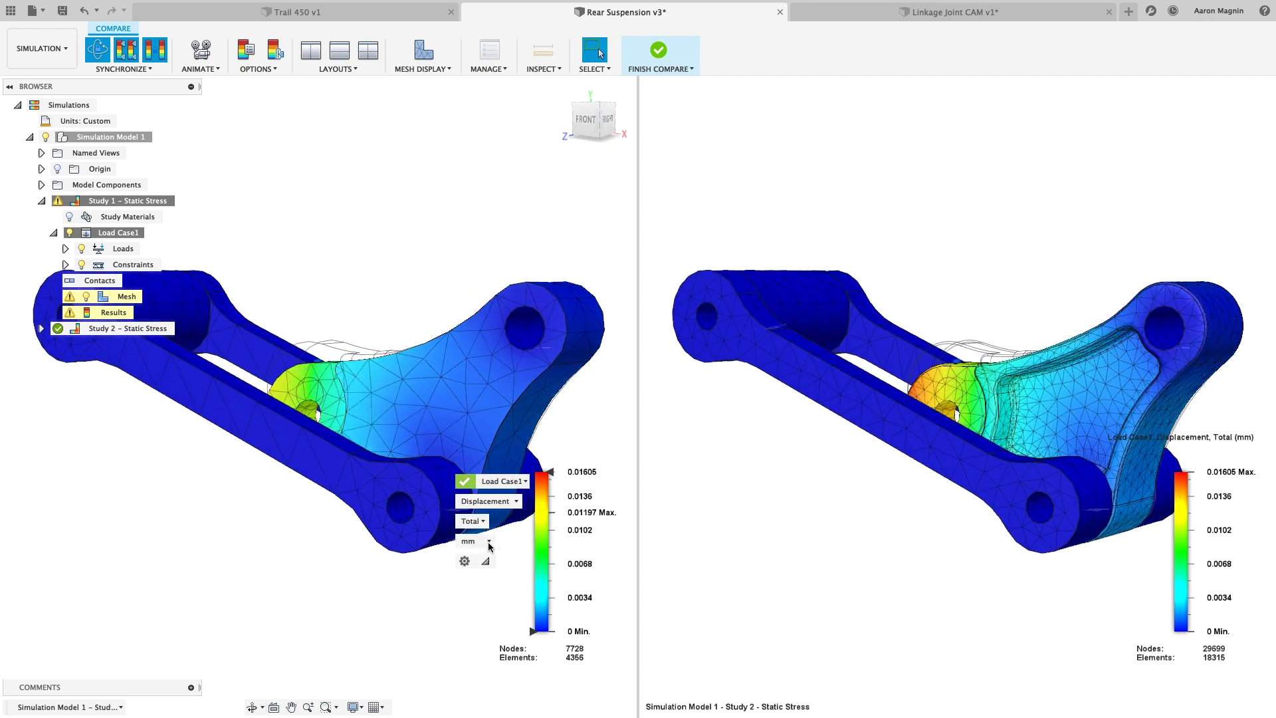
pyautogui.keyDown('shift'); pyautogui.moveTo(483, 533); pyautogui.dragTo(423, 458, button='middle'); pyautogui.keyUp('shift')
pyautogui.click(326, 14)
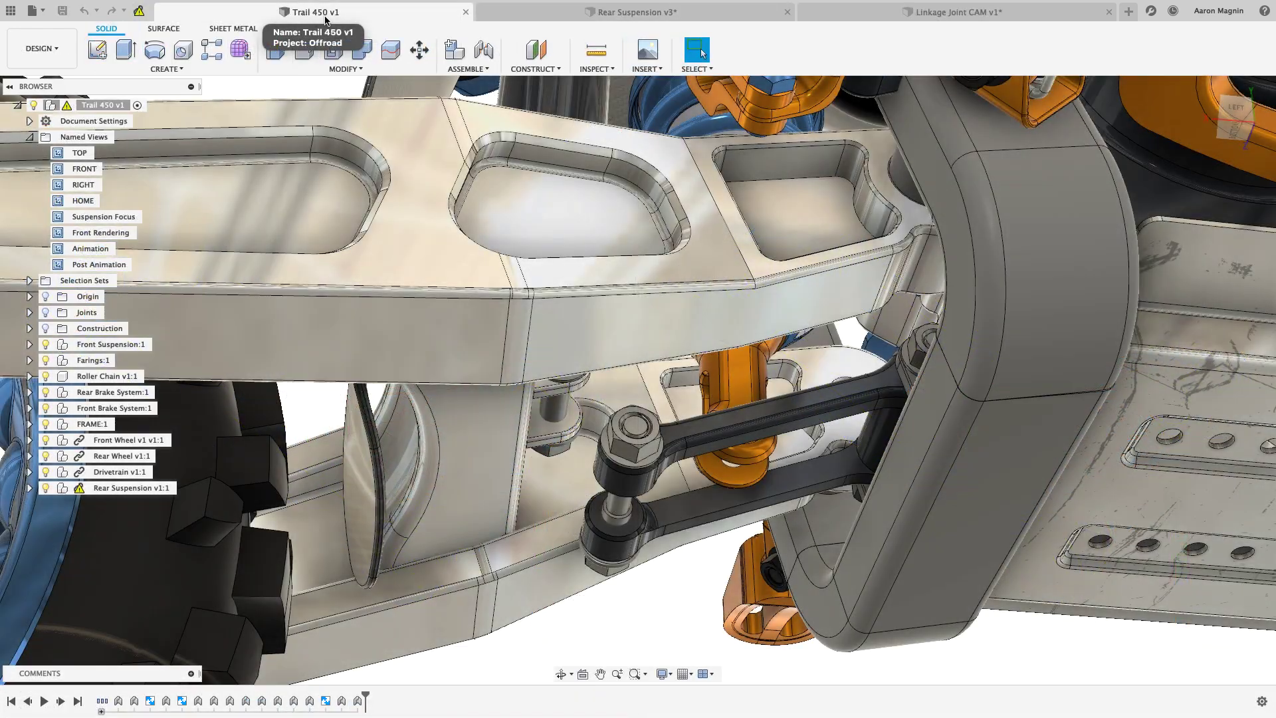
# Update the out-of-date suspension component to the latest version and fit the bike in view.
pyautogui.click(139, 12)
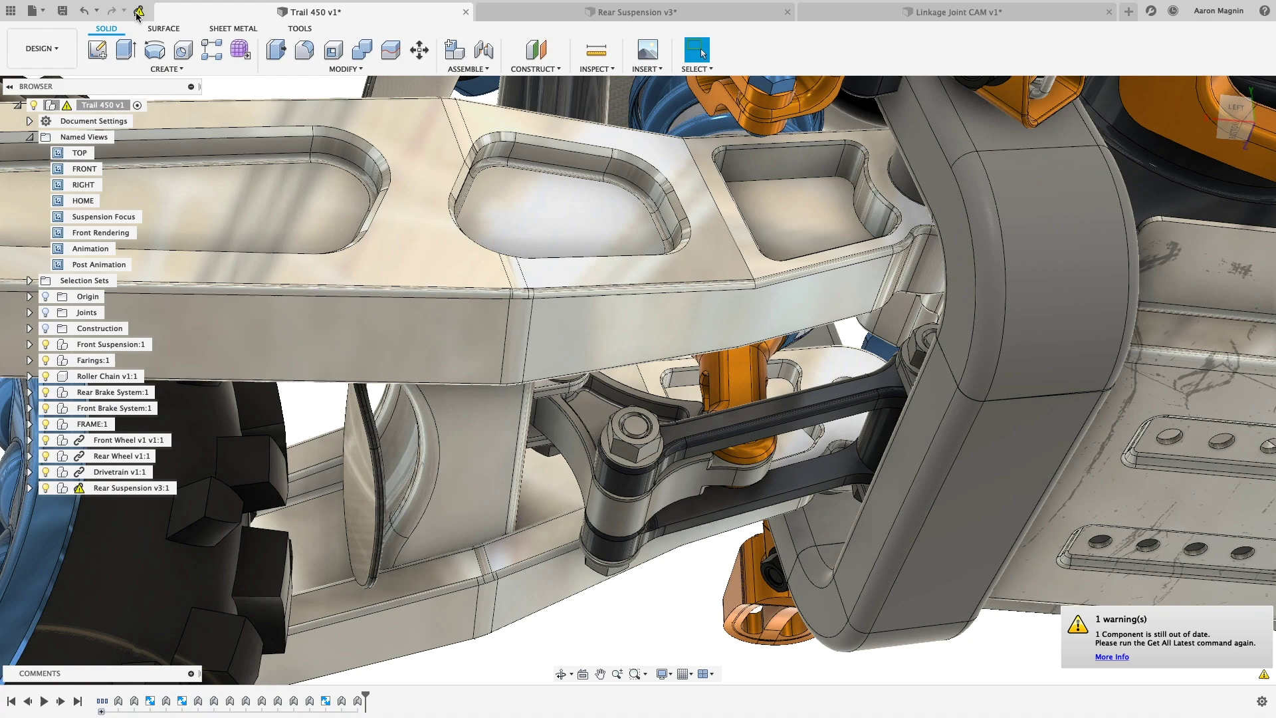
pyautogui.press('F6')
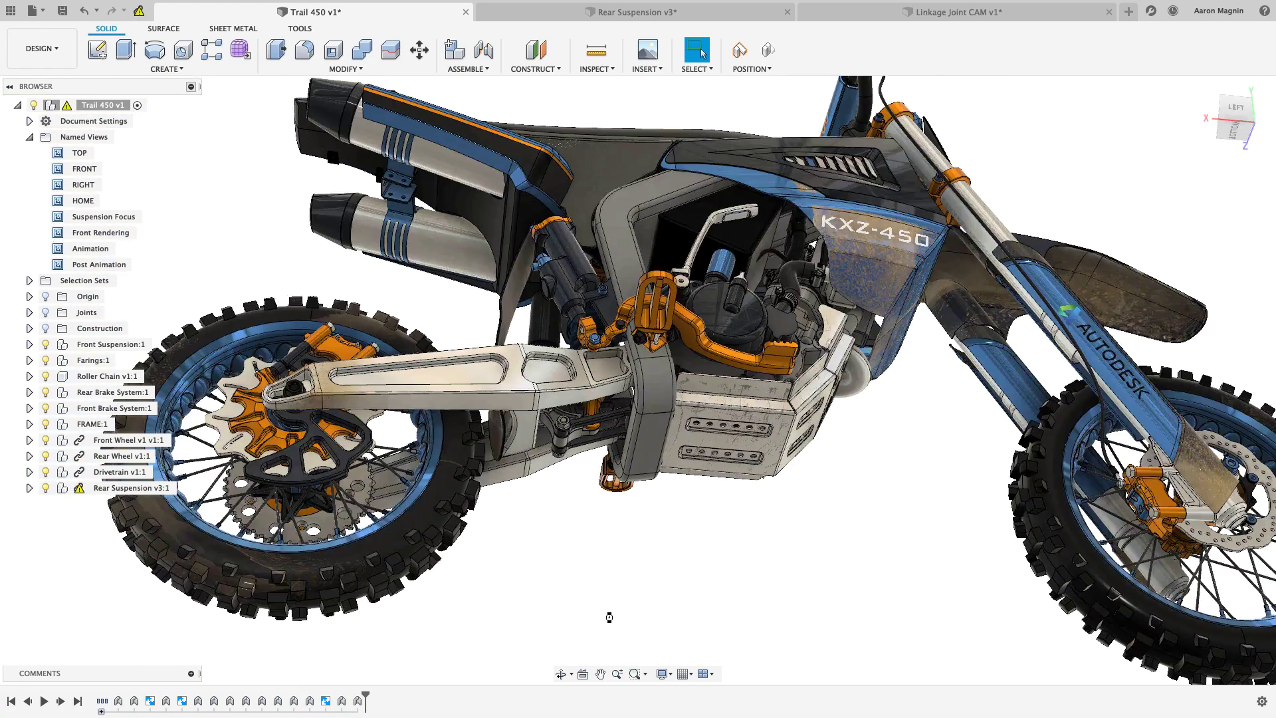
pyautogui.keyDown('shift'); pyautogui.moveTo(556, 478); pyautogui.dragTo(322, 483, button='middle'); pyautogui.keyUp('shift')
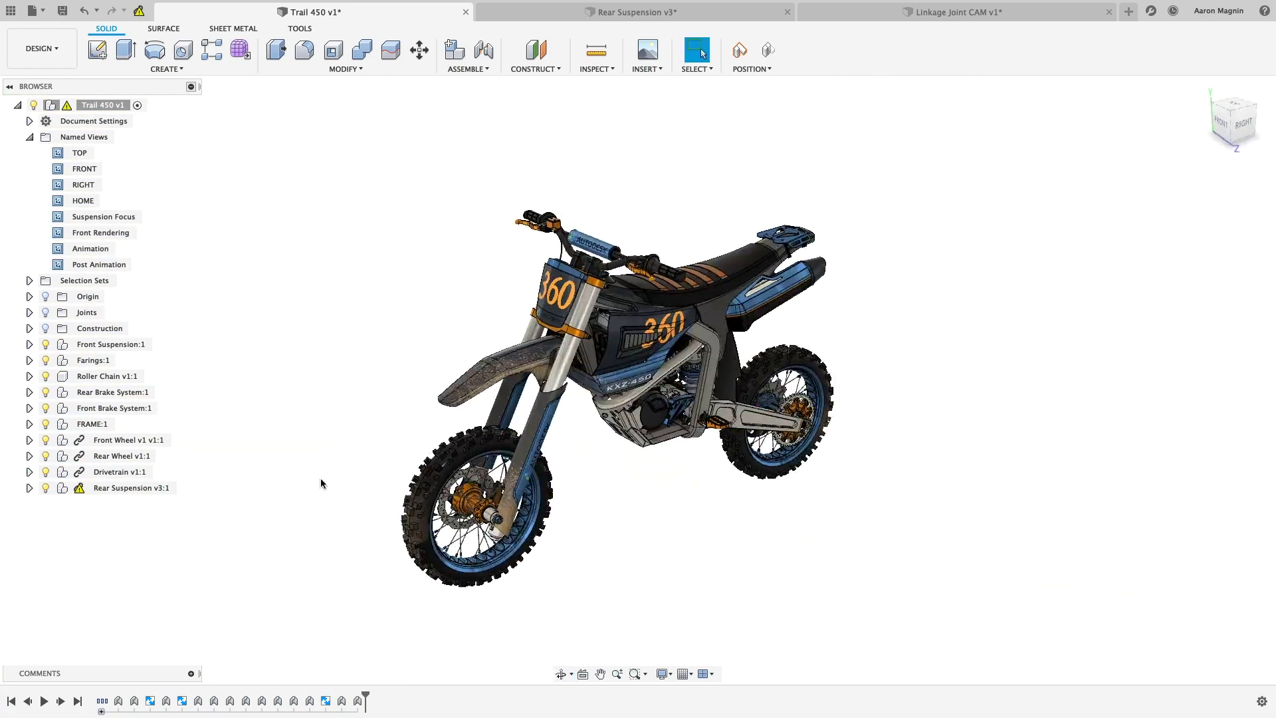
# Switch to the Render workspace and orbit to a rear-left view of the bike.
pyautogui.click(67, 58)
pyautogui.click(62, 136)
pyautogui.keyDown('shift'); pyautogui.moveTo(290, 257); pyautogui.dragTo(552, 250, button='middle'); pyautogui.keyUp('shift')
# Lower environment brightness, rotate the backdrop around the bike, and set focal length to 60 mm.
pyautogui.click(136, 57)
pyautogui.moveTo(1244, 241); pyautogui.dragTo(1220, 242)
pyautogui.click(1162, 262)
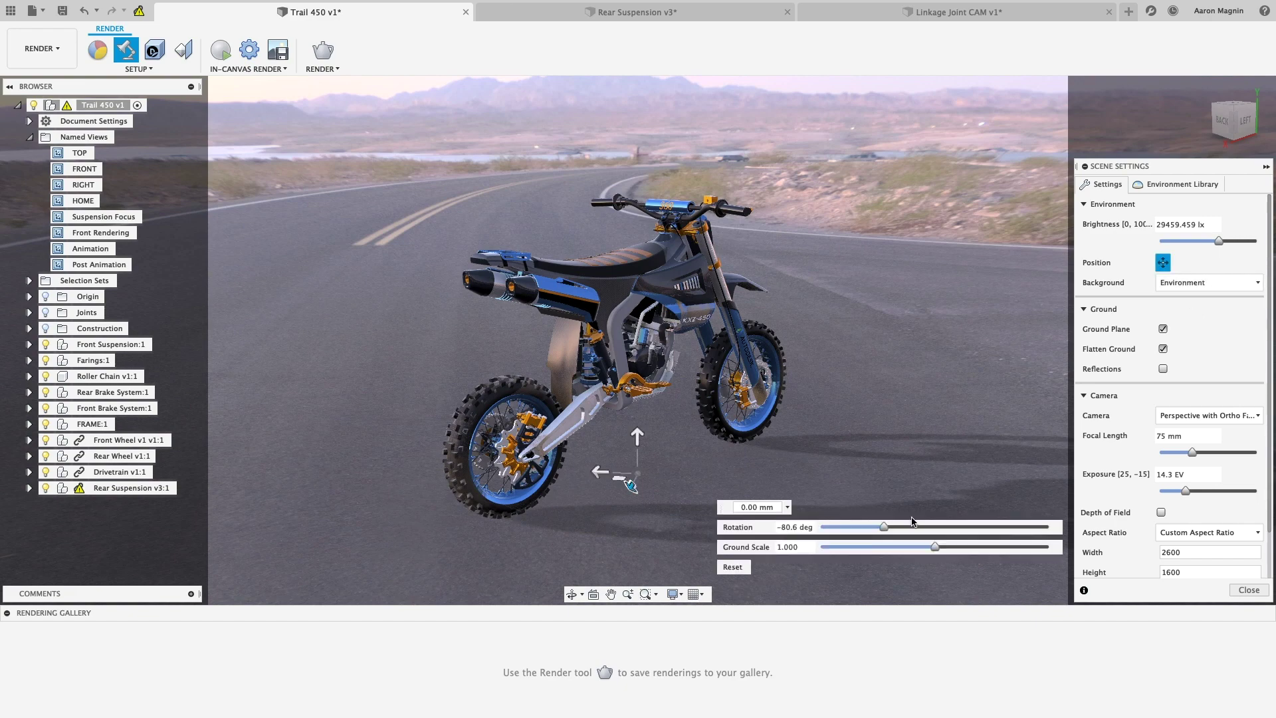
pyautogui.moveTo(935, 527)
pyautogui.mouseDown()
pyautogui.moveTo(749, 525)
pyautogui.moveTo(937, 519)
pyautogui.mouseUp()
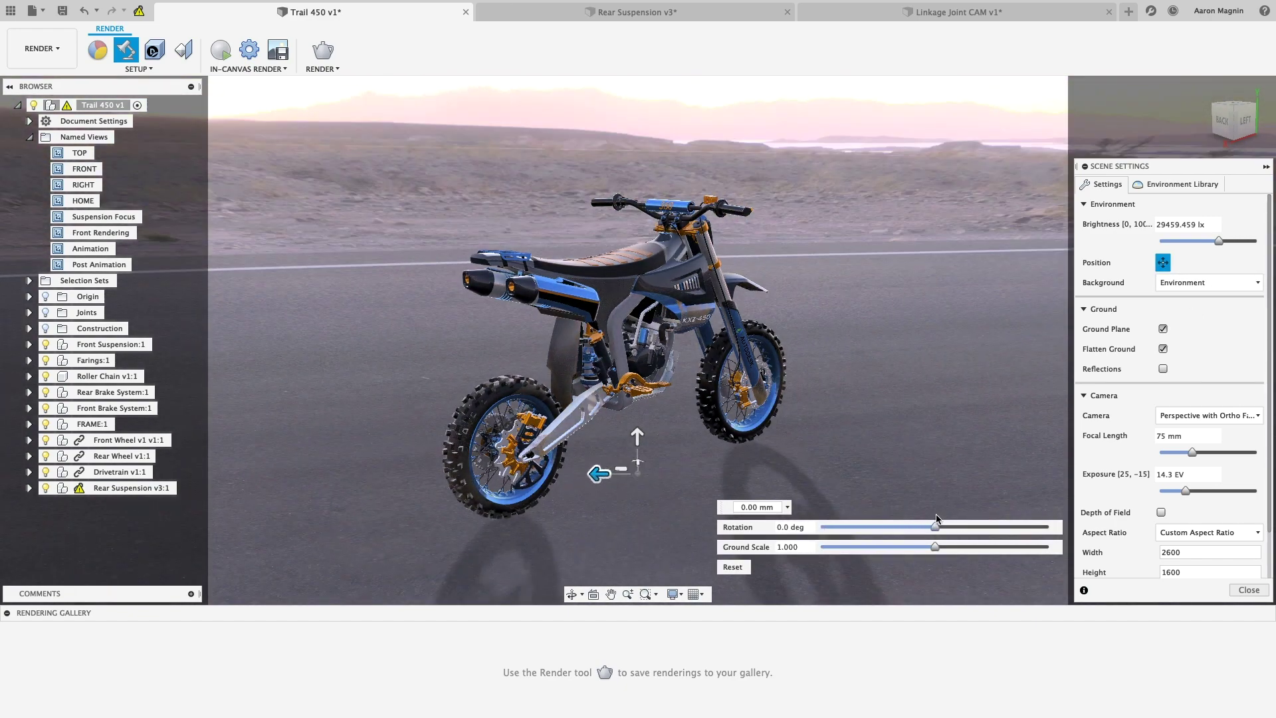
pyautogui.moveTo(1192, 454); pyautogui.dragTo(1185, 454)
pyautogui.keyDown('shift'); pyautogui.moveTo(665, 363); pyautogui.dragTo(604, 362, button='middle'); pyautogui.keyUp('shift')
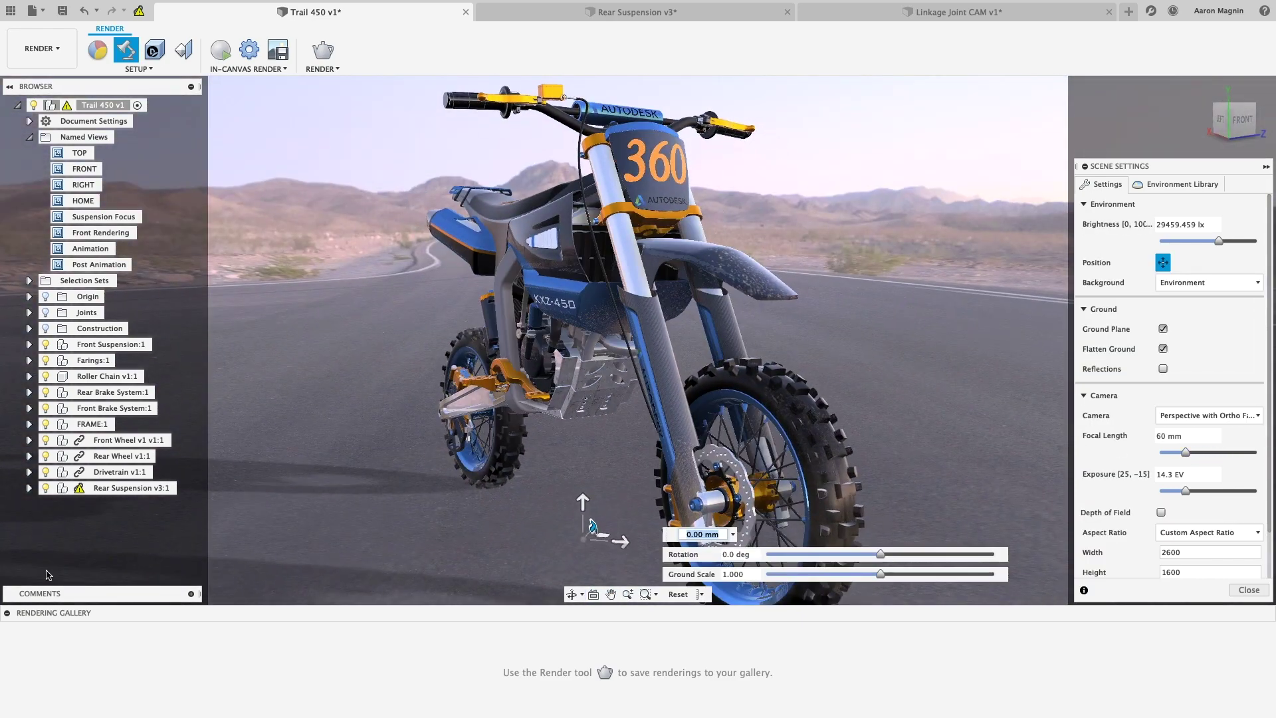
pyautogui.click(7, 613)
pyautogui.click(1165, 263)
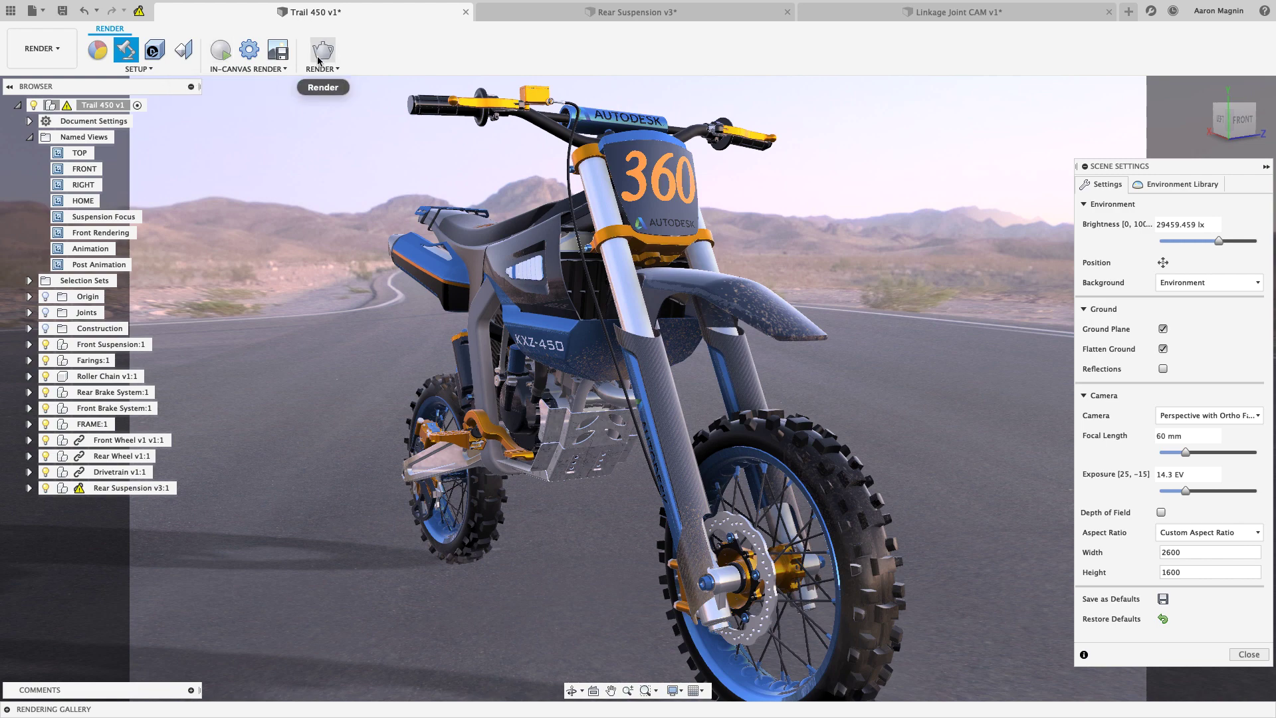
# Submit a Final-quality cloud render of the bike, then switch to Linkage Joint CAM.
pyautogui.click(319, 53)
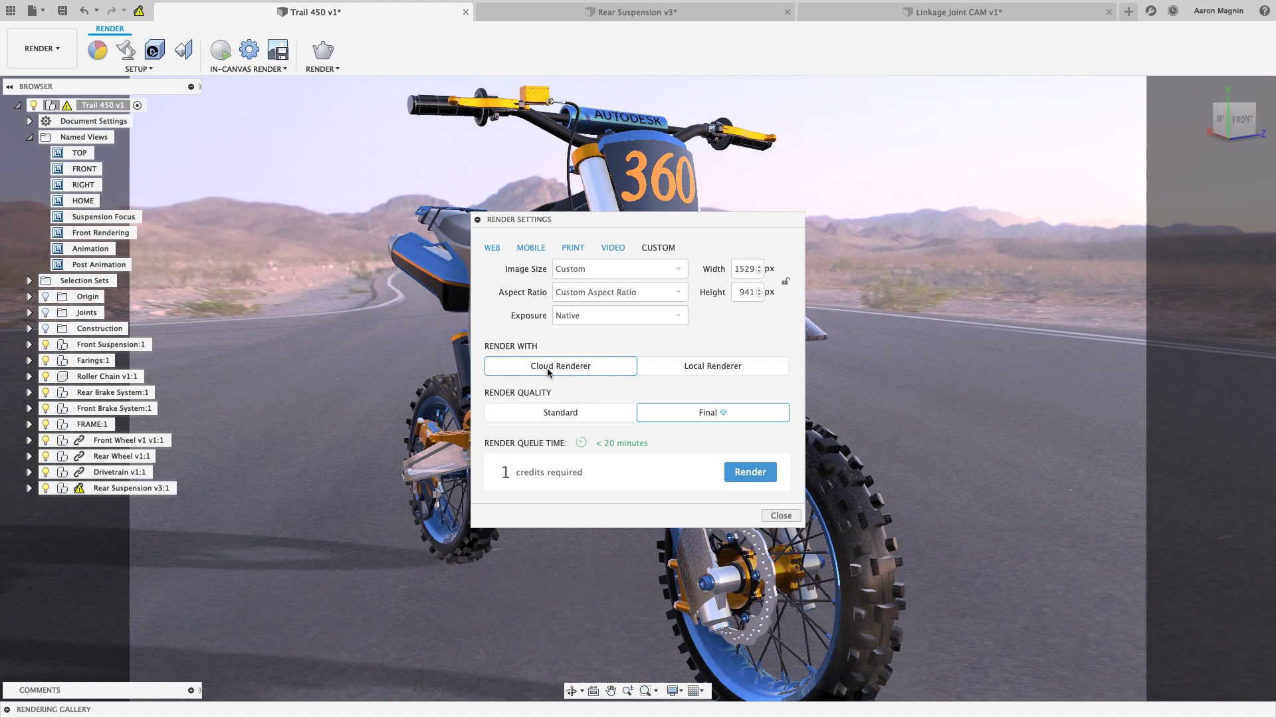
pyautogui.click(549, 371)
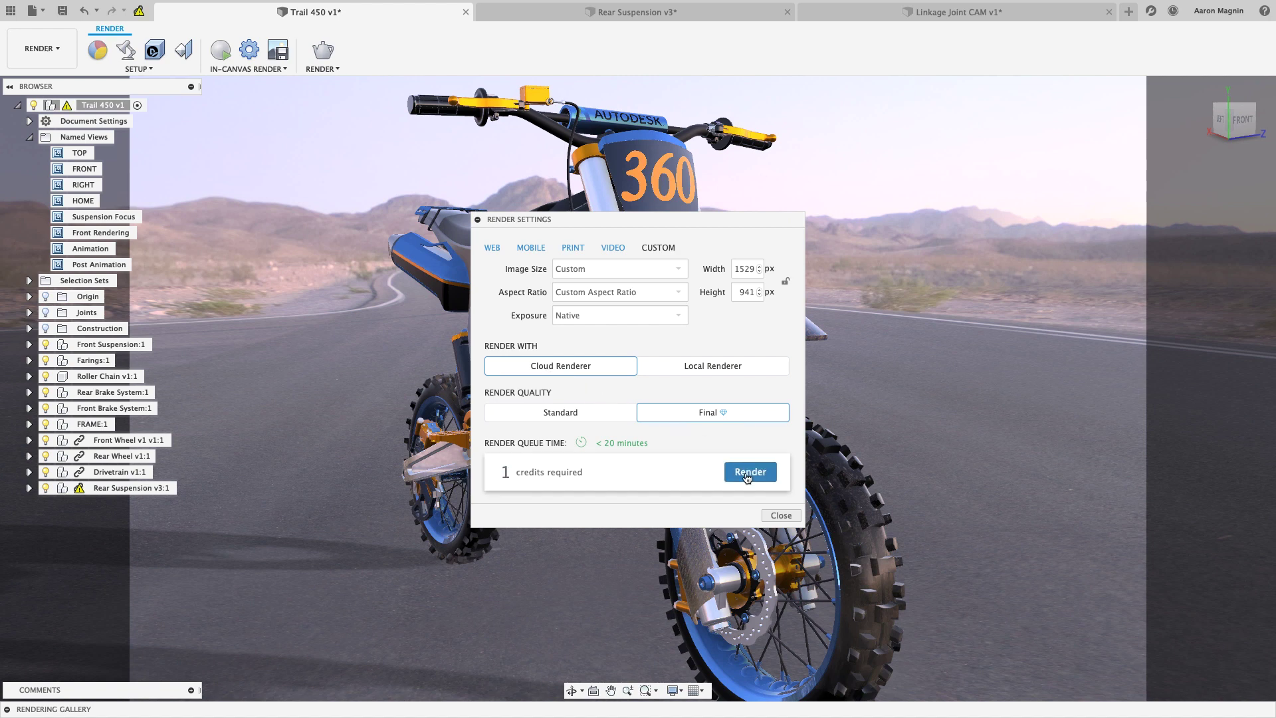
pyautogui.click(748, 476)
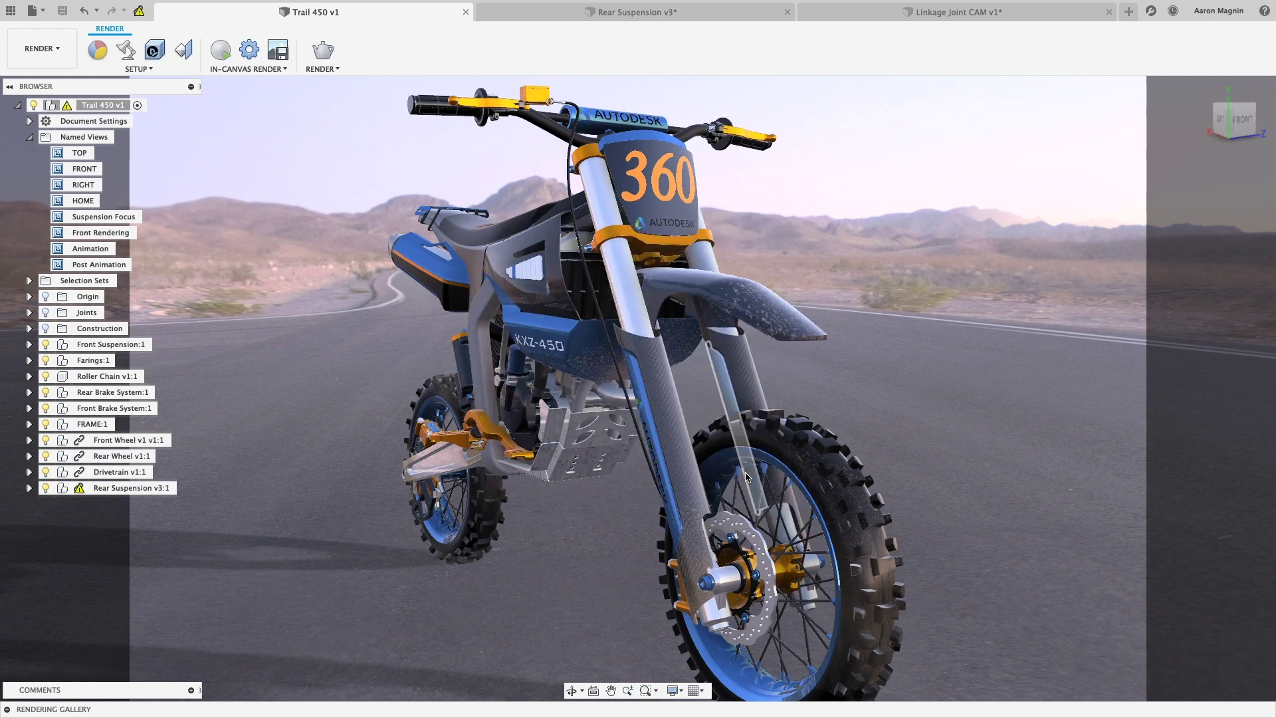
pyautogui.click(1008, 15)
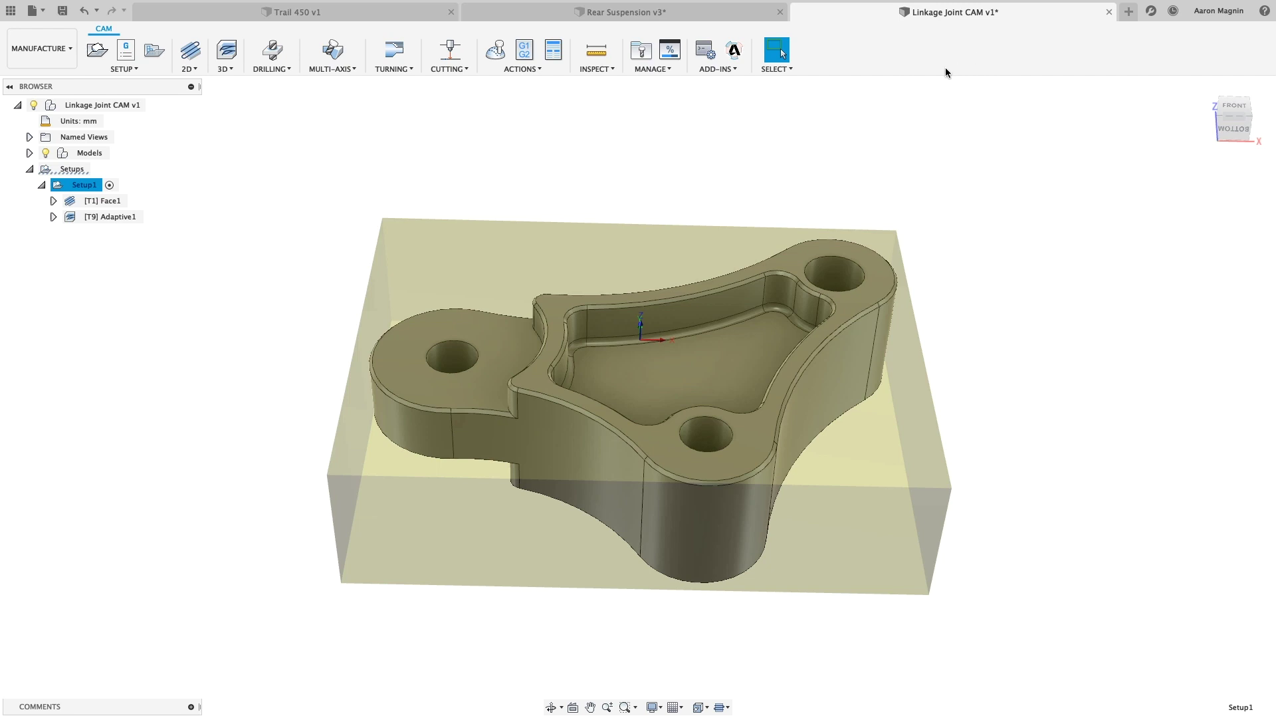
# Create a new drawing from the design on a B-size sheet.
pyautogui.click(63, 50)
pyautogui.moveTo(71, 223)
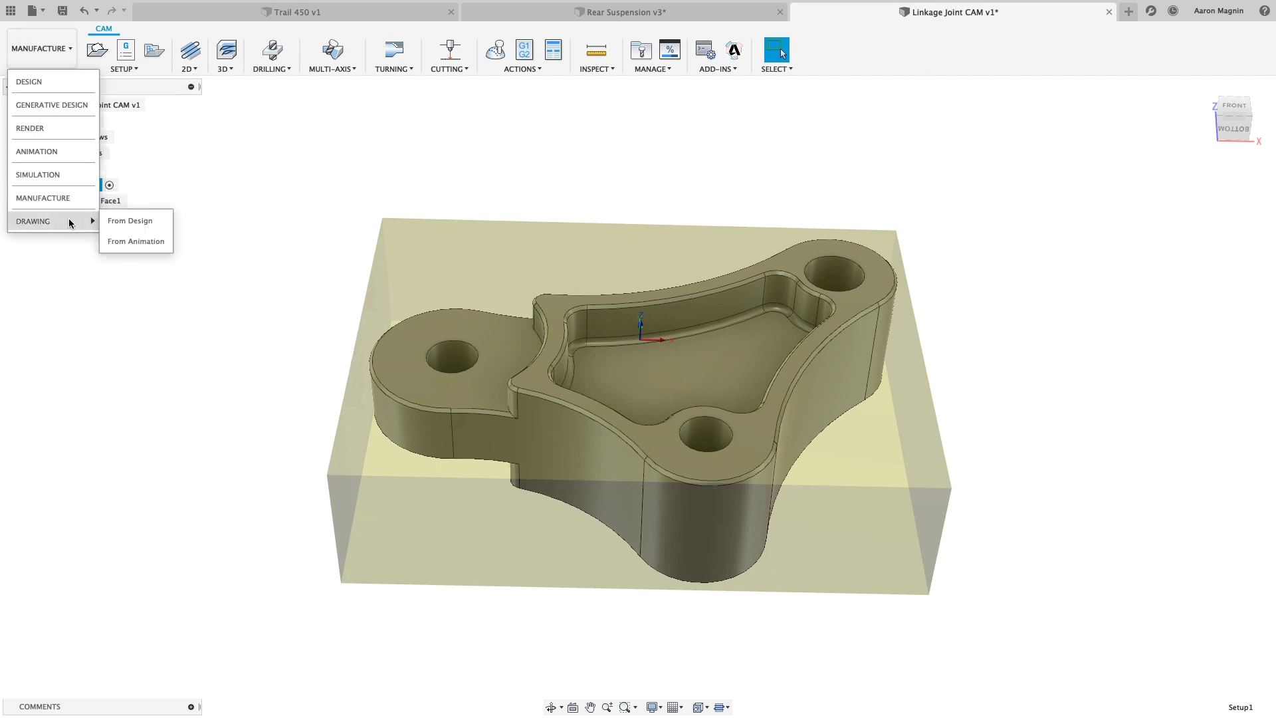
pyautogui.click(113, 220)
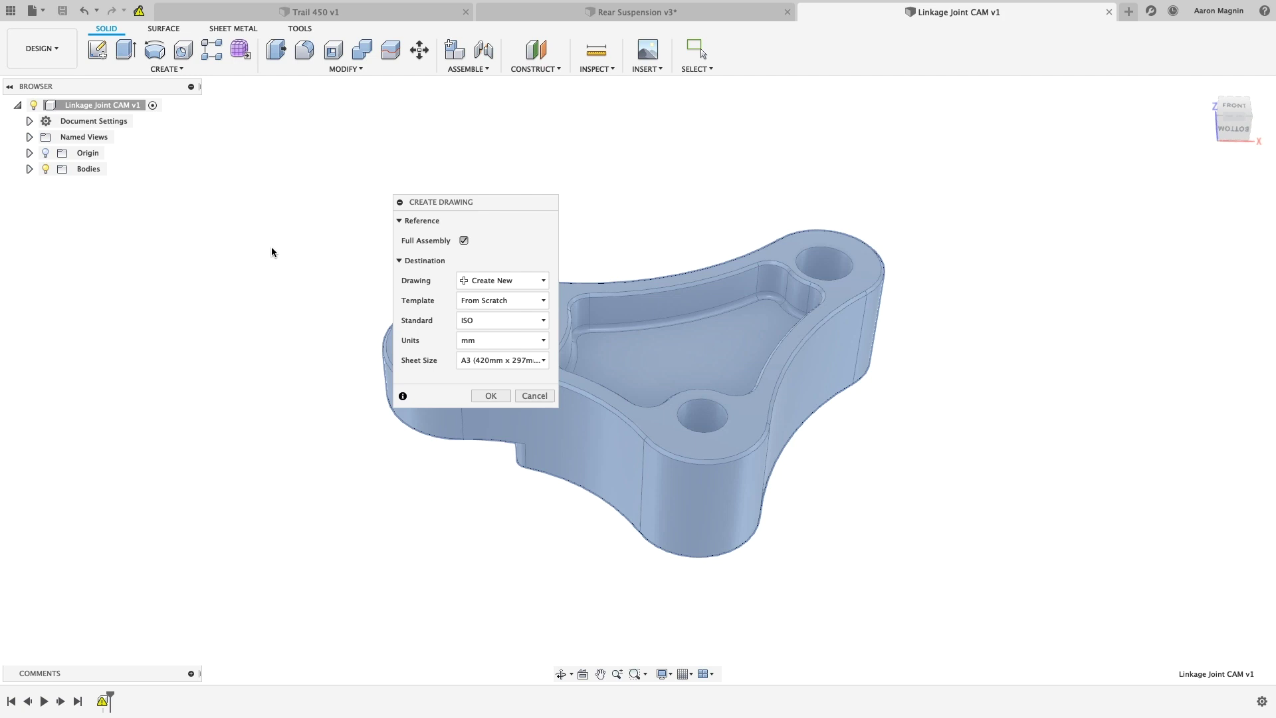
pyautogui.click(503, 360)
pyautogui.click(490, 407)
pyautogui.click(490, 395)
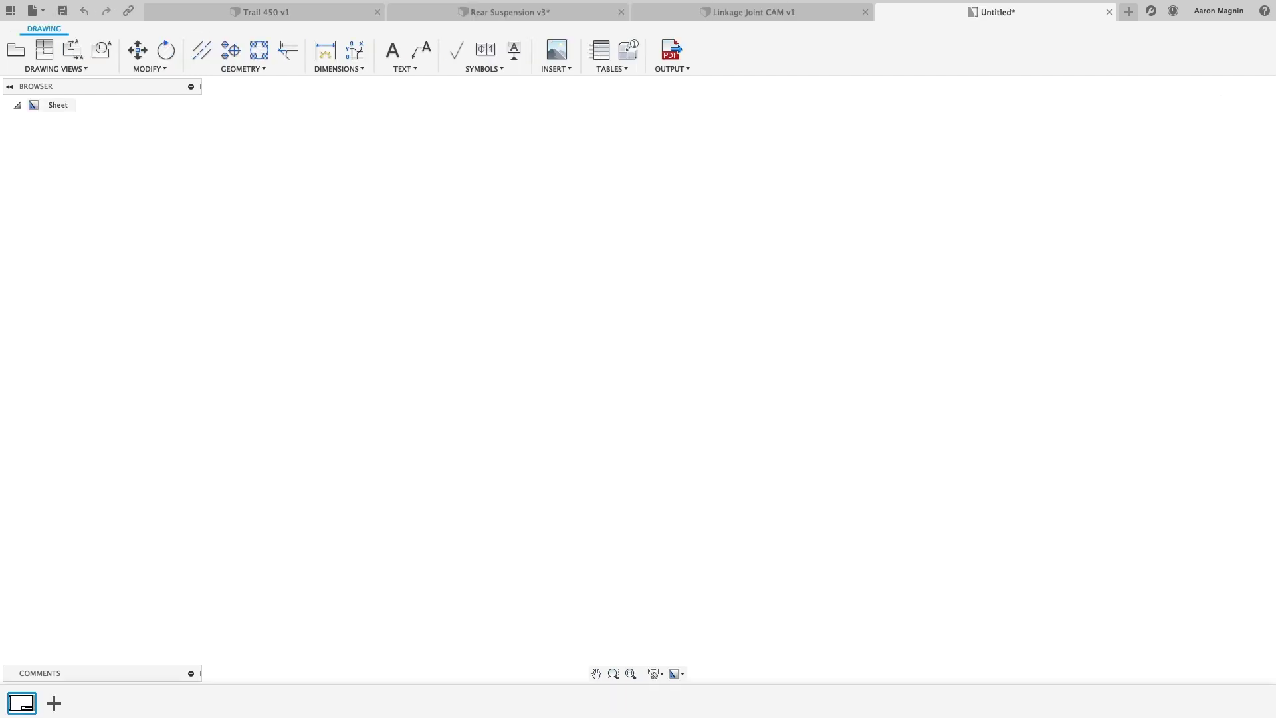
# Place a shaded base view with projected views below, to the right, and isometric.
pyautogui.click(1246, 192)
pyautogui.click(444, 268)
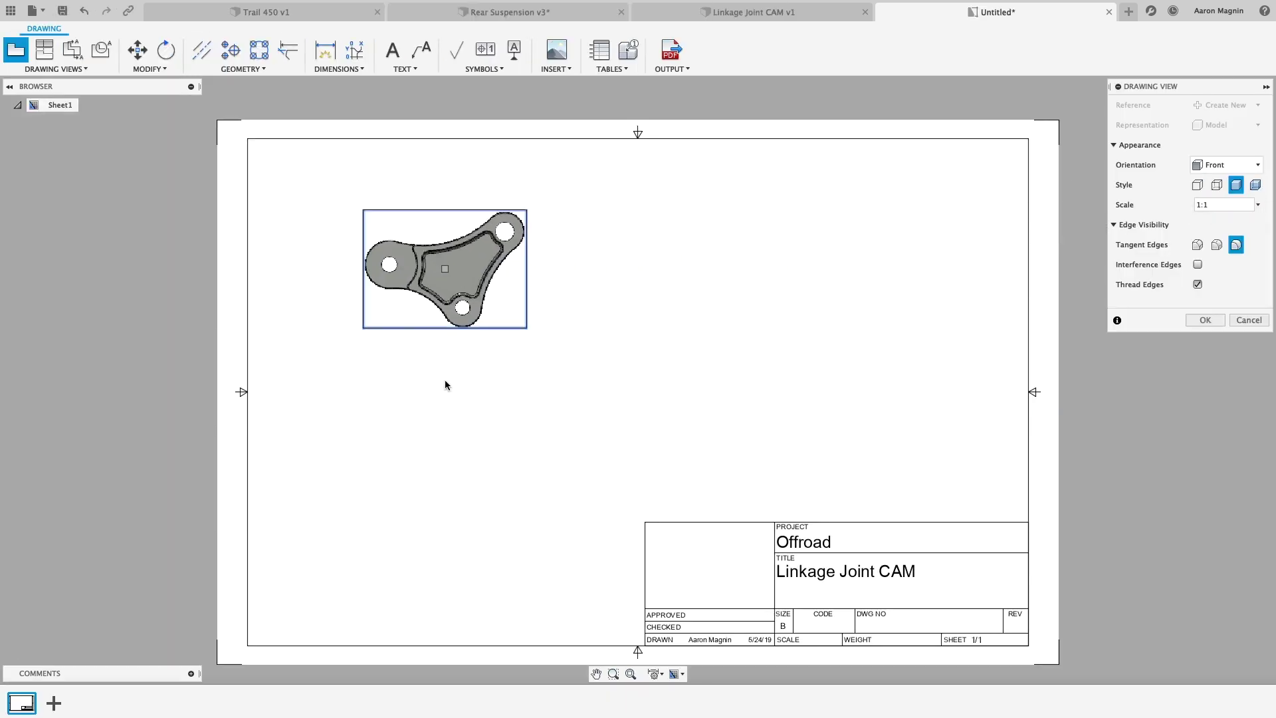
pyautogui.press('Return')
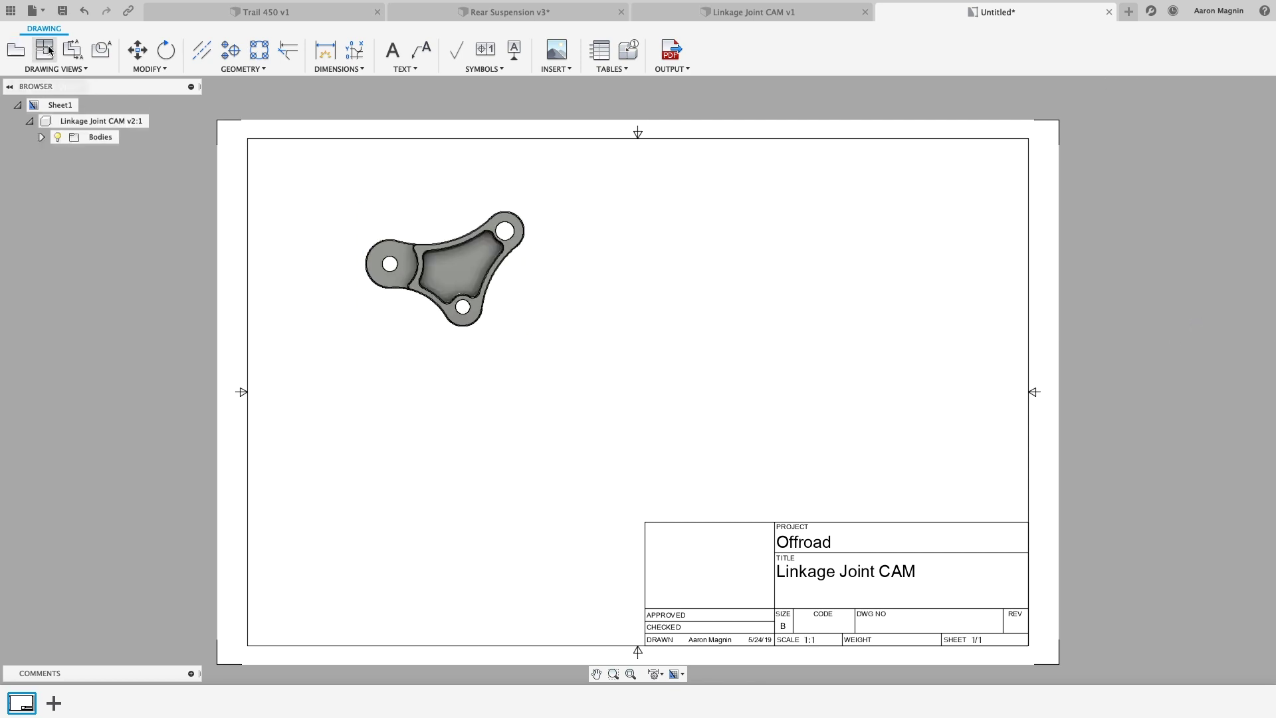
pyautogui.click(445, 446)
pyautogui.click(733, 268)
pyautogui.click(718, 411)
pyautogui.press('Return')
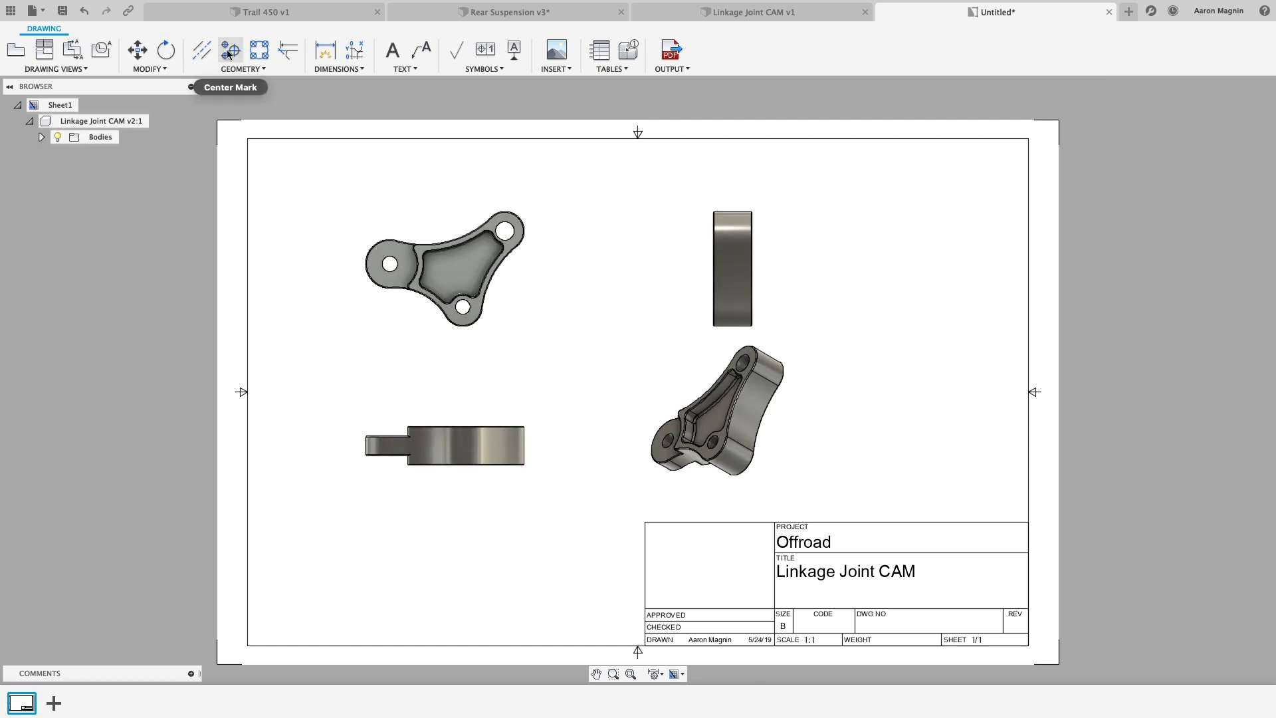
# Add Detail A around the upper hole, placed at the sheet's top right.
pyautogui.click(230, 50)
pyautogui.press('d')
pyautogui.click(492, 234)
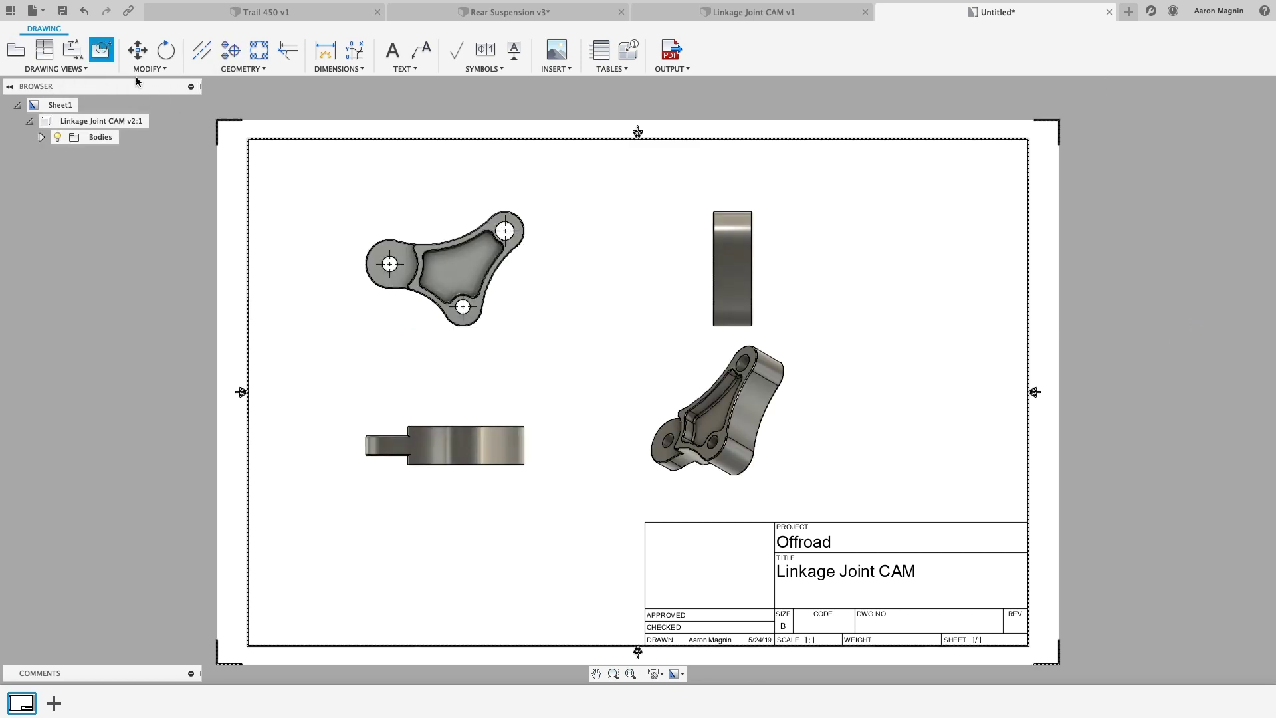
pyautogui.click(505, 231)
pyautogui.click(531, 257)
pyautogui.click(918, 229)
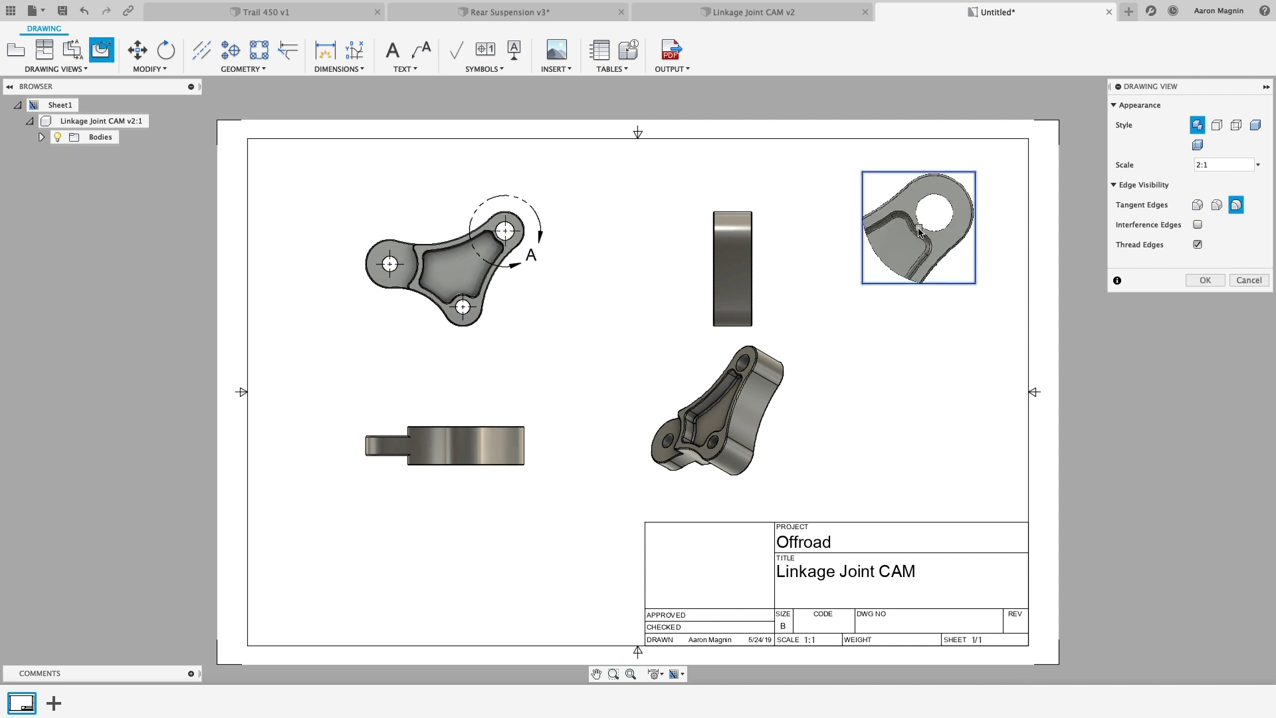
pyautogui.click(1205, 280)
# Cut SECTION B-B vertically through the side view and shift the base views left.
pyautogui.press('s')
pyautogui.click(732, 269)
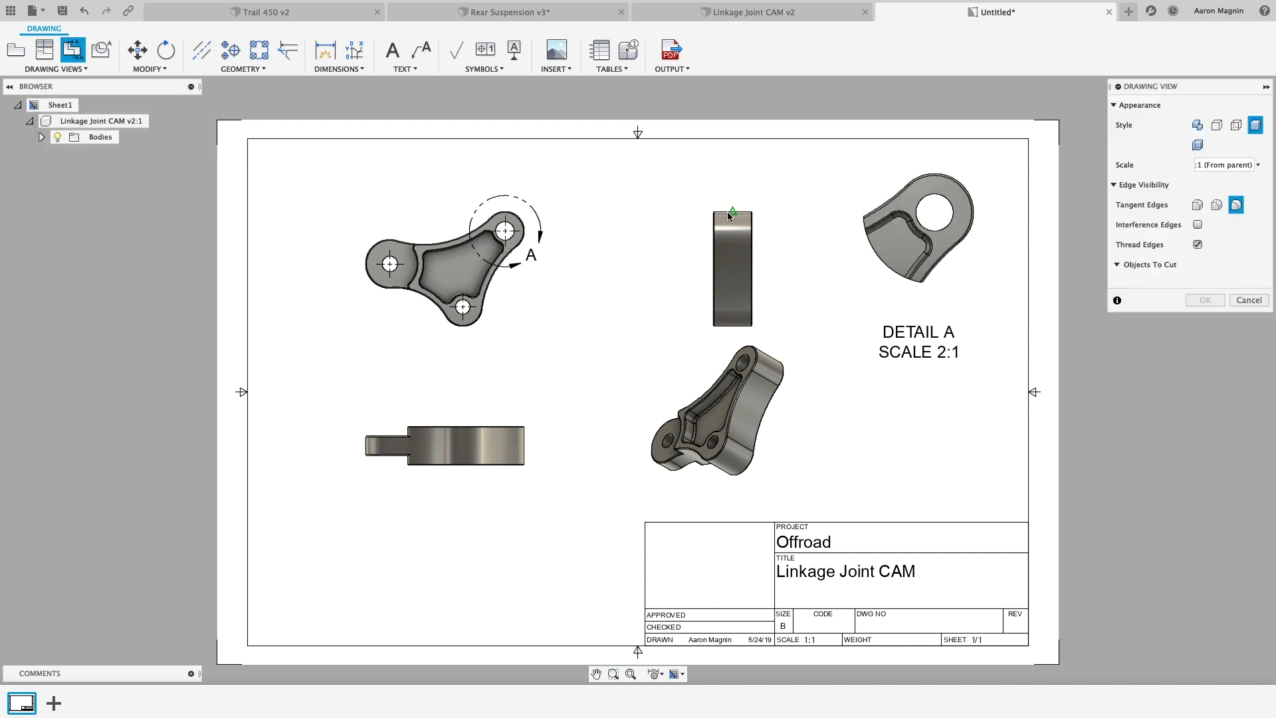
pyautogui.click(733, 194)
pyautogui.click(732, 336)
pyautogui.click(619, 266)
pyautogui.moveTo(444, 271); pyautogui.dragTo(403, 265)
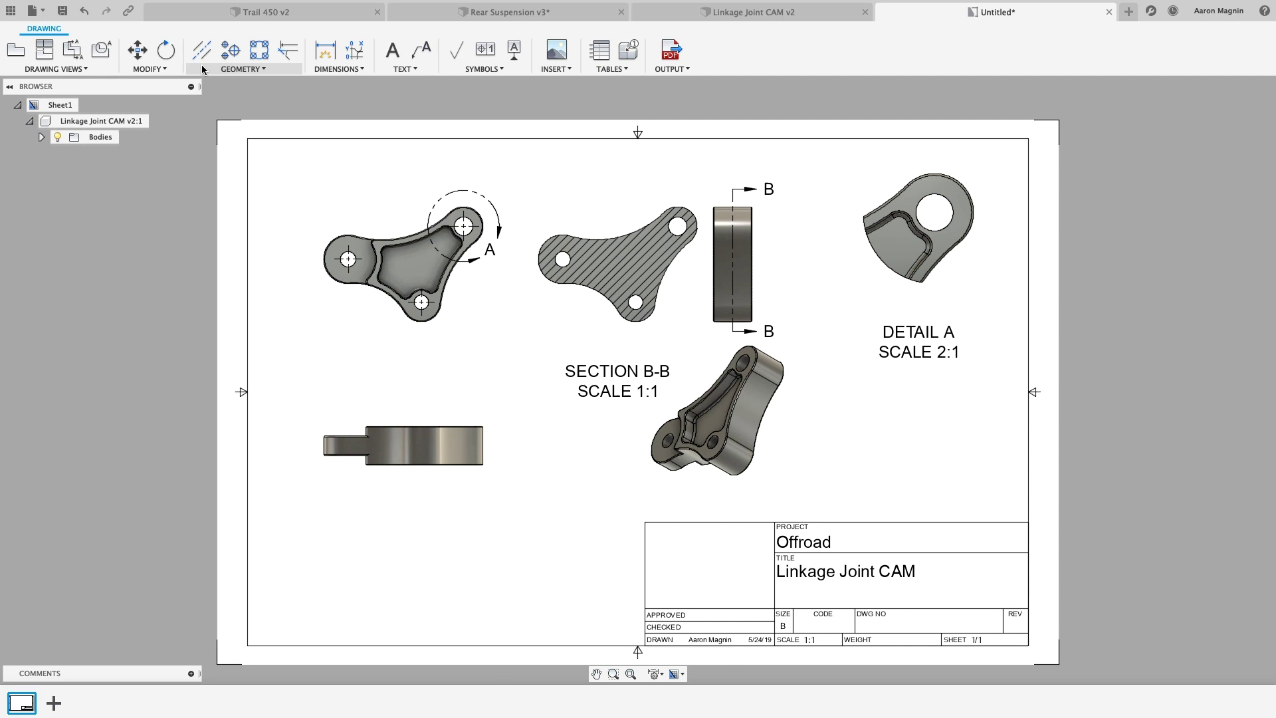
# Dimension the base view's radii: R.47, R1.18 and R1.97.
pyautogui.click(325, 50)
pyautogui.click(331, 279)
pyautogui.click(306, 298)
pyautogui.click(384, 301)
pyautogui.click(364, 332)
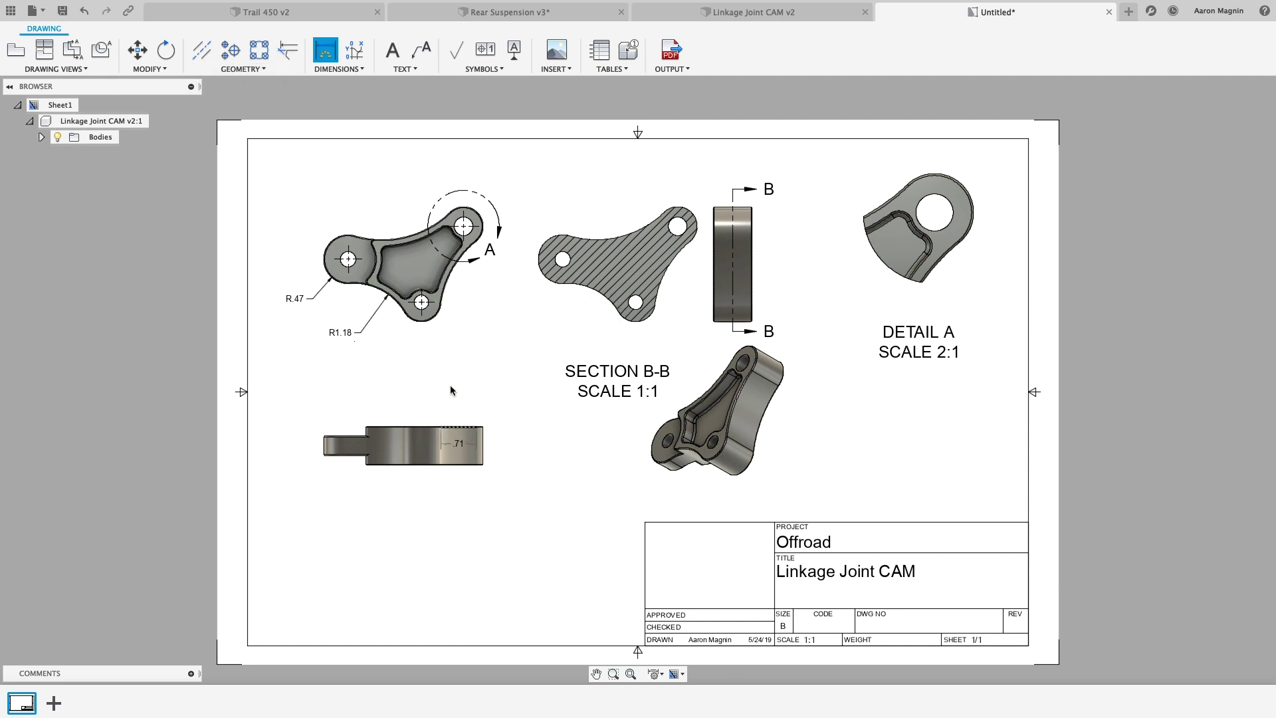
pyautogui.click(444, 293)
pyautogui.click(489, 300)
pyautogui.click(407, 232)
pyautogui.click(399, 224)
pyautogui.press('Escape')
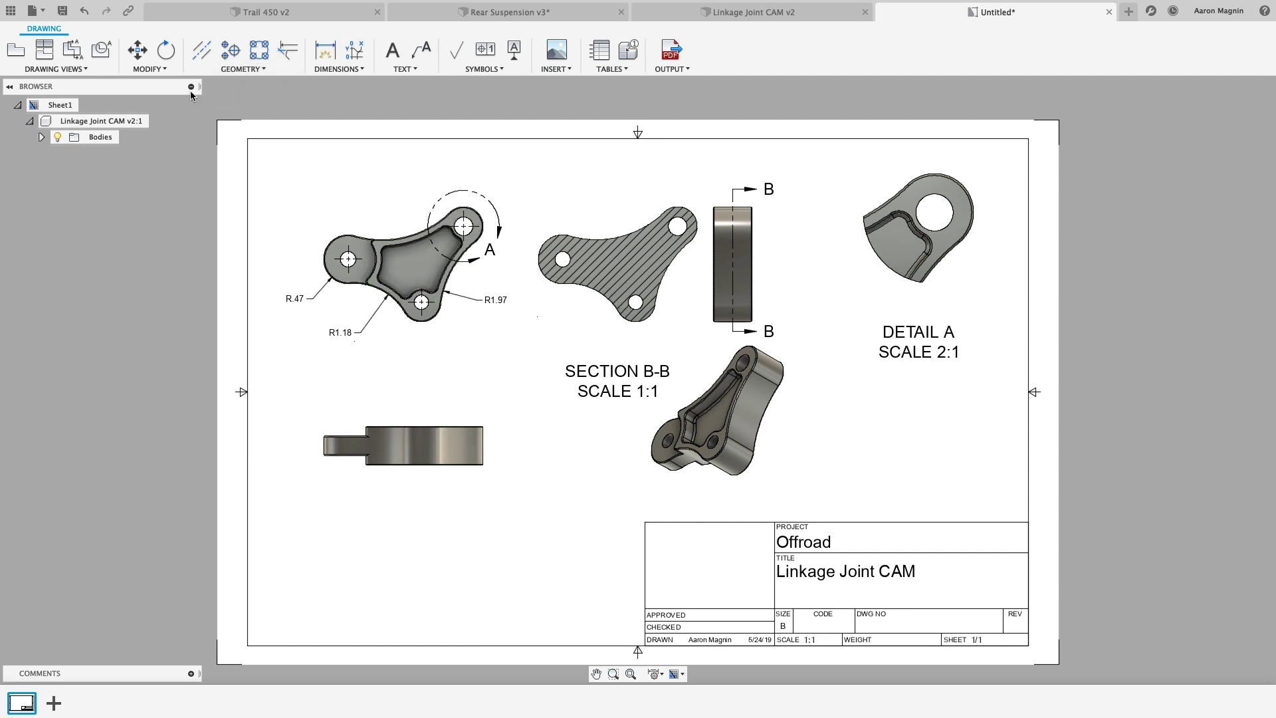
# Add hole dimensions Ø.38 and R.39 on Detail A, plus Ø.31 and Ø.29.
pyautogui.click(325, 50)
pyautogui.press('Escape')
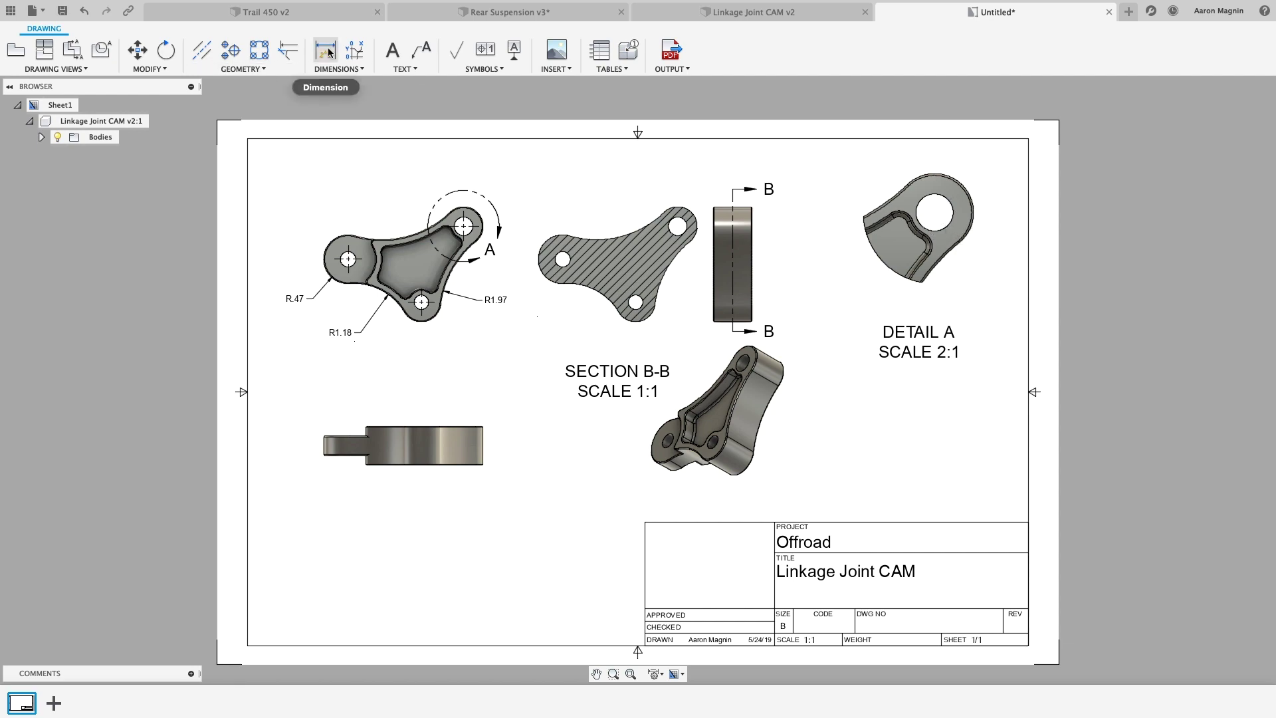
pyautogui.click(325, 50)
pyautogui.click(948, 228)
pyautogui.click(982, 273)
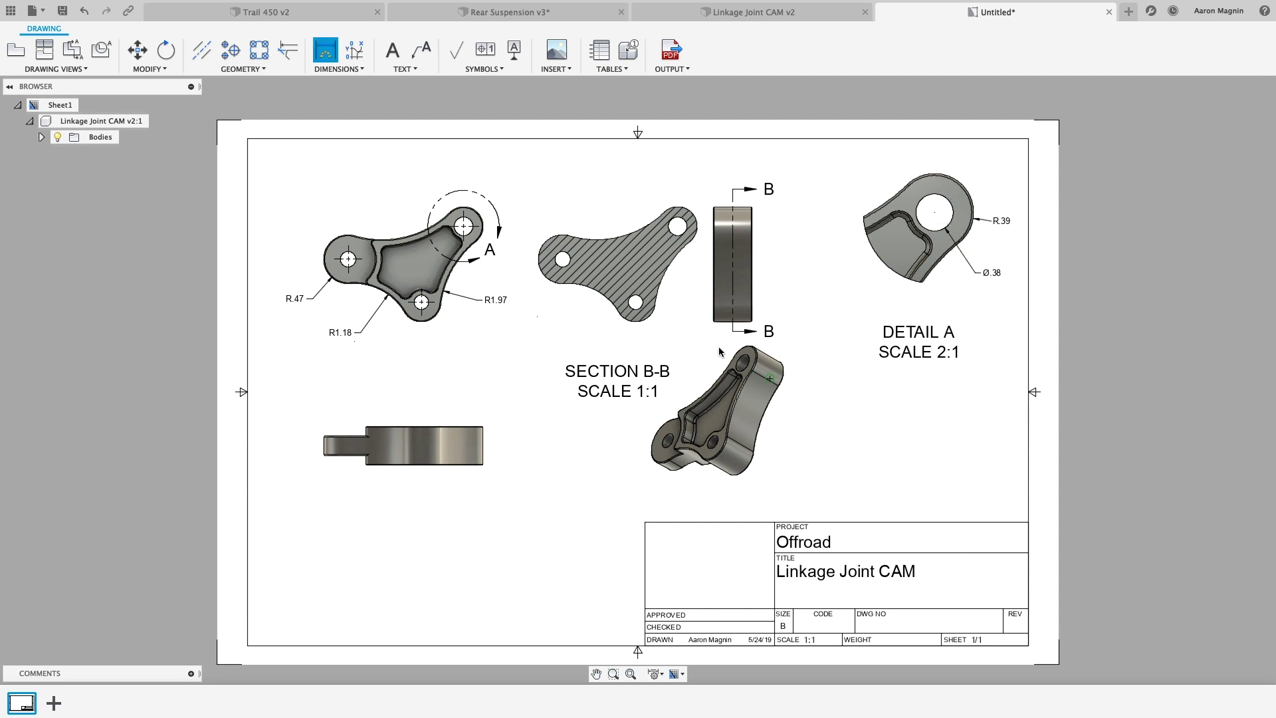
pyautogui.scroll(4, 341, 261)
pyautogui.click(321, 184)
pyautogui.click(525, 369)
pyautogui.click(465, 421)
pyautogui.scroll(-5, 539, 418)
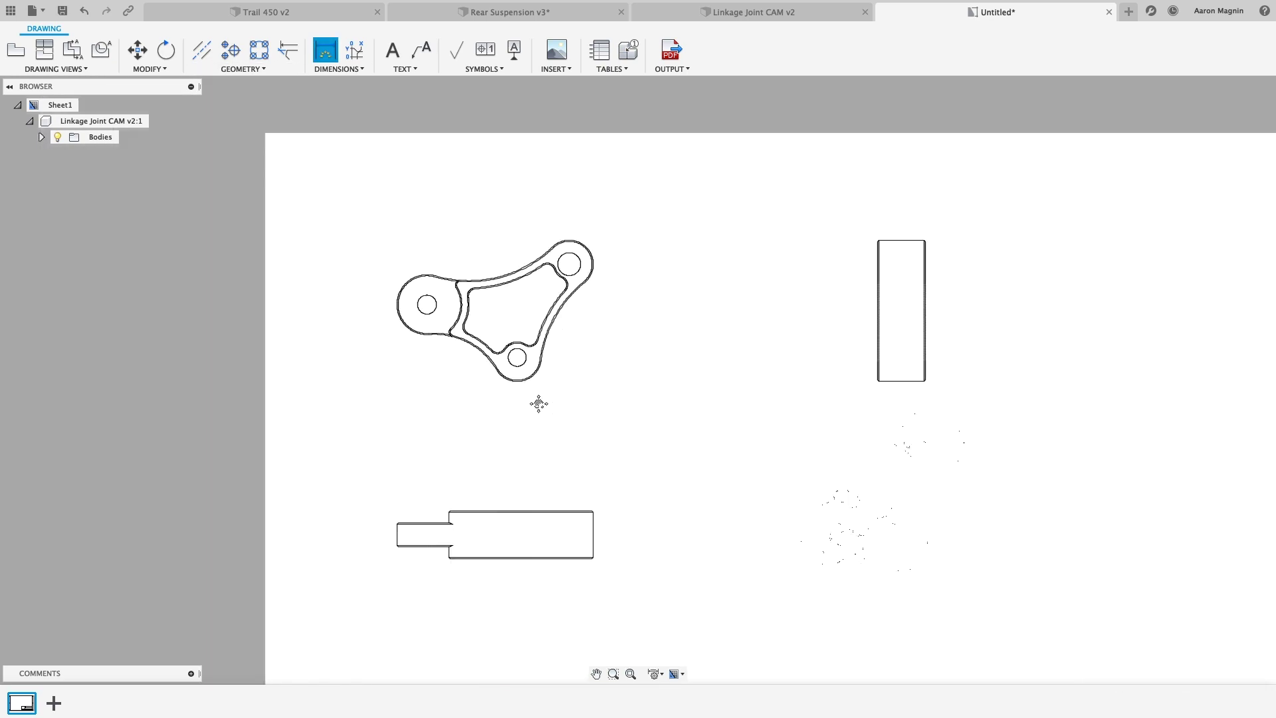
# Save as 'Linkage Joint CAM Drawing' and view the v2 design's details on the web.
pyautogui.click(63, 12)
pyautogui.press('Return')
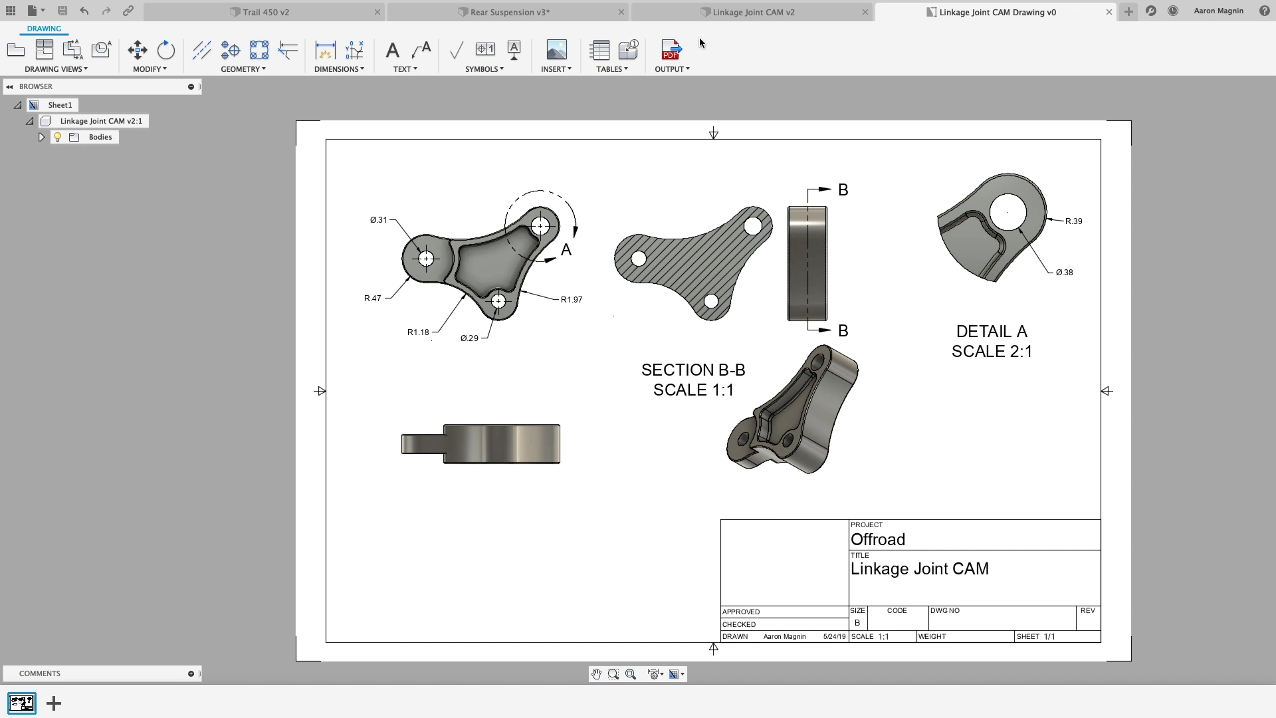
pyautogui.click(721, 14)
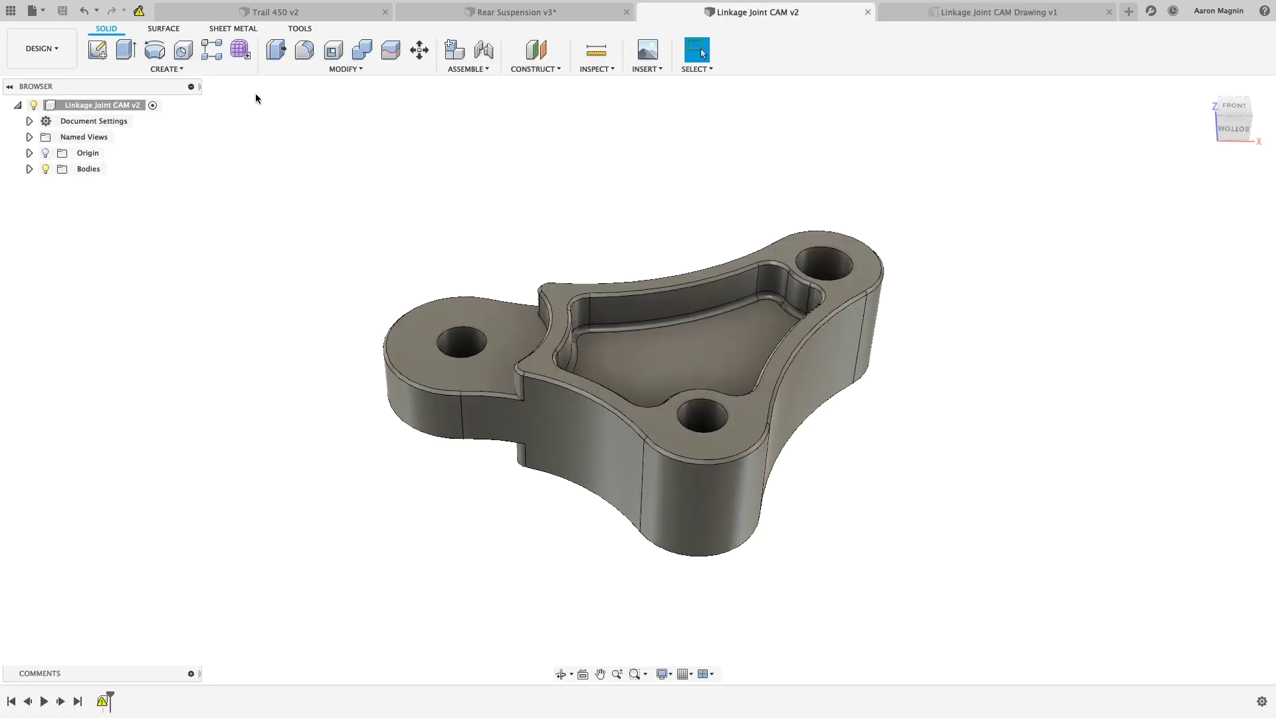
pyautogui.click(32, 11)
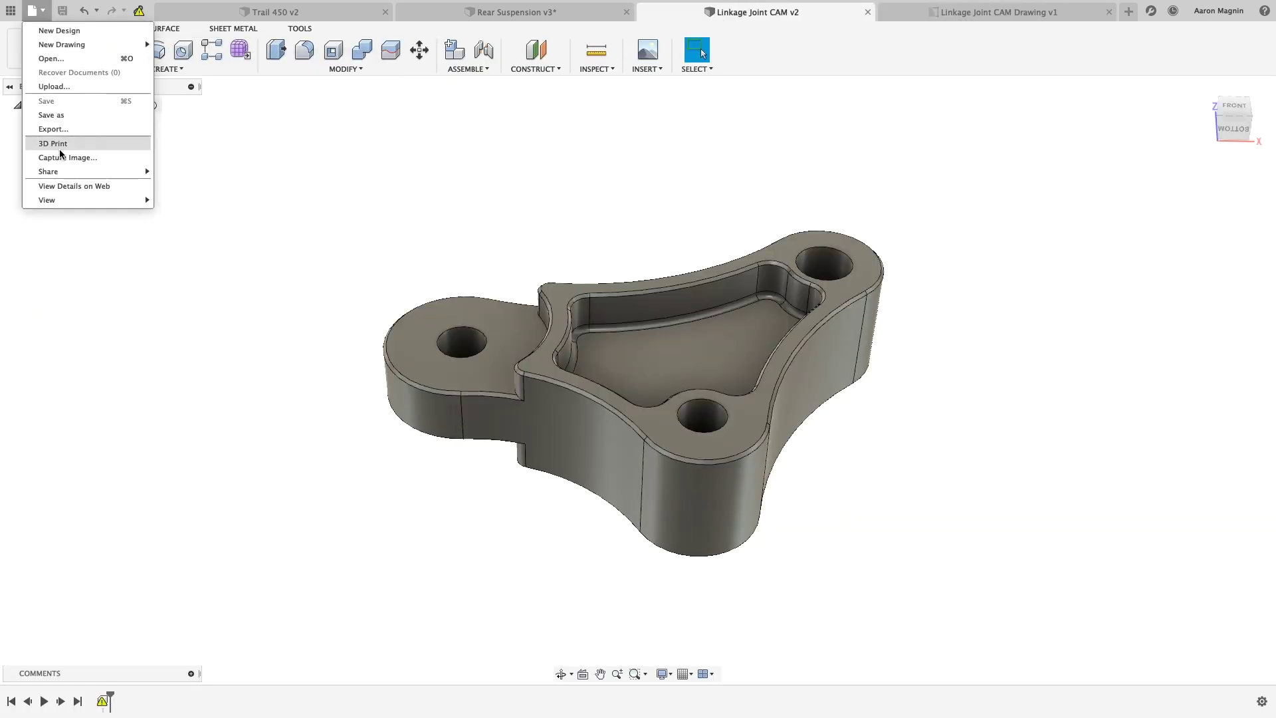
pyautogui.click(58, 186)
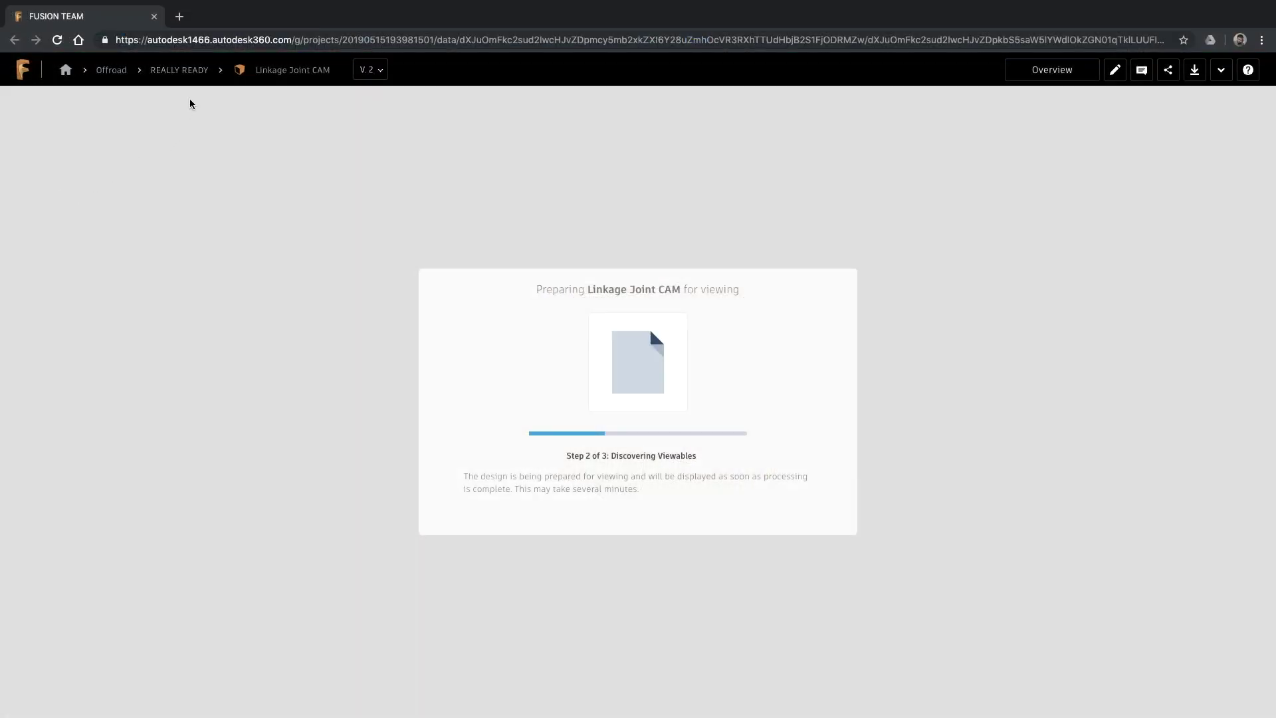
# Navigate from REALLY READY into TEST > Trail 450 and open the Rear Suspension details.
pyautogui.click(194, 72)
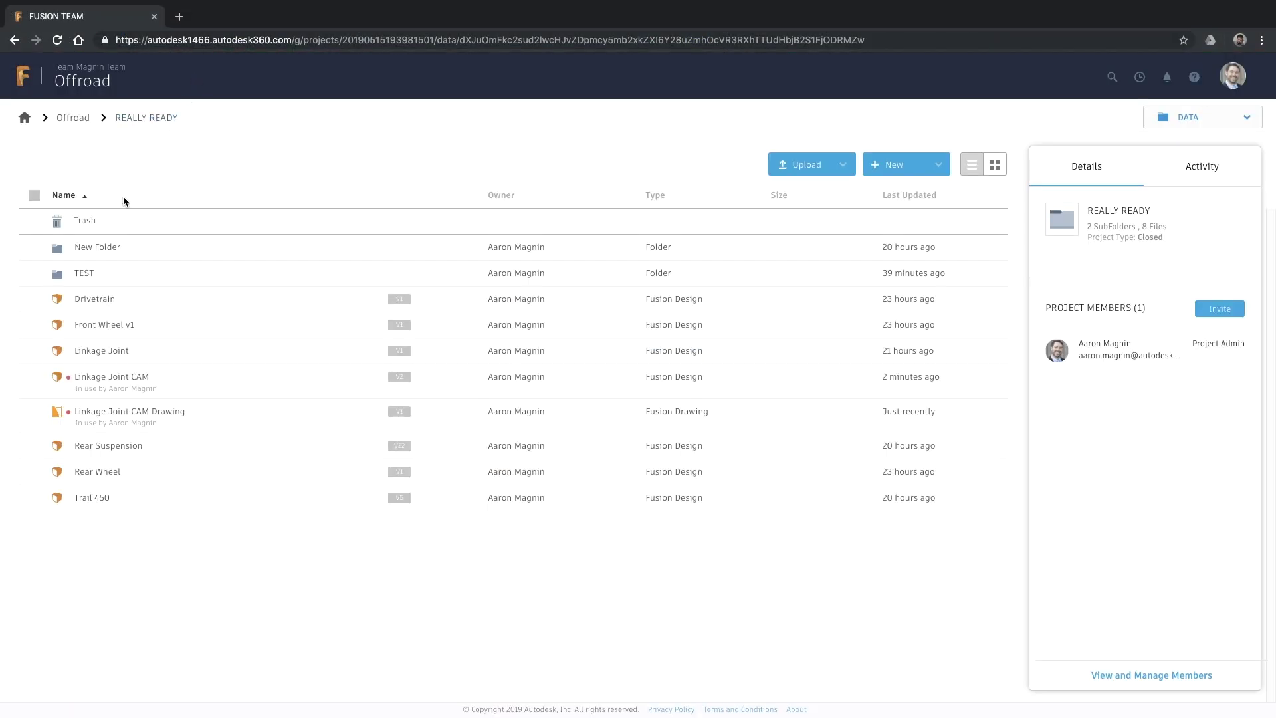
pyautogui.click(93, 273)
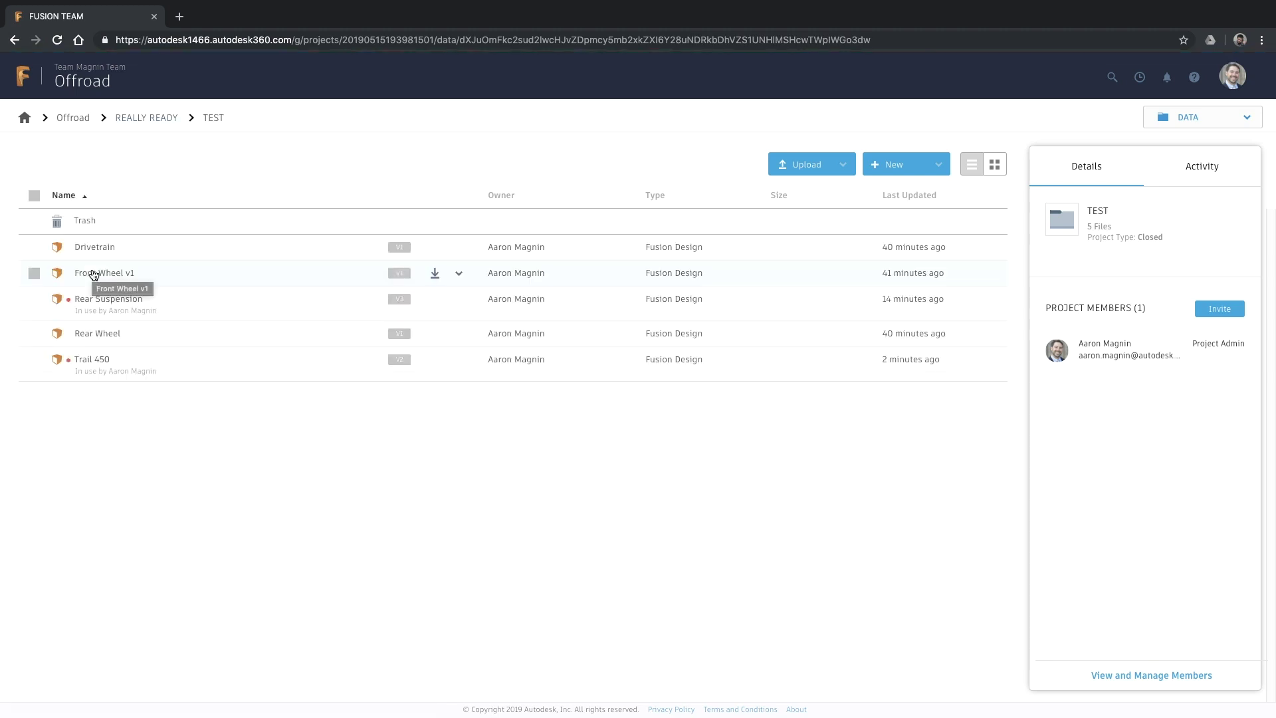
pyautogui.click(102, 357)
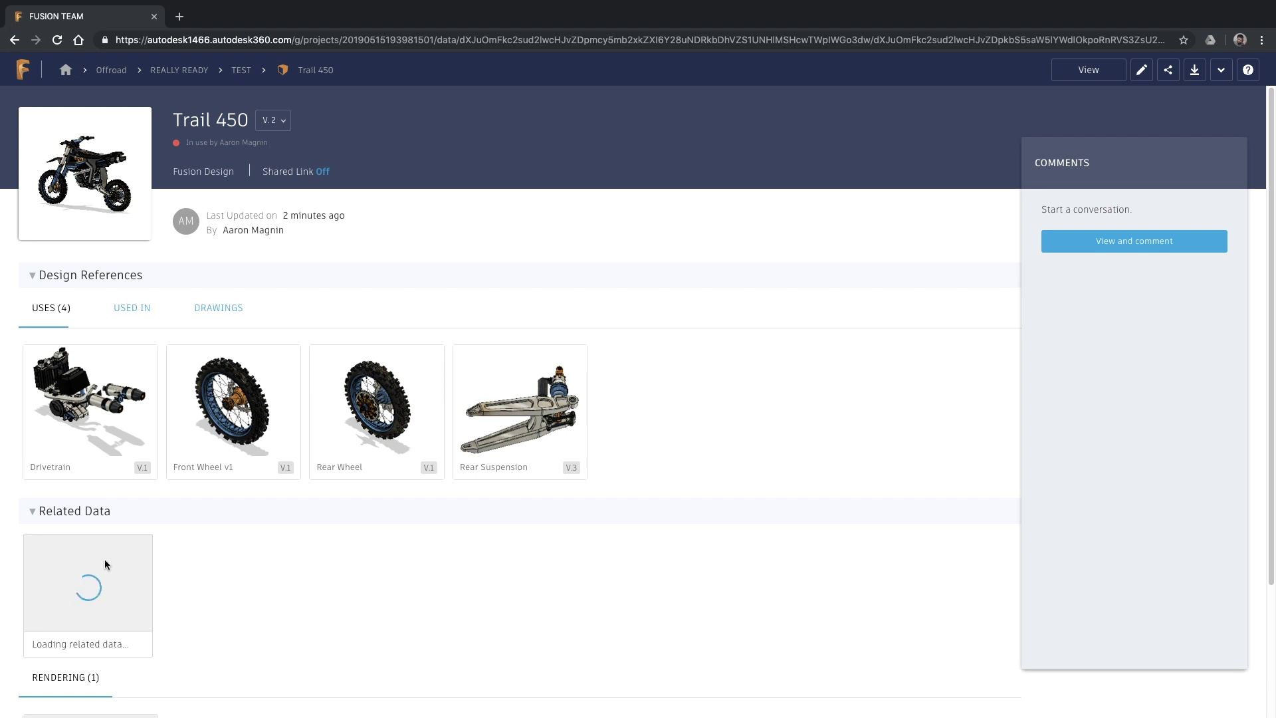
pyautogui.click(472, 416)
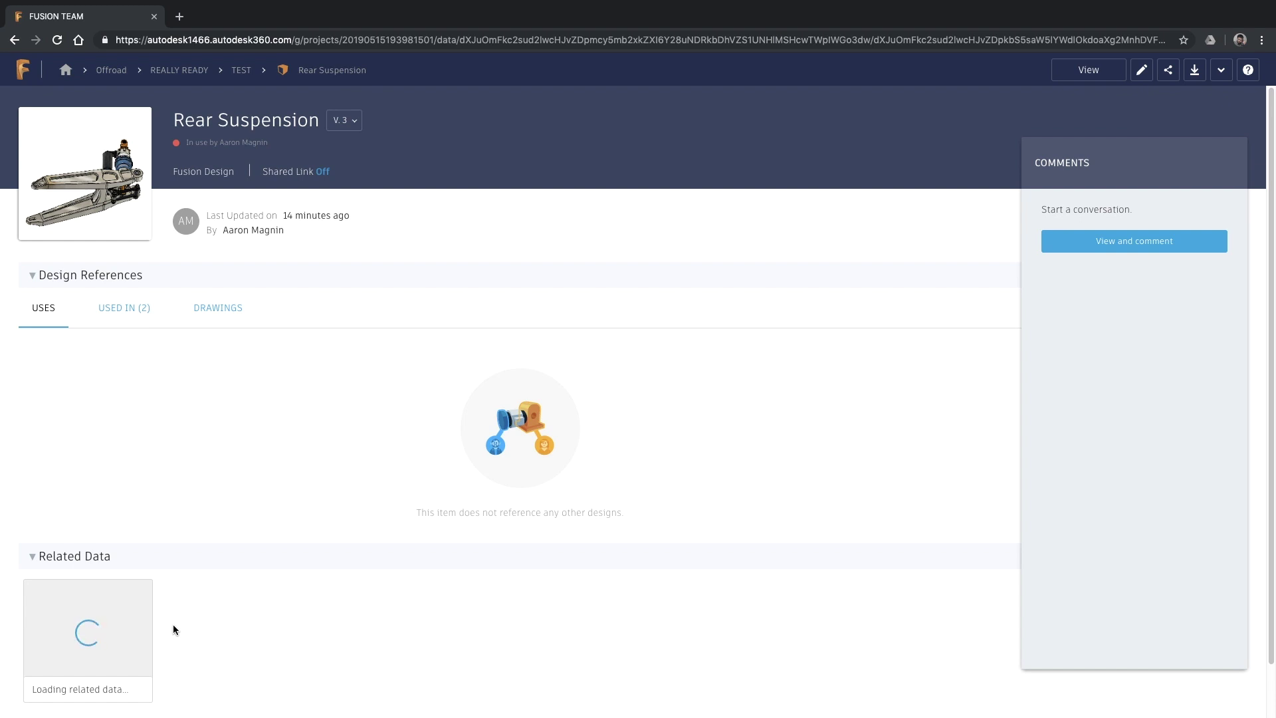
# View Rear Suspension in 3D and post the comment 'Looks good! Ship it!'.
pyautogui.click(1086, 73)
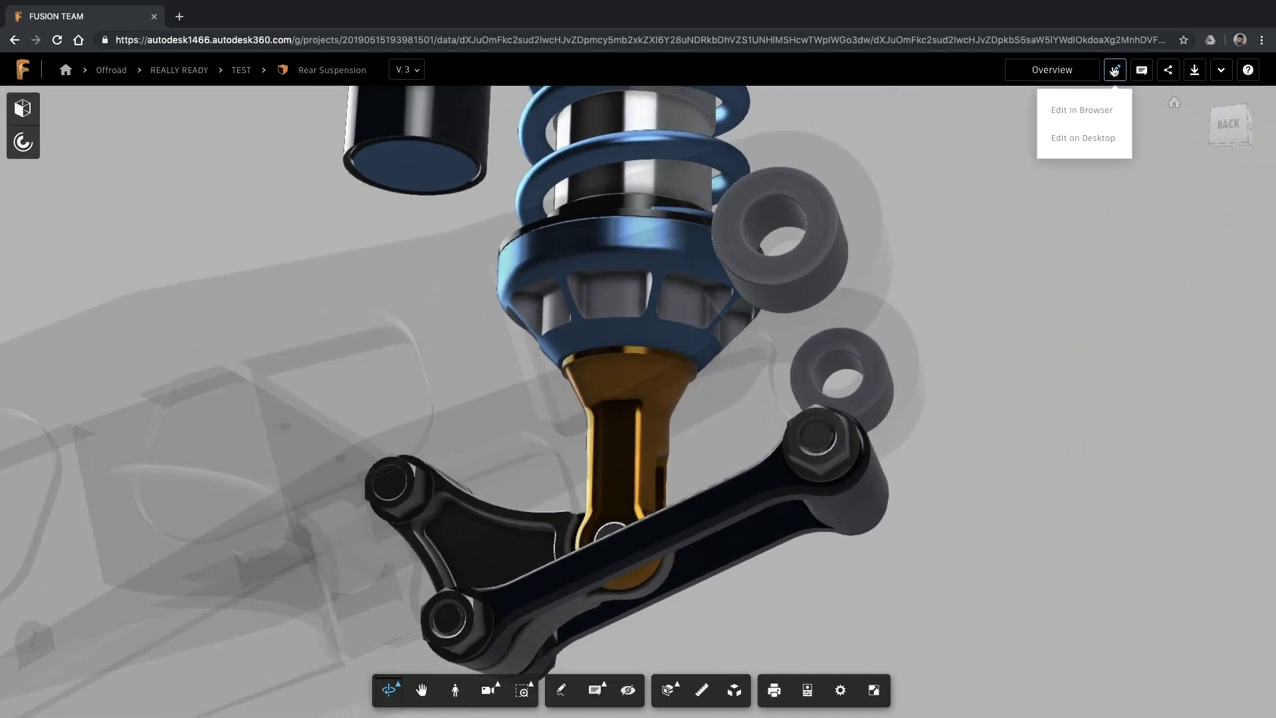
pyautogui.click(1148, 74)
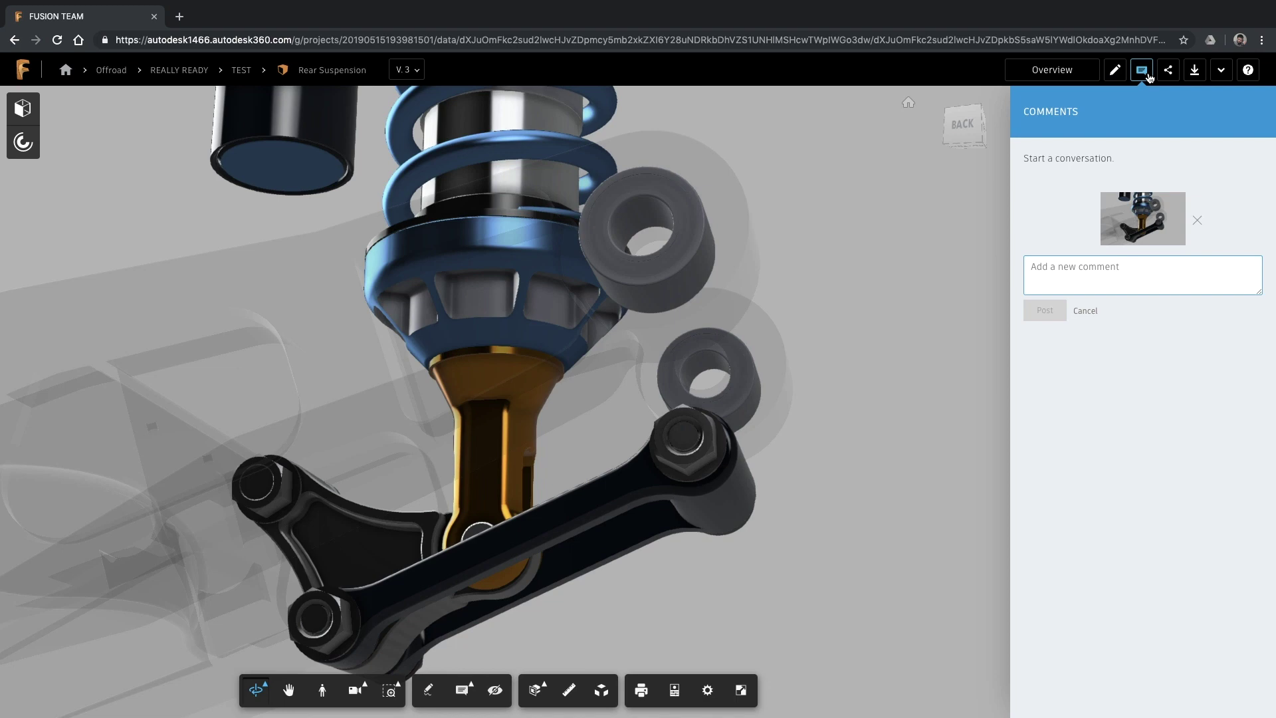
pyautogui.write('Looks good! Ship it!')
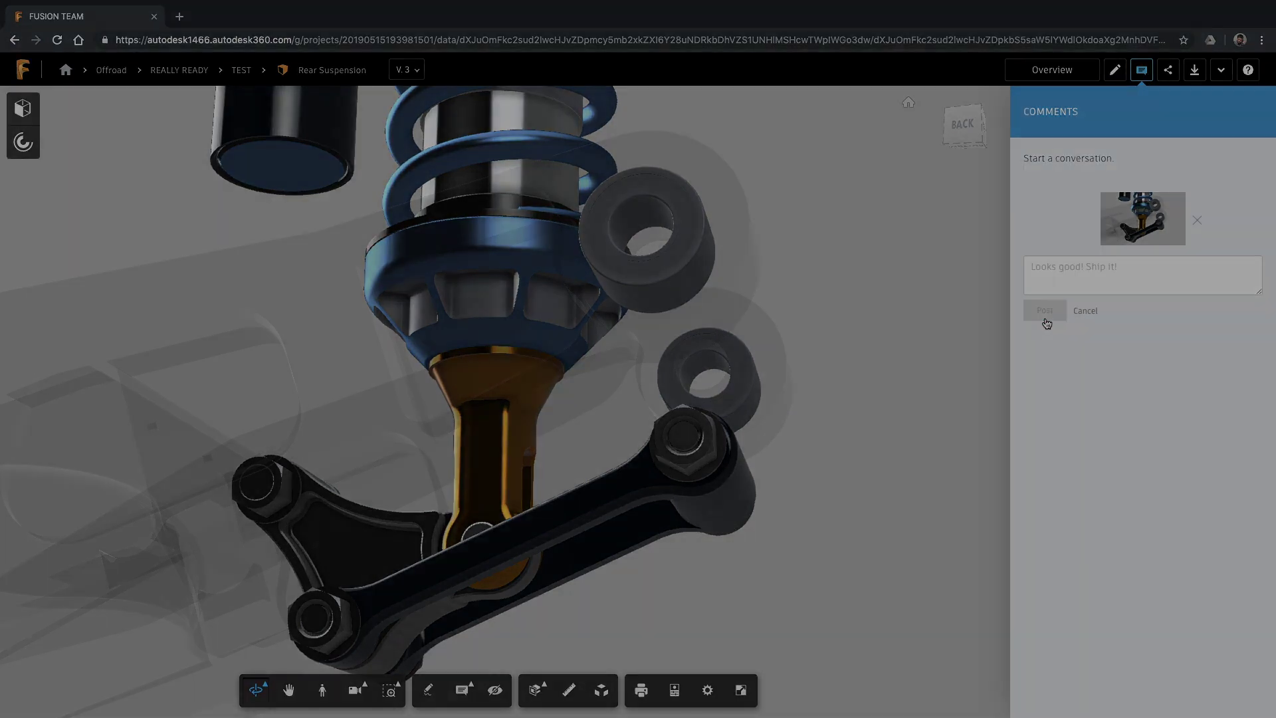
pyautogui.click(1045, 310)
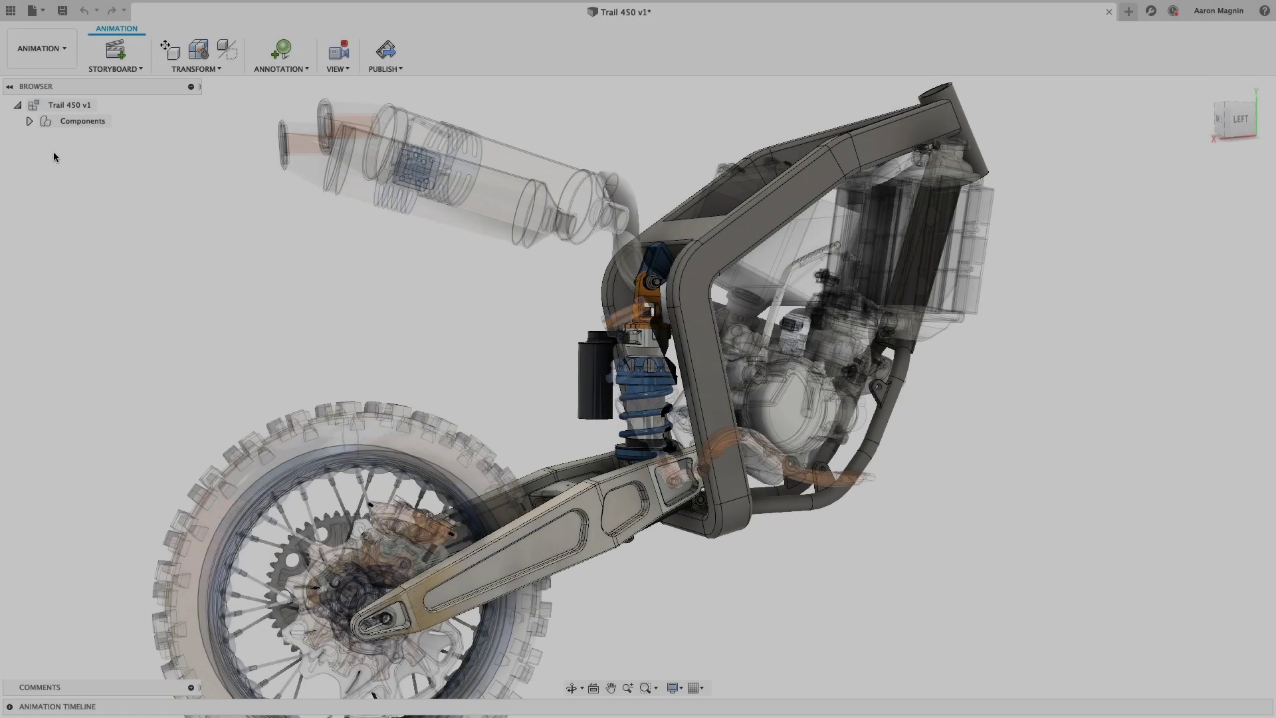